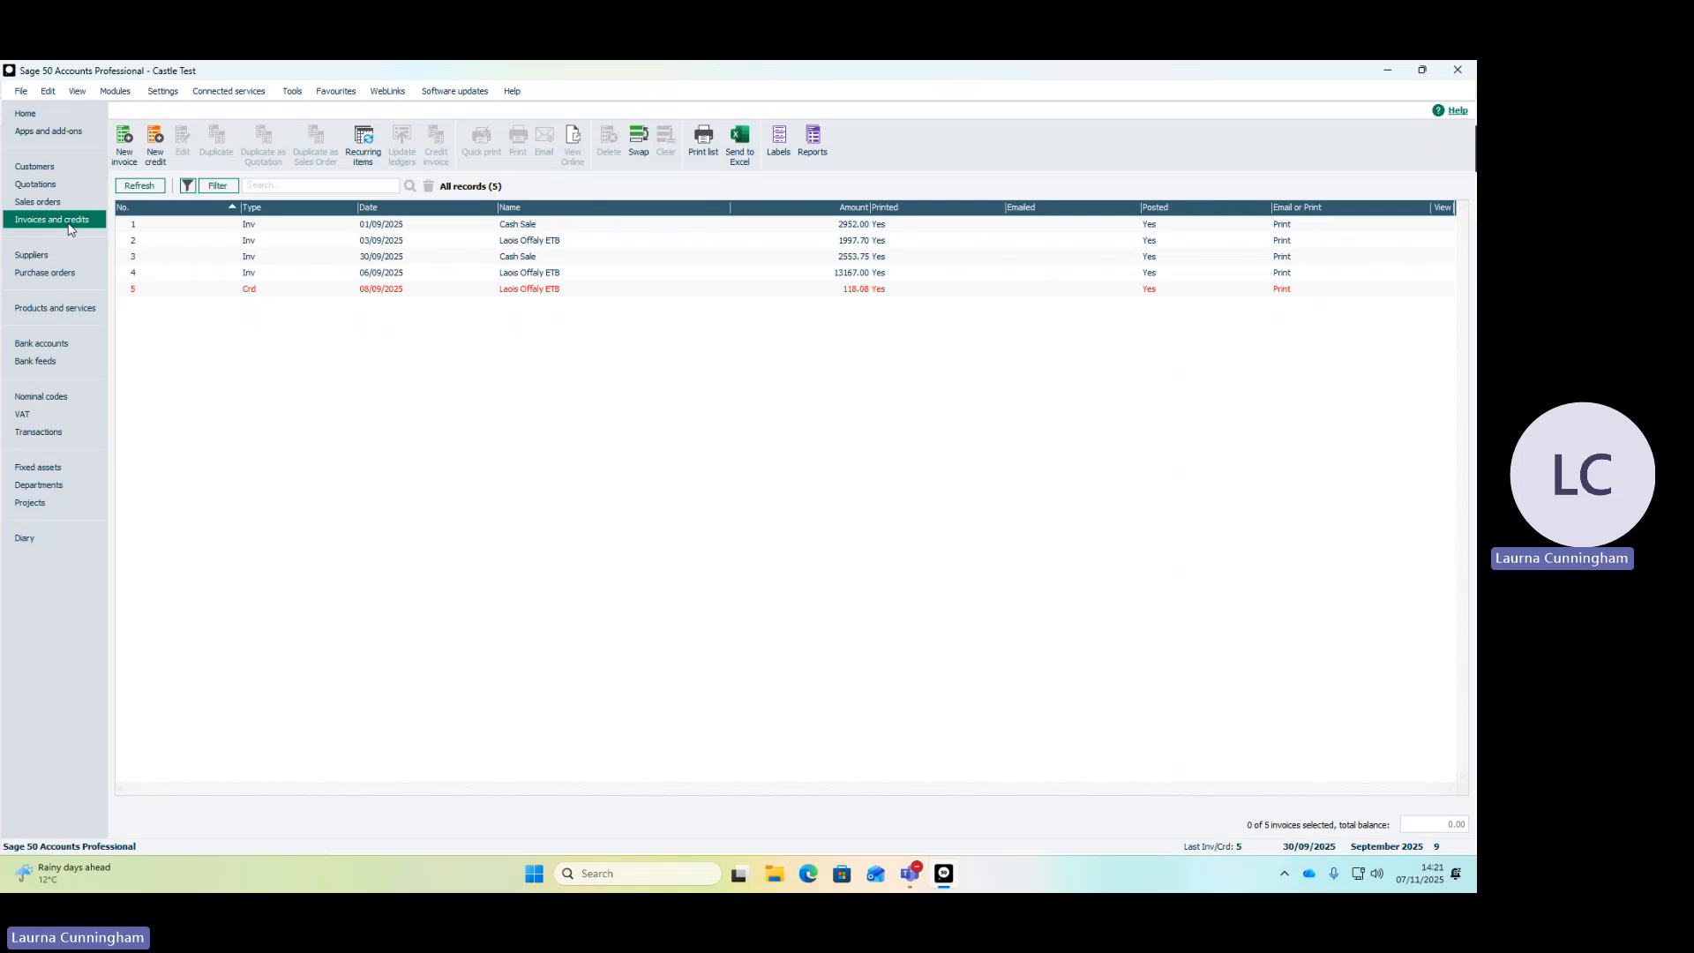
Open a batch supplier invoice for the ESB supplier account
left_click(69, 346)
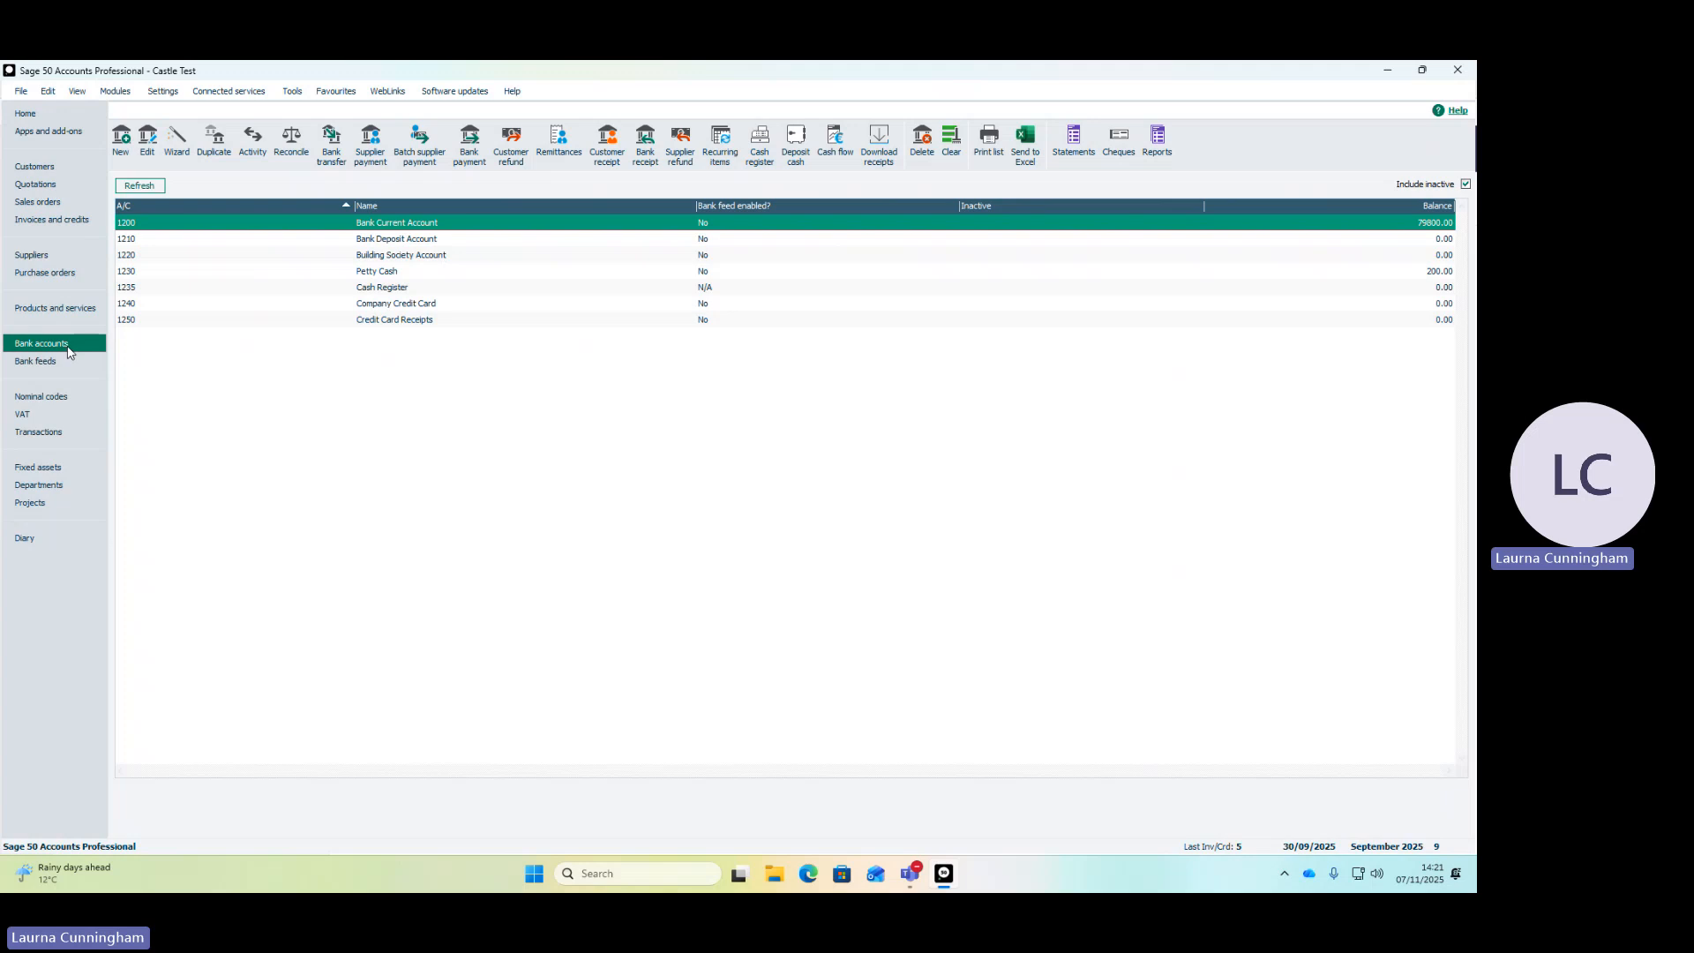
left_click(80, 313)
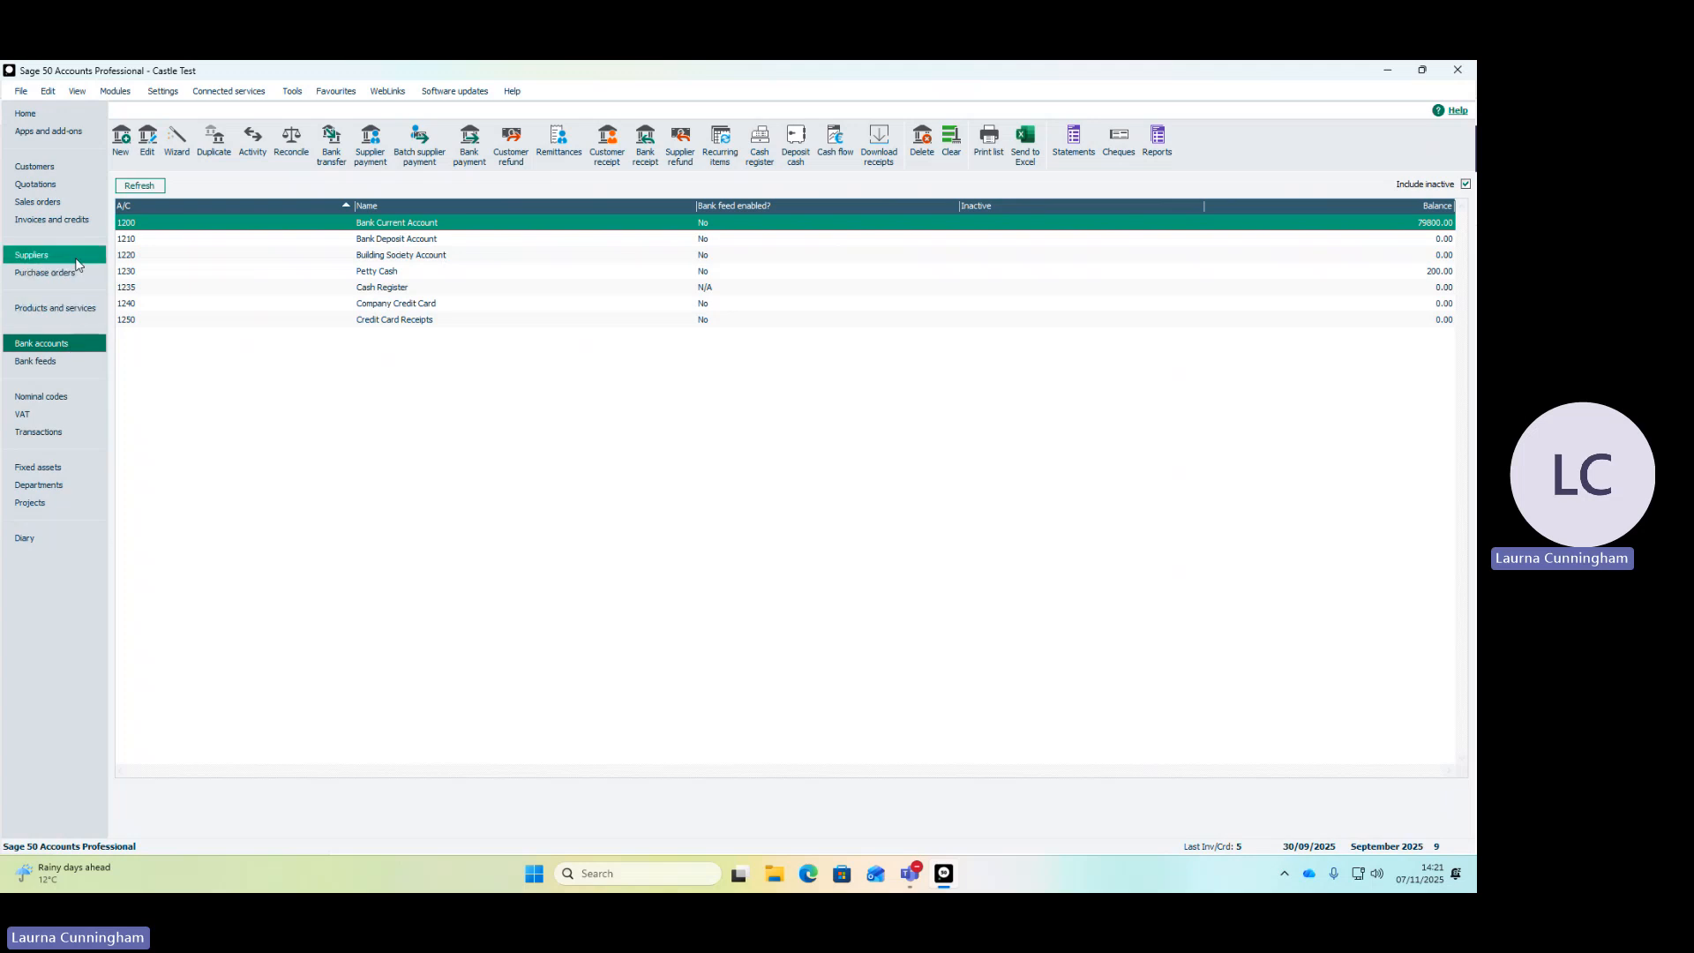
left_click(32, 255)
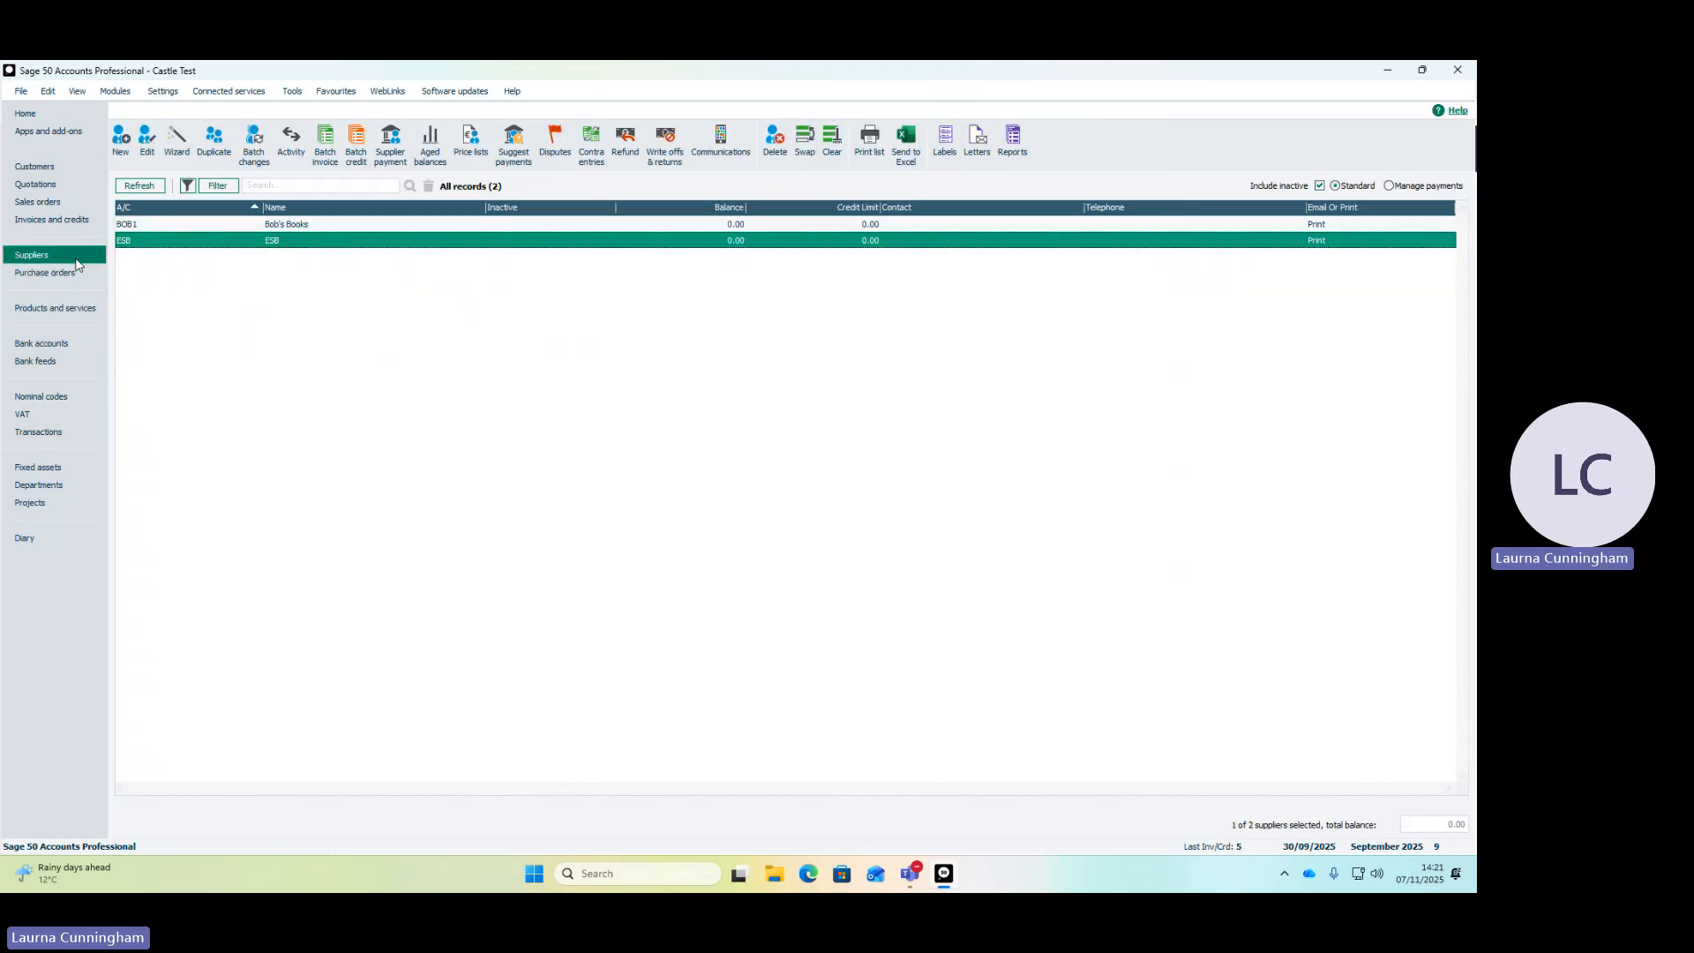
left_click(323, 144)
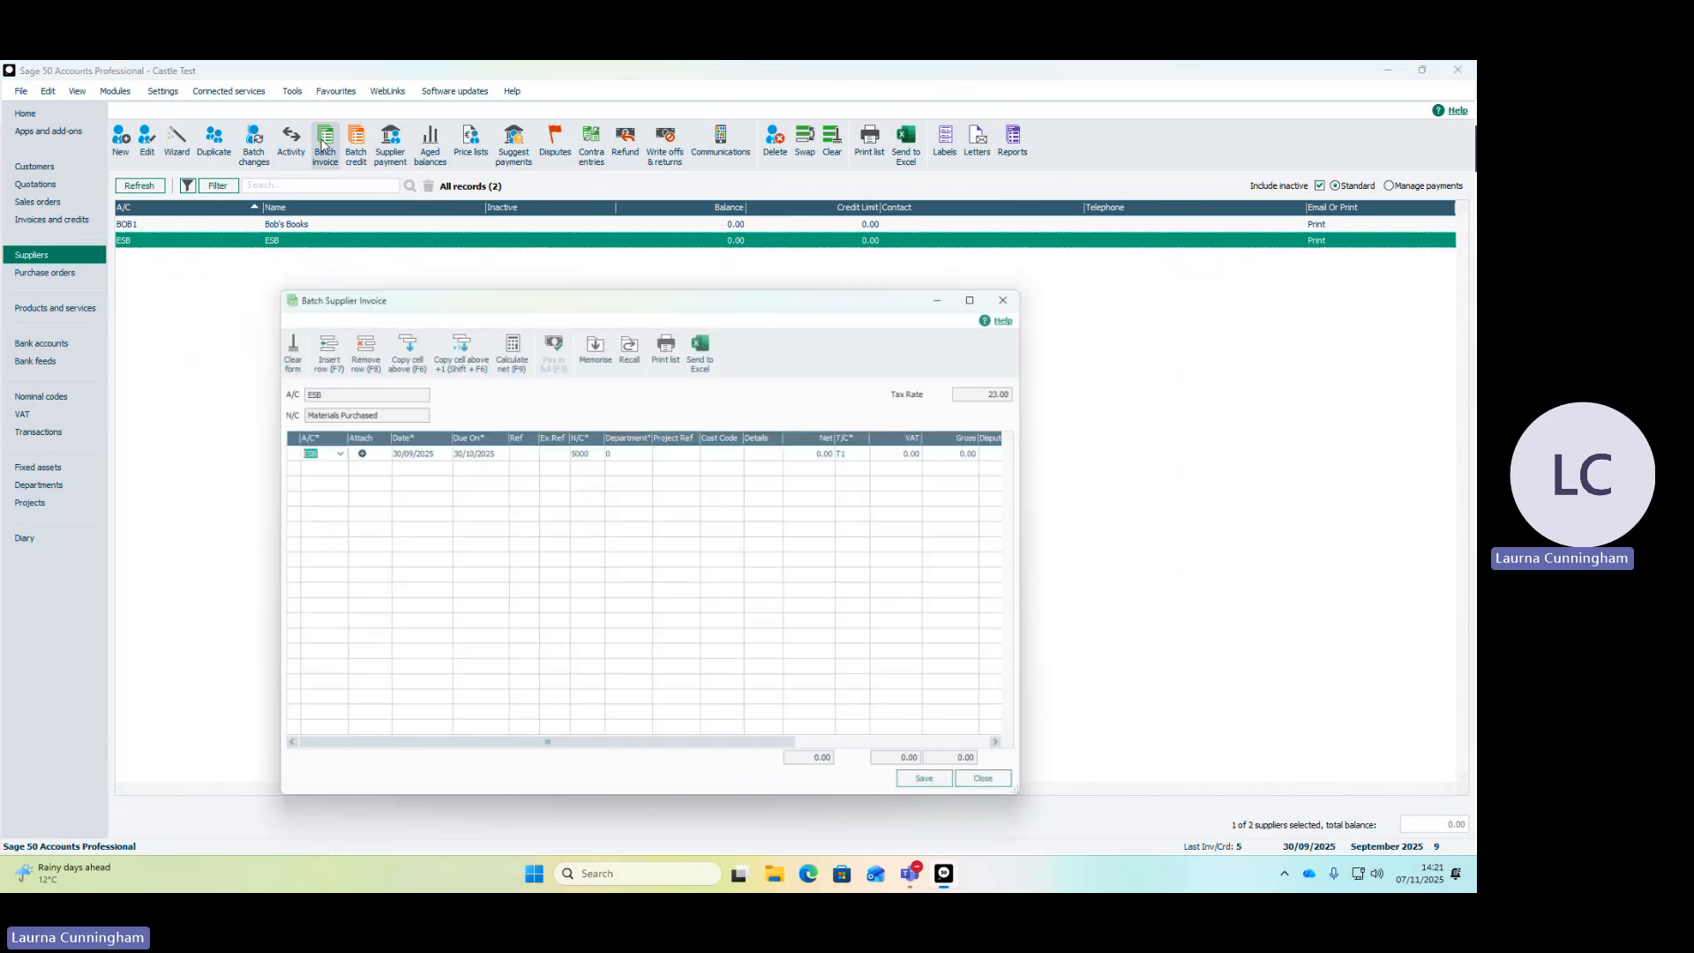
left_click_drag(476, 284, 629, 298)
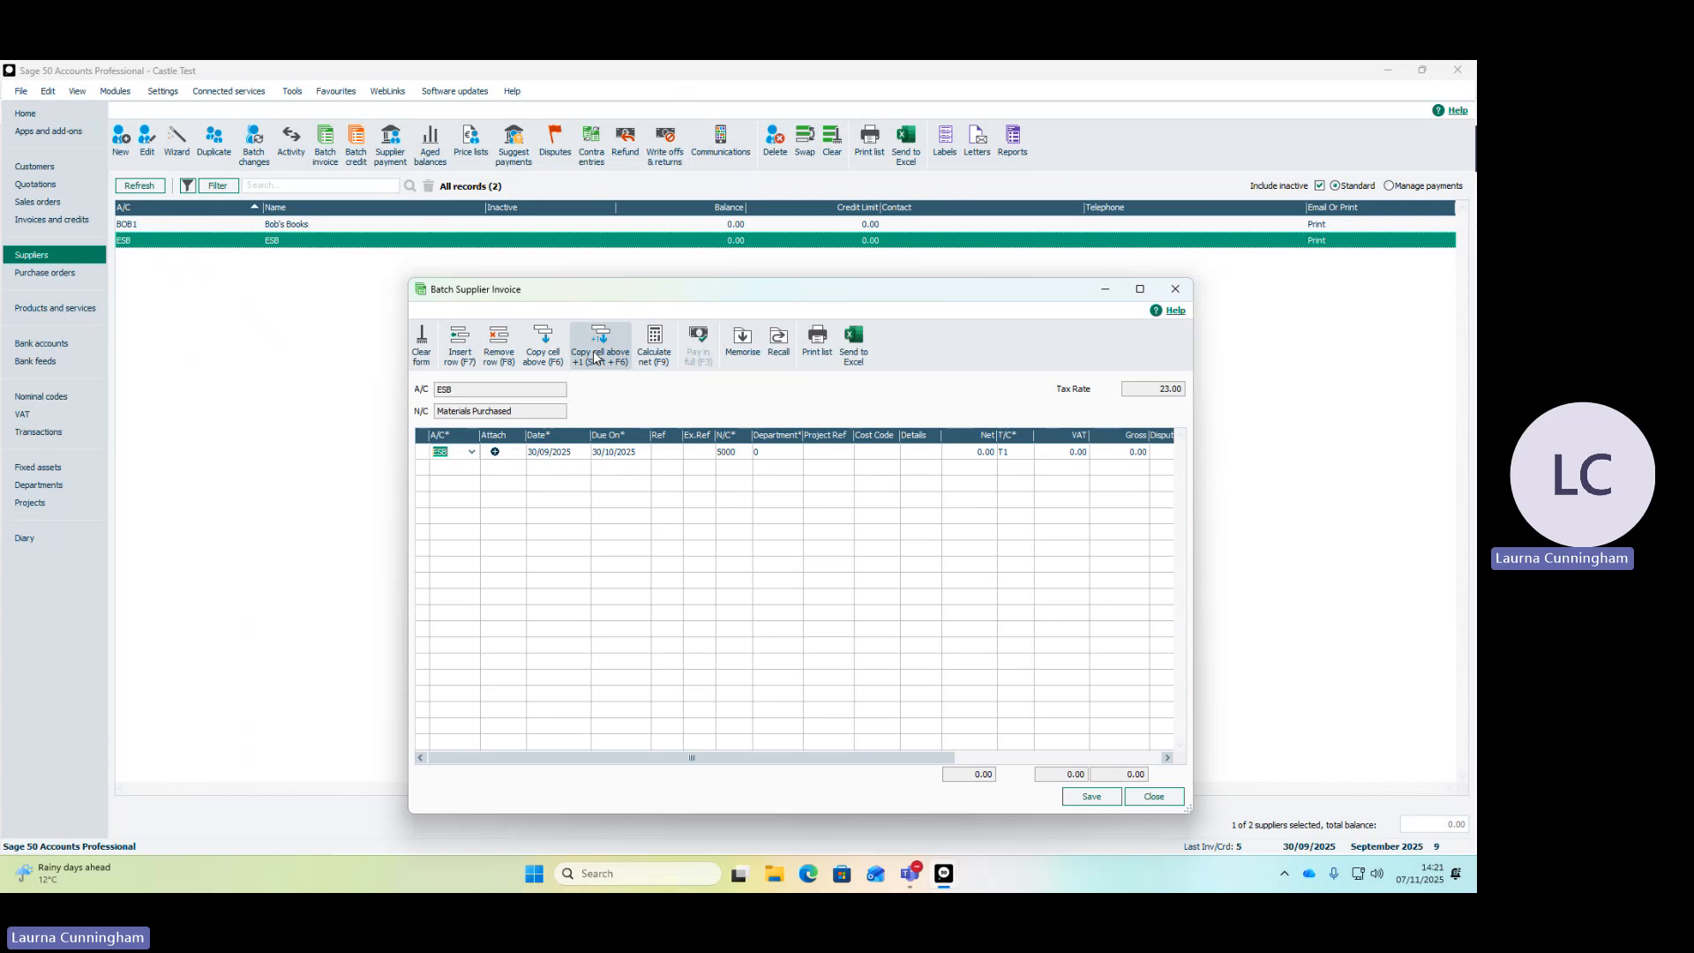
Set the ESB invoice date to 01/09/2025
left_click(540, 457)
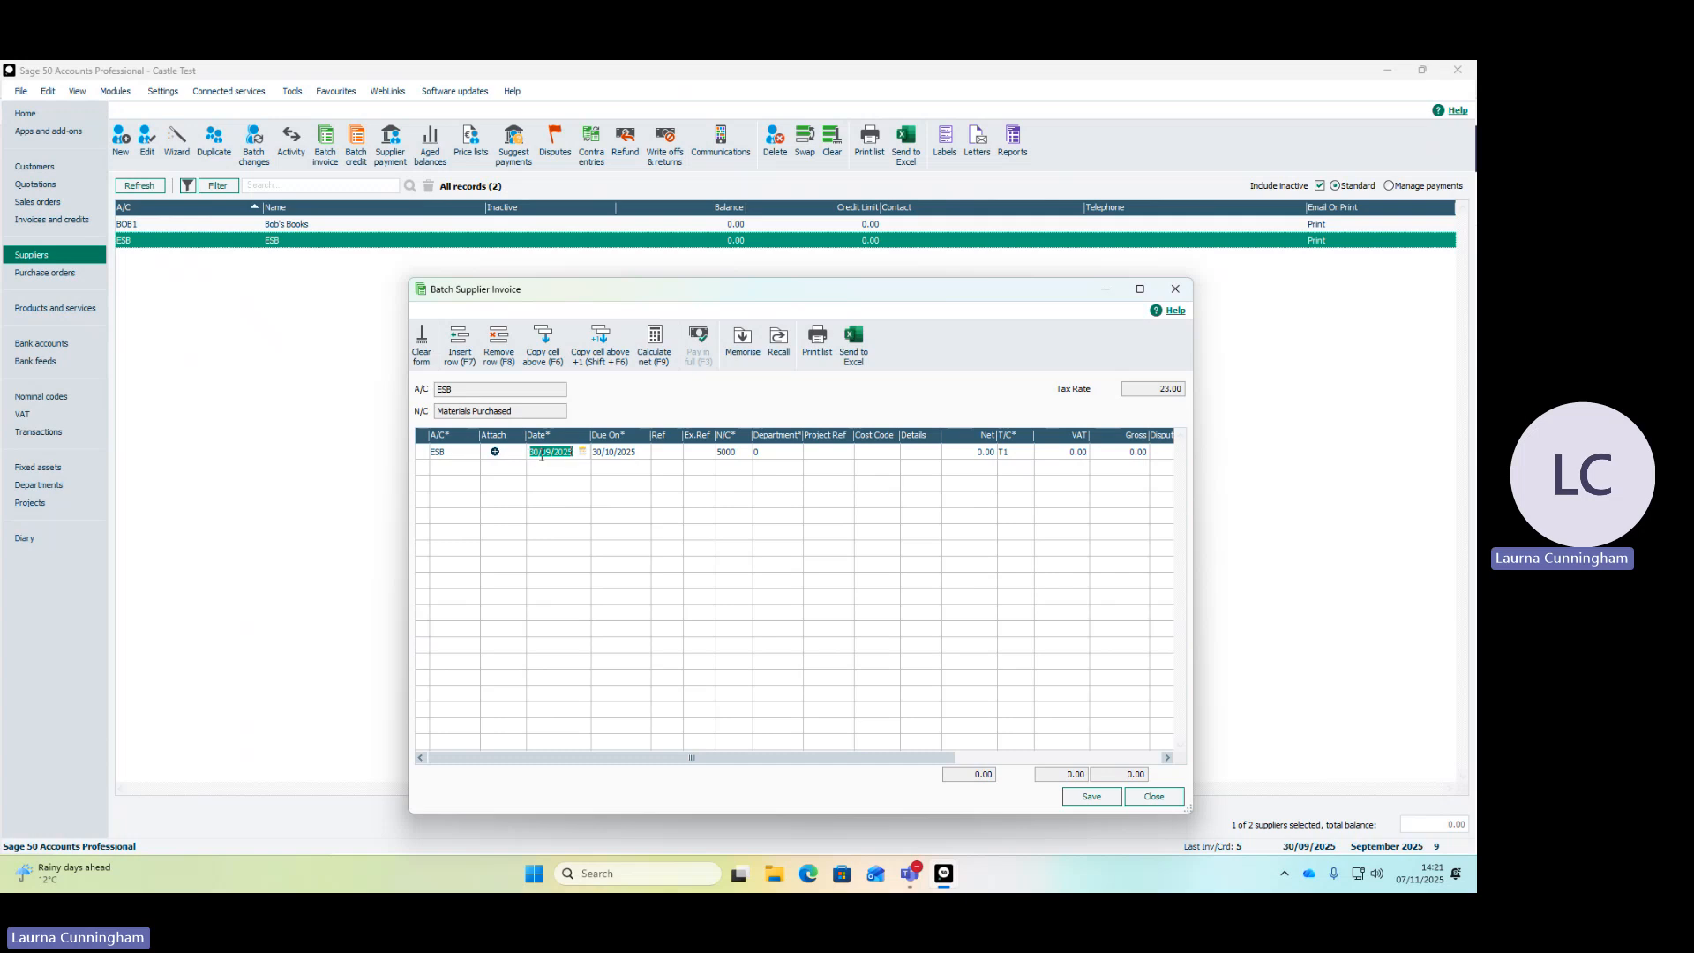
type("07/11/")
key("Tab")
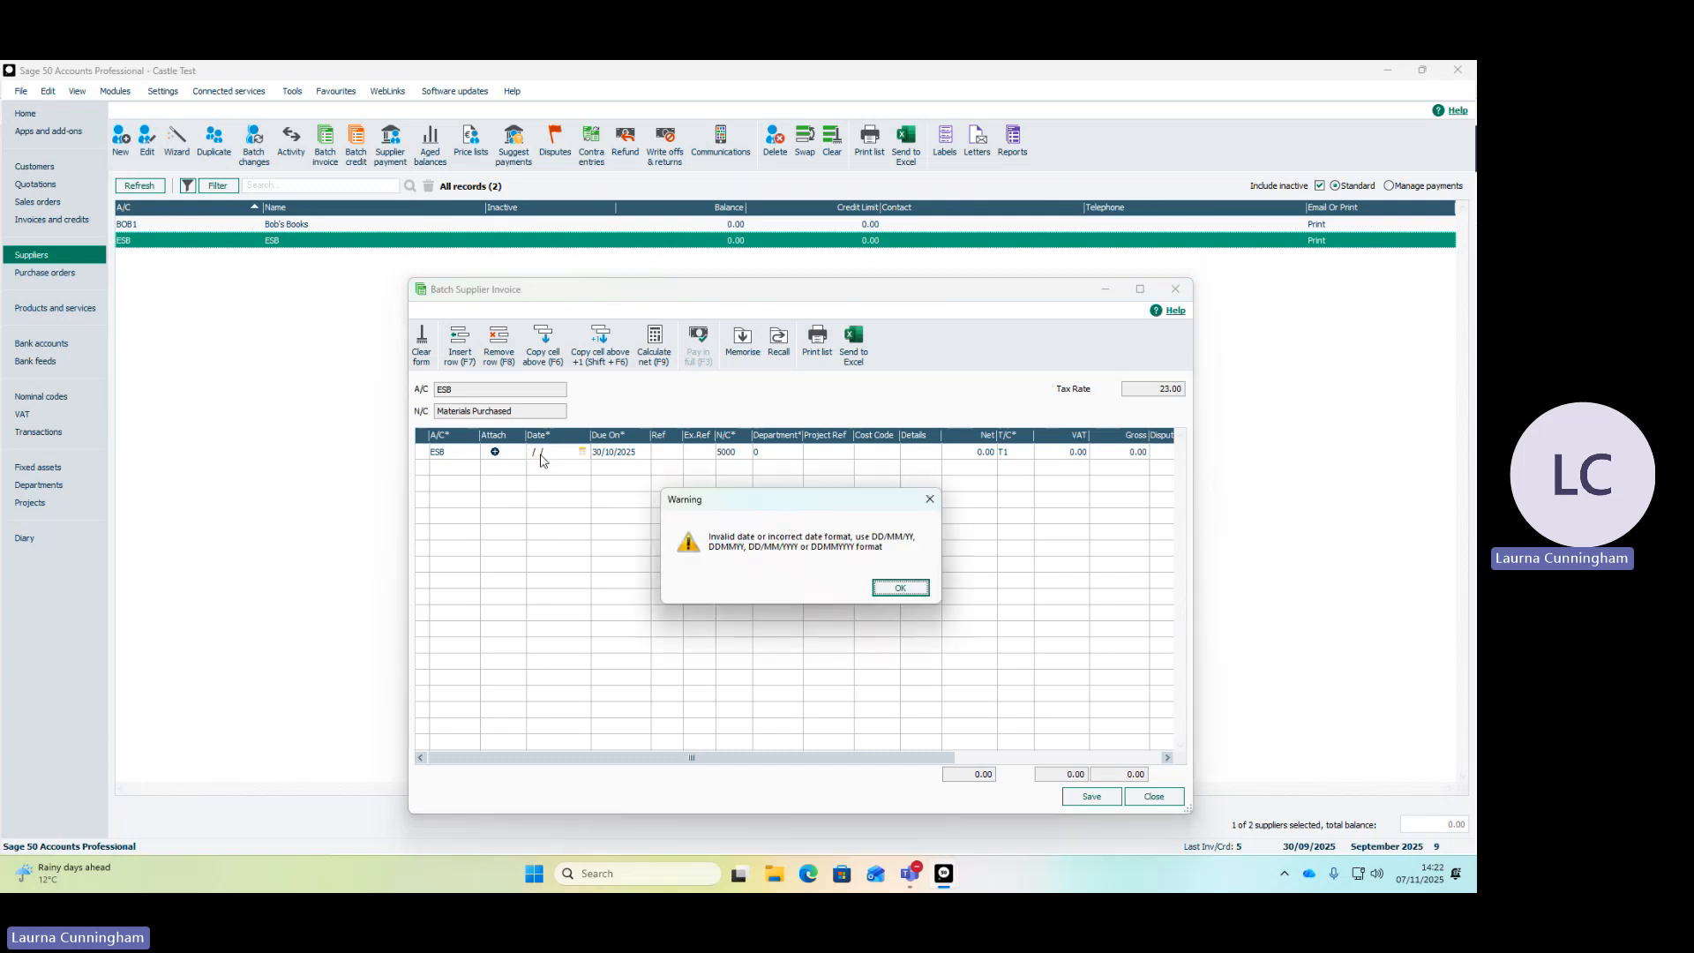
left_click(887, 587)
key("Tab")
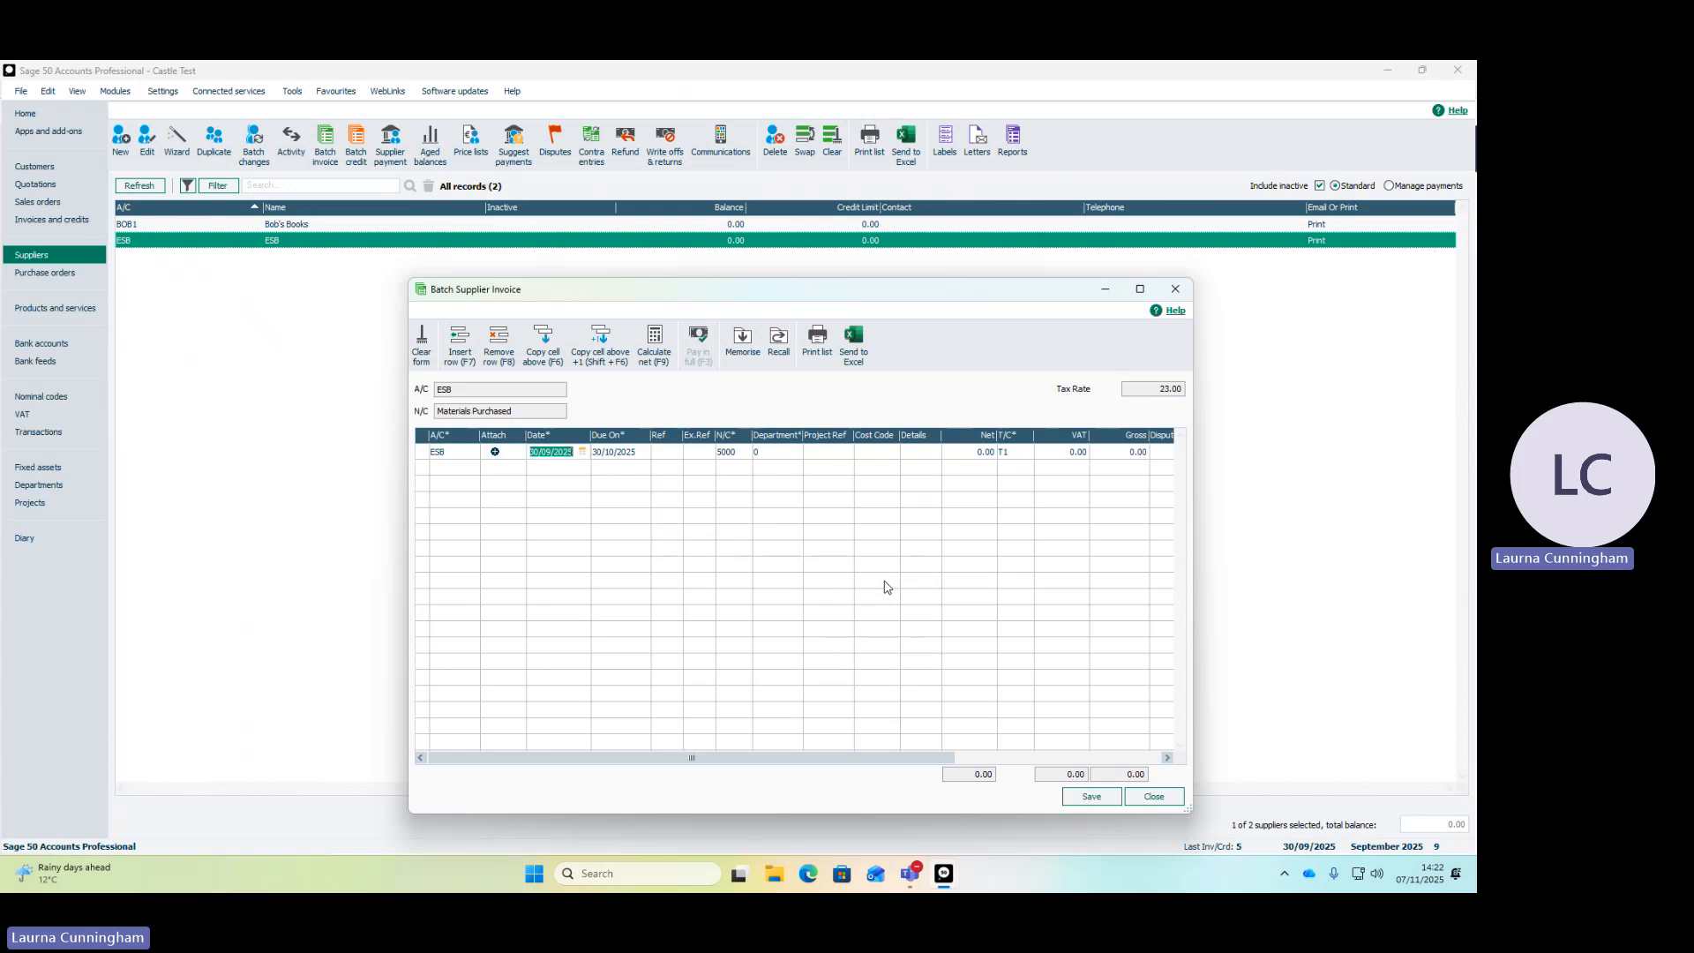
type("01/09/2025")
key("Tab")
Assign nominal code 7582 Electricity to the ESB invoice line
key("Tab")
key("Tab")
key("Tab")
type("72")
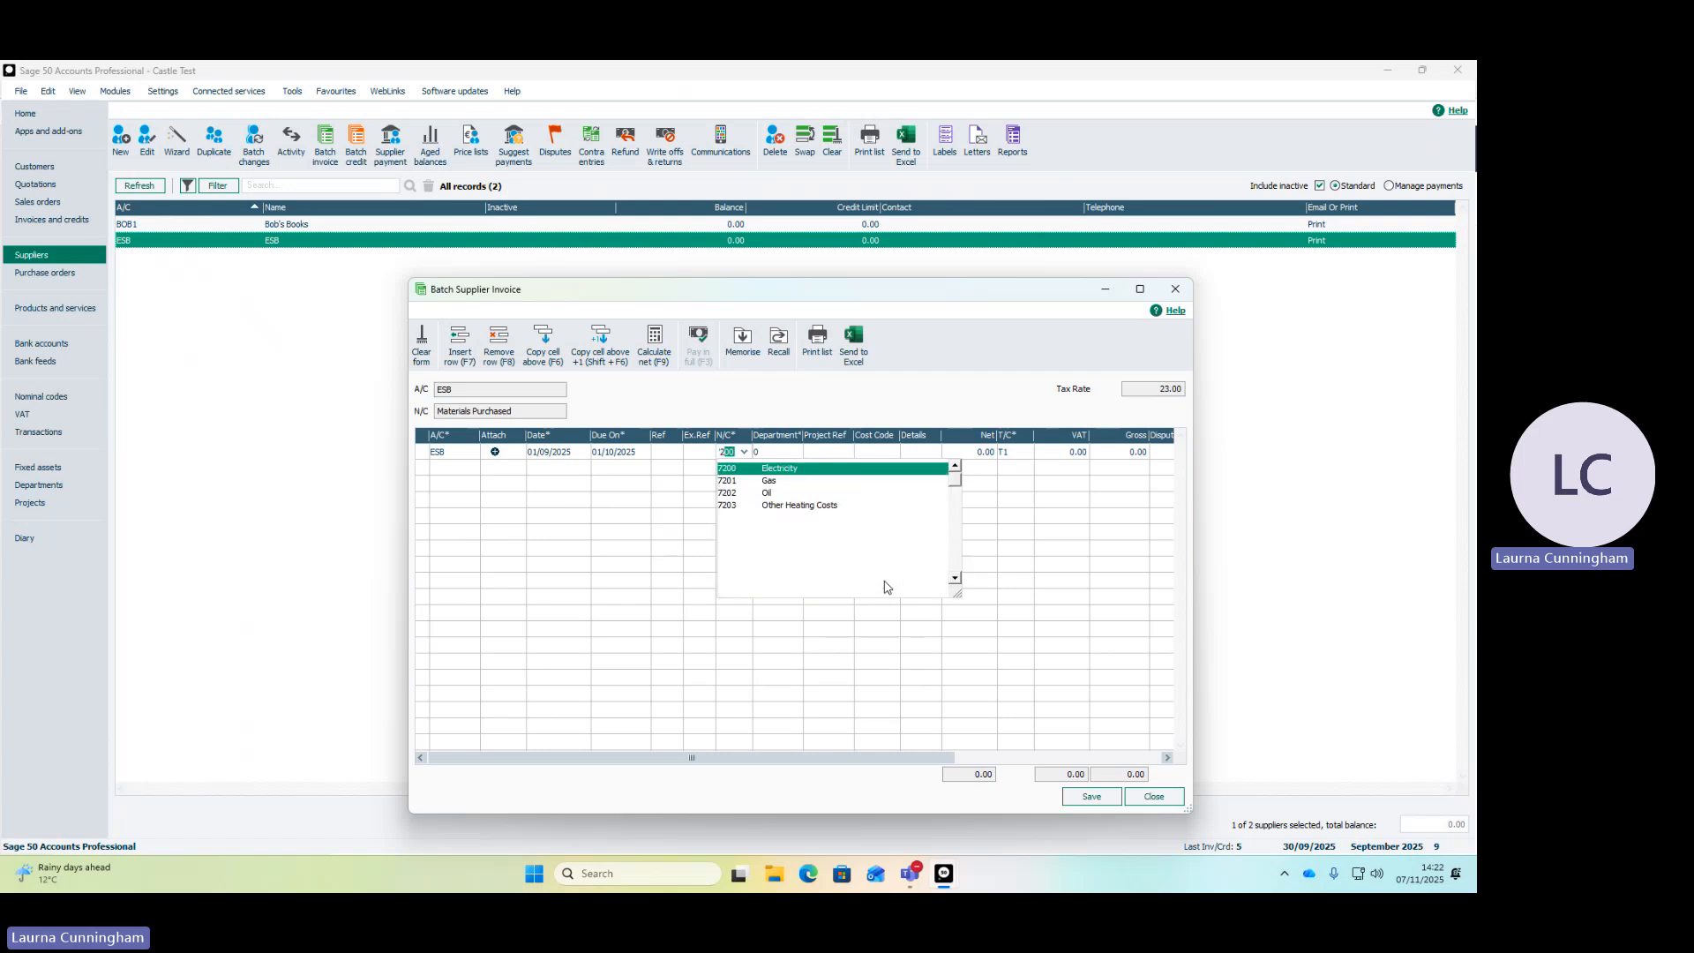
key("BackSpace")
key("BackSpace")
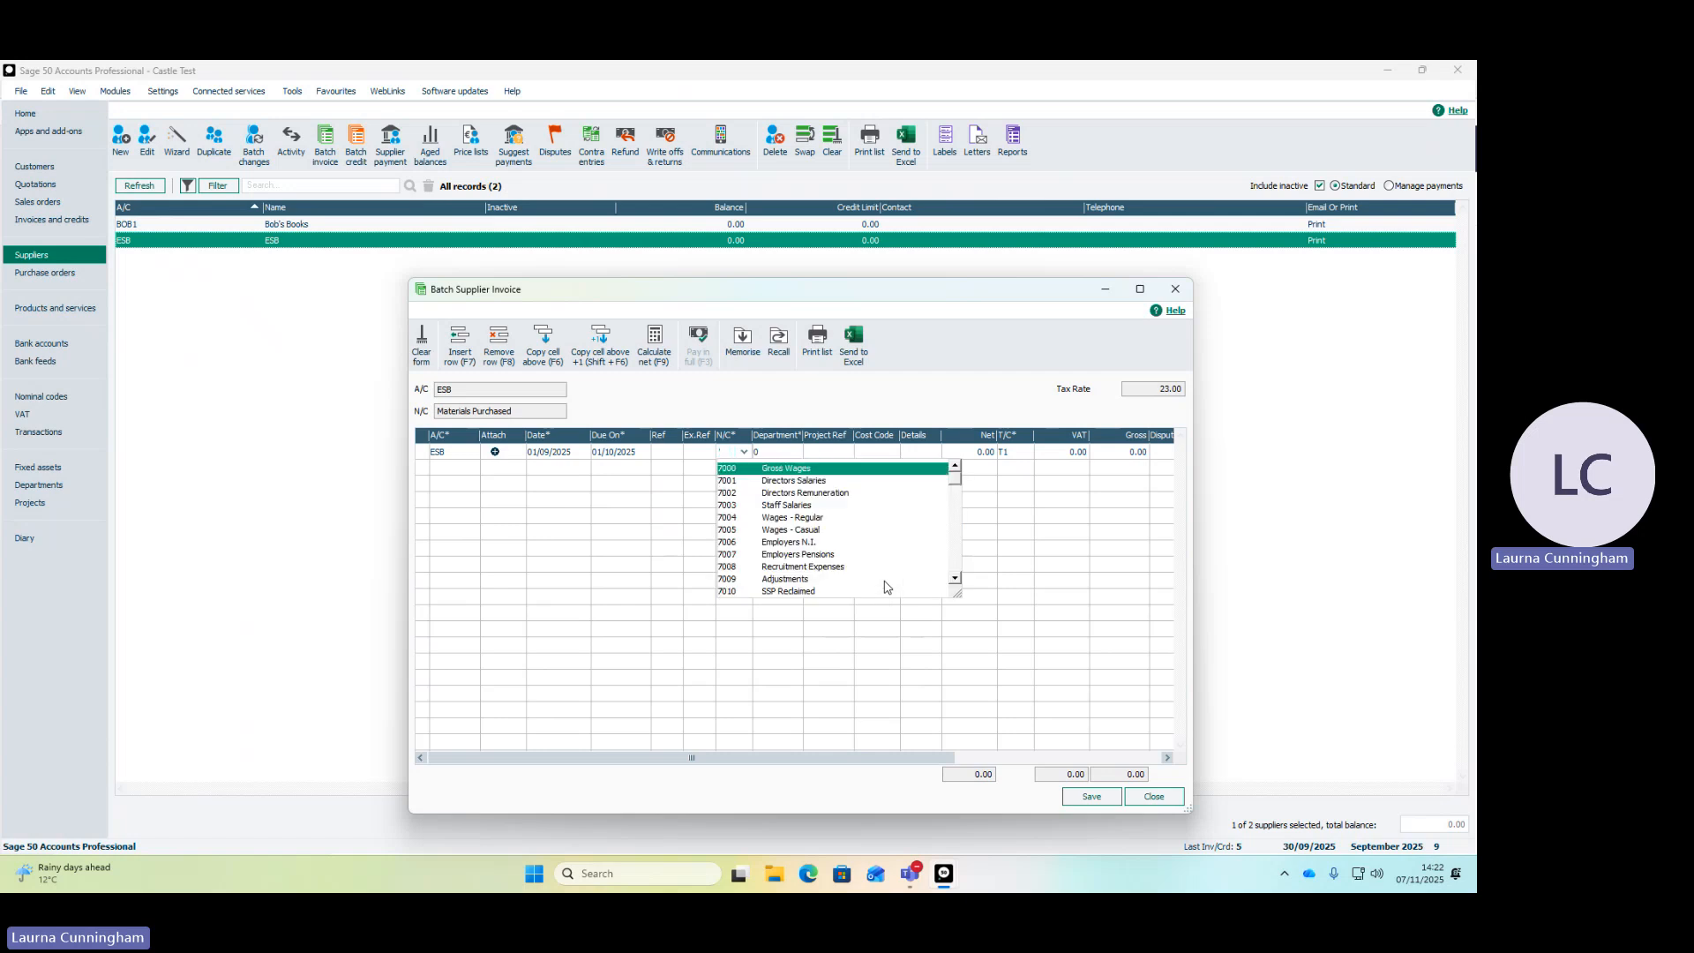
type("582")
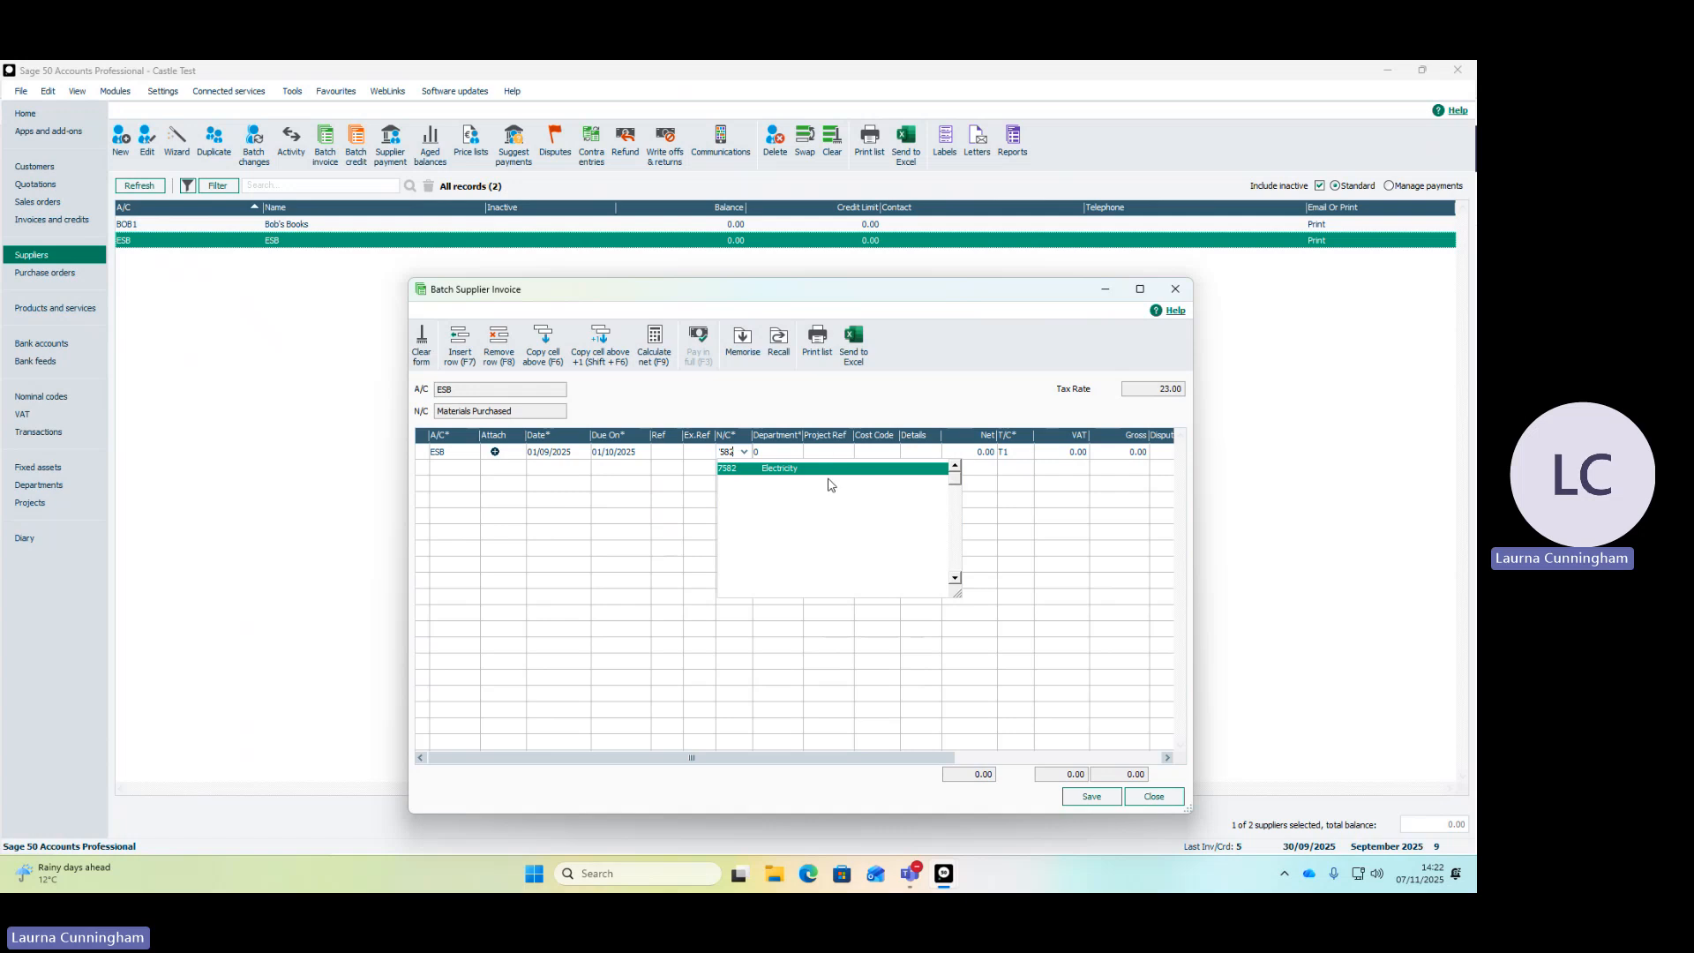
left_click(828, 471)
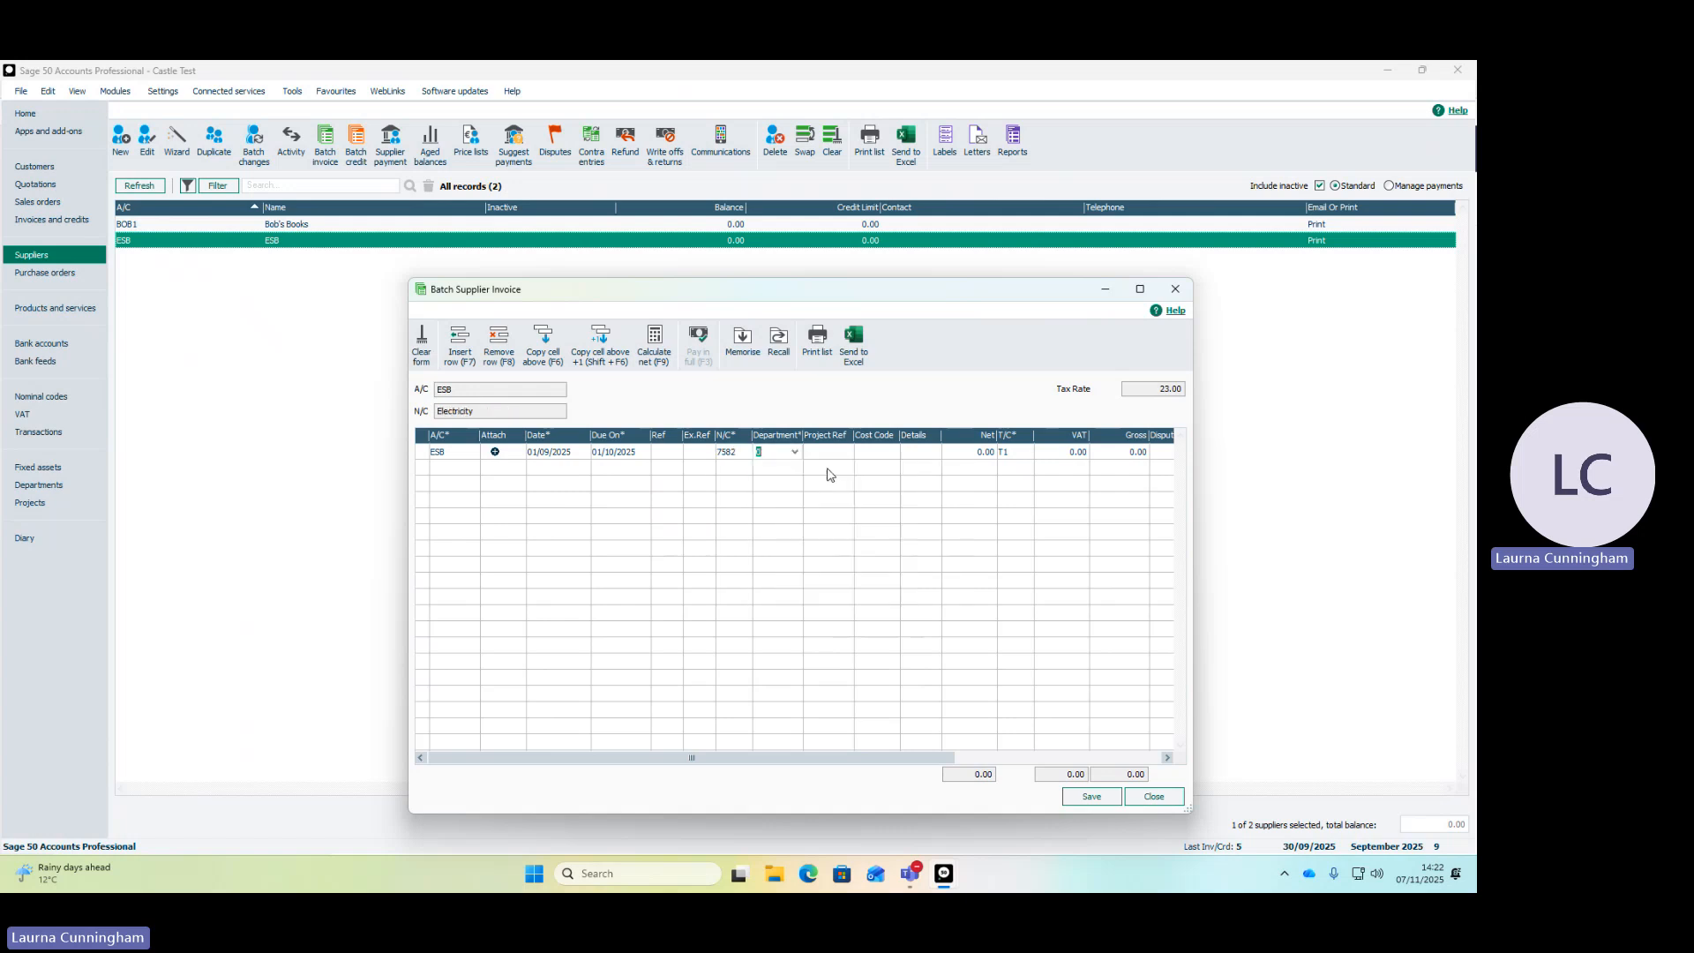
Enter a net amount of 1500 on the ESB line and apply tax code T13, reduced rated purchase of goods for non-resale
left_click(963, 450)
type("1500")
key("Tab")
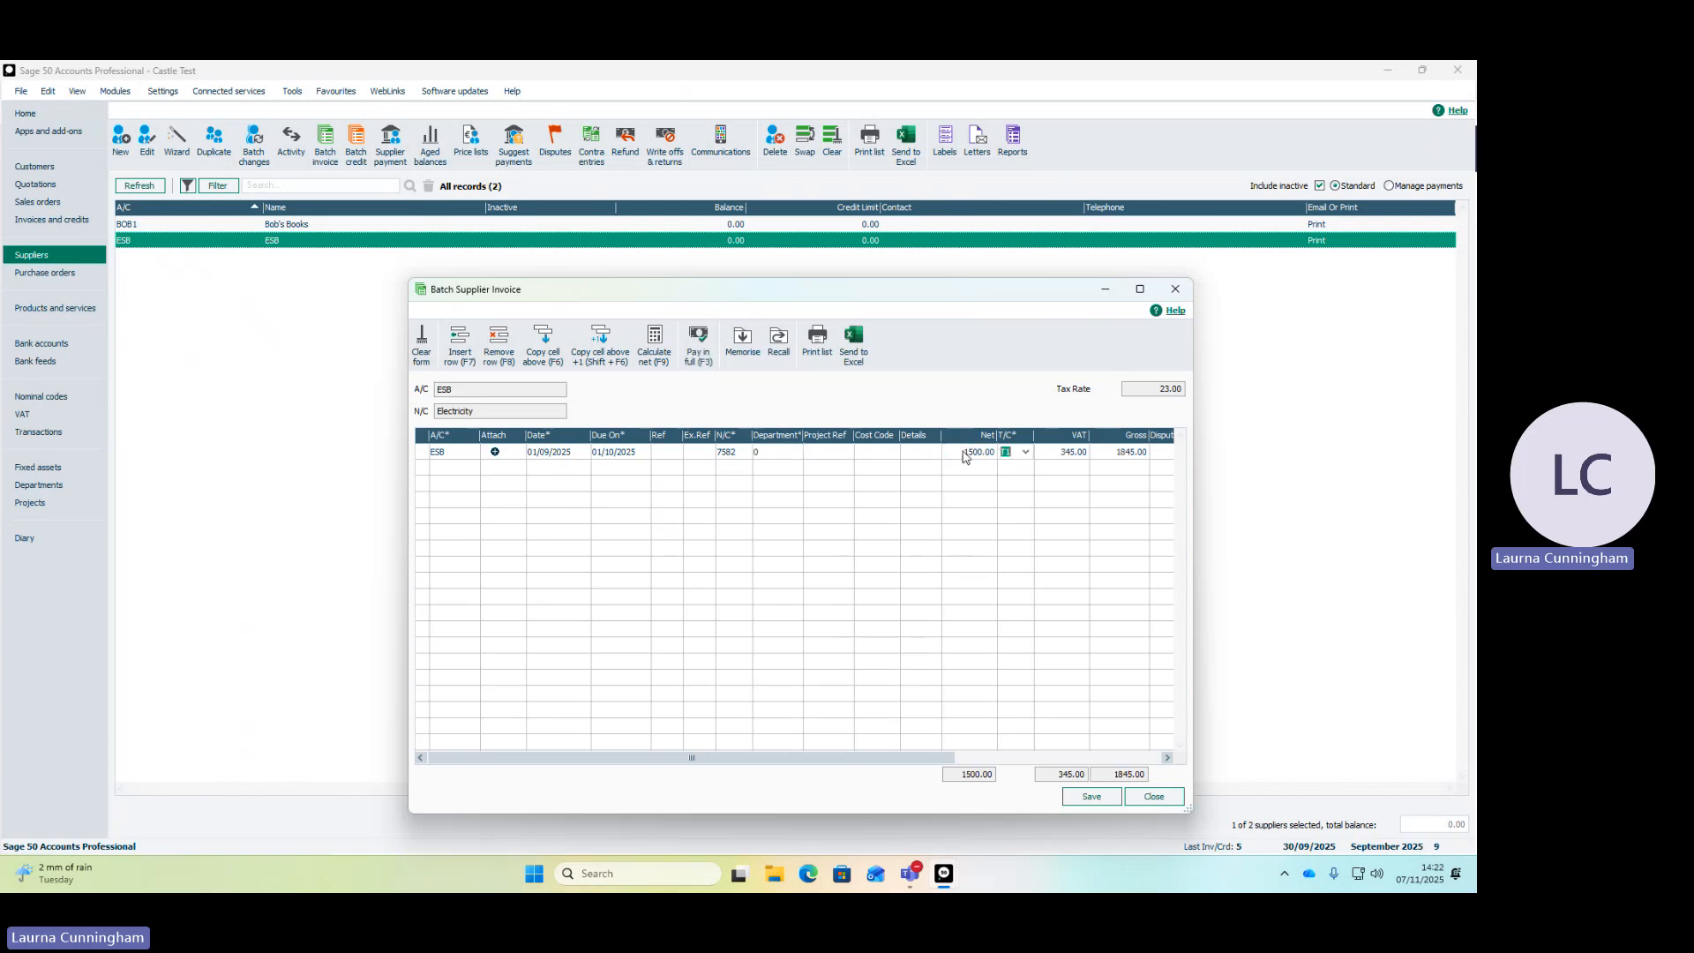
left_click(1025, 451)
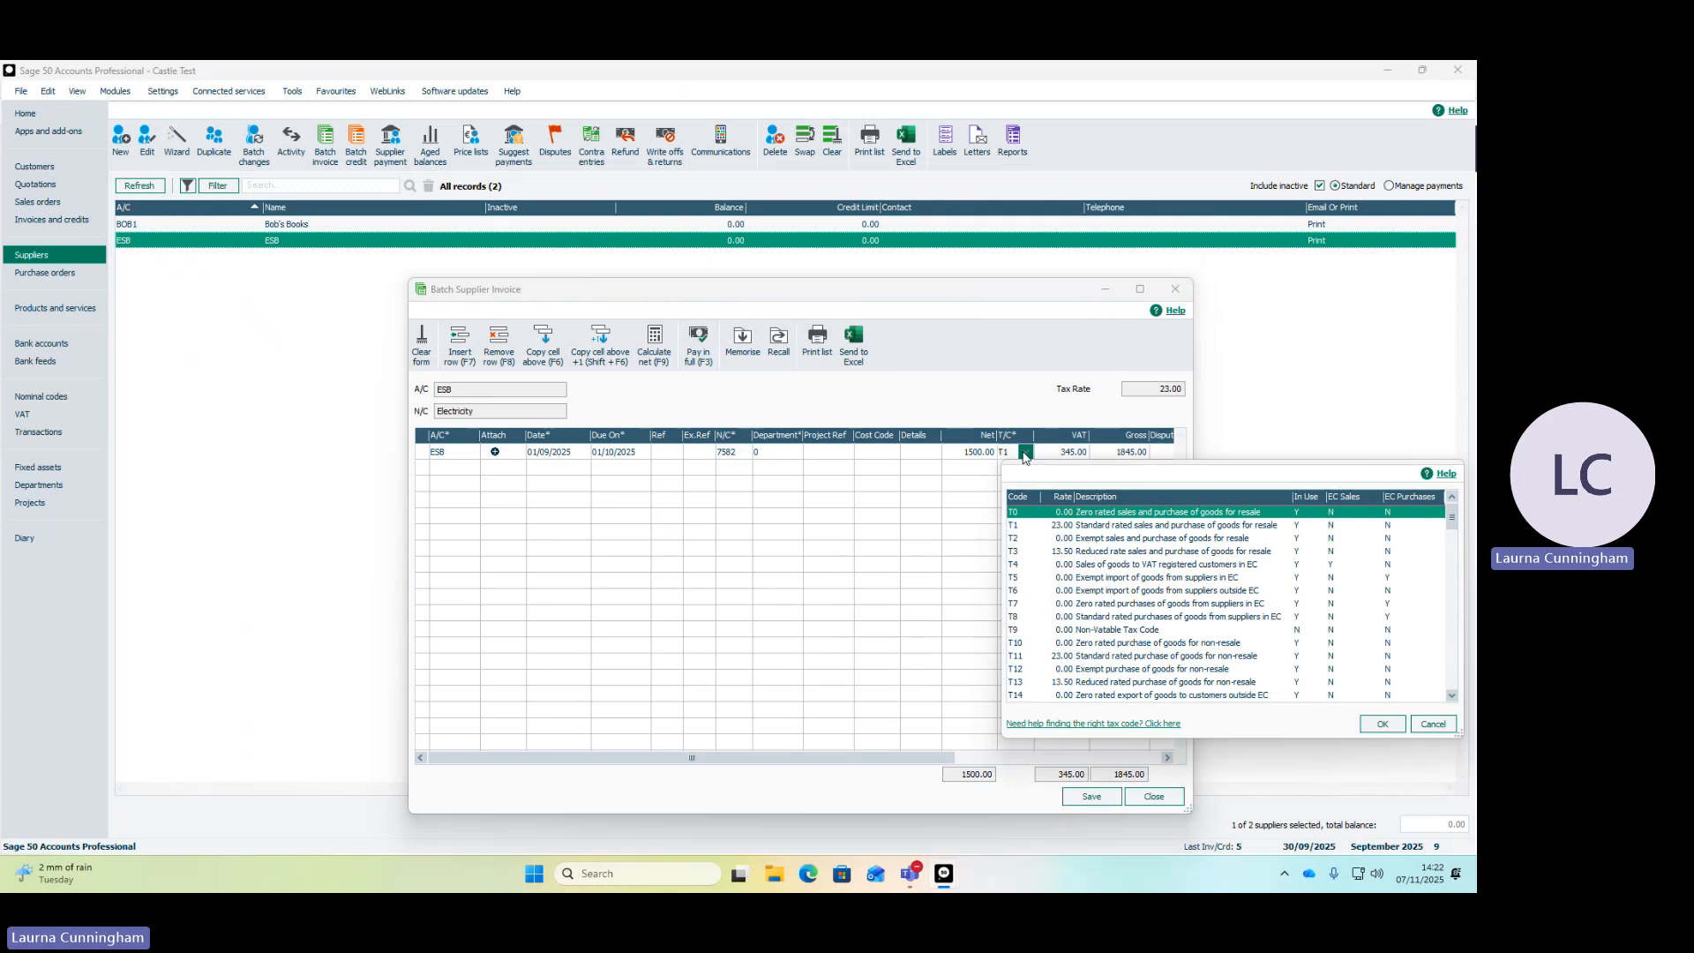
key("Escape")
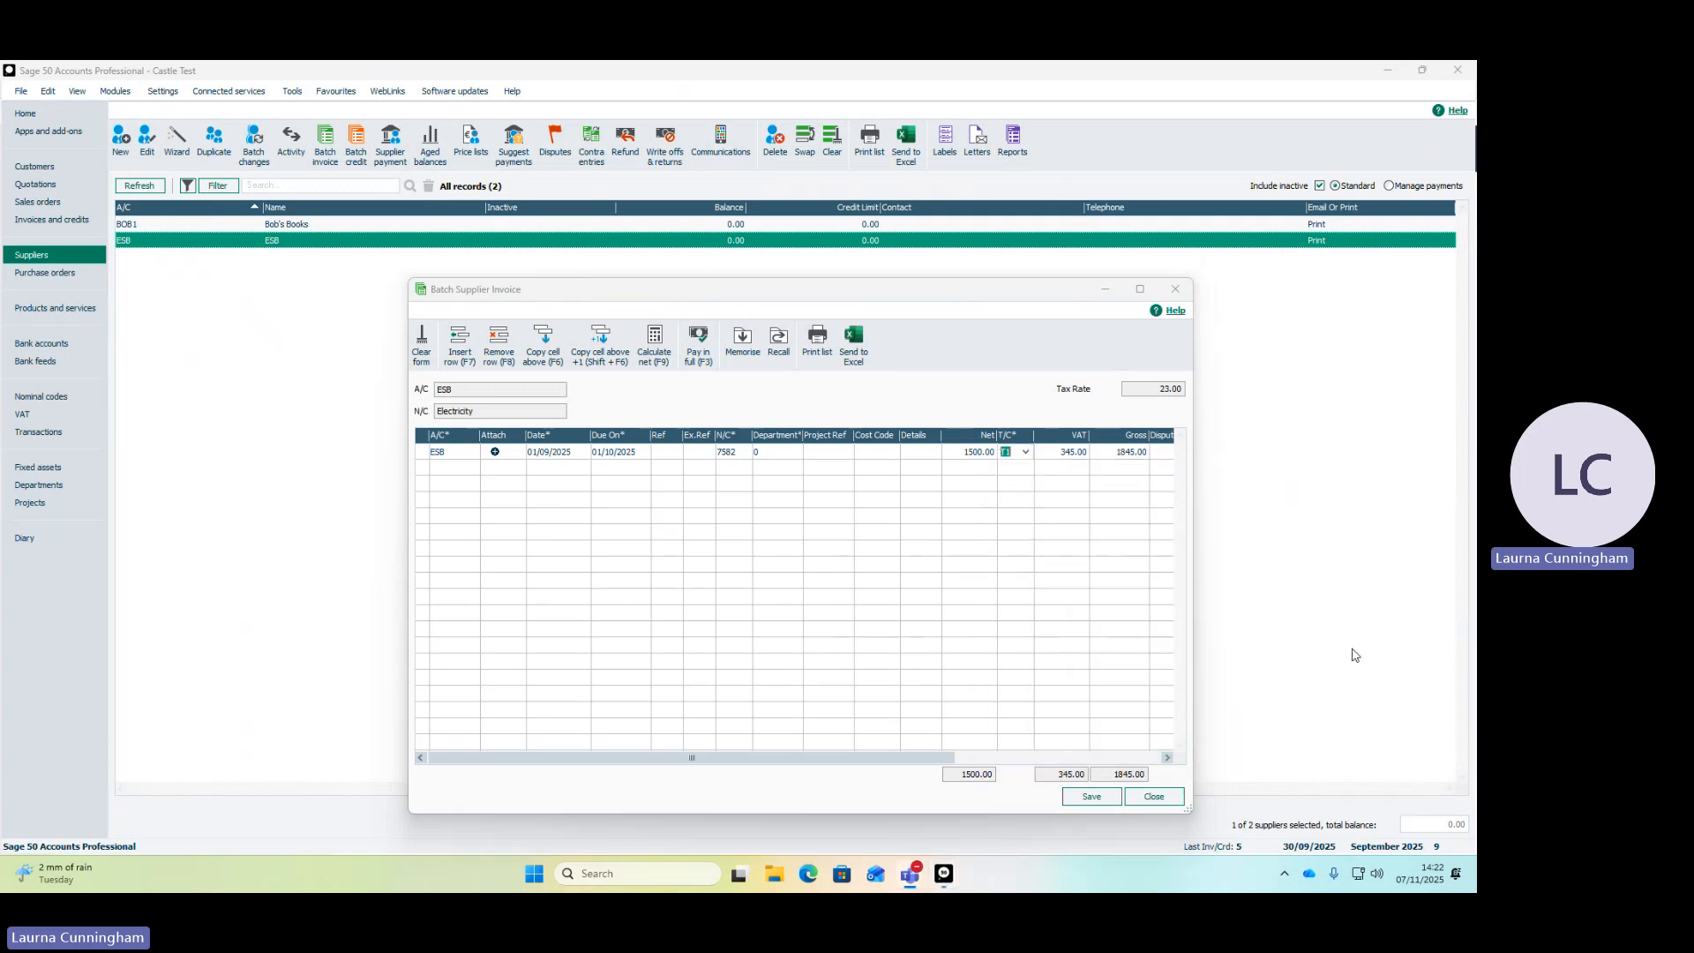
left_click(1026, 452)
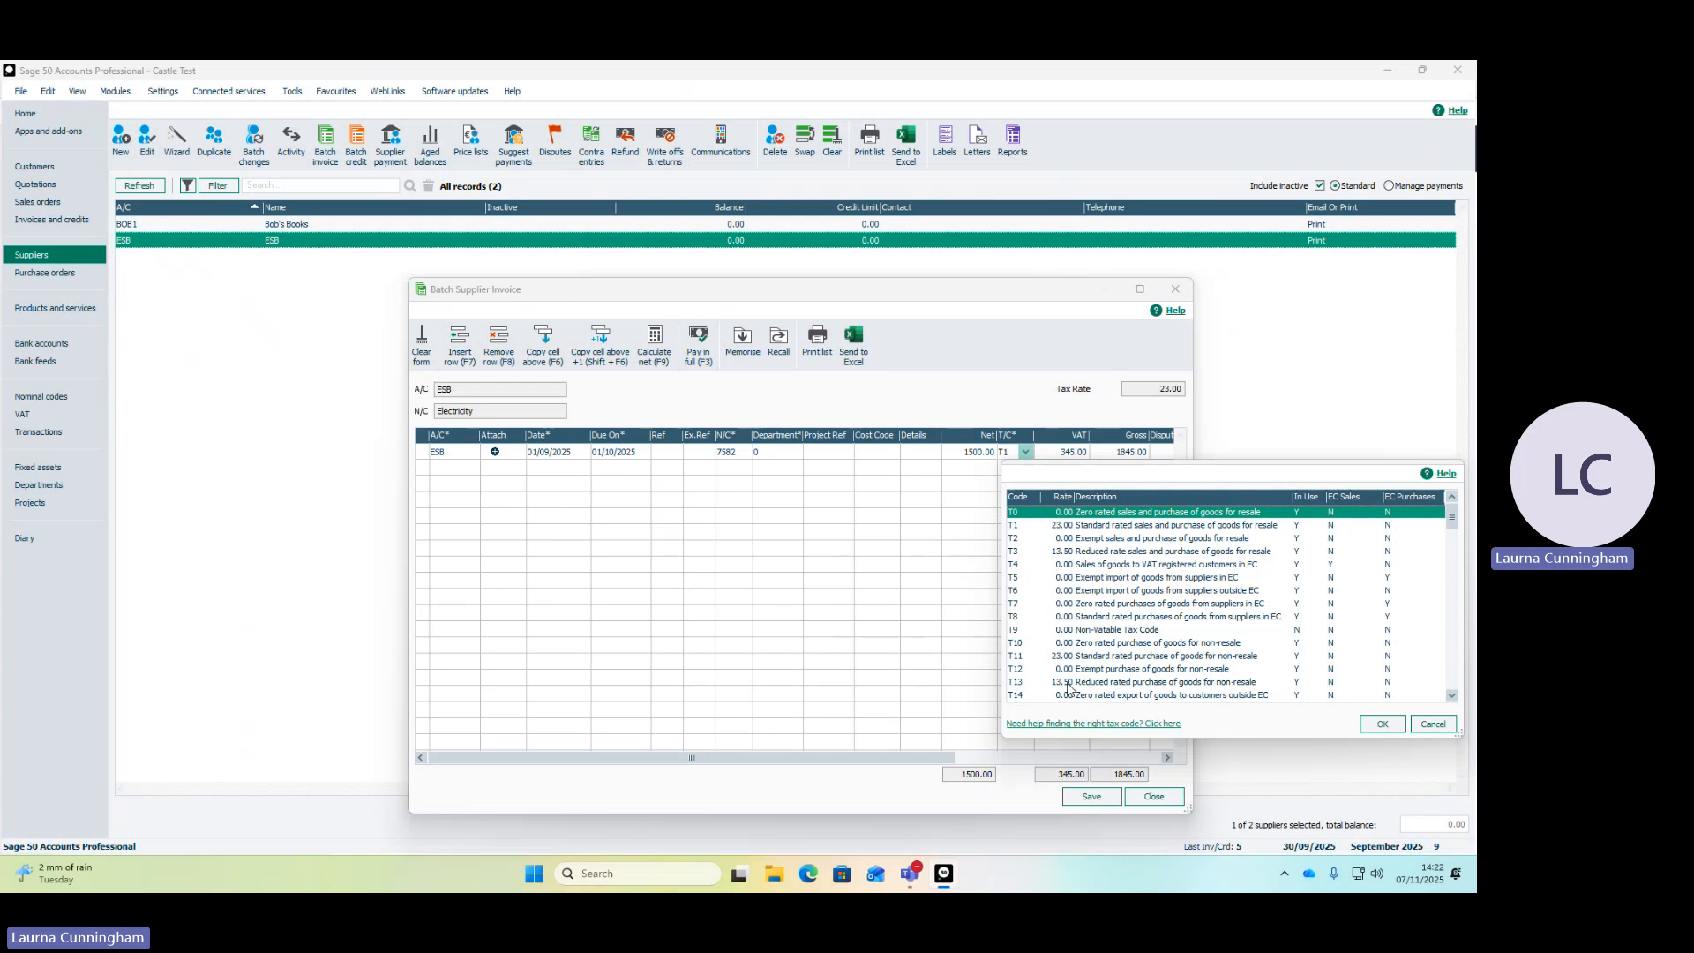
left_click(1069, 684)
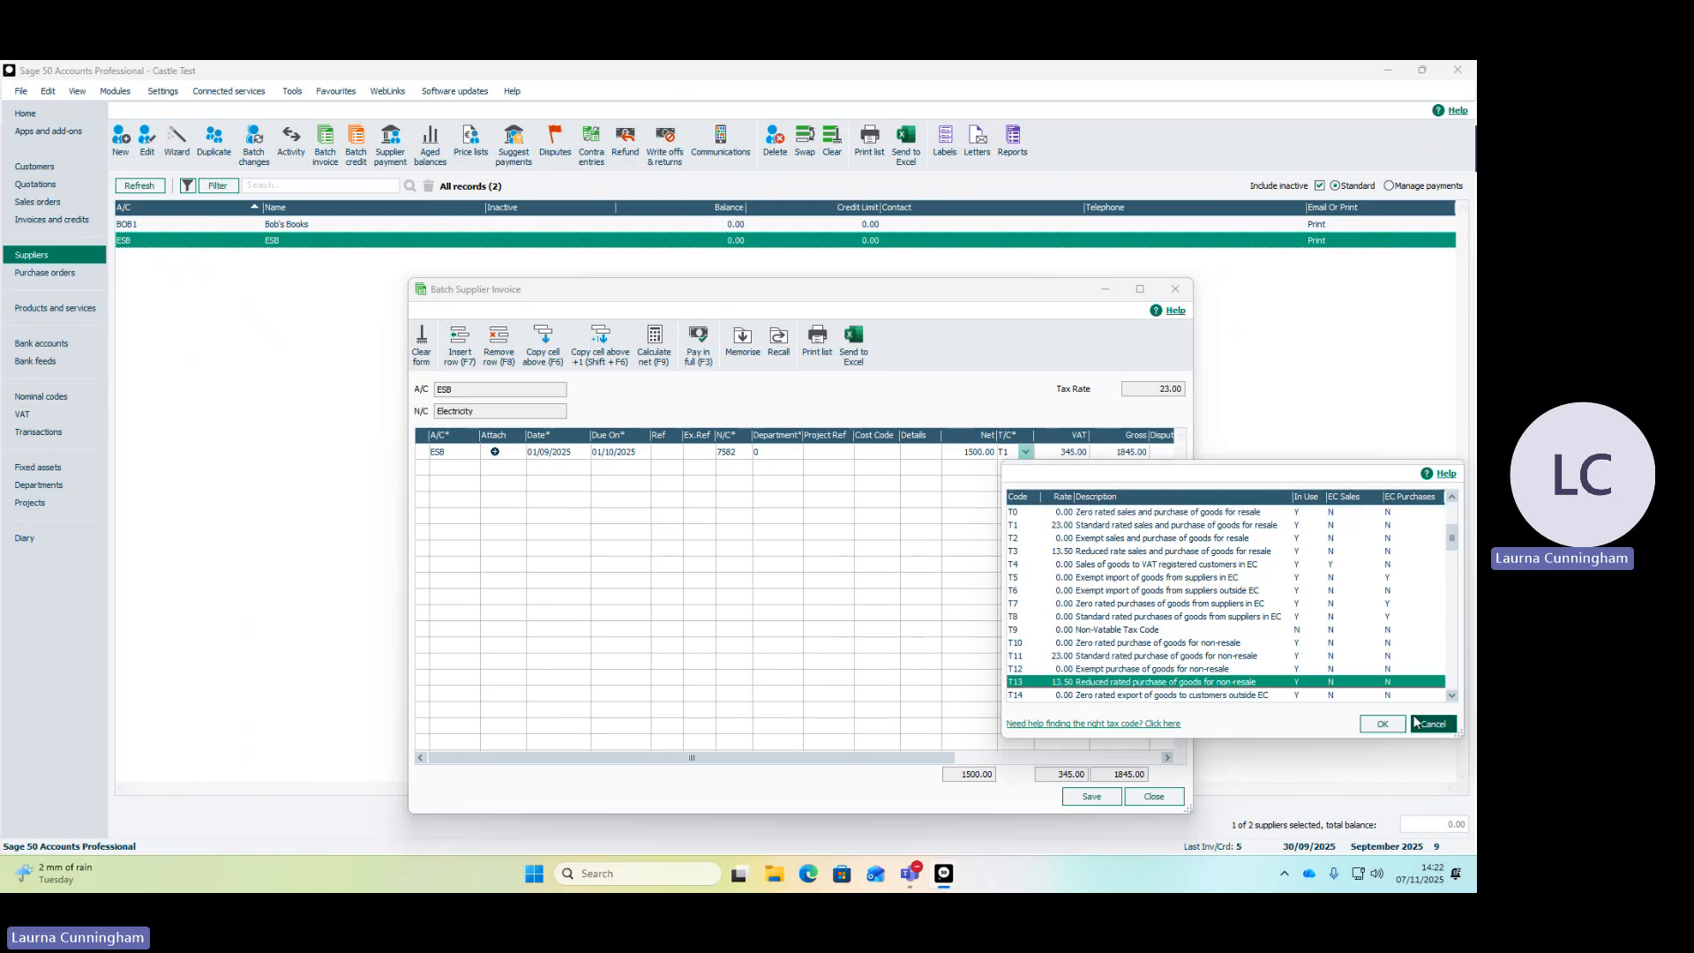
left_click(1383, 724)
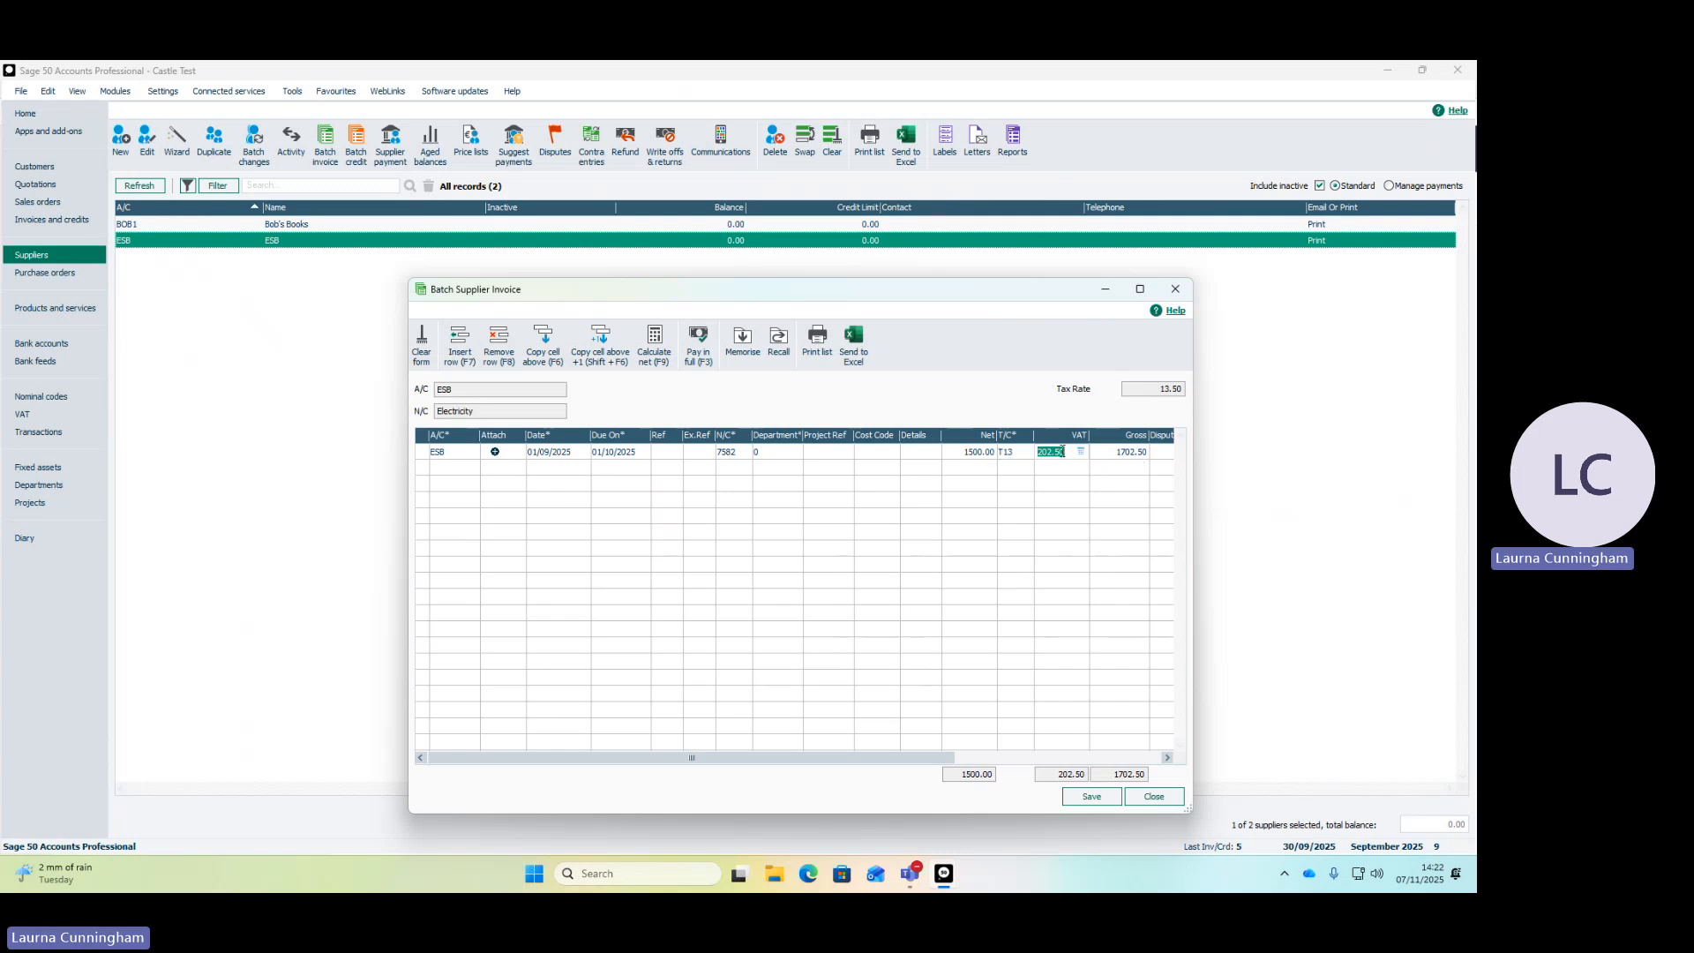
Add a second invoice line for supplier account BOB1 dated 06/09/2025, keeping the default nominal code
left_click(455, 468)
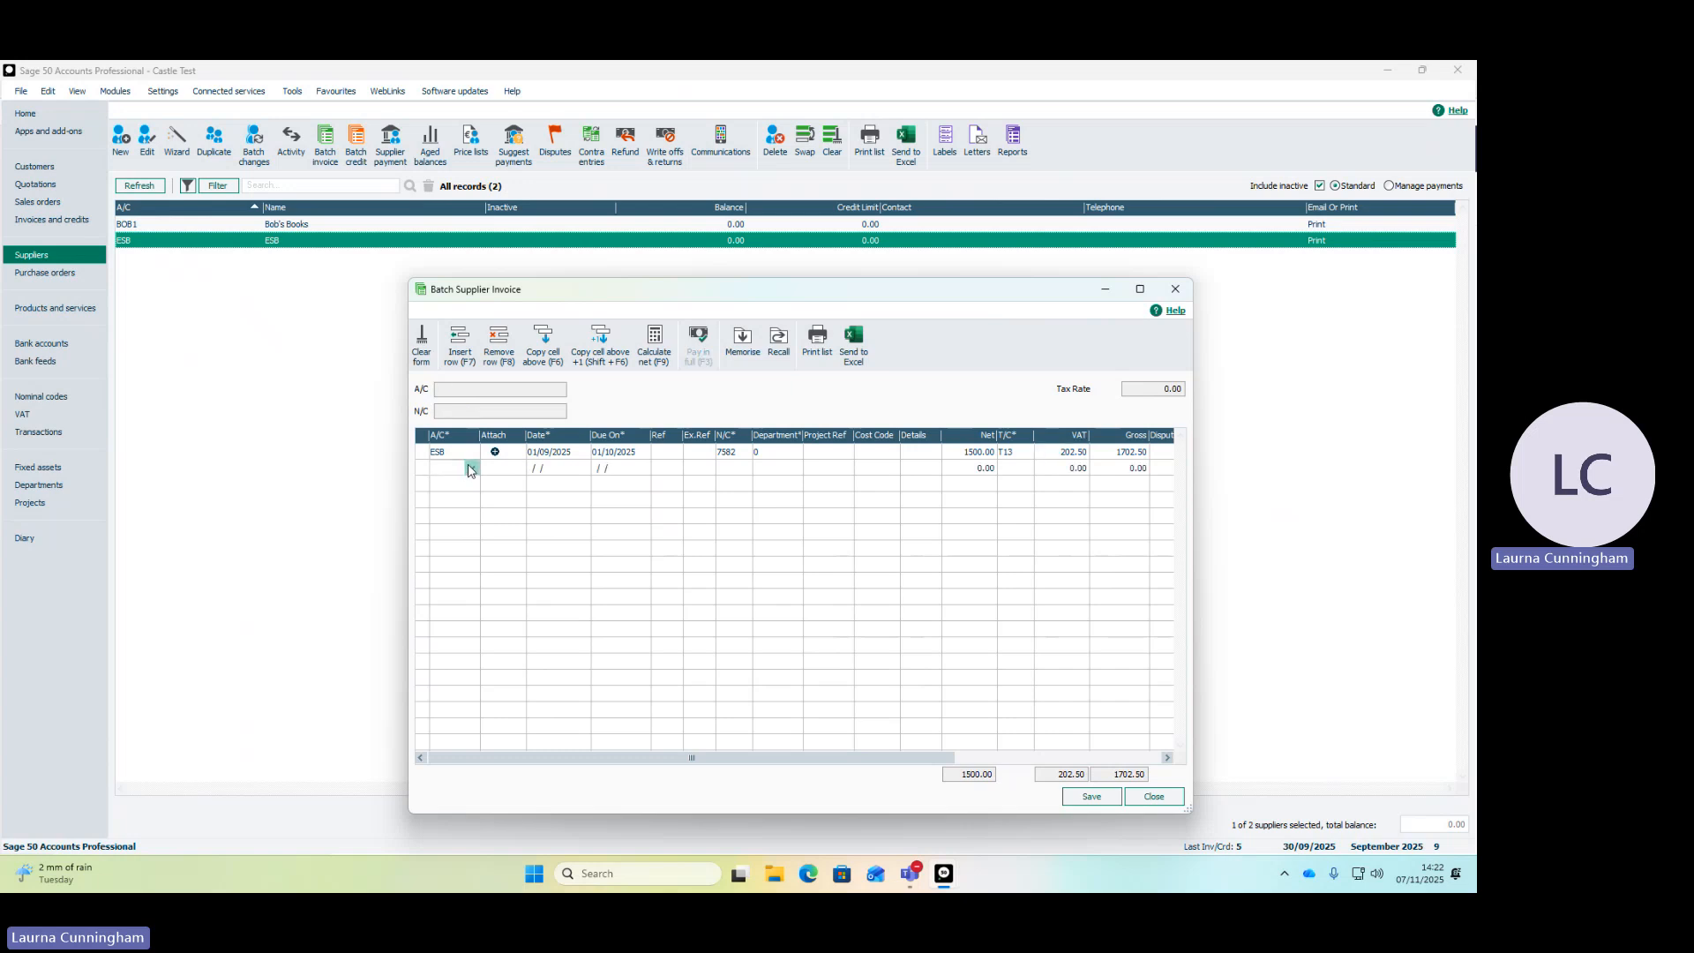
left_click(471, 469)
double_click(491, 571)
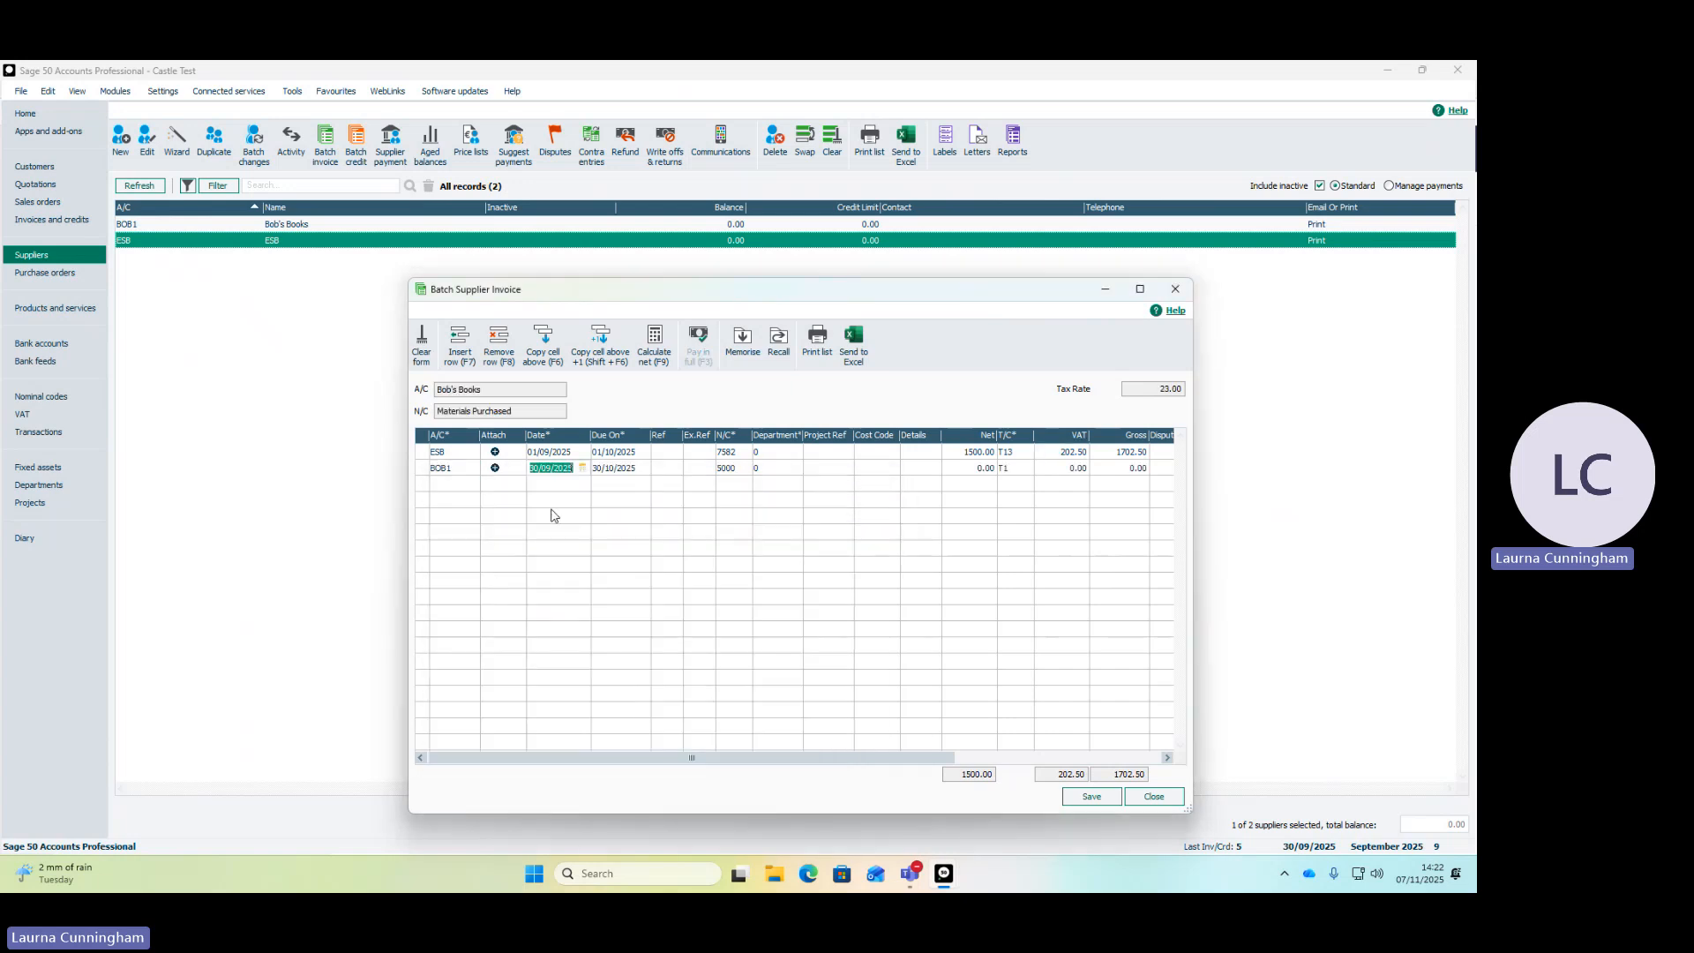
type("06/09/2025")
key("Tab")
key("Tab")
key("Tab")
key("Tab")
left_click(721, 484)
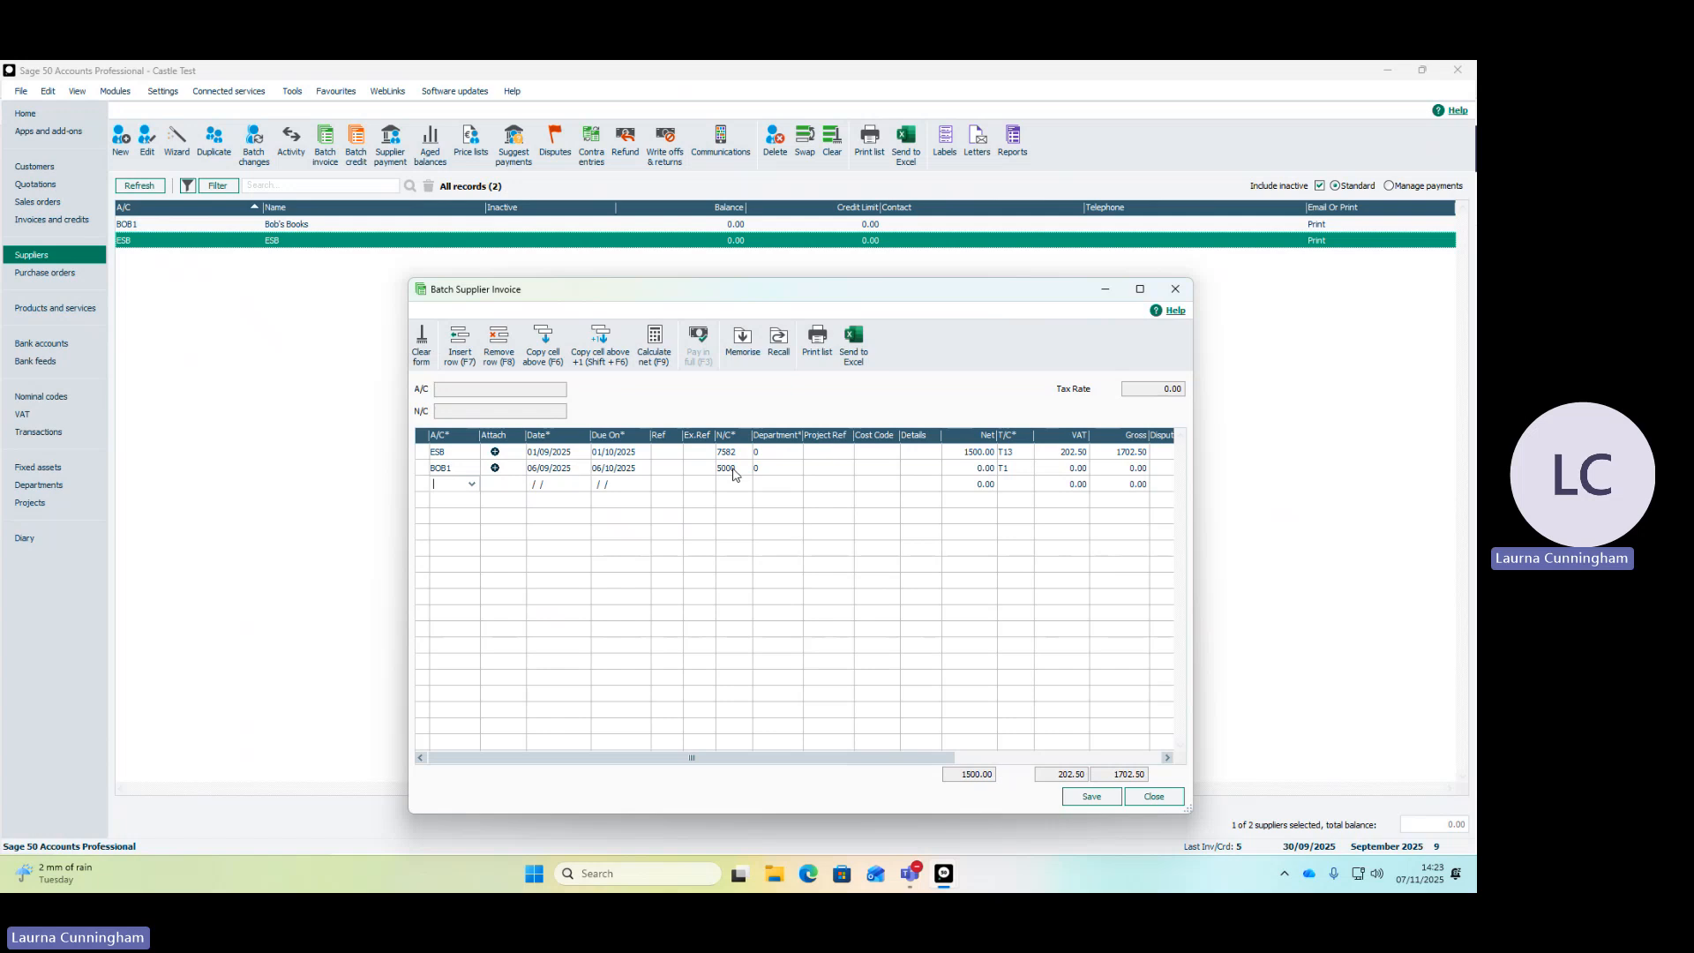
Enter a net amount of 15000 on the BOB1 invoice line dated 06/09/2025
left_click(983, 469)
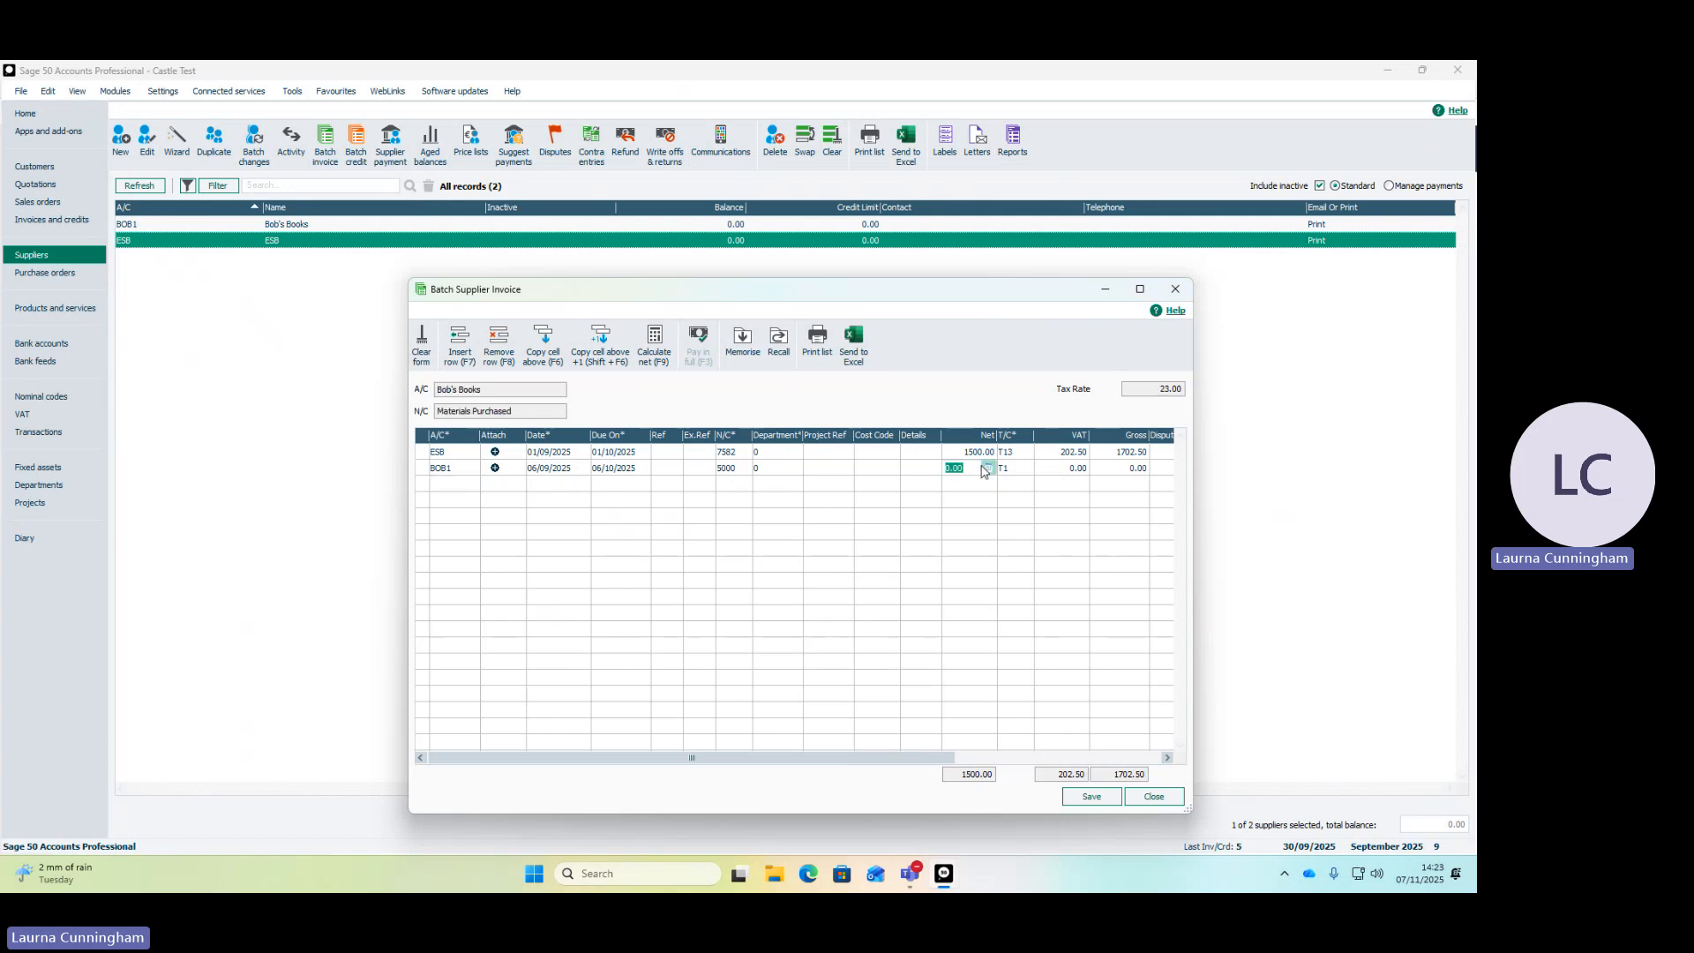
type("15000")
key("Tab")
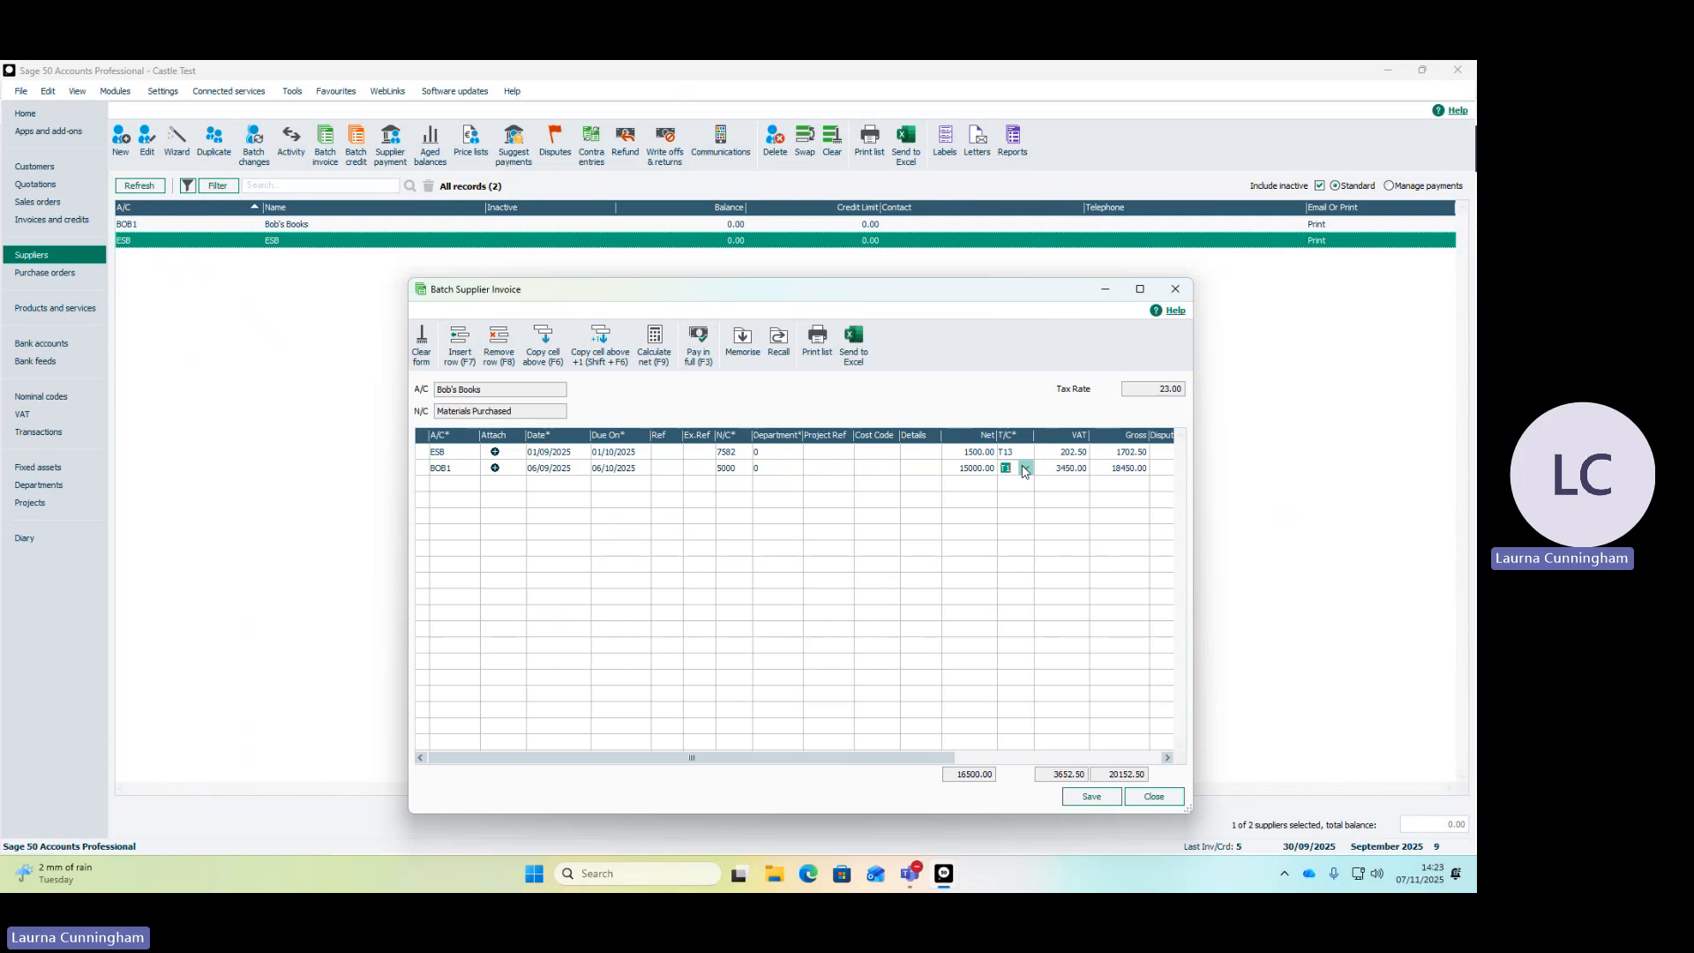
Add a third invoice line for supplier account BOB1 dated 16/09/2025
left_click(441, 482)
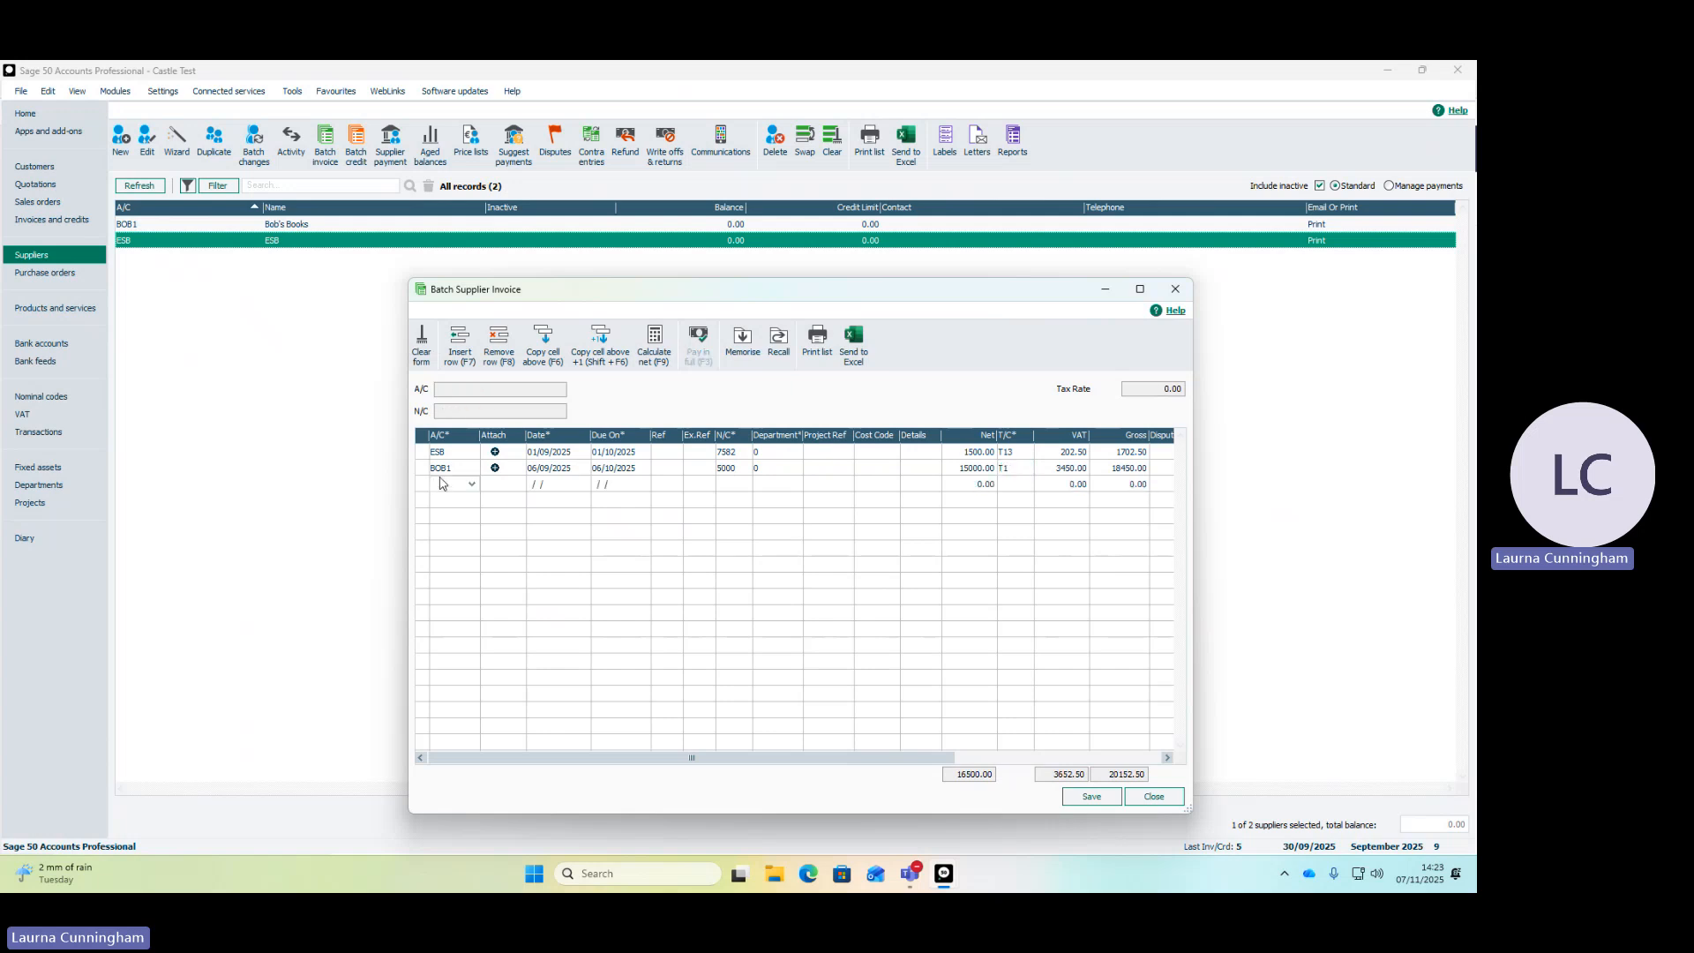
type("BOB1")
key("Tab")
key("Tab")
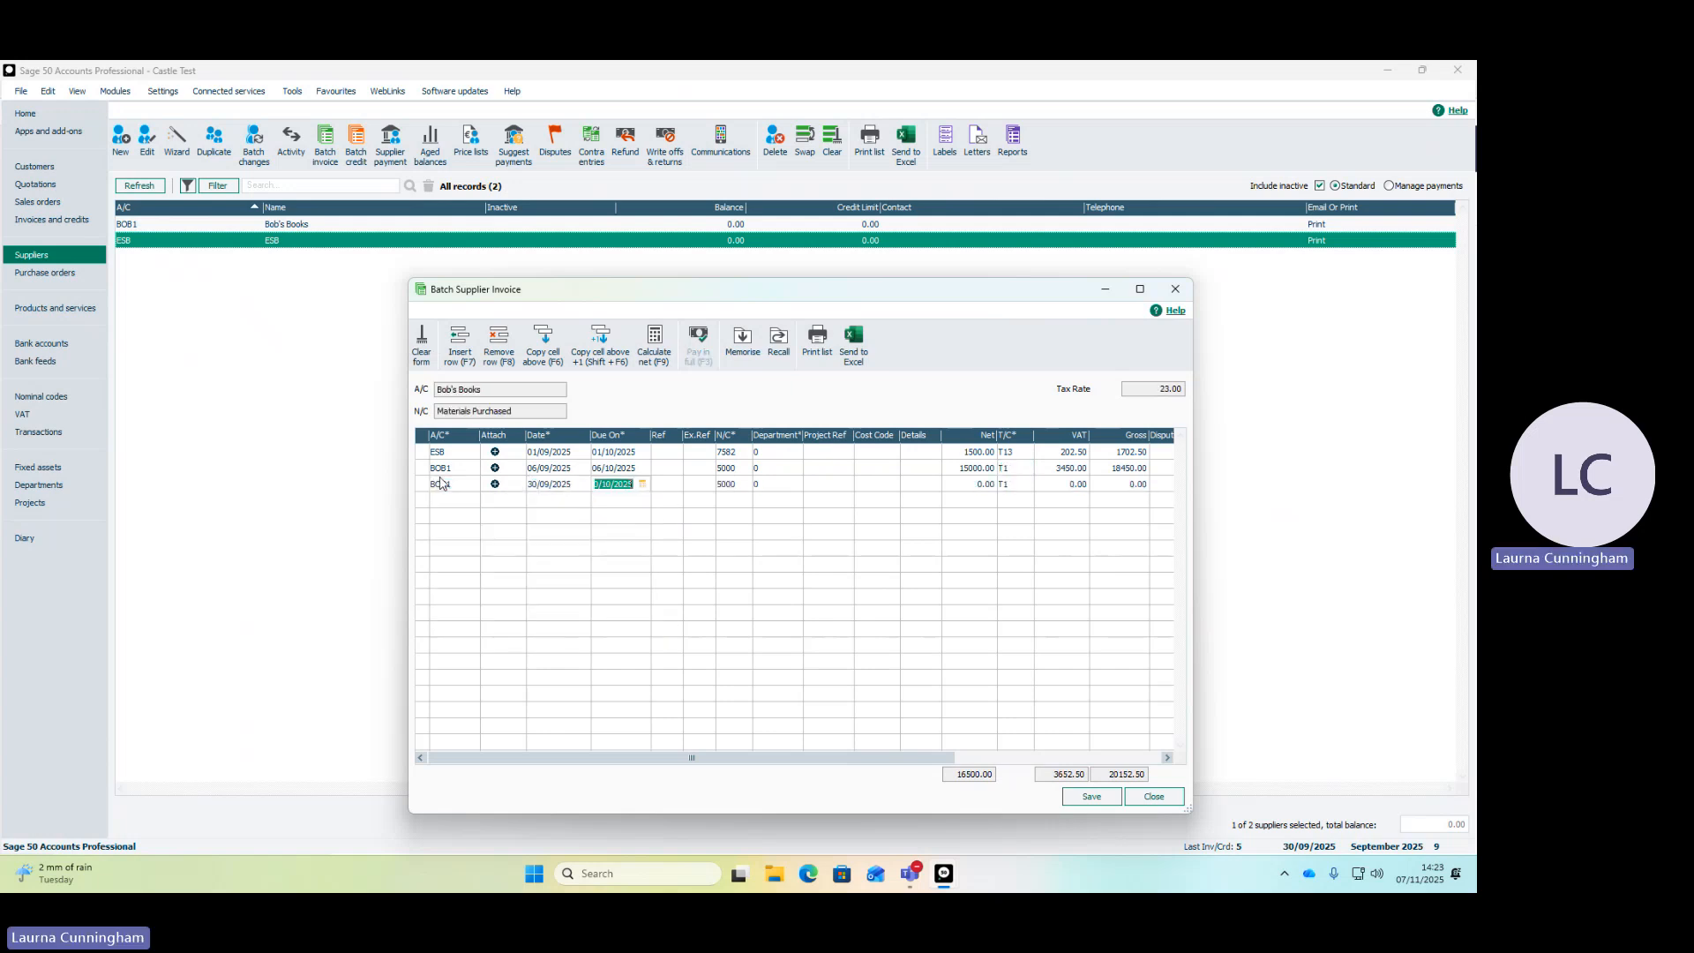
key("shift+Tab")
type("16")
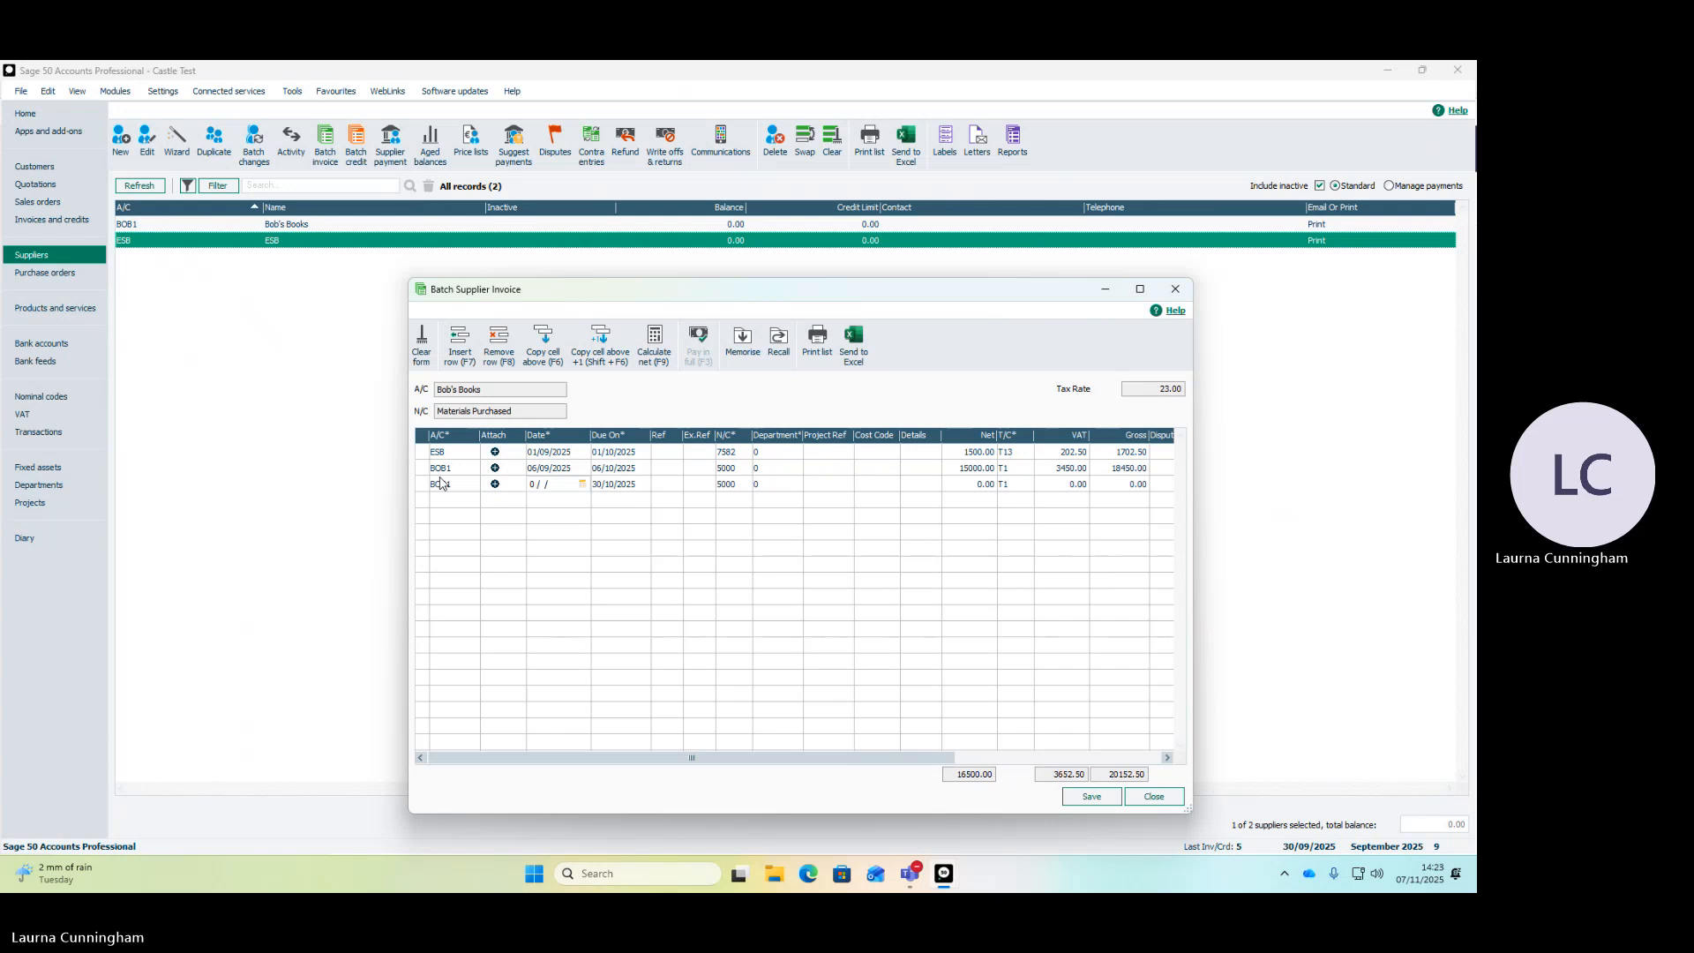
key("Tab")
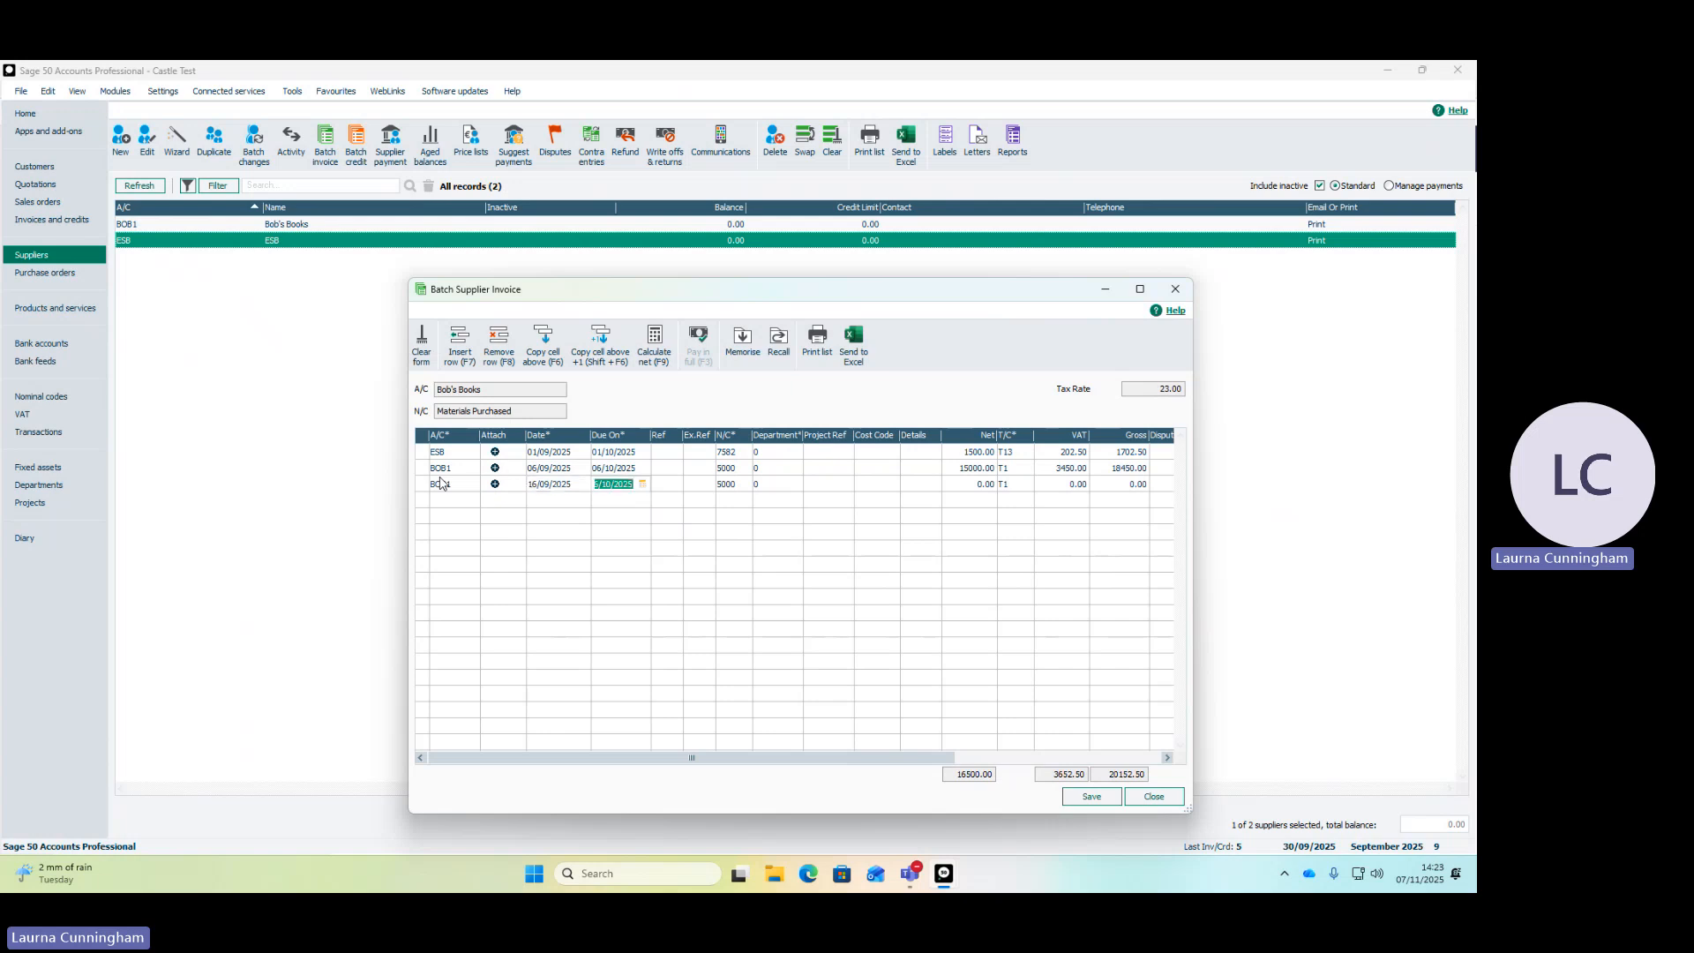
Enter a net amount of 4500 on the third invoice line, keeping its default nominal and tax codes
key("Tab")
key("Tab")
key("Tab")
key("Tab")
key("Tab")
key("Tab")
key("Tab")
key("Tab")
type("4500")
key("Tab")
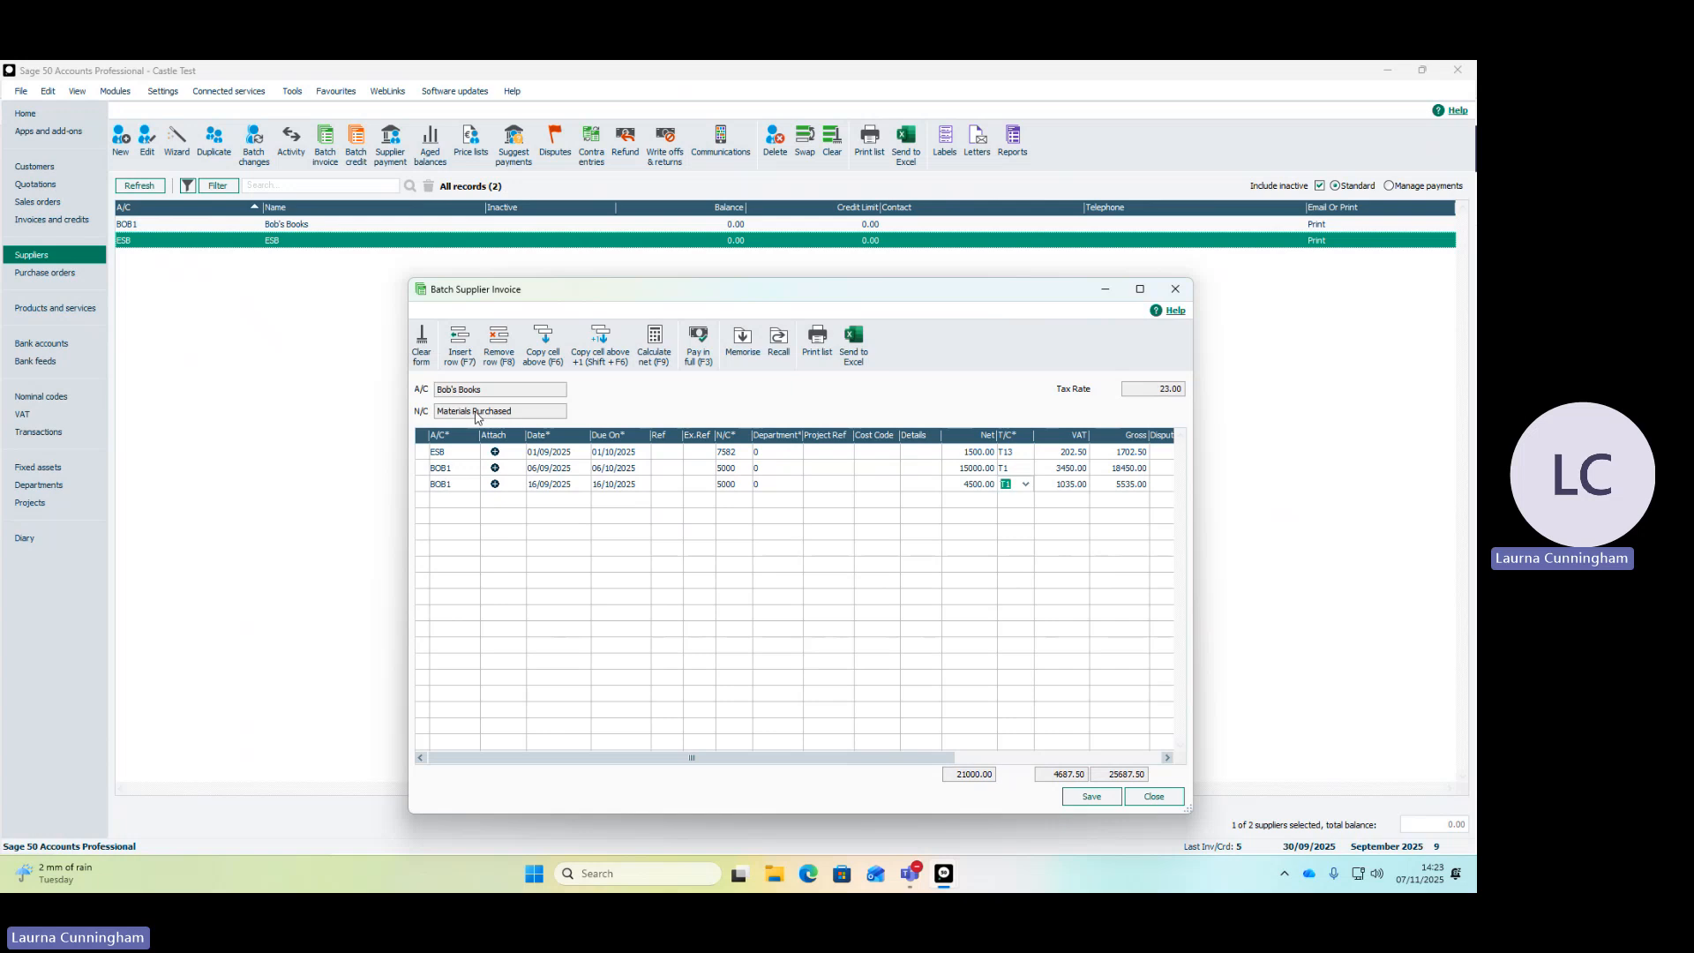
Save the batch of supplier invoices and close the batch invoice window
left_click(446, 468)
left_click(469, 508)
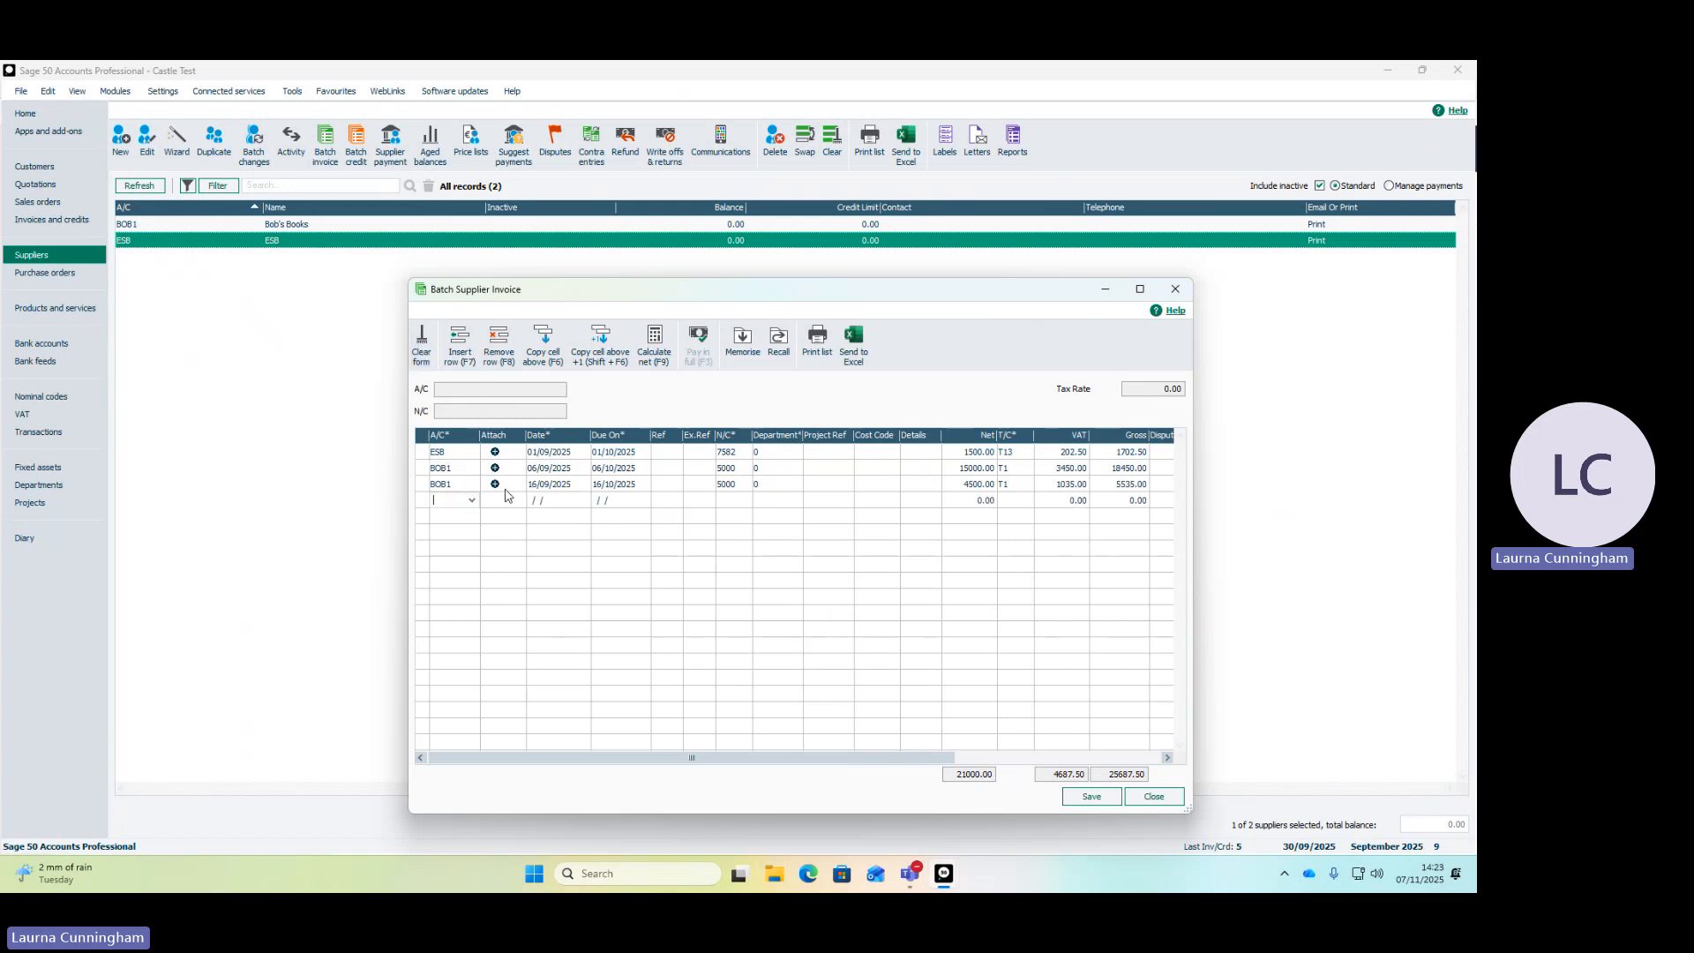
left_click(1068, 799)
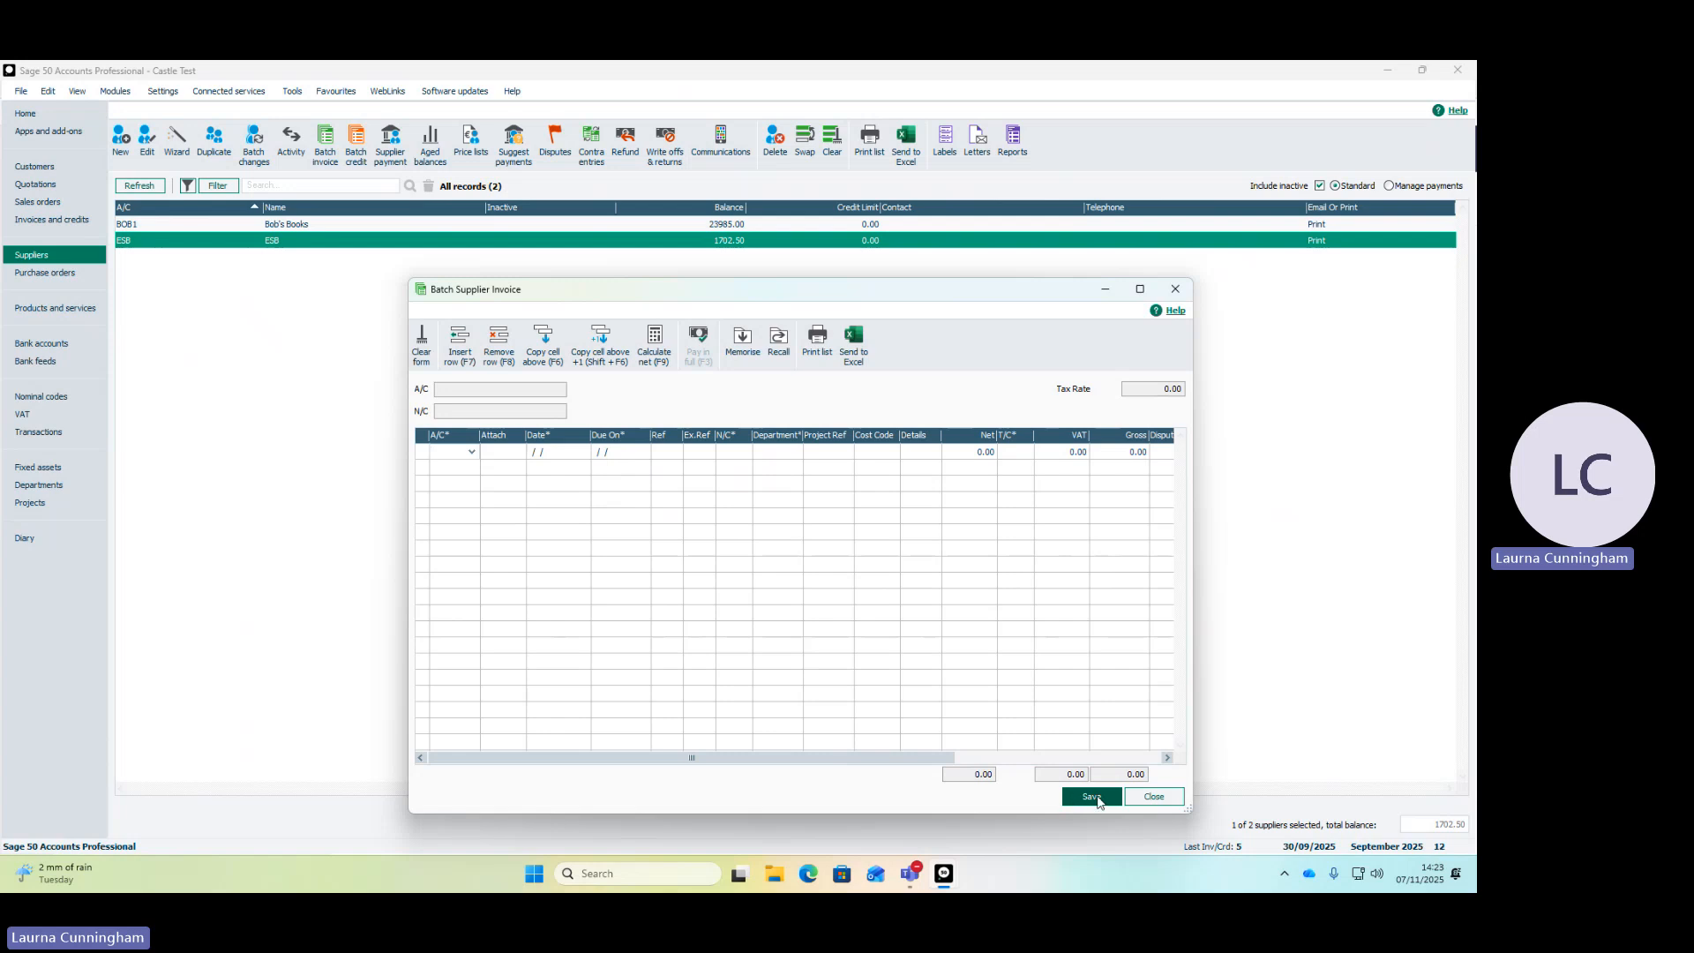
left_click(1138, 796)
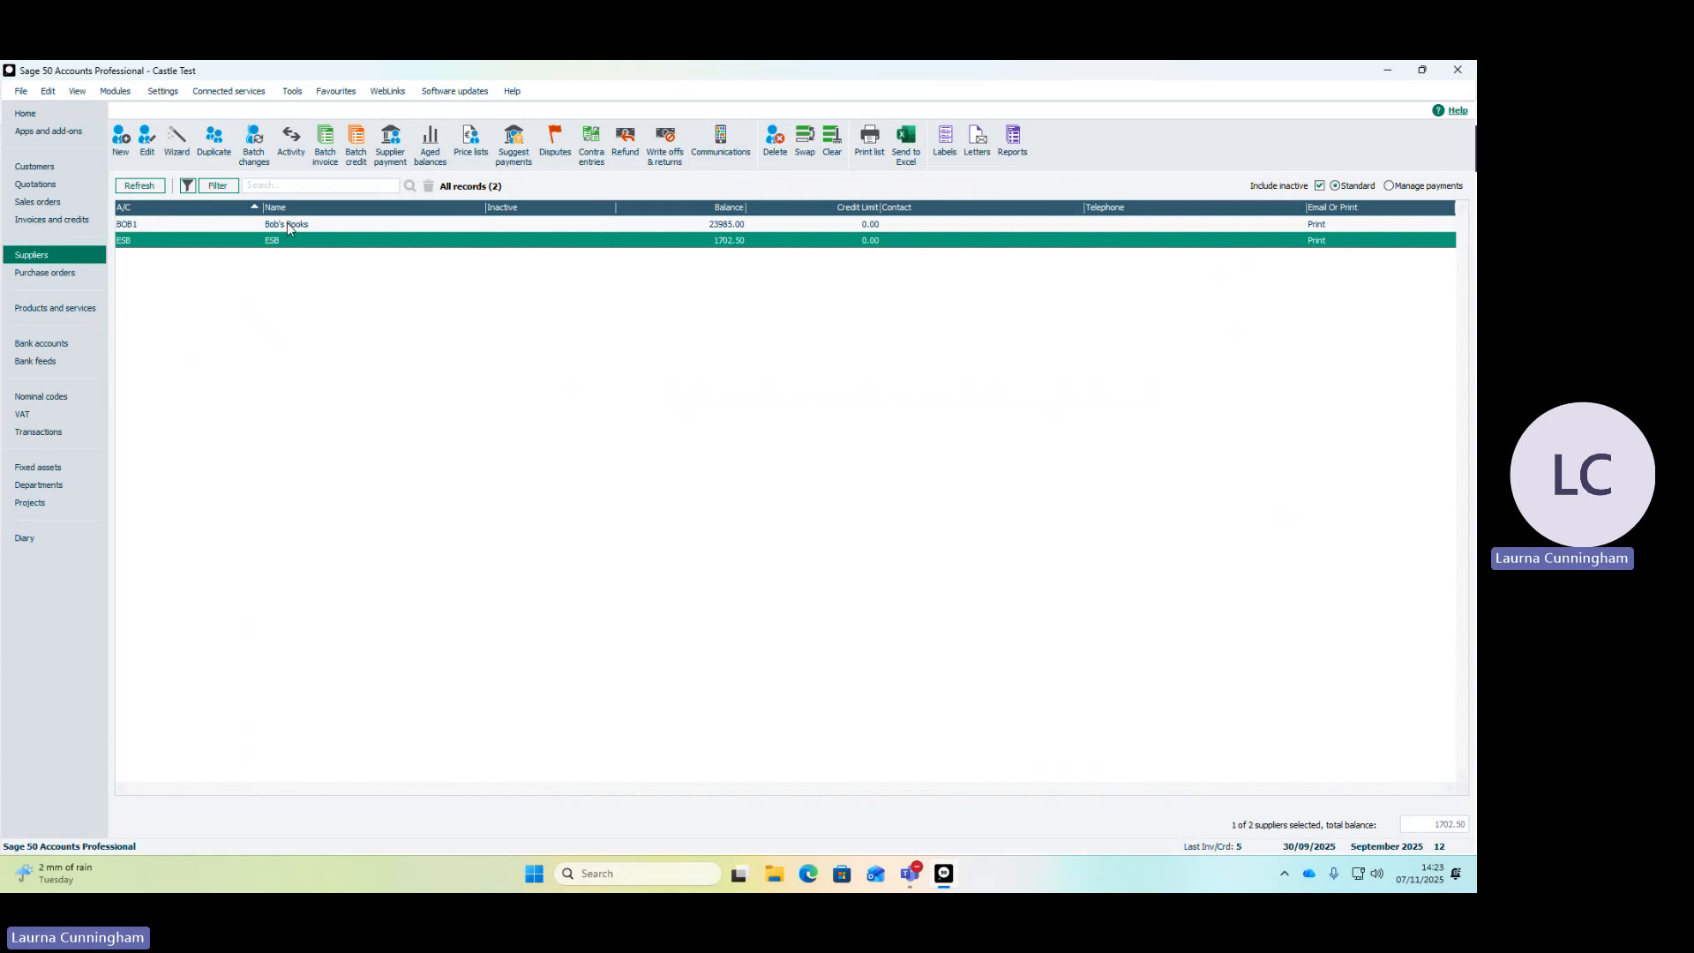
Review the activity of the Bob's Books supplier account, checking the details of the 16/09/2025 invoice
left_click(288, 227)
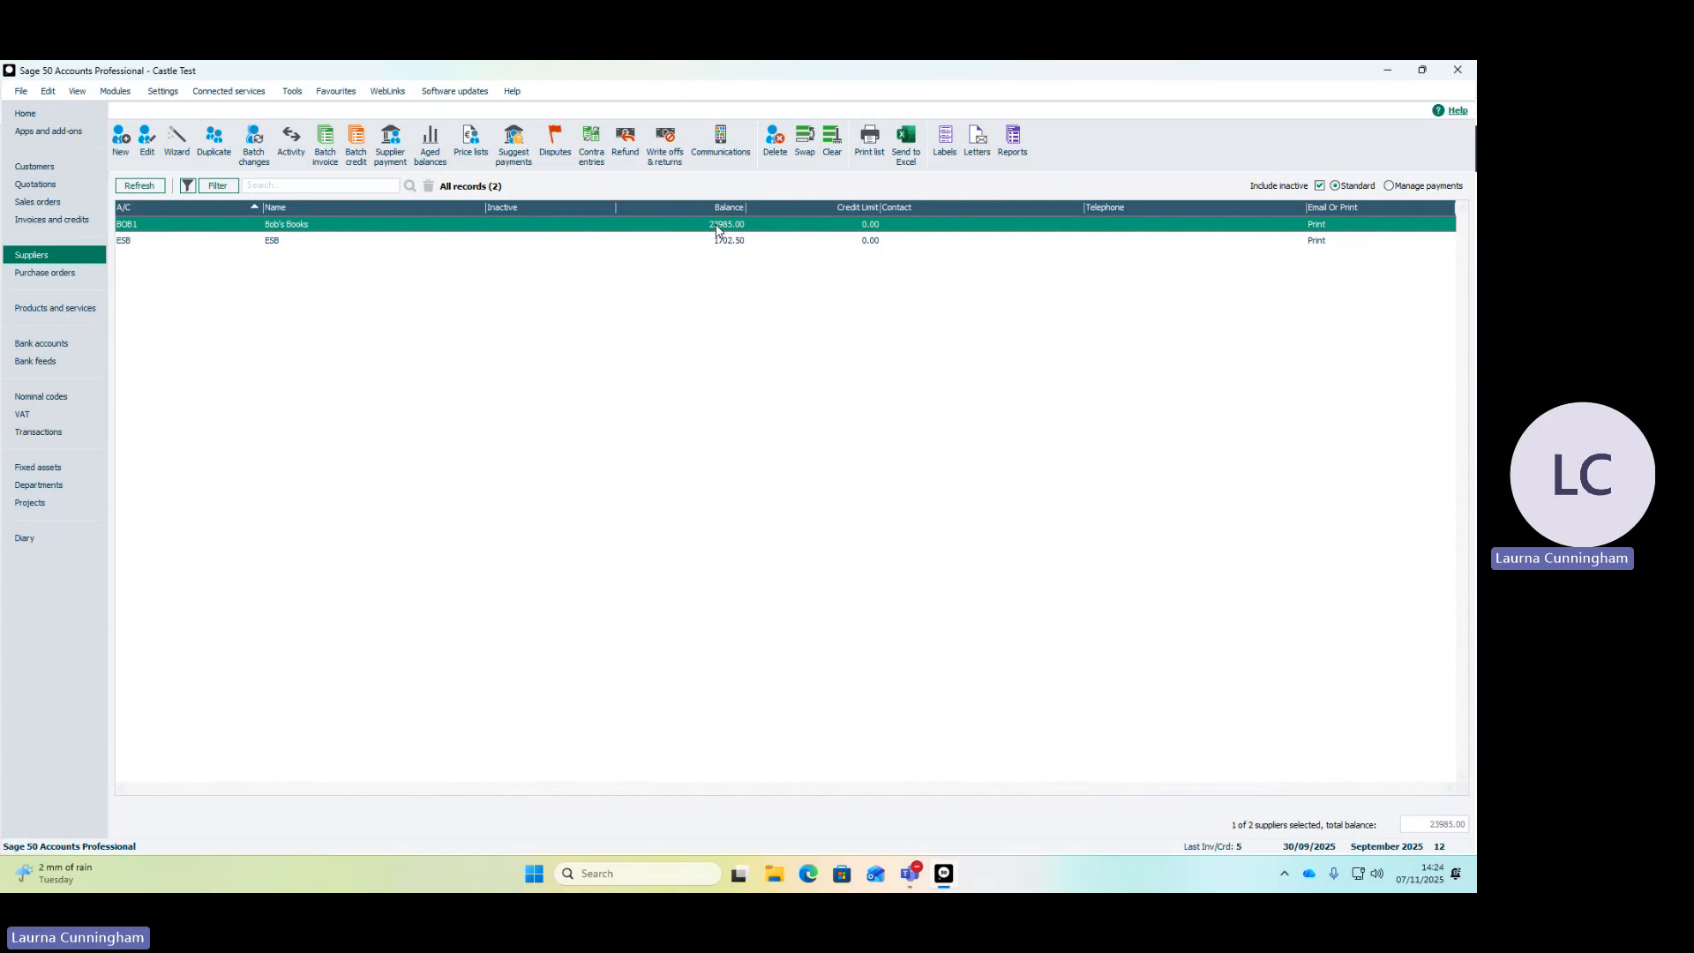
left_click(292, 152)
left_click(512, 337)
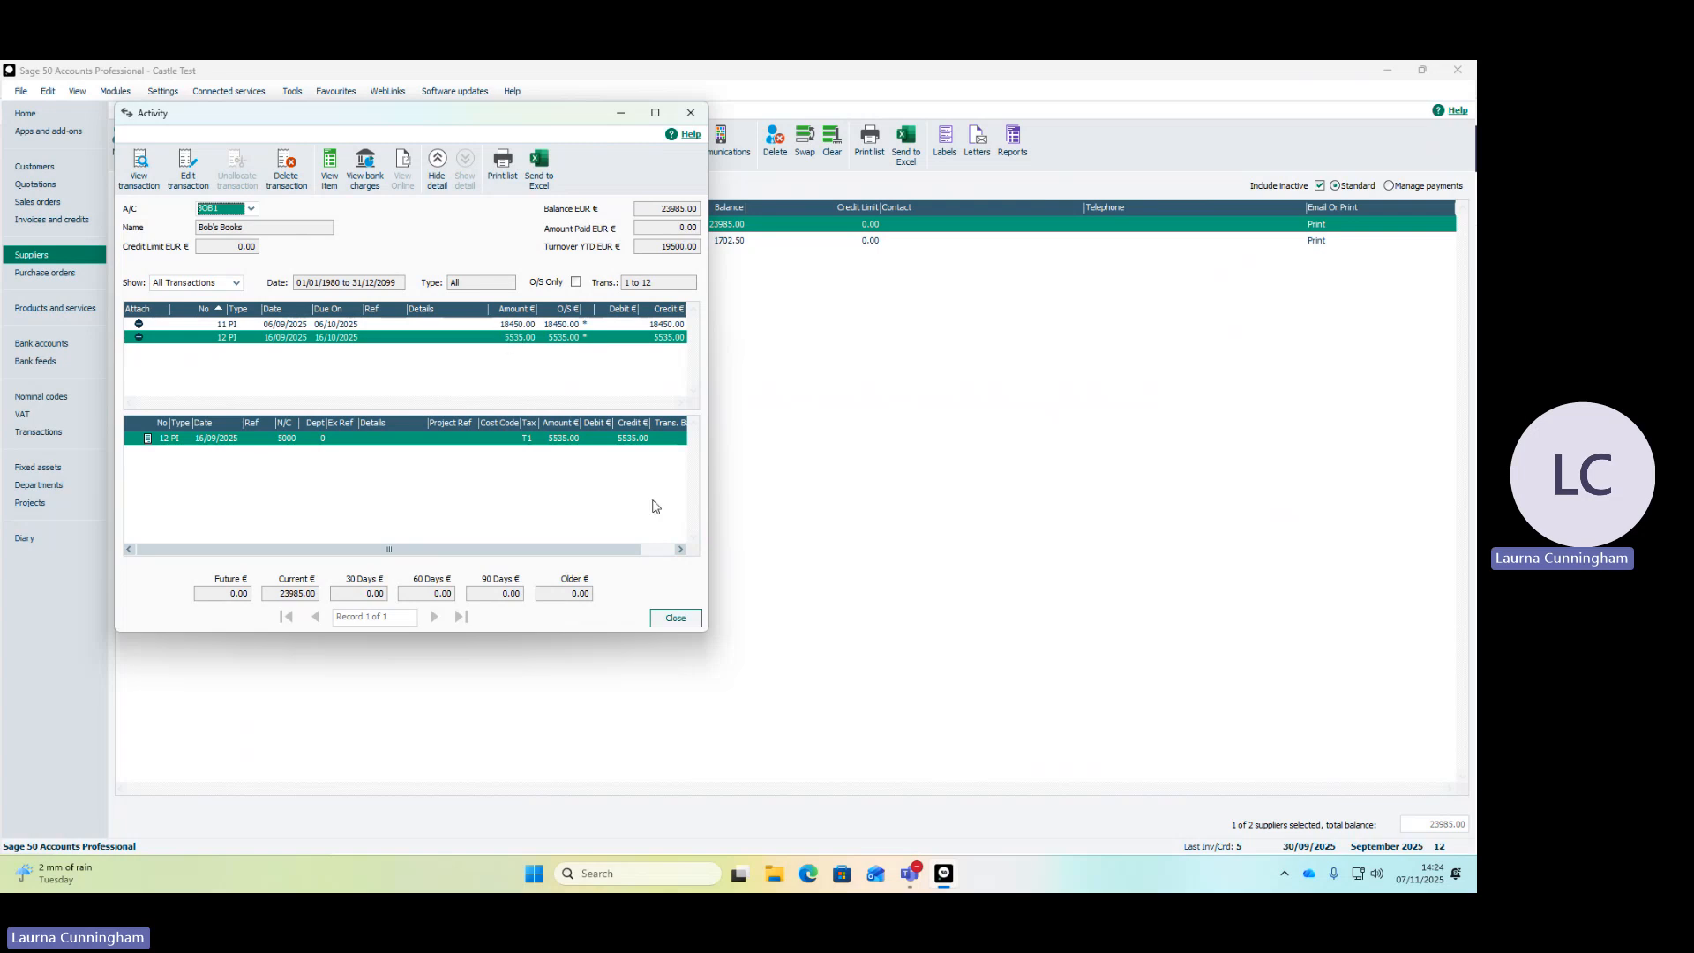
left_click(676, 618)
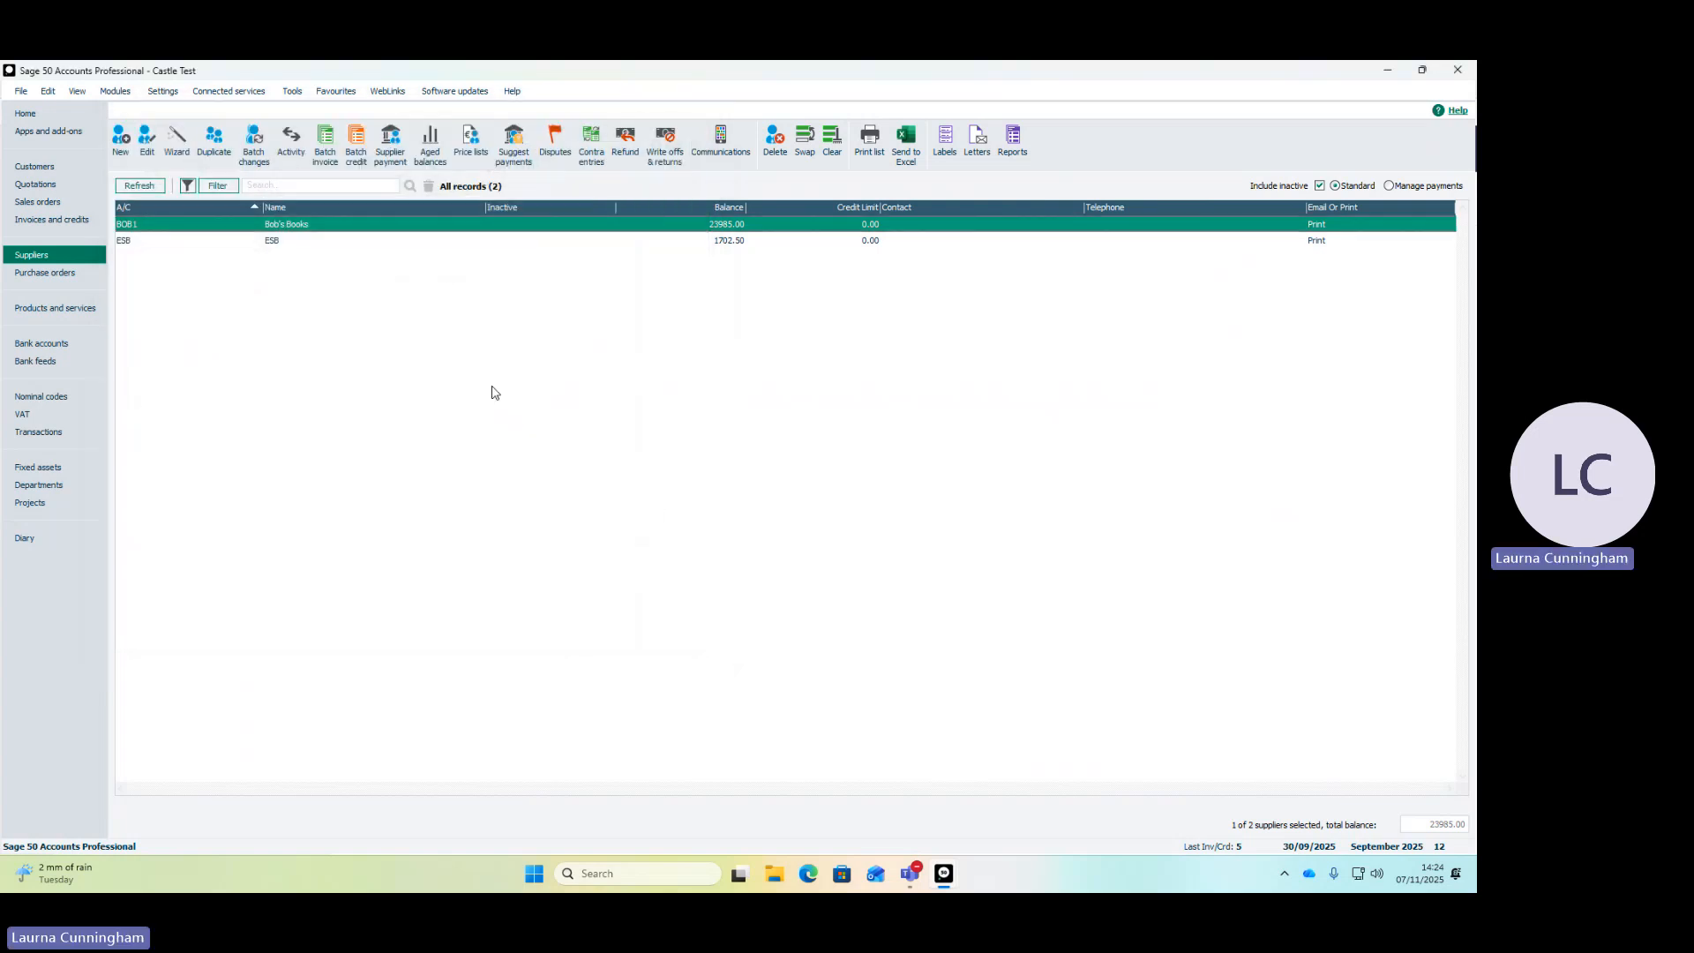
Start a customer receipt into Bank Current Account 1200 for the Cash Sale customer account CS1
left_click(300, 244)
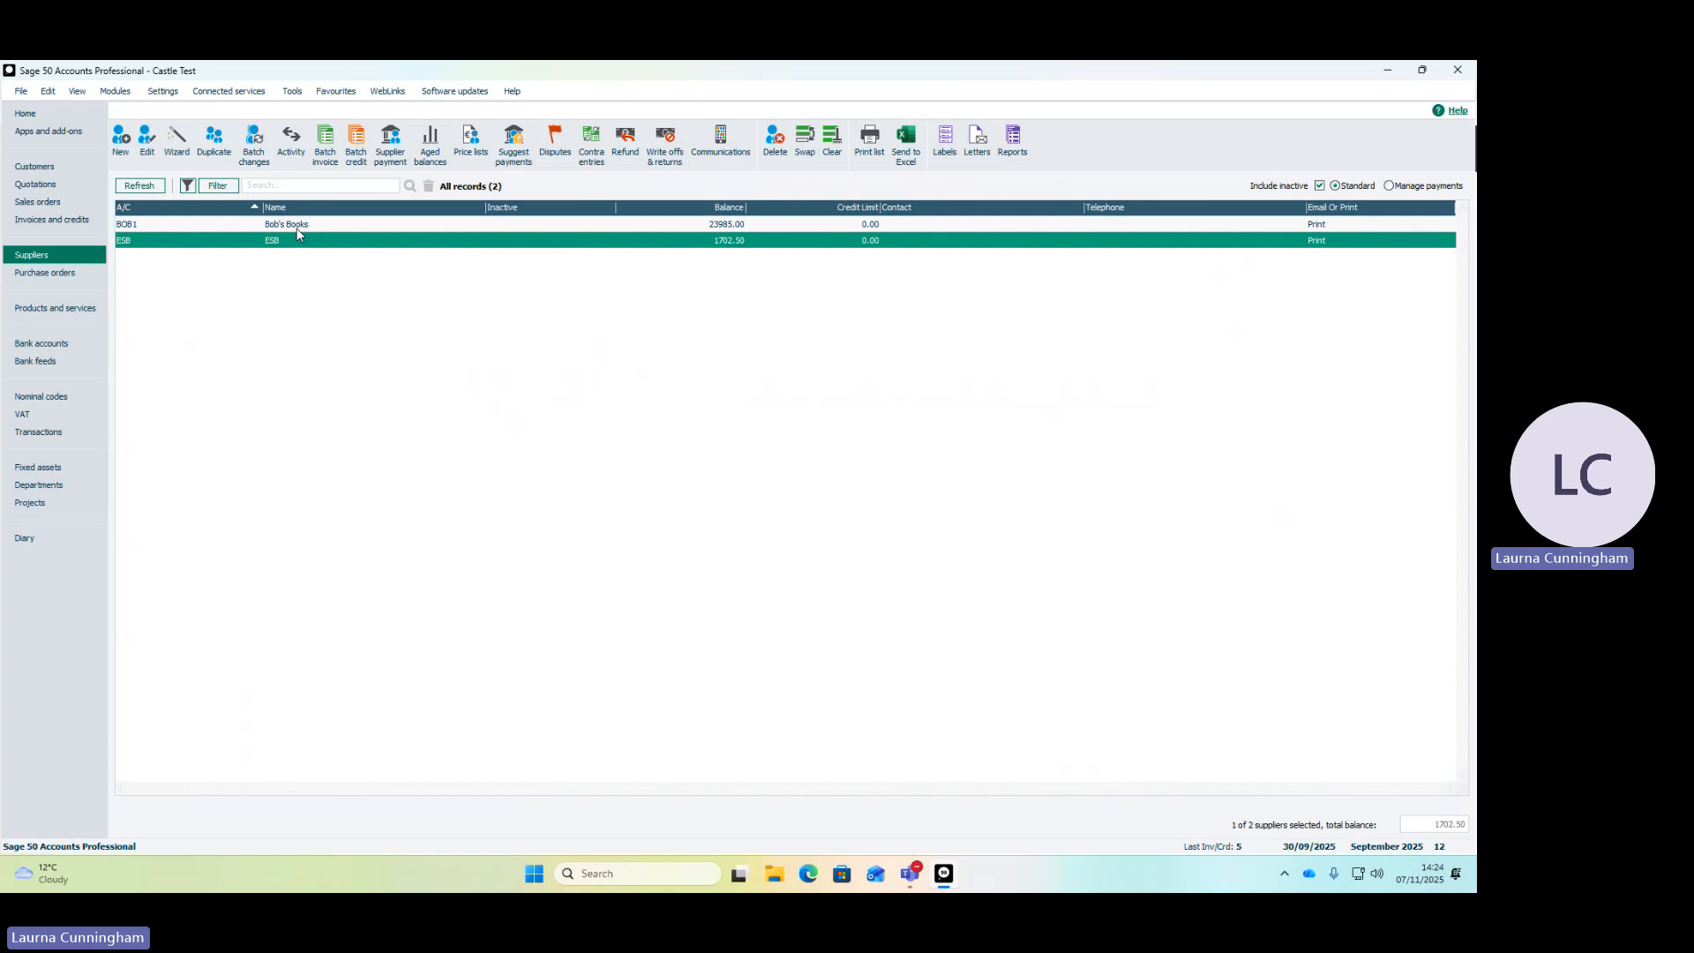
left_click(50, 350)
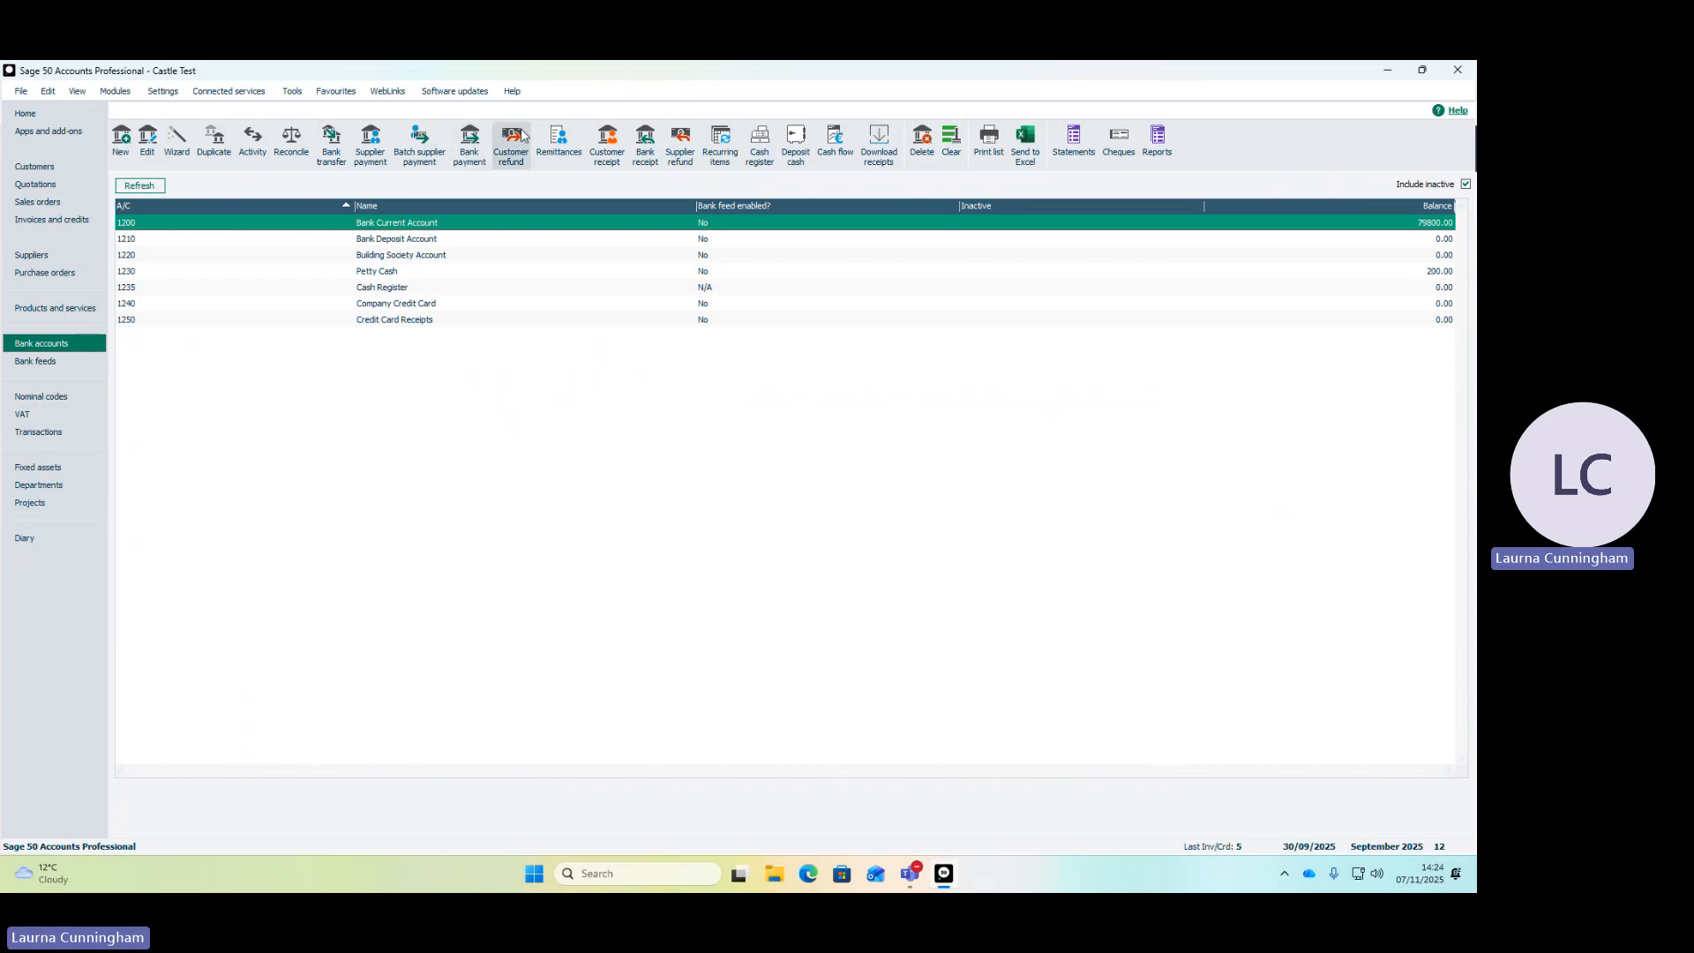
left_click(609, 146)
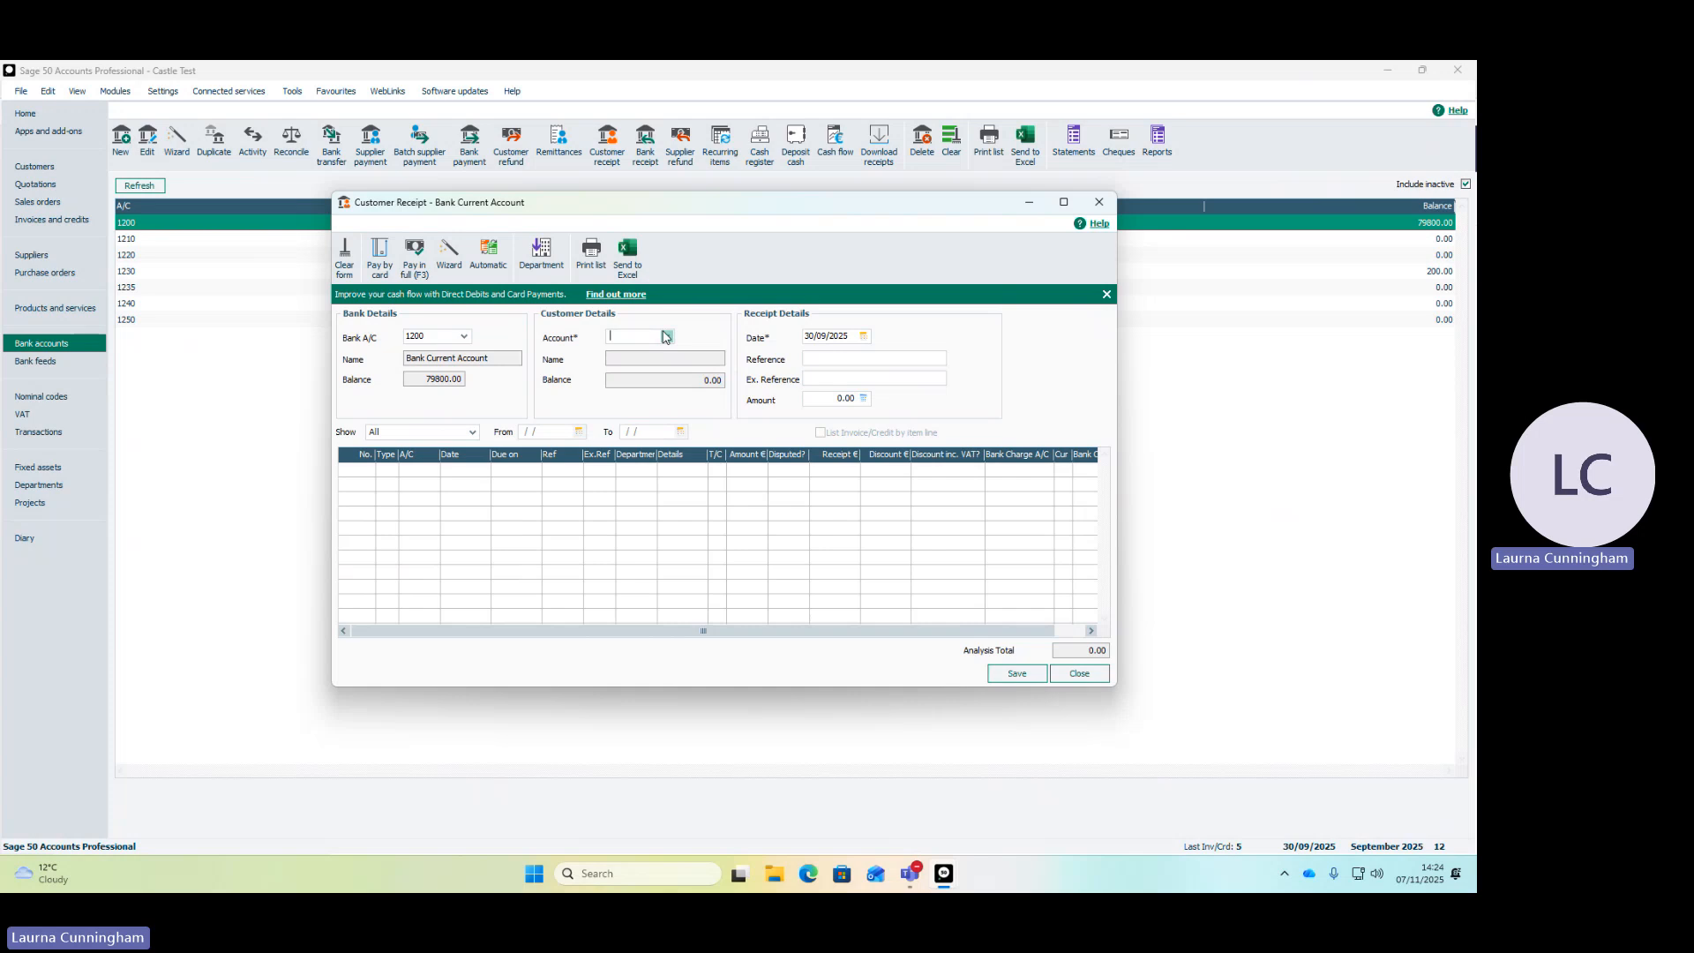
left_click(666, 336)
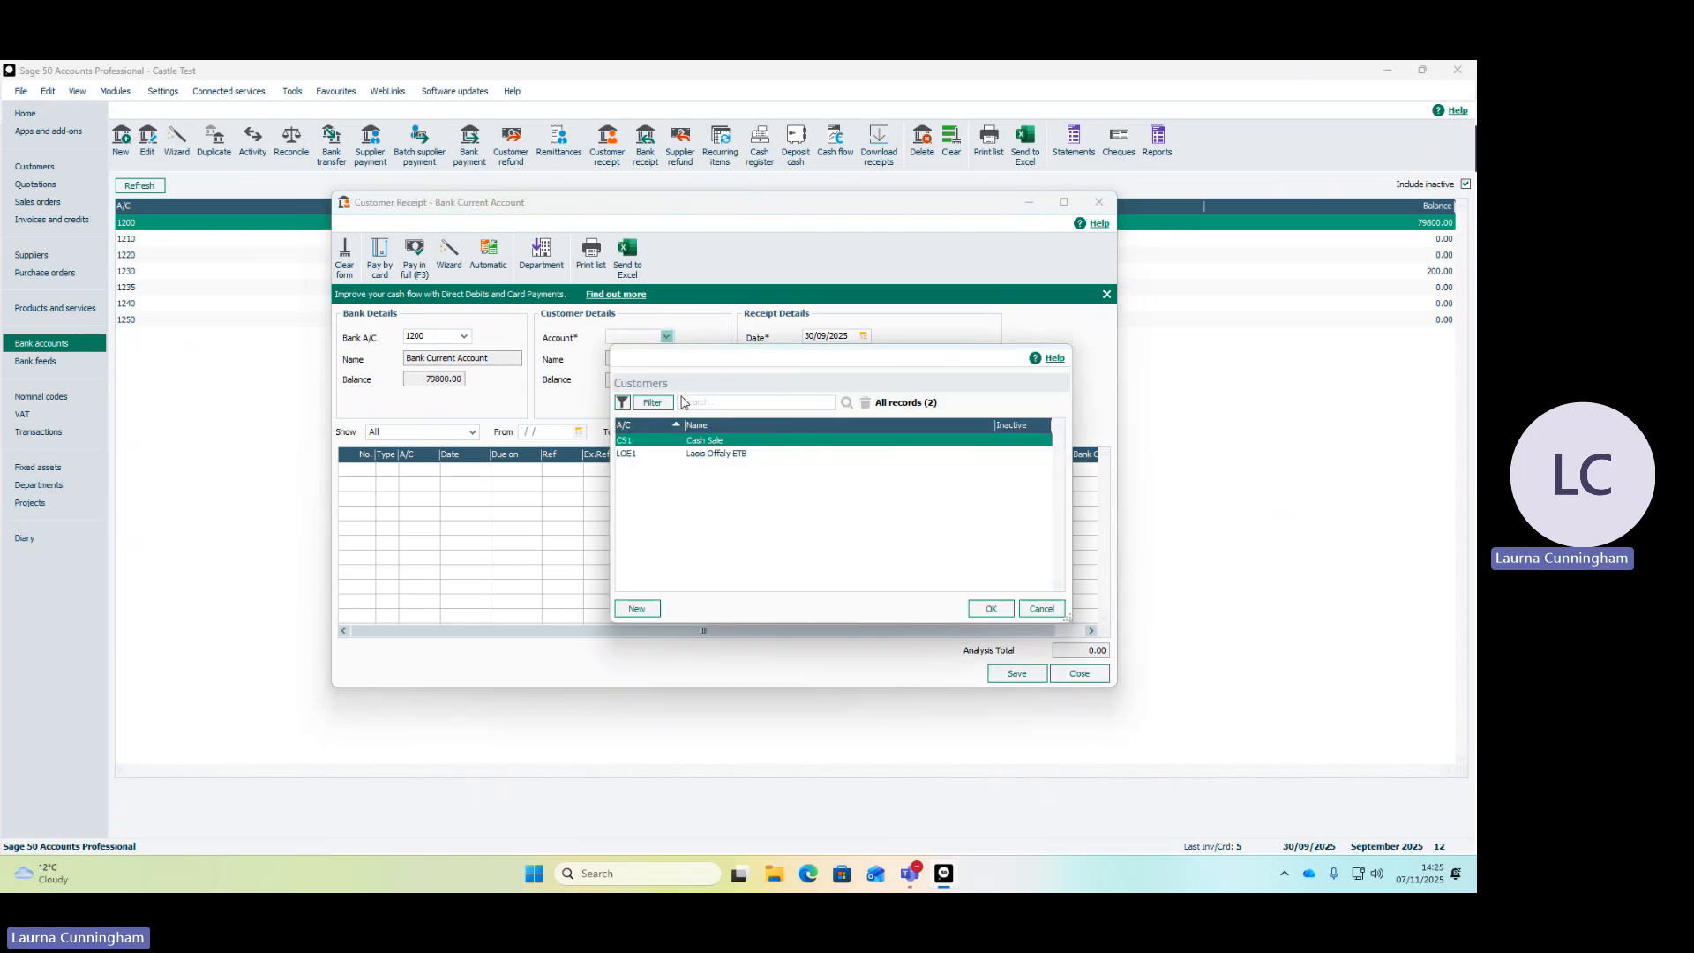
double_click(686, 438)
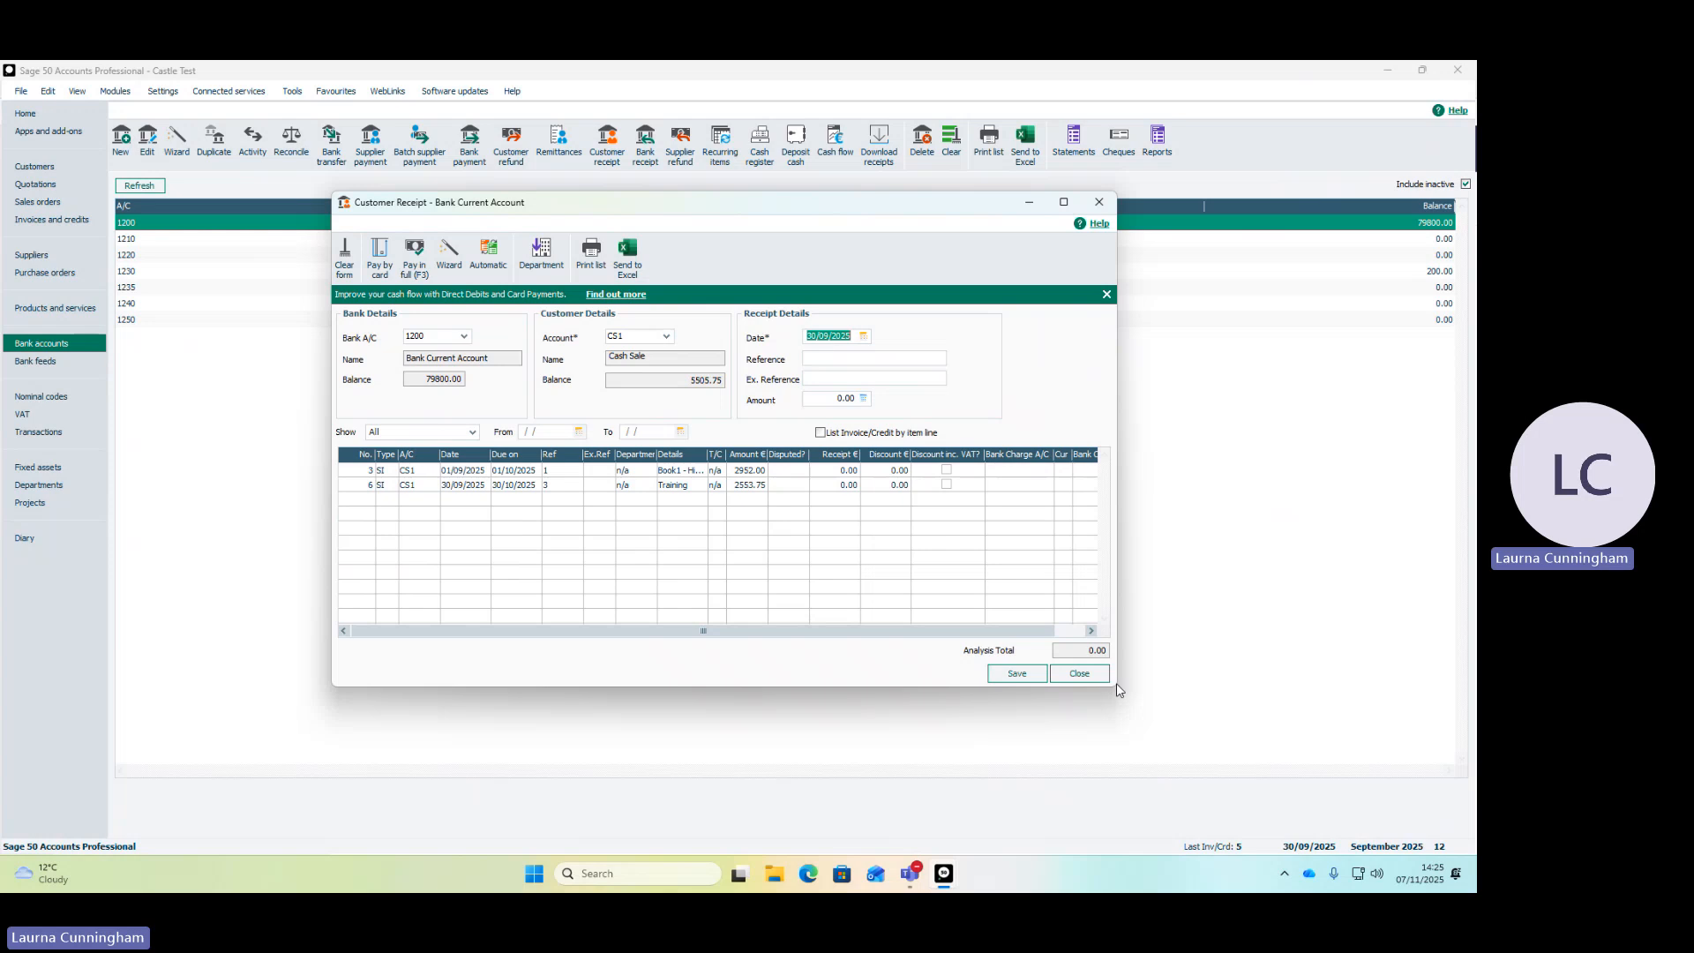
left_click_drag(1114, 688, 1292, 763)
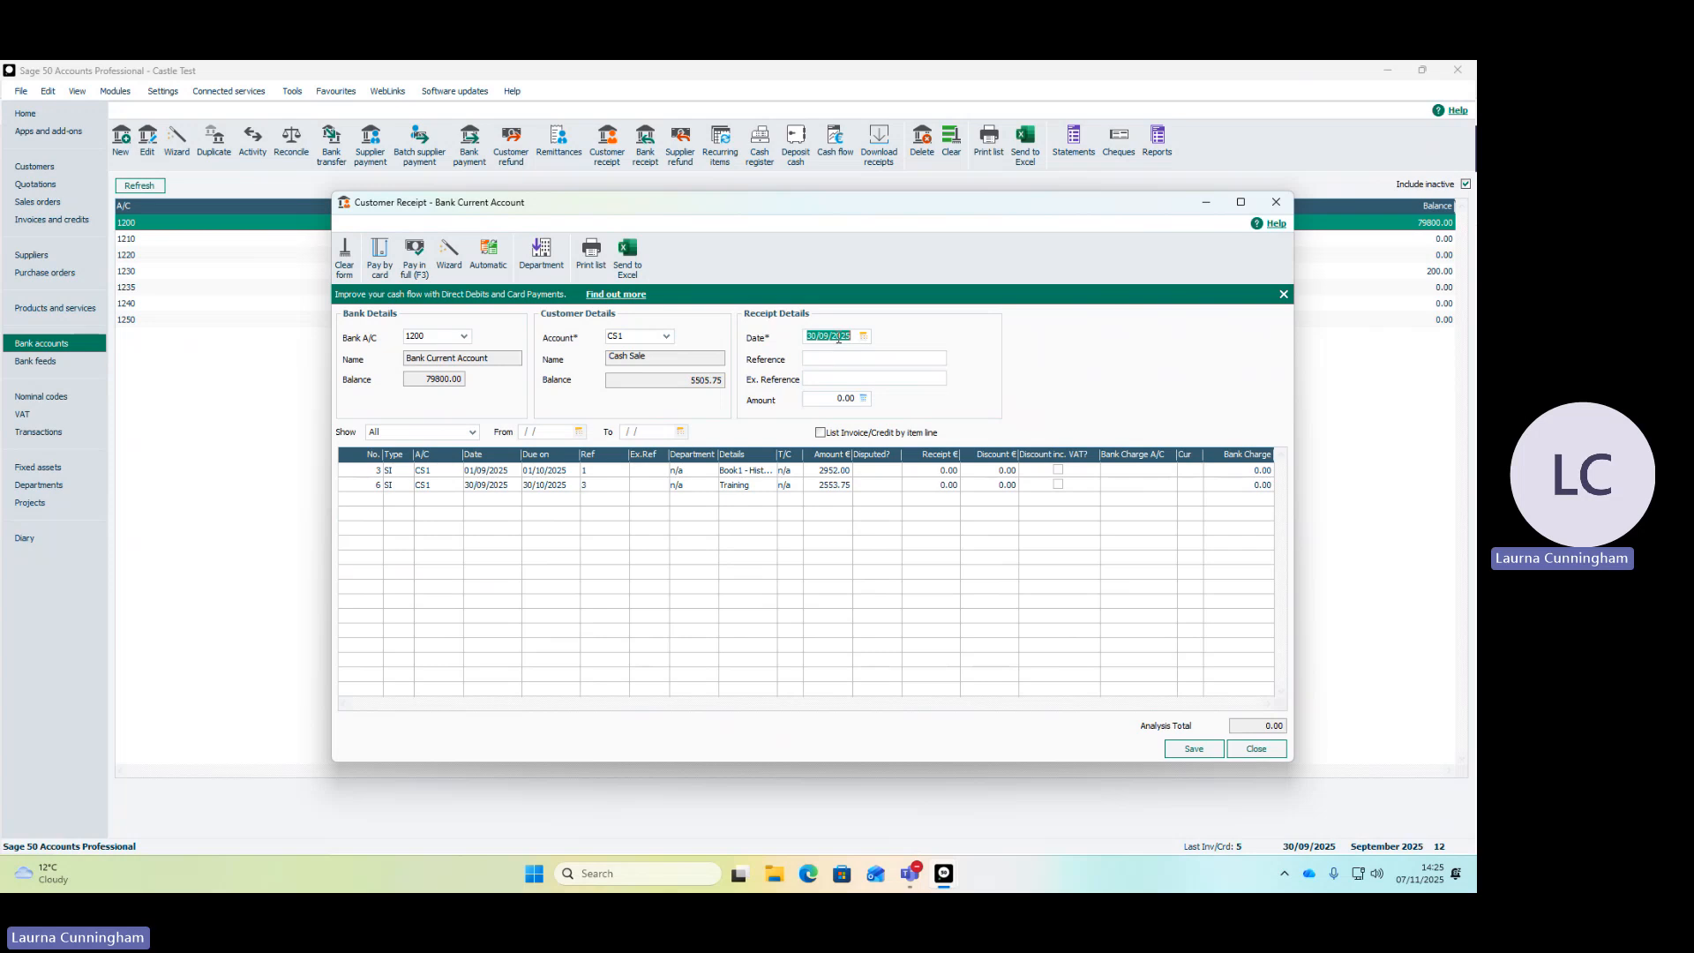
Set the receipt date to 01/09/2025, the reference to "cash sale no 3" and the amount to 2952.00
type("01/09/20")
key("Tab")
type("cash sal")
left_click(828, 397)
type("2952")
key("Tab")
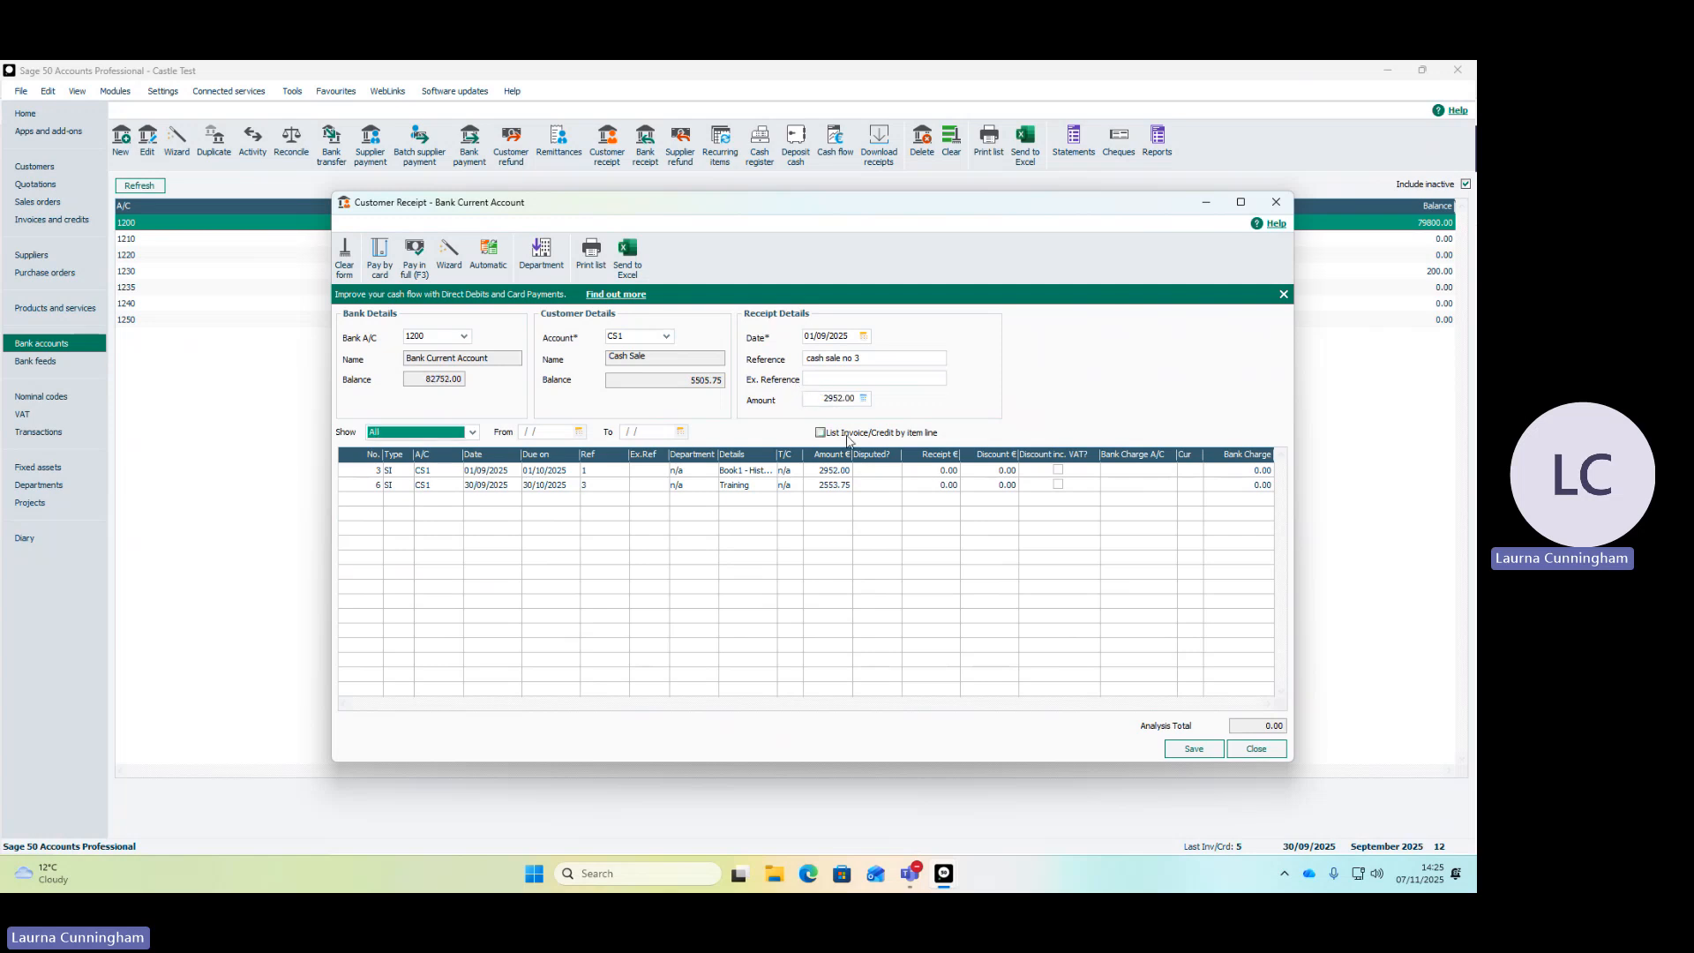
Allocate 2952.00 of the receipt to the Cash Sale invoice dated 01/09/2025 and save the receipt
left_click(930, 473)
type("2952")
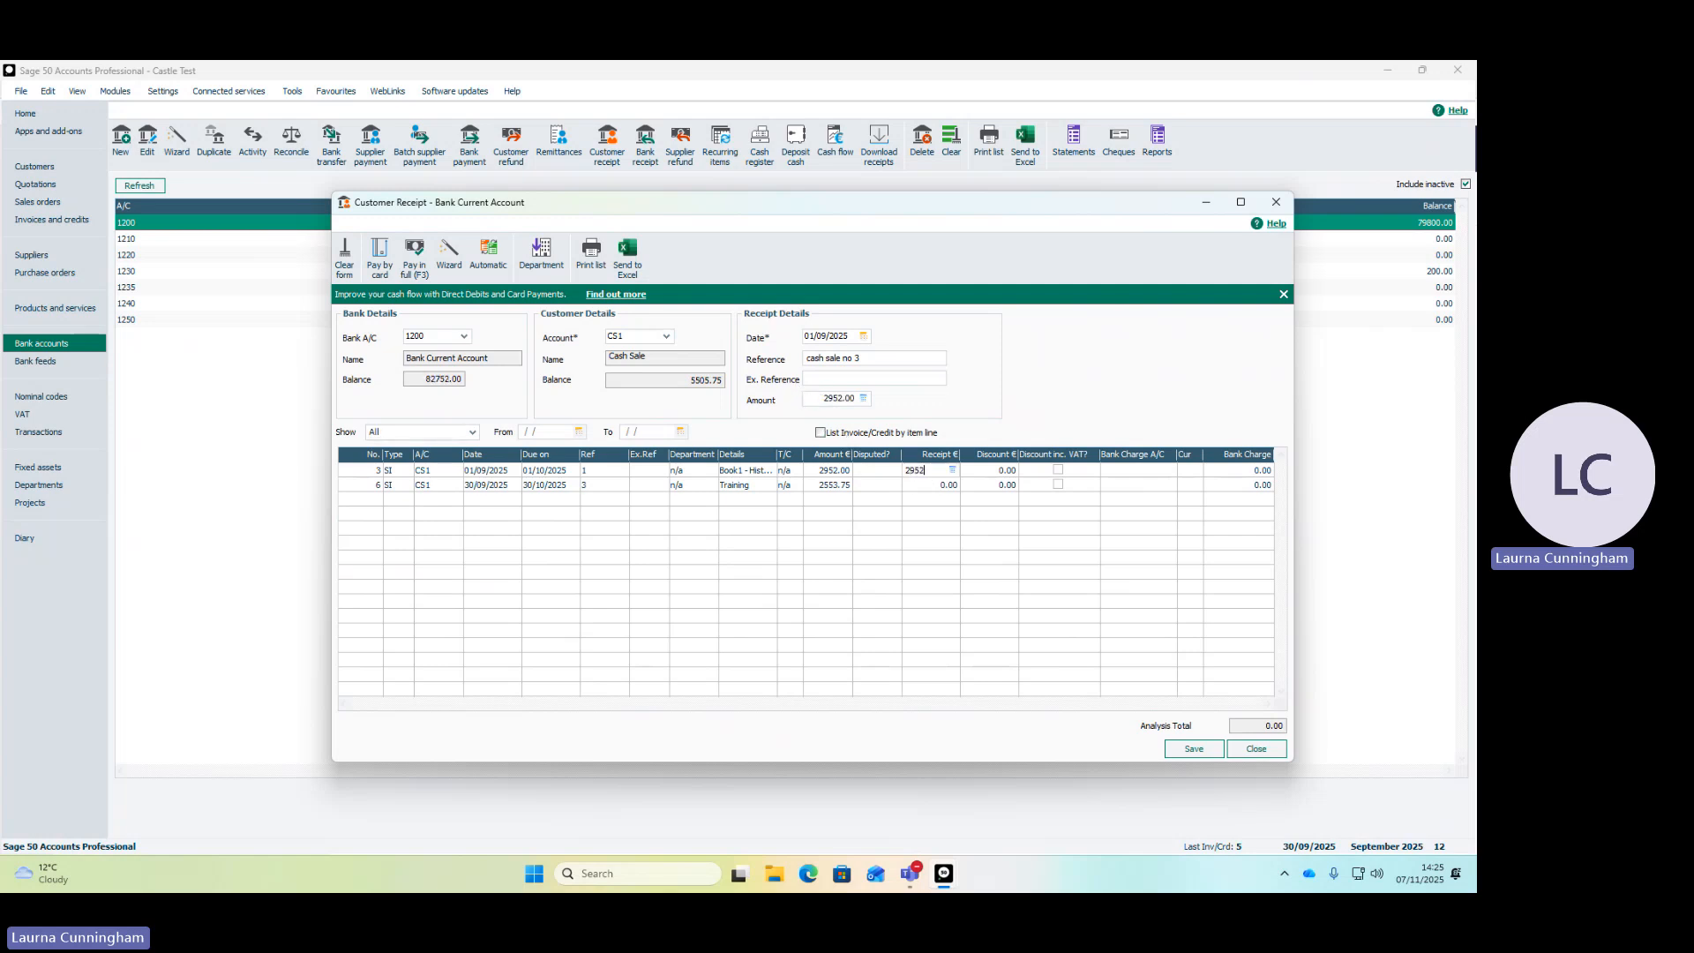
key("Tab")
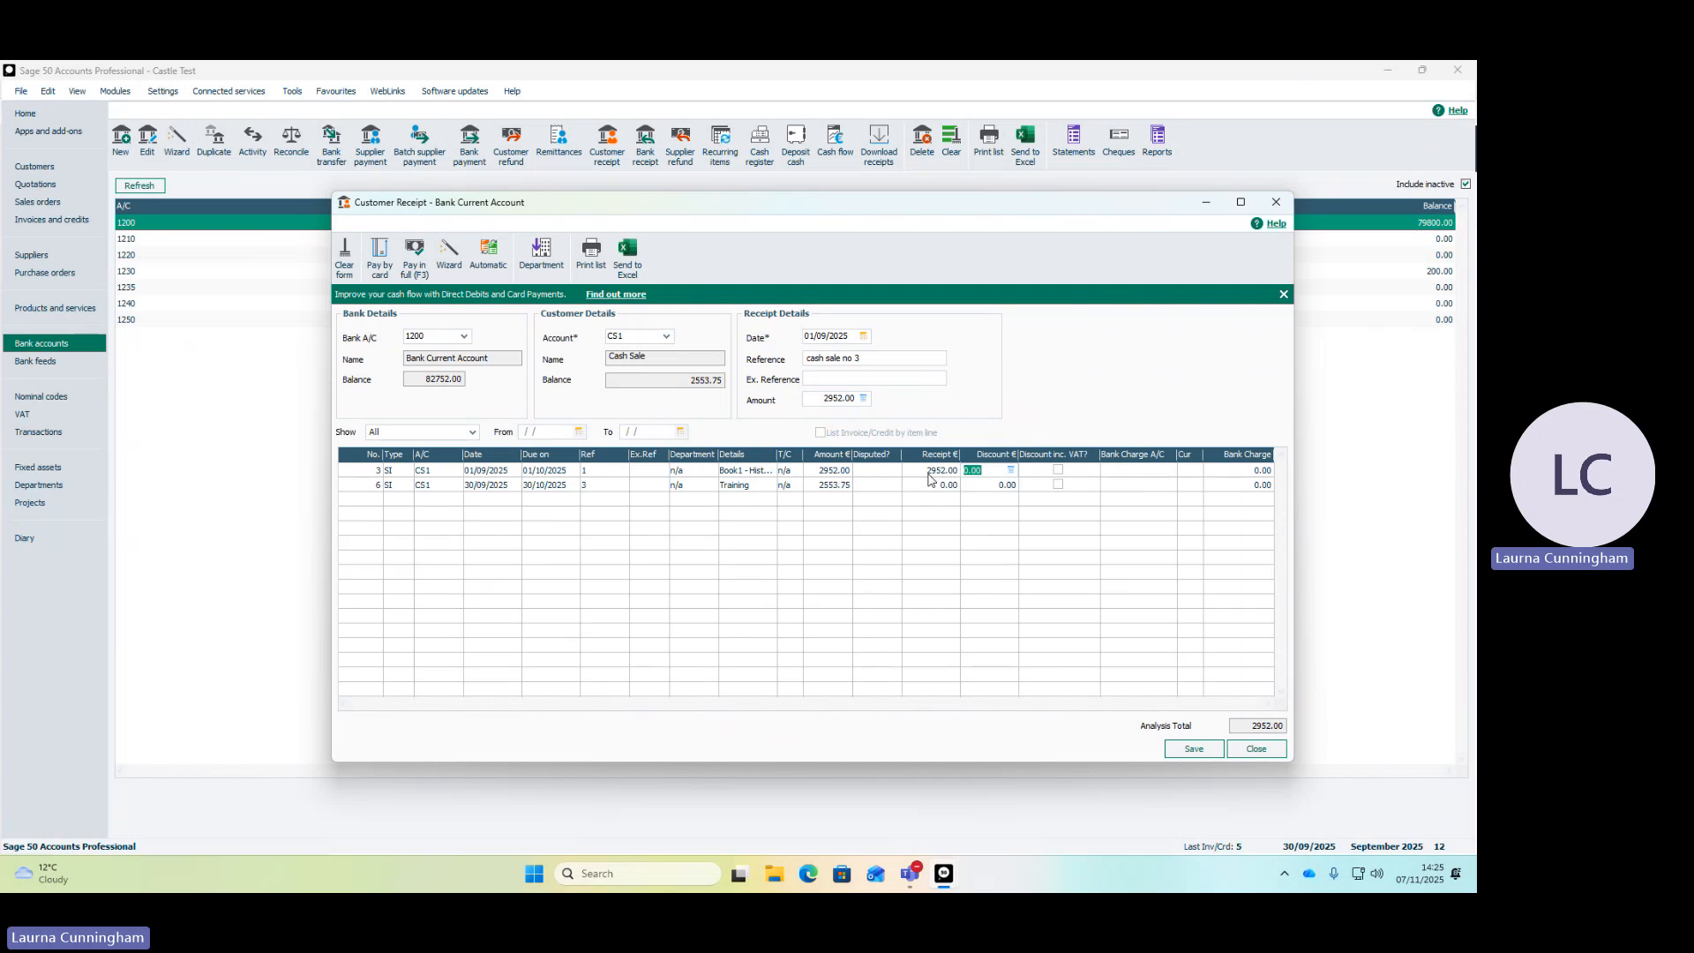
left_click(1183, 753)
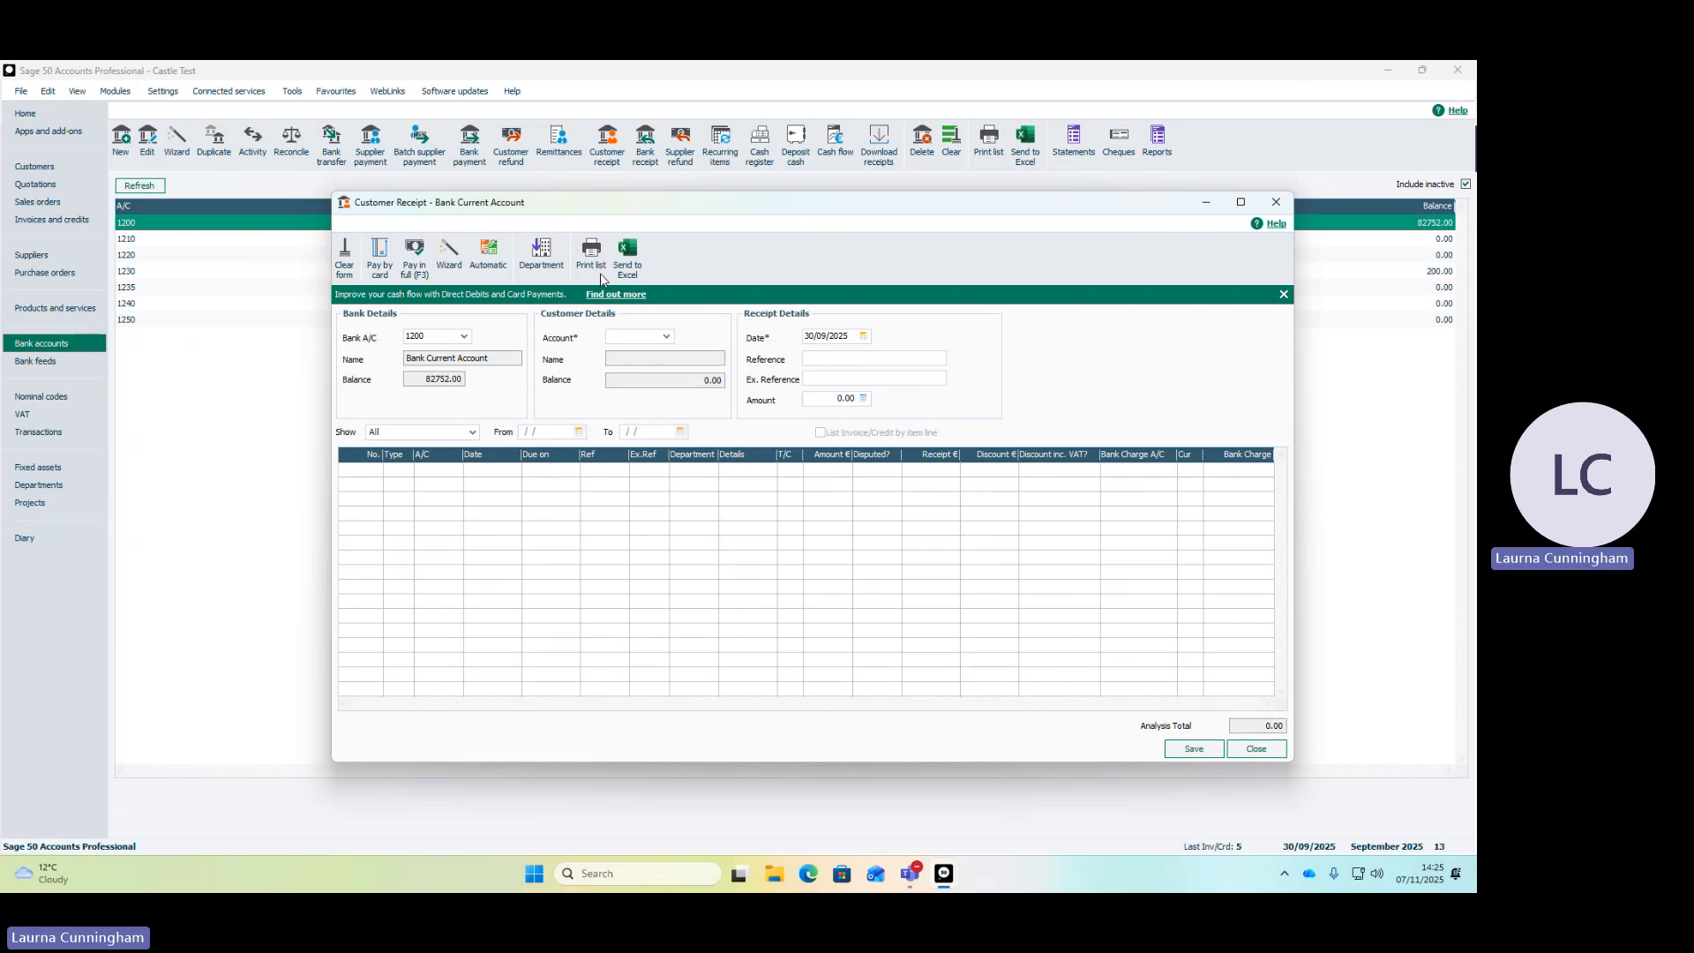
Start another receipt for customer account CS1 with the reference "cash sale no 6" and an amount of 2553.75, keeping the default date
left_click(666, 337)
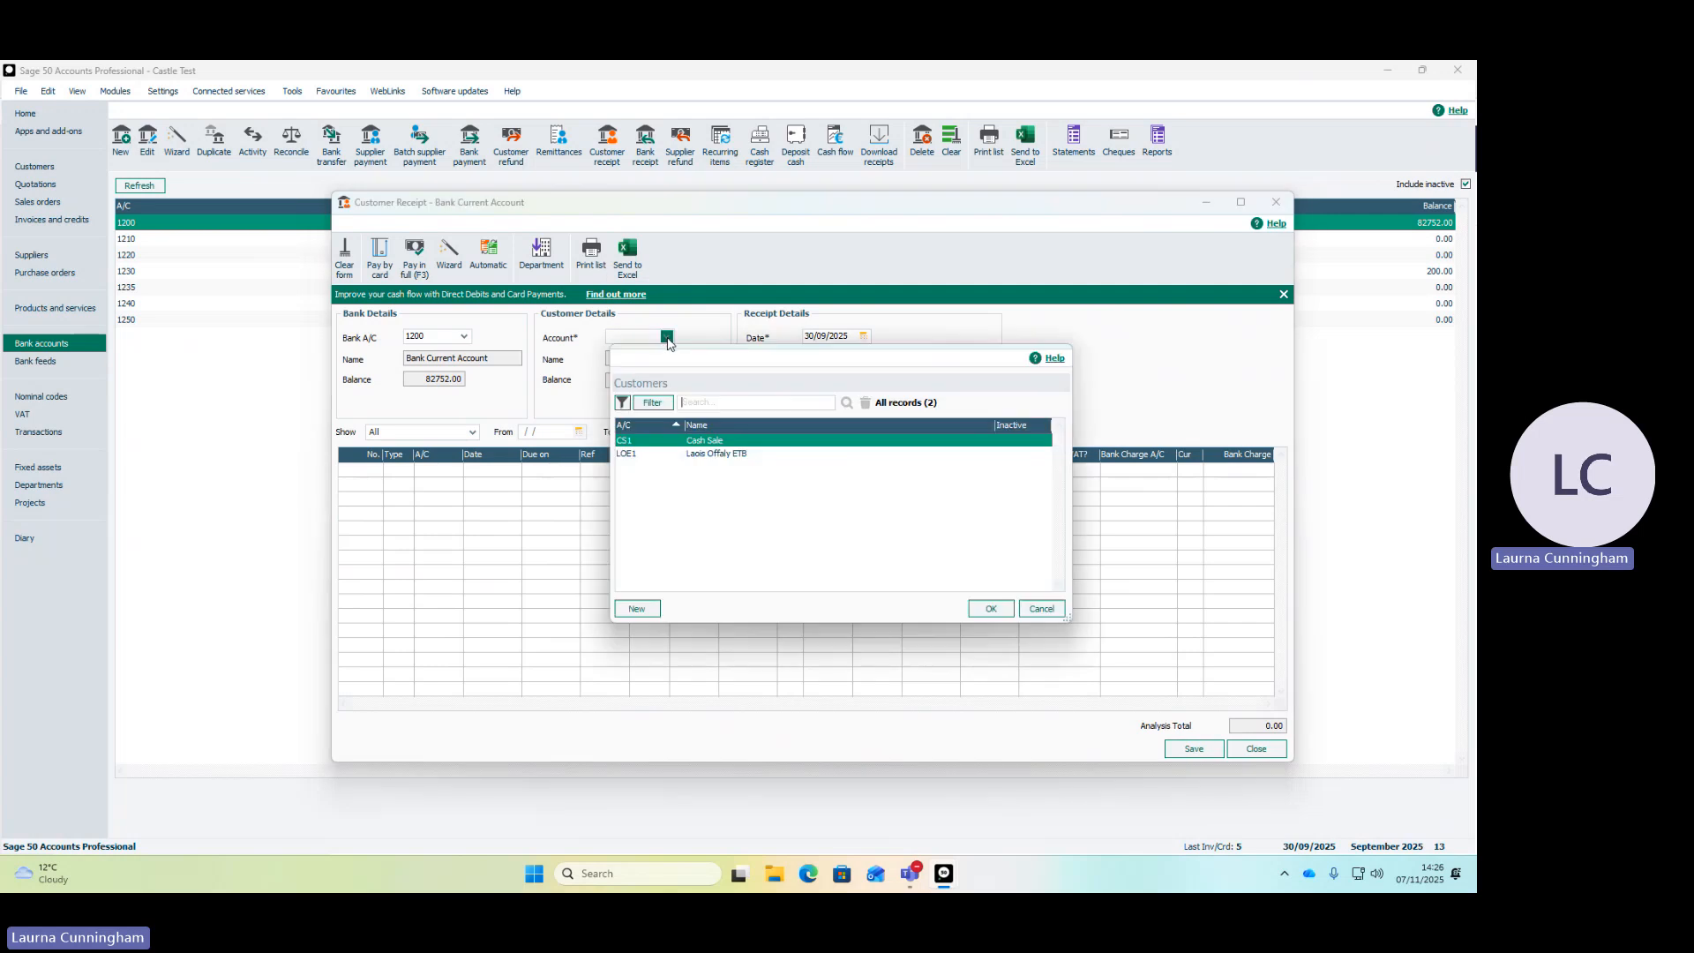
double_click(701, 442)
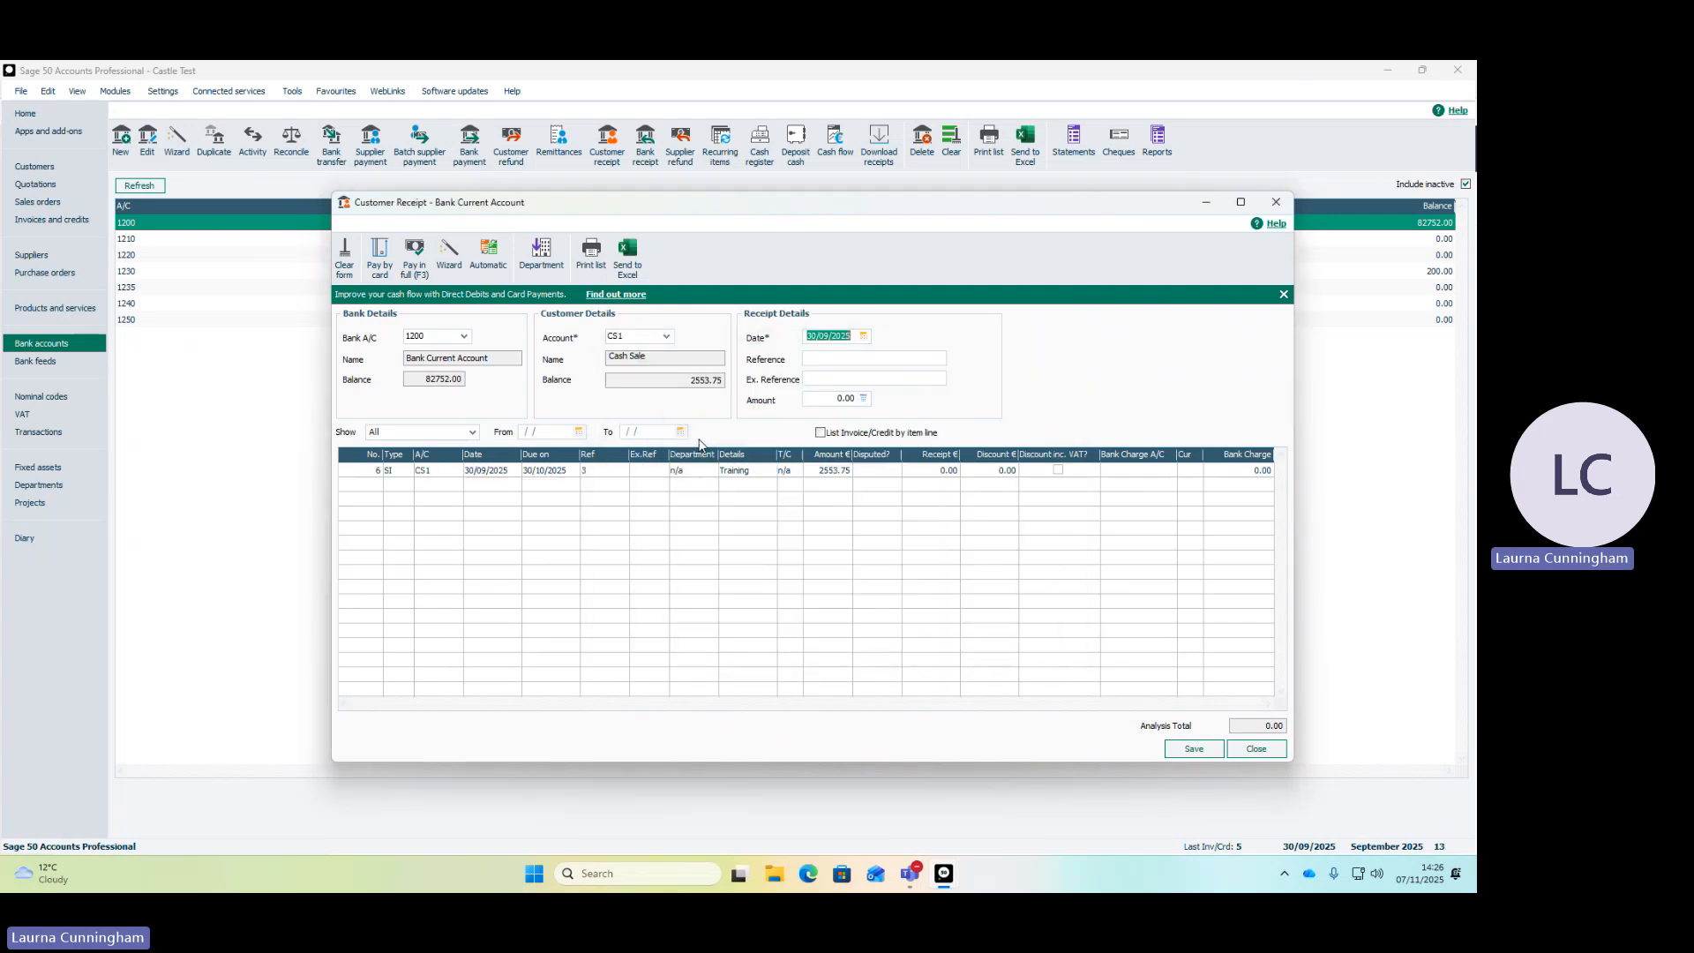
left_click(807, 357)
type("cash sale no 6")
key("Tab")
key("Tab")
type("2553.75")
key("Tab")
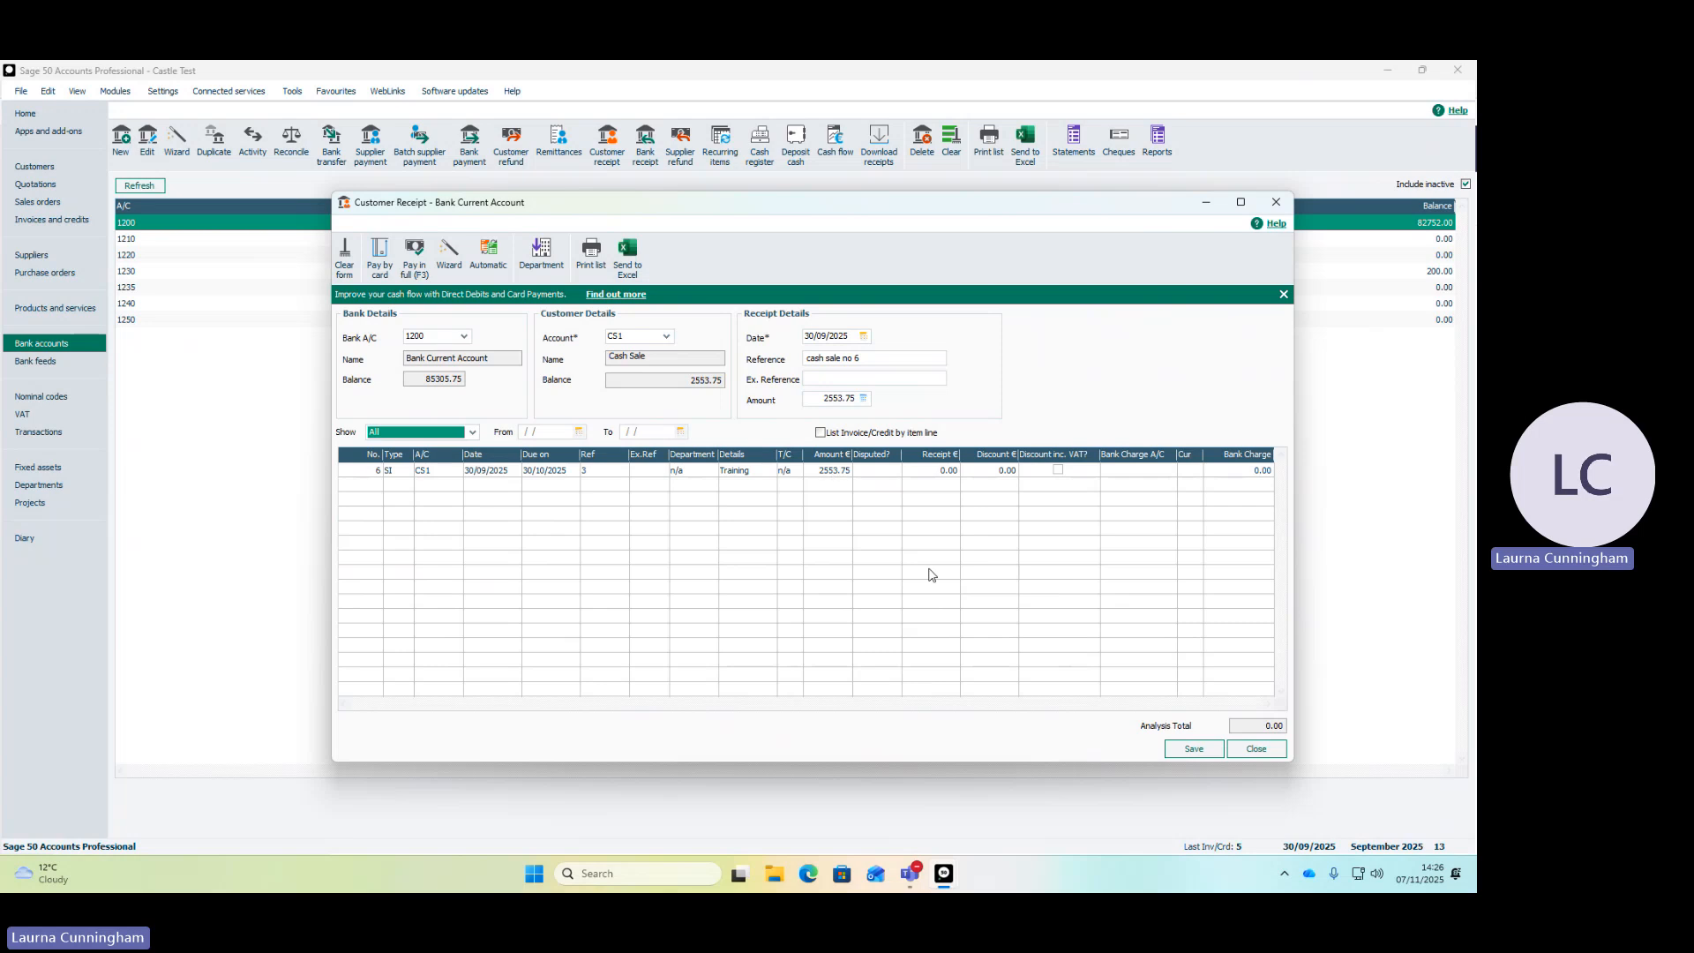
Allocate 2553.75 to the Training invoice dated 30/09/2025 and save the receipt
left_click(949, 472)
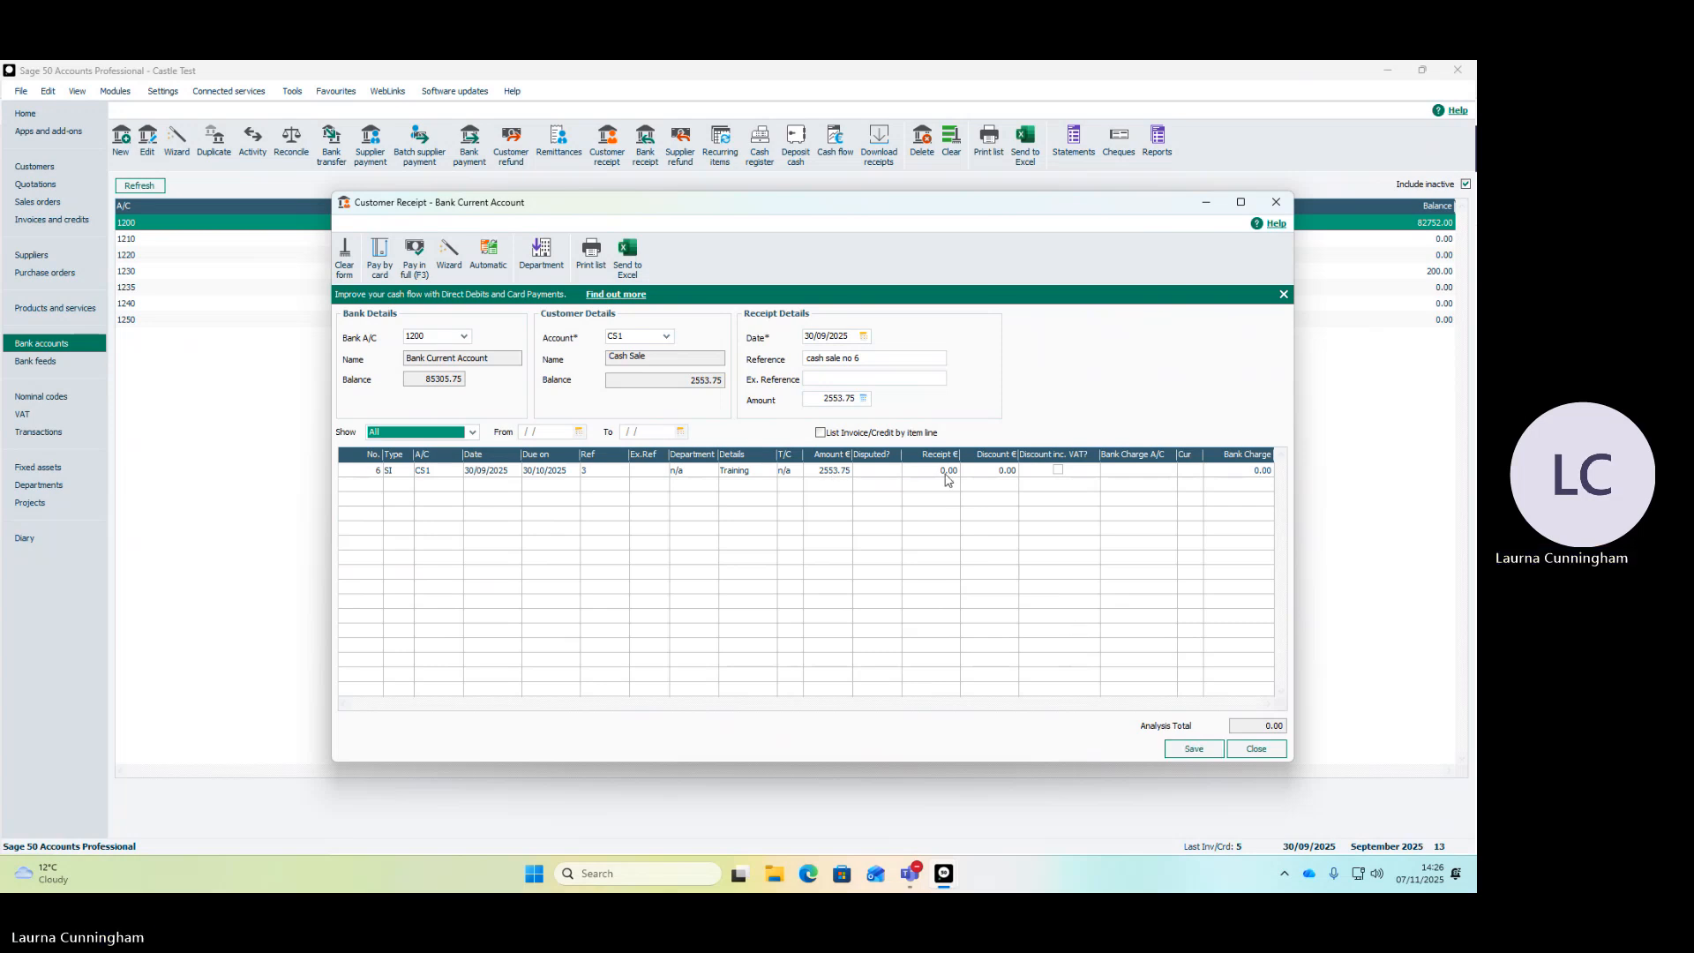
type("255")
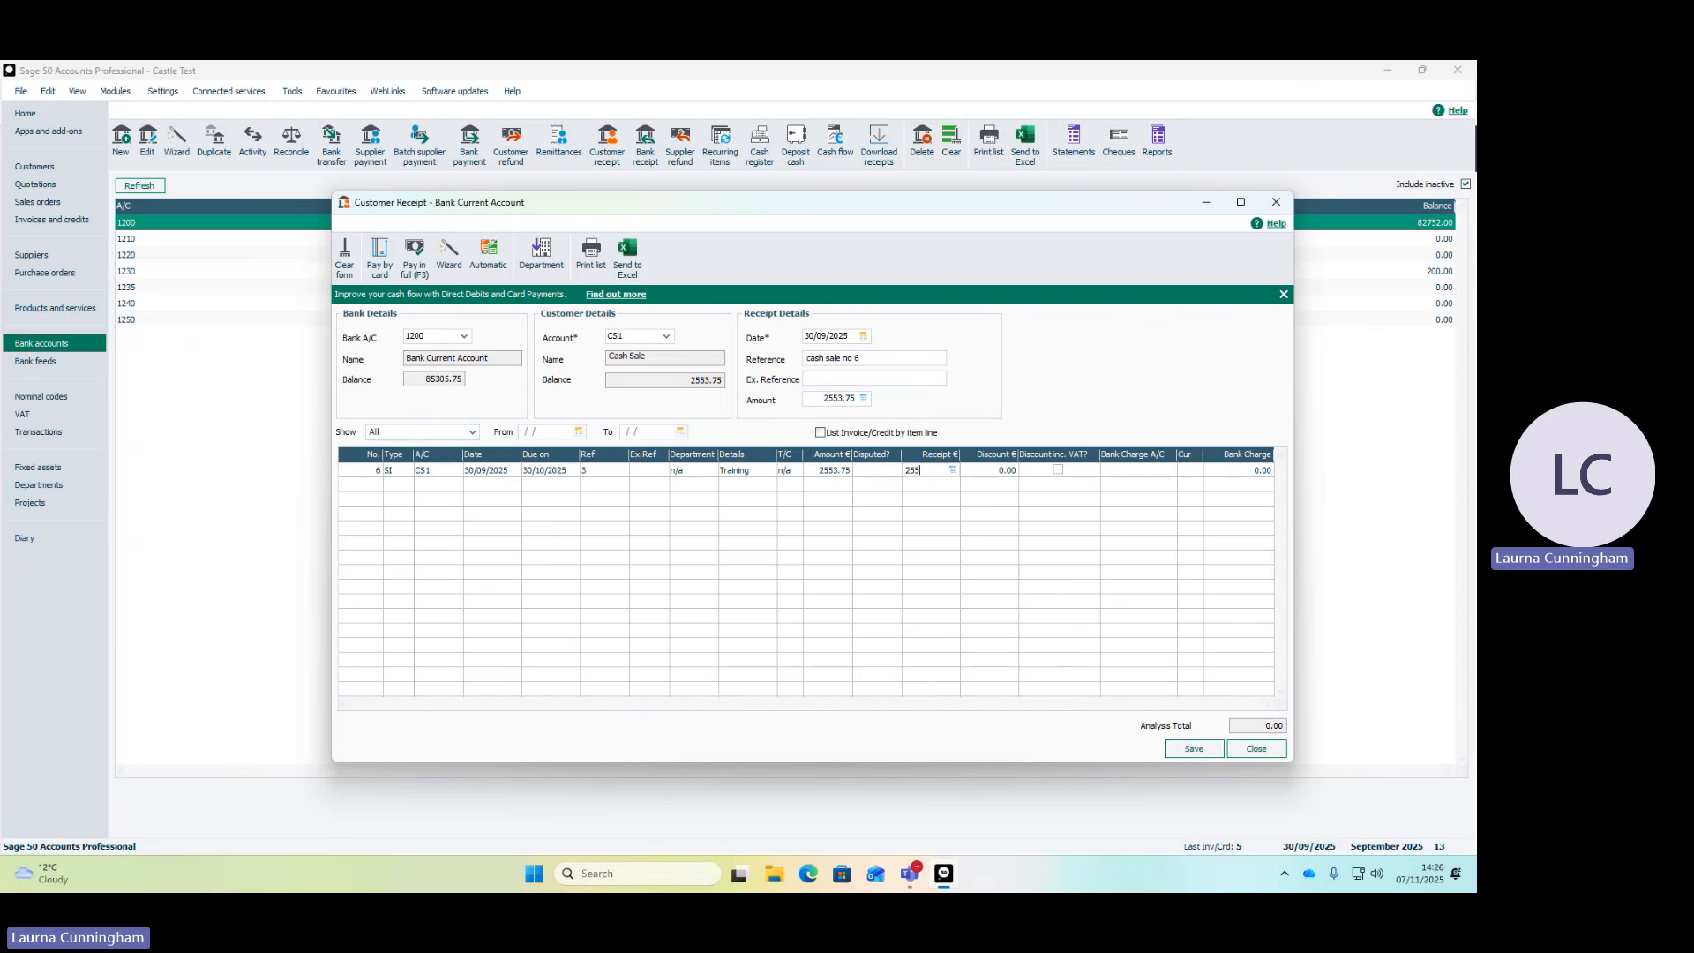
type("3.75")
key("Tab")
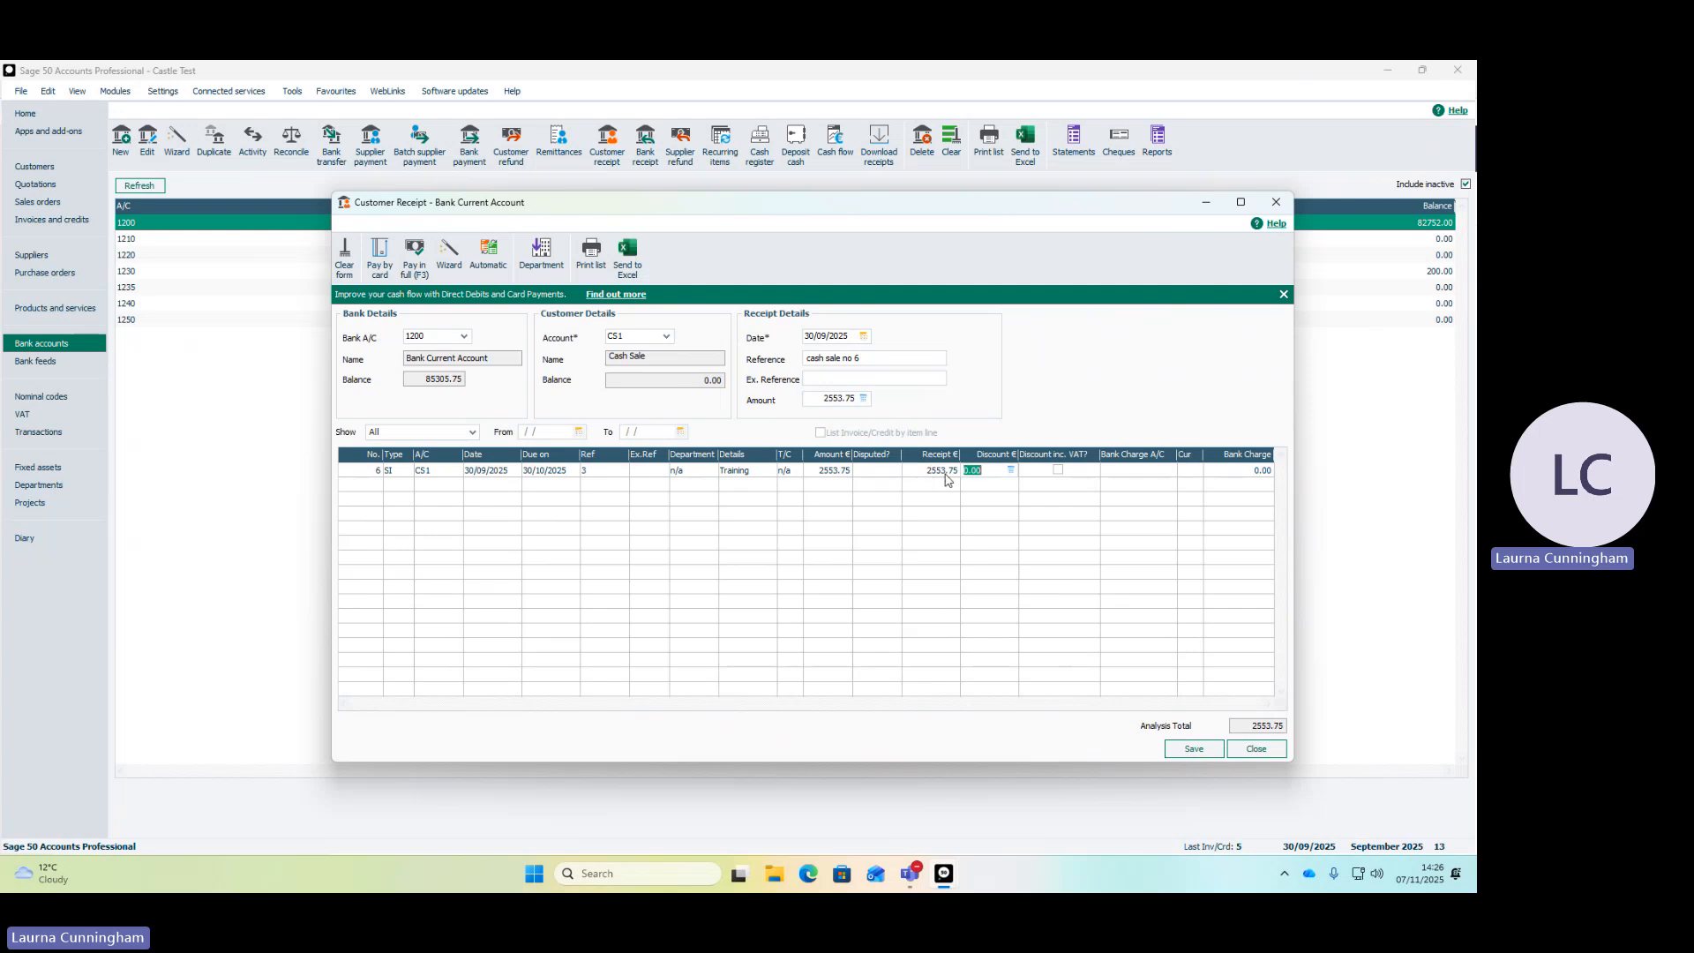
left_click(1192, 749)
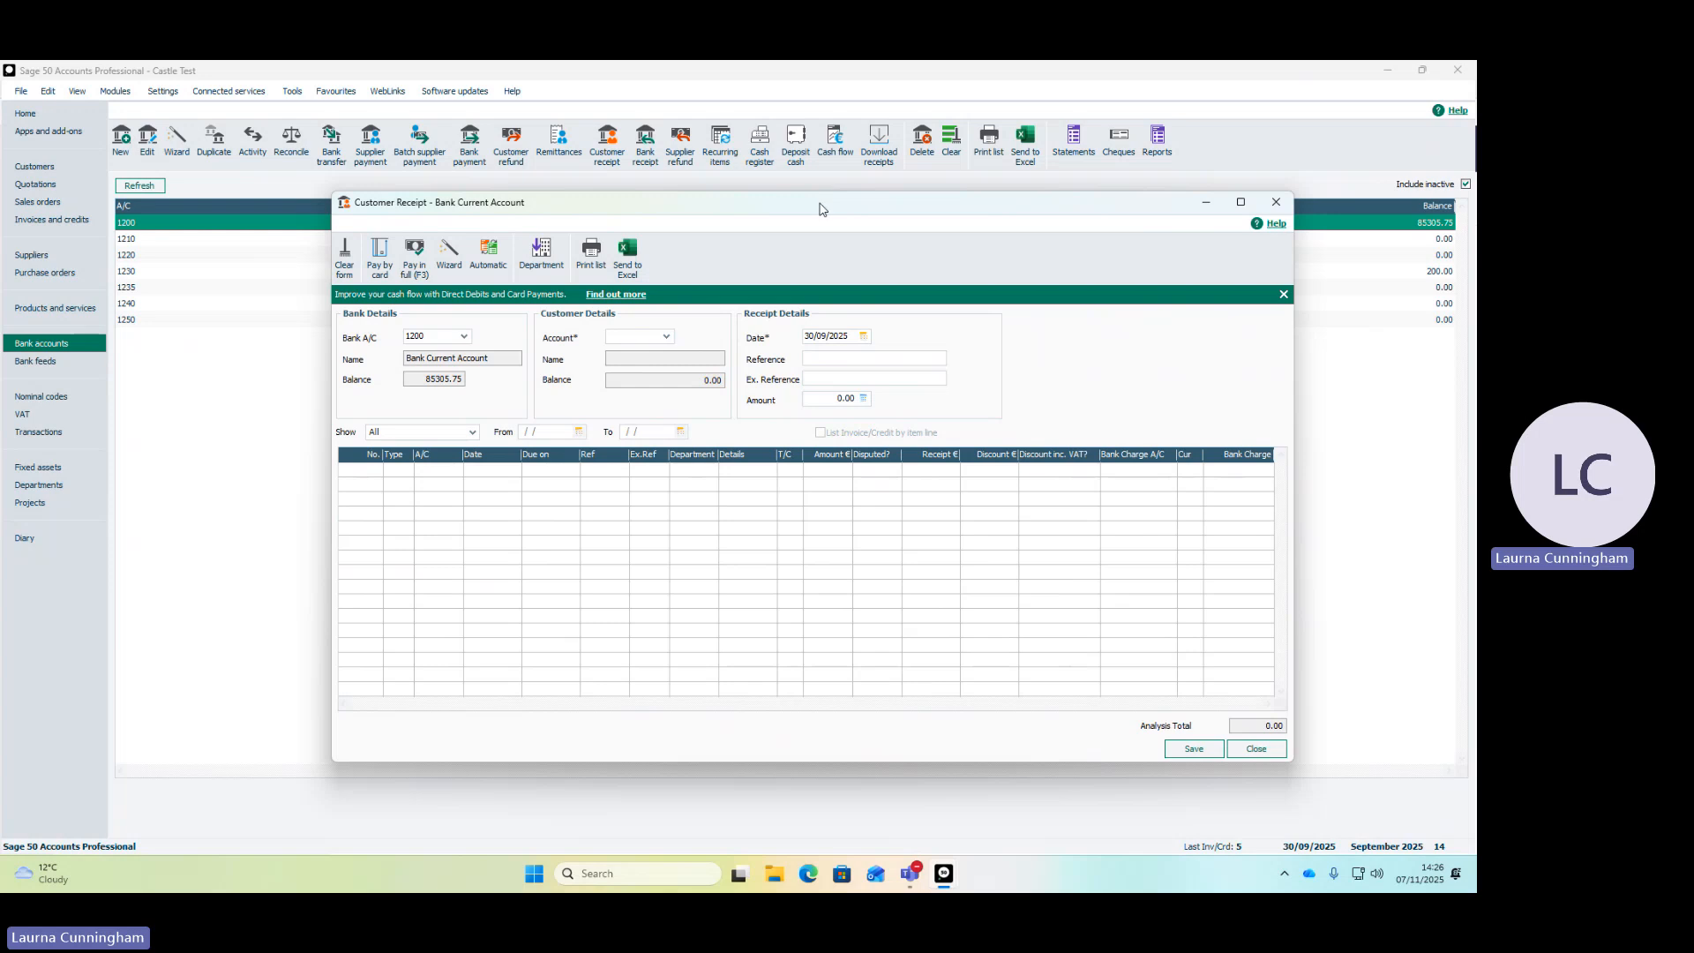
Start a customer receipt for Laois Offaly ETB (LOE1) dated 08/09/2025 with the reference cn9
left_click_drag(820, 209, 771, 222)
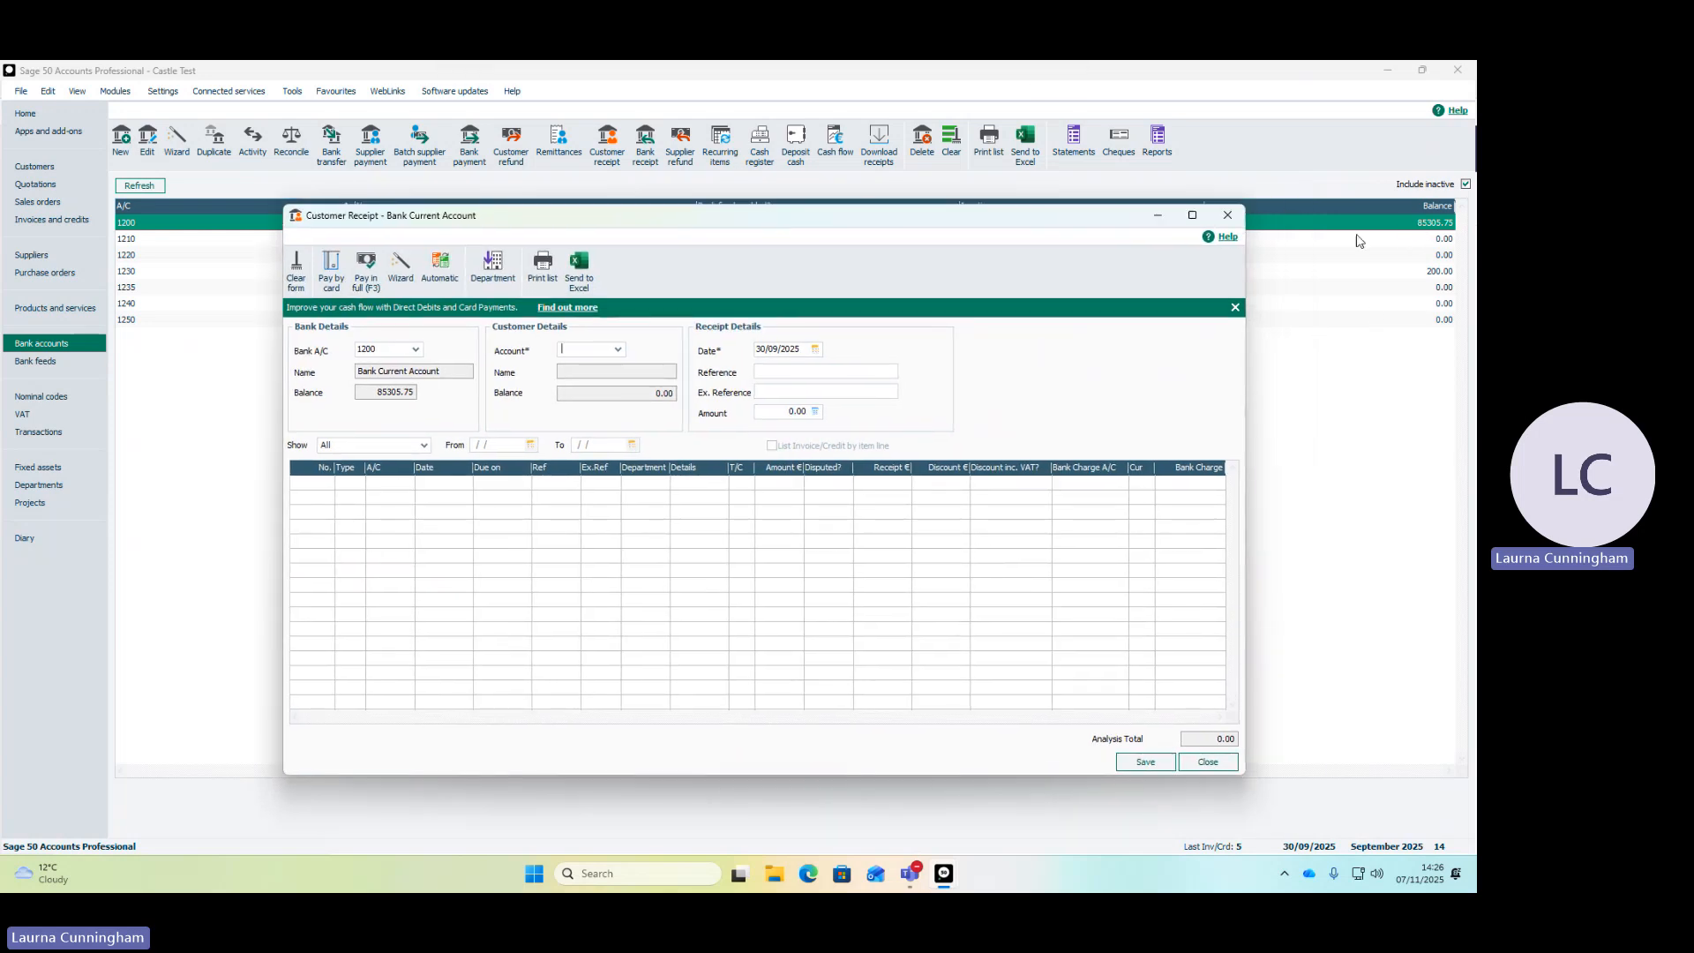
left_click(619, 349)
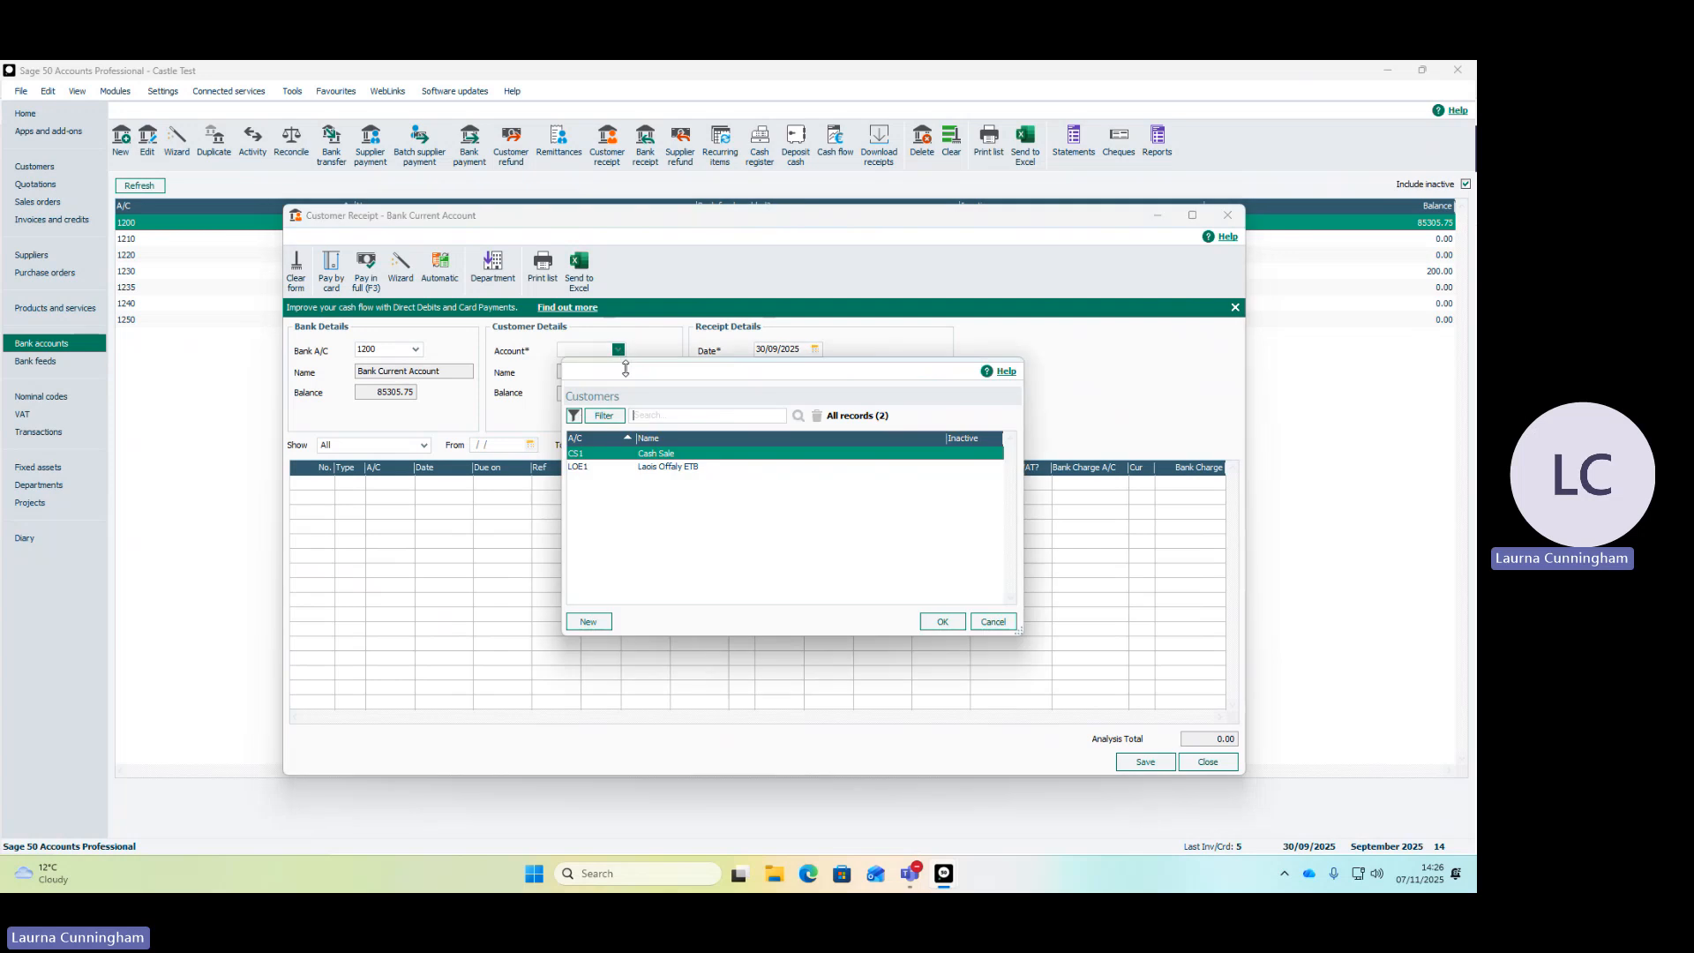
double_click(668, 467)
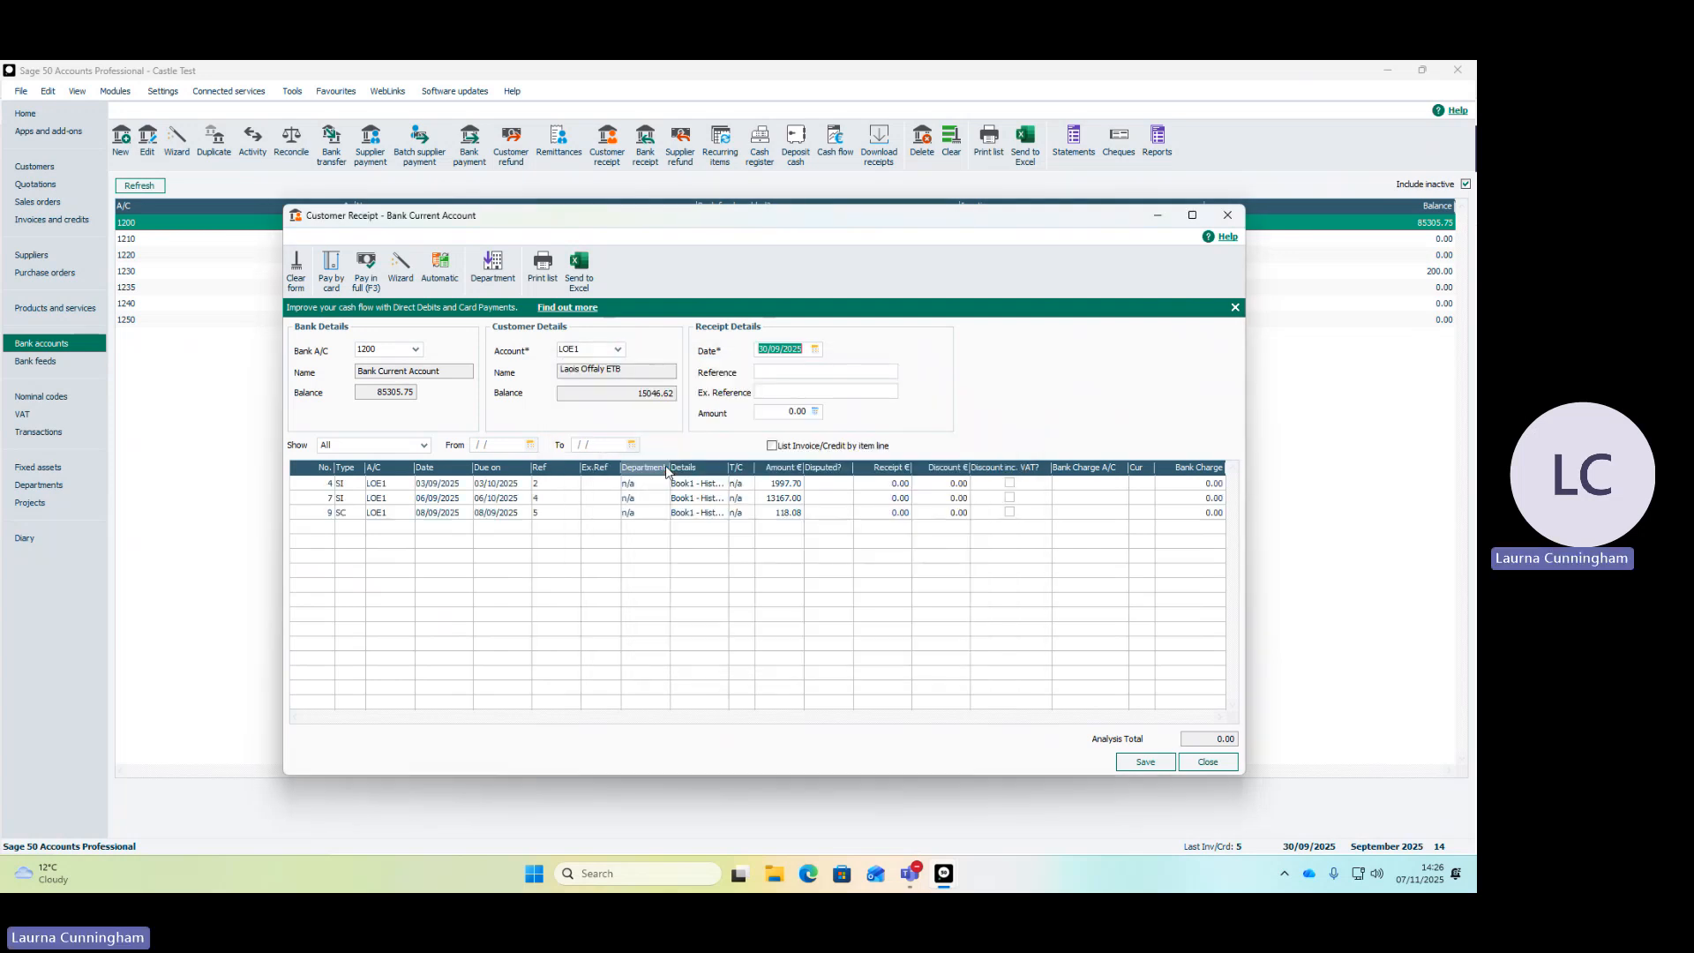
left_click(349, 487)
left_click(349, 499)
left_click(789, 348)
left_click_drag(804, 350, 761, 344)
key("BackSpace")
type("08/09/2025")
key("Tab")
type("c")
key("BackSpace")
Enter 118.08 as the amount of the Laois Offaly ETB receipt
left_click_drag(781, 412, 730, 411)
type("118")
key("Tab")
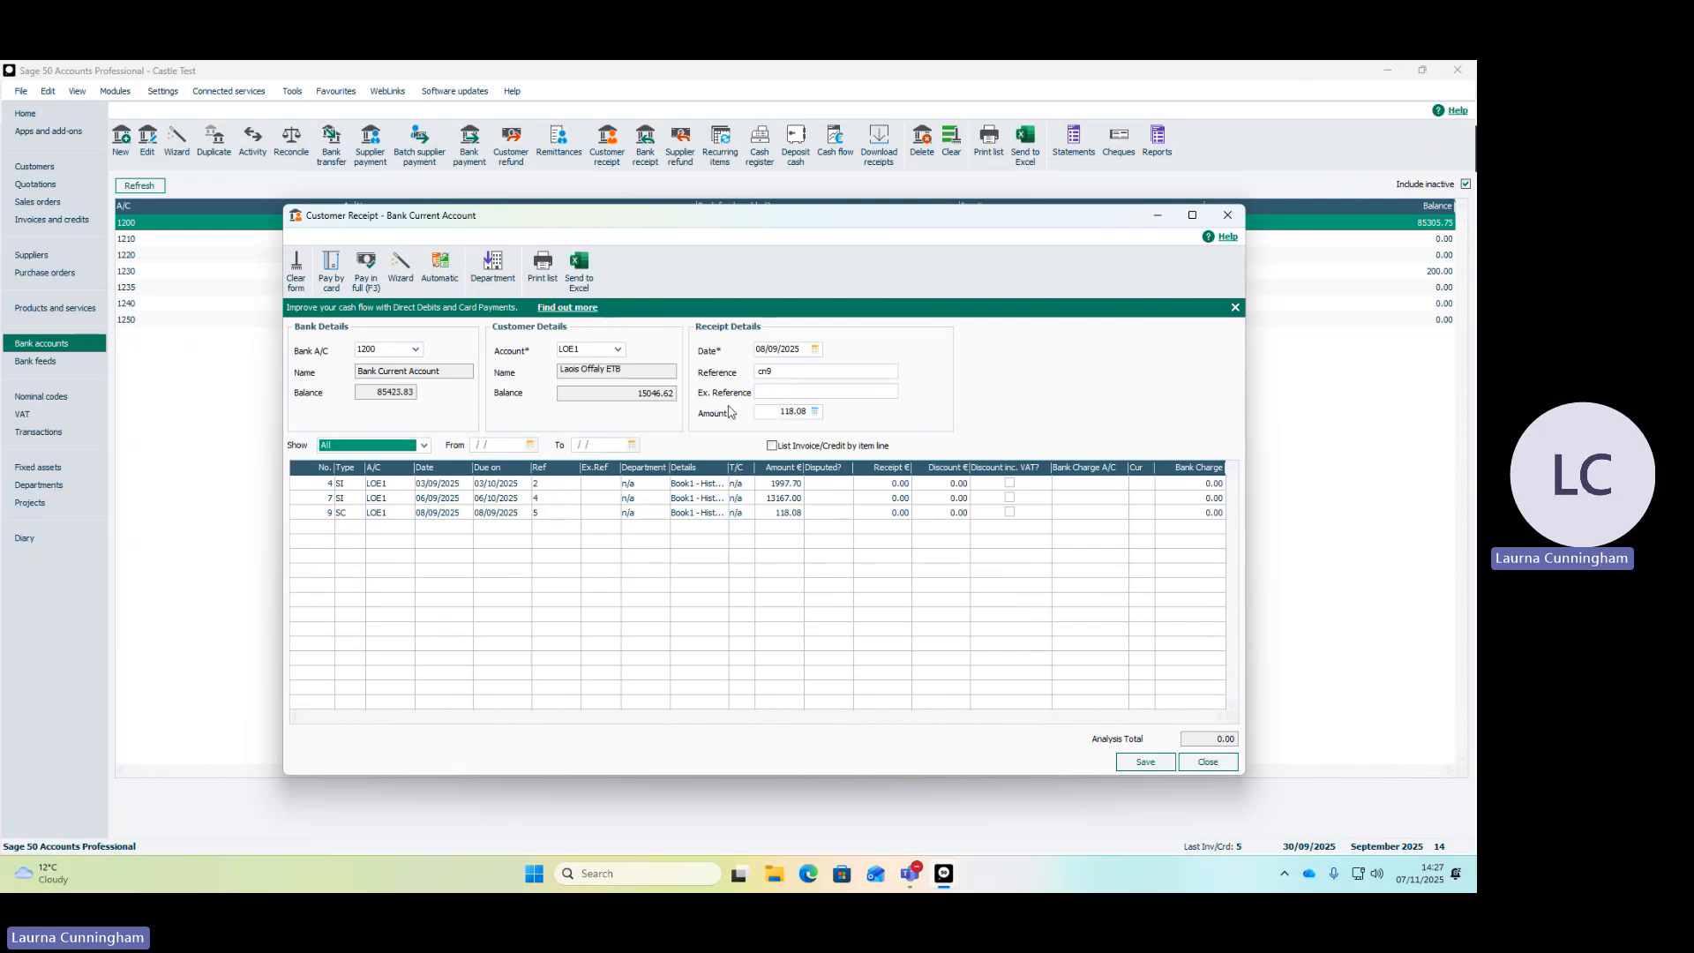
Allocate 118.08 on the credit note dated 08/09/2025 and the same amount against the invoice dated 03/09/2025
left_click(886, 513)
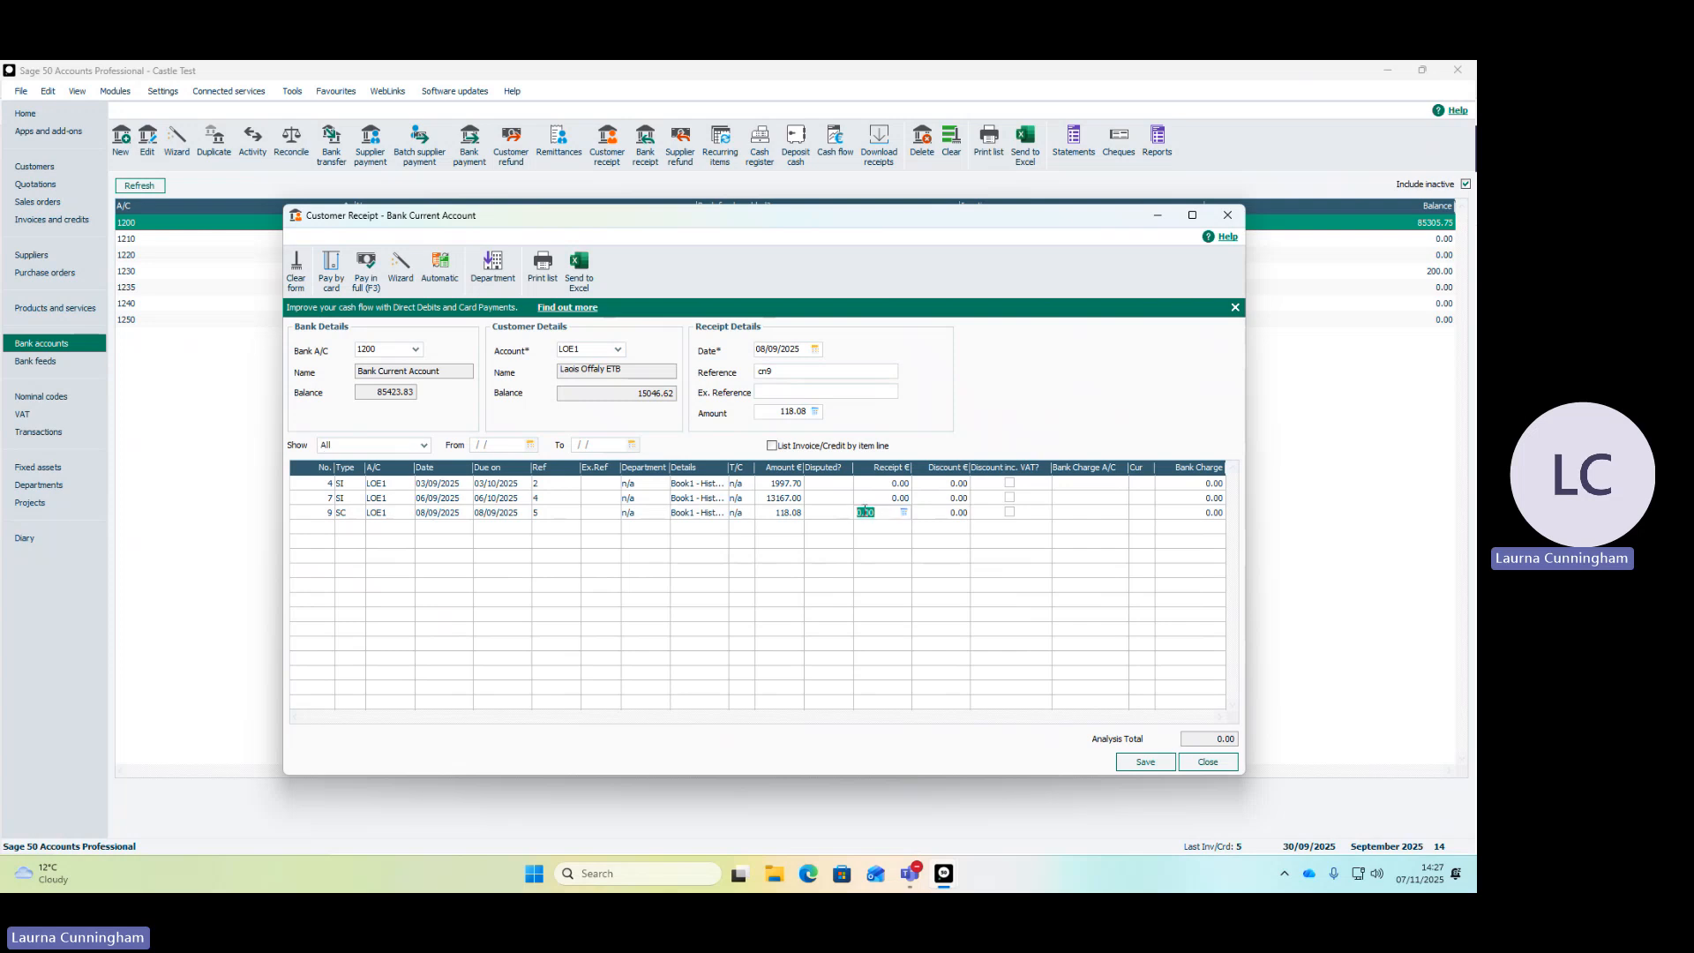
type("118")
left_click(874, 485)
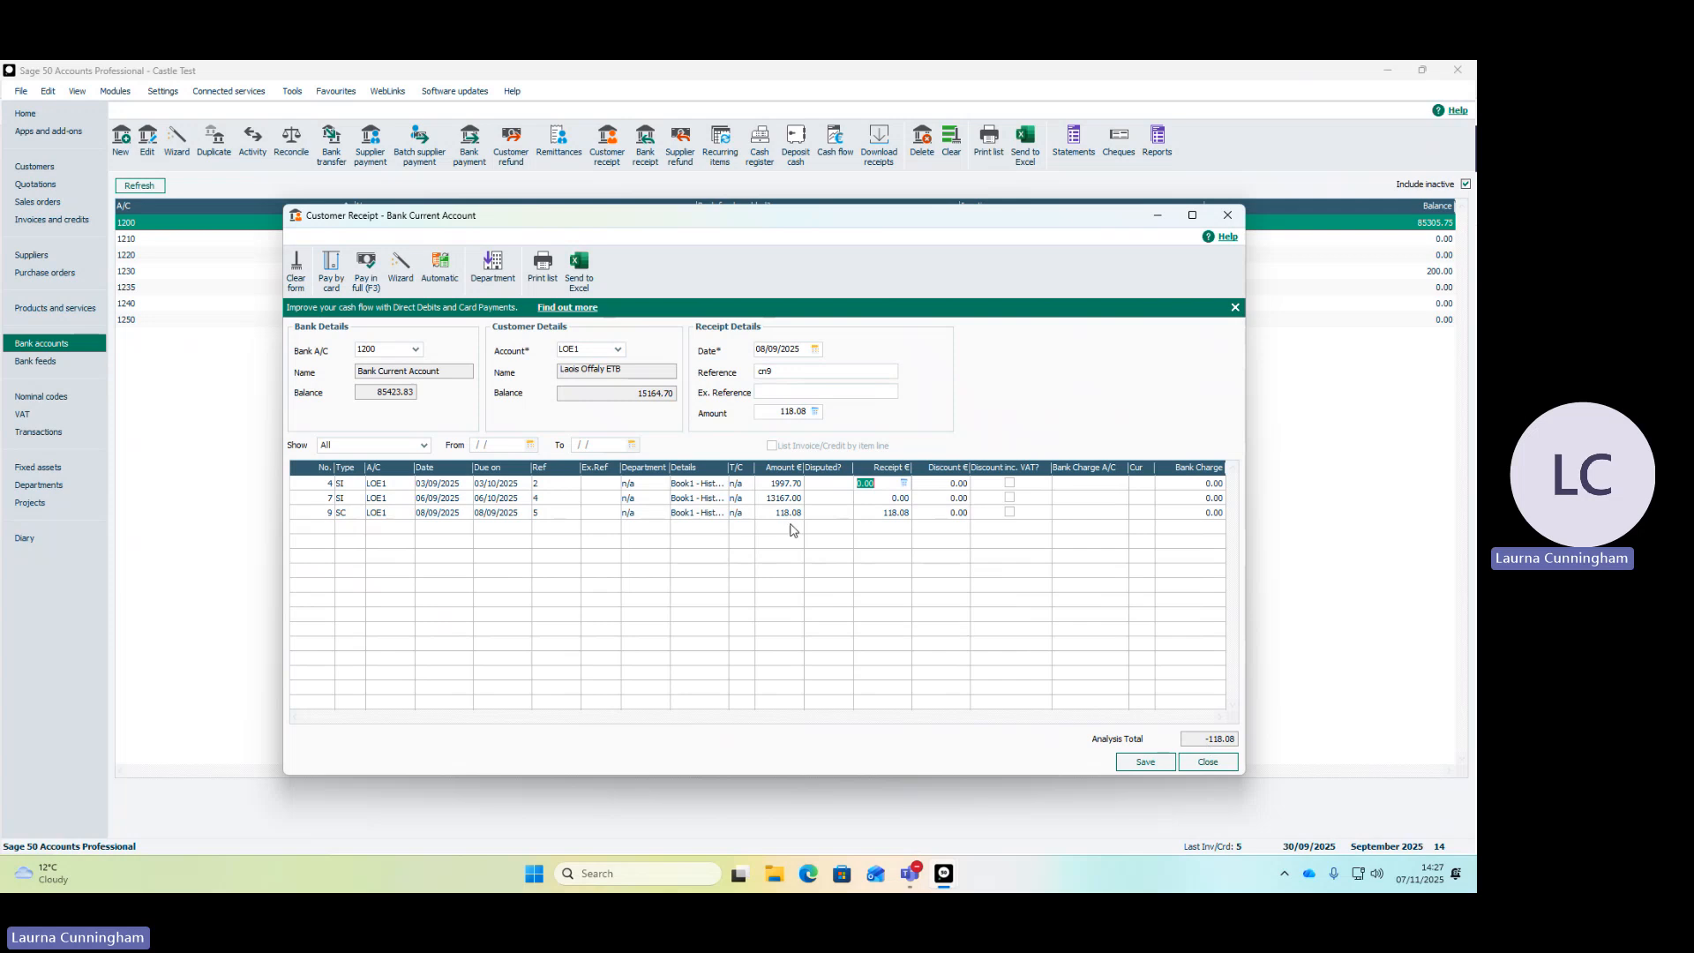
type("118.08")
key("Tab")
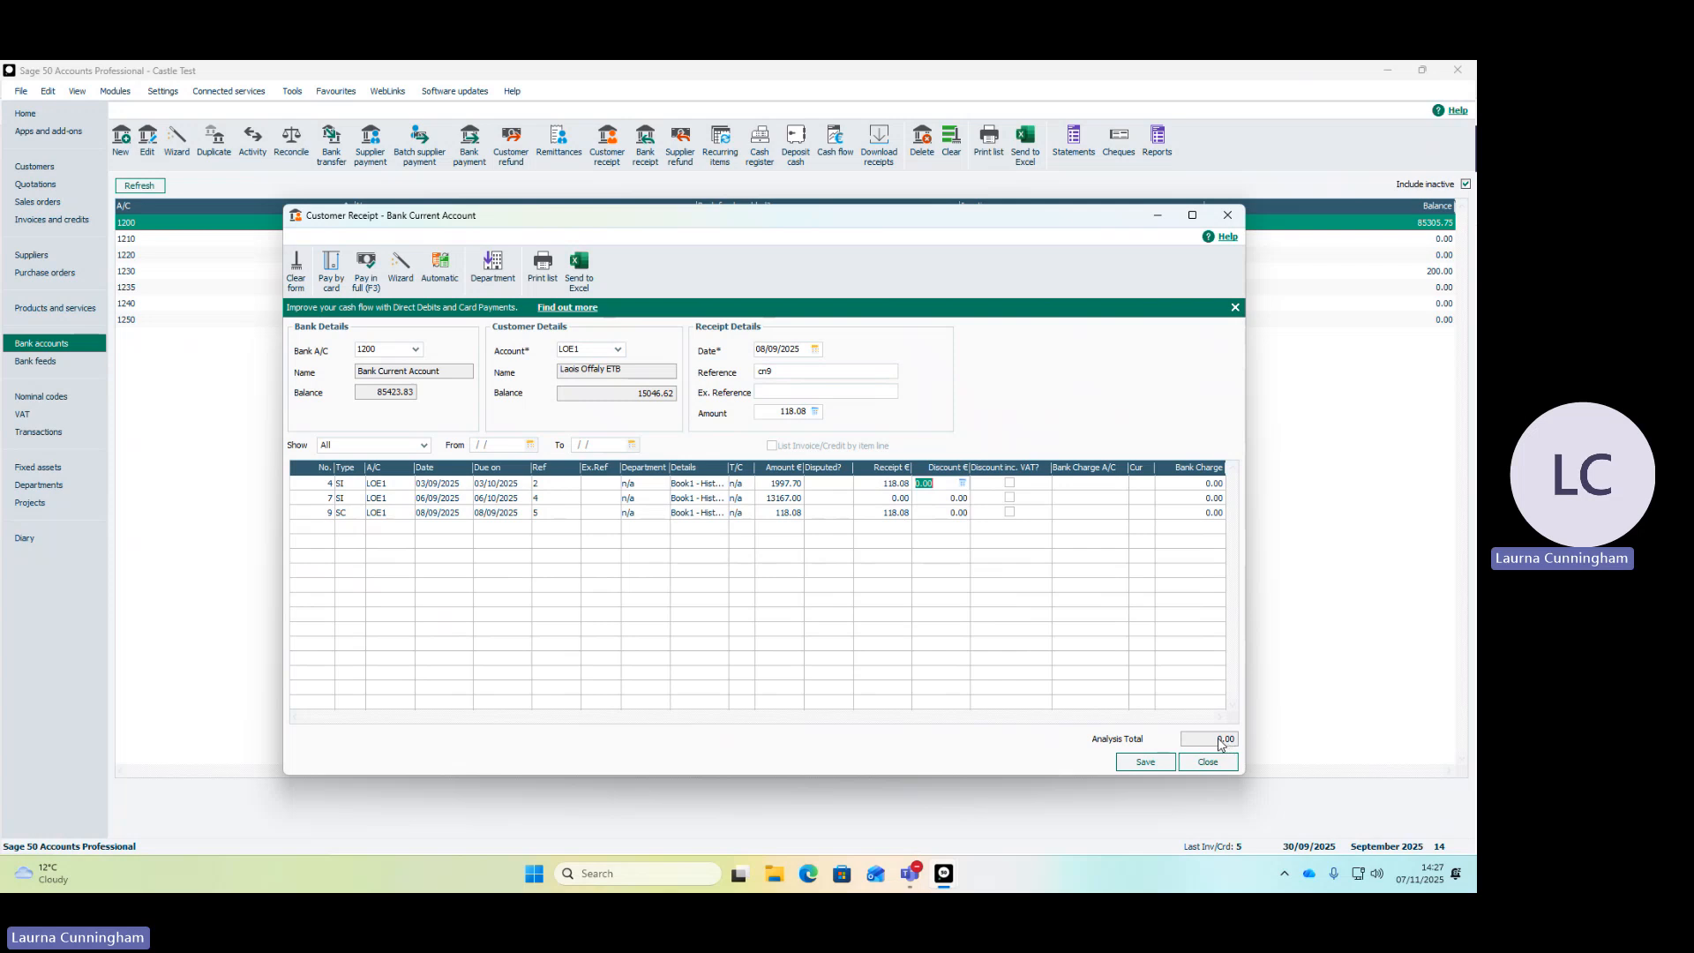
Decline posting a payment on account, set the receipt amount to 0.00, and save the credit note allocation before closing the receipt window
left_click(1132, 770)
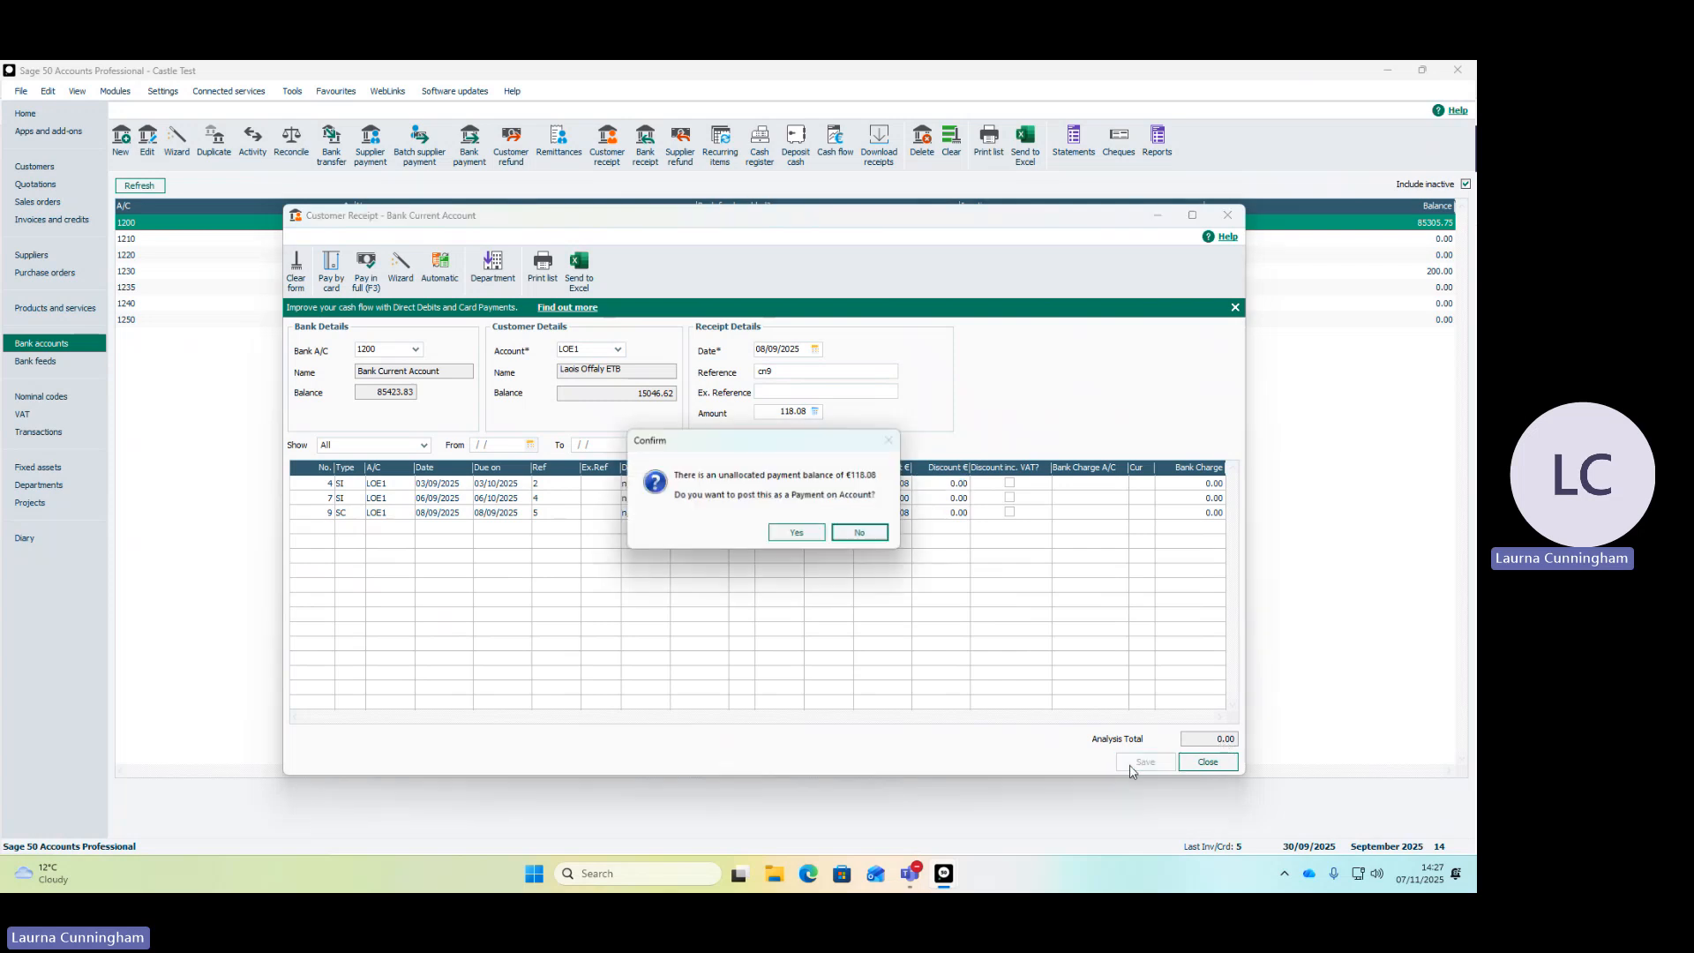
left_click(864, 533)
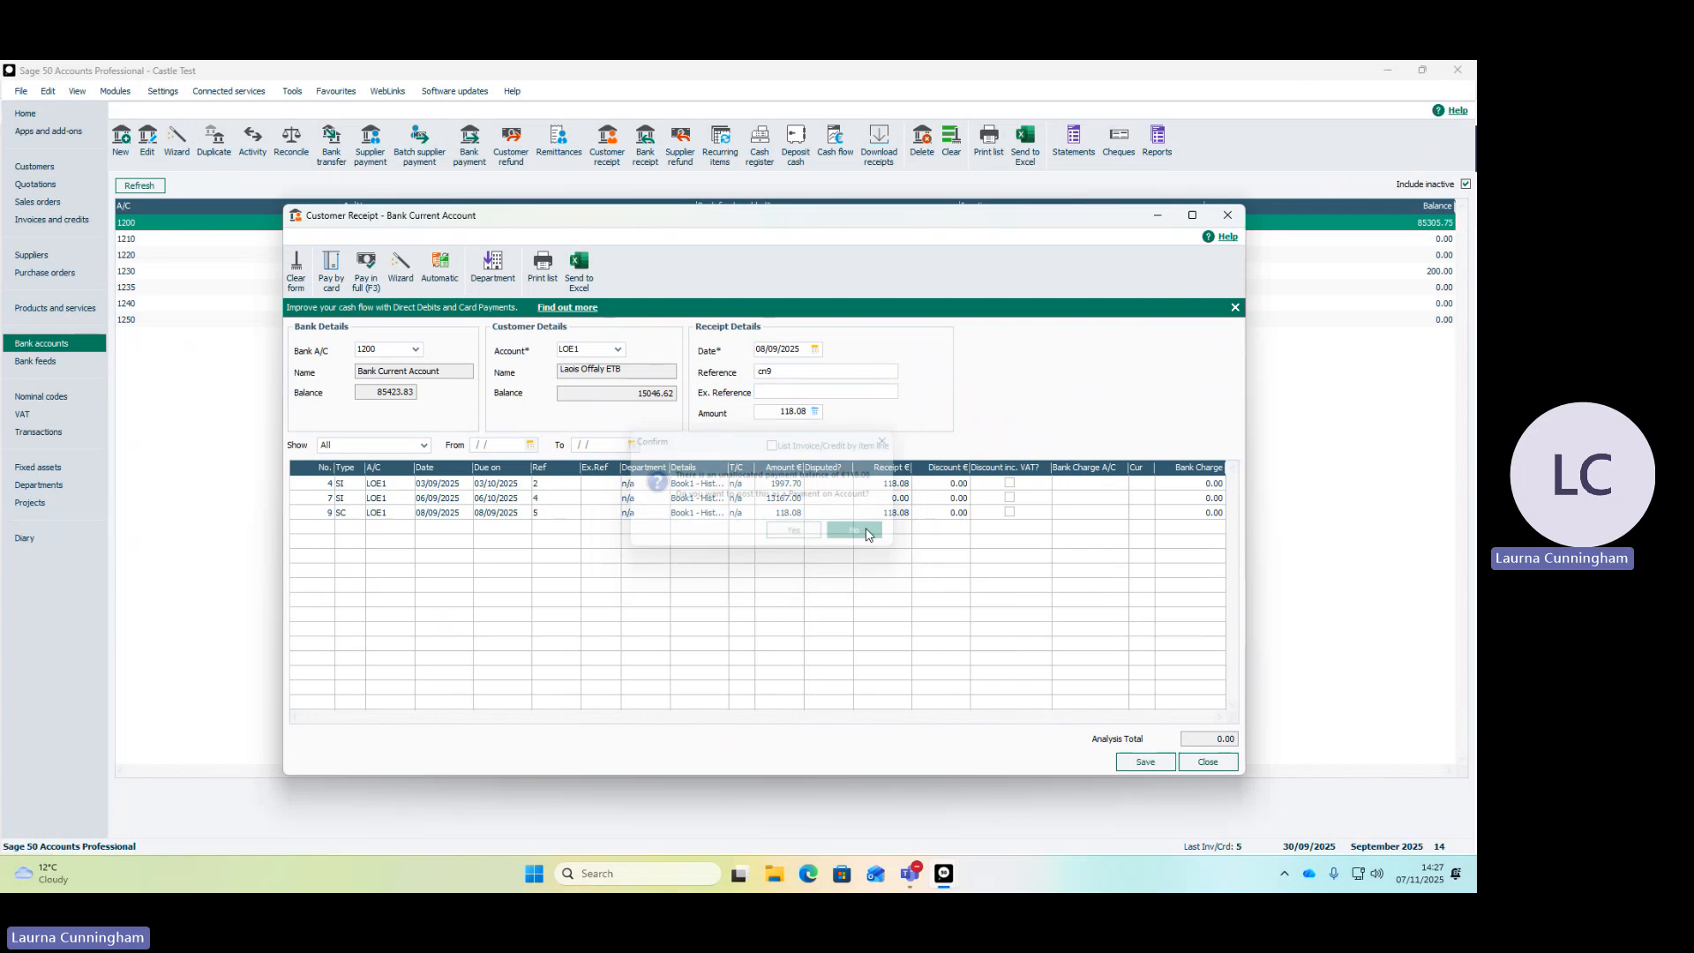
double_click(799, 411)
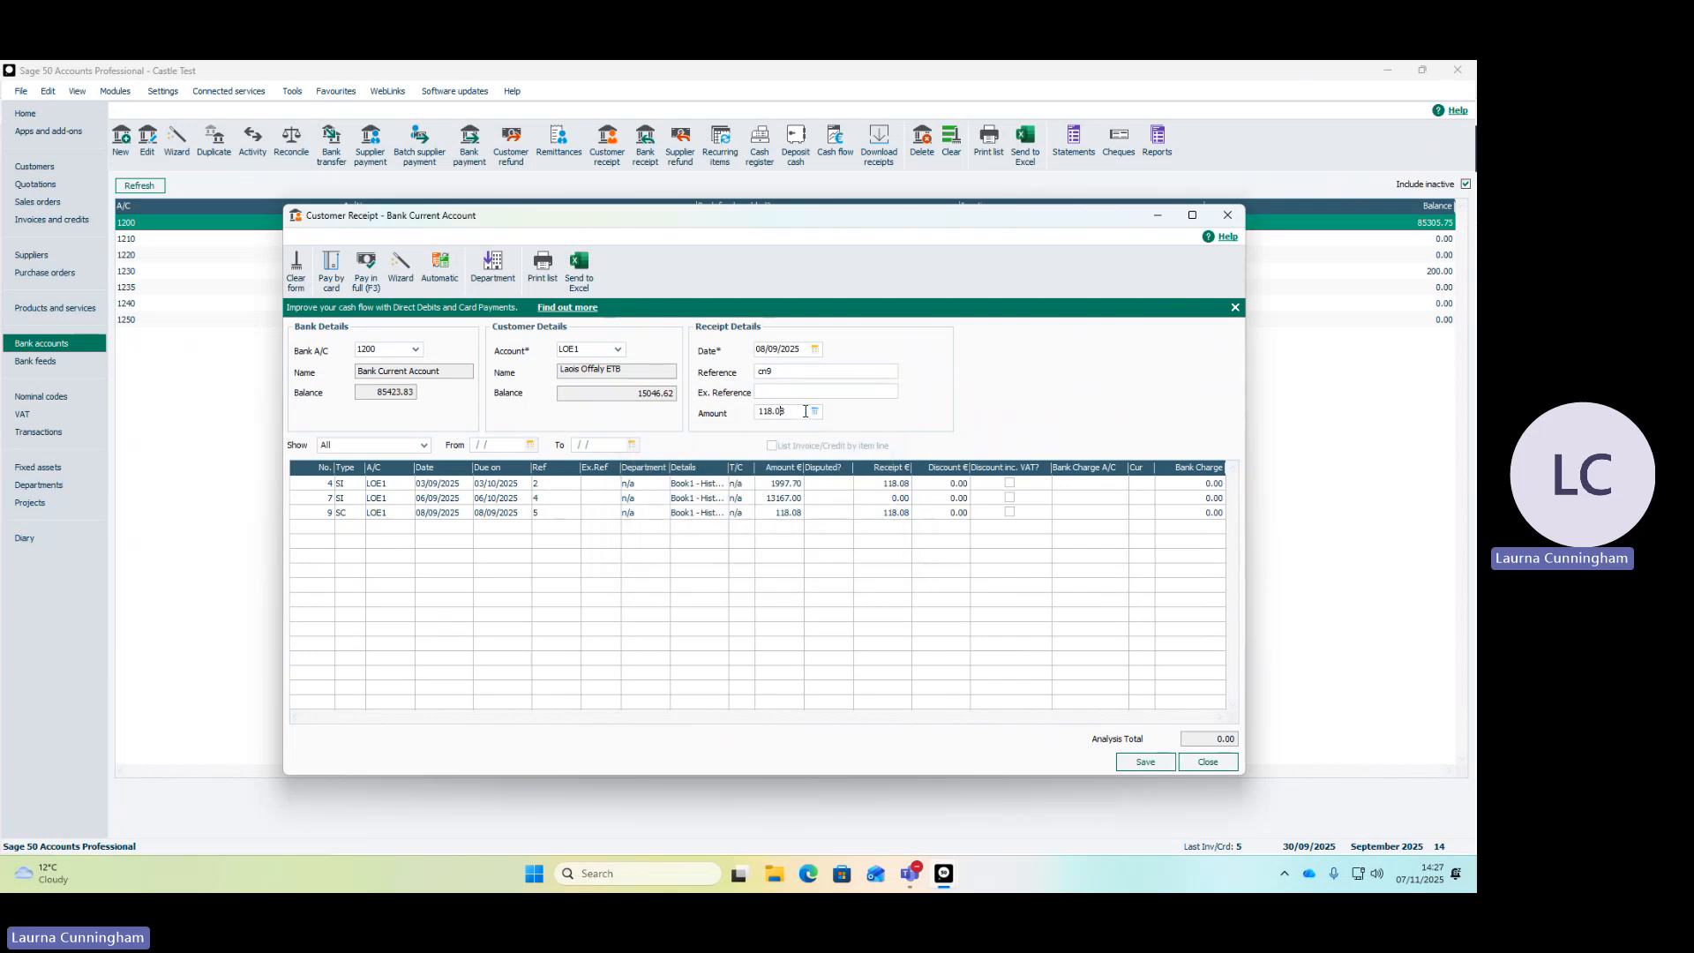
key("BackSpace")
key("Tab")
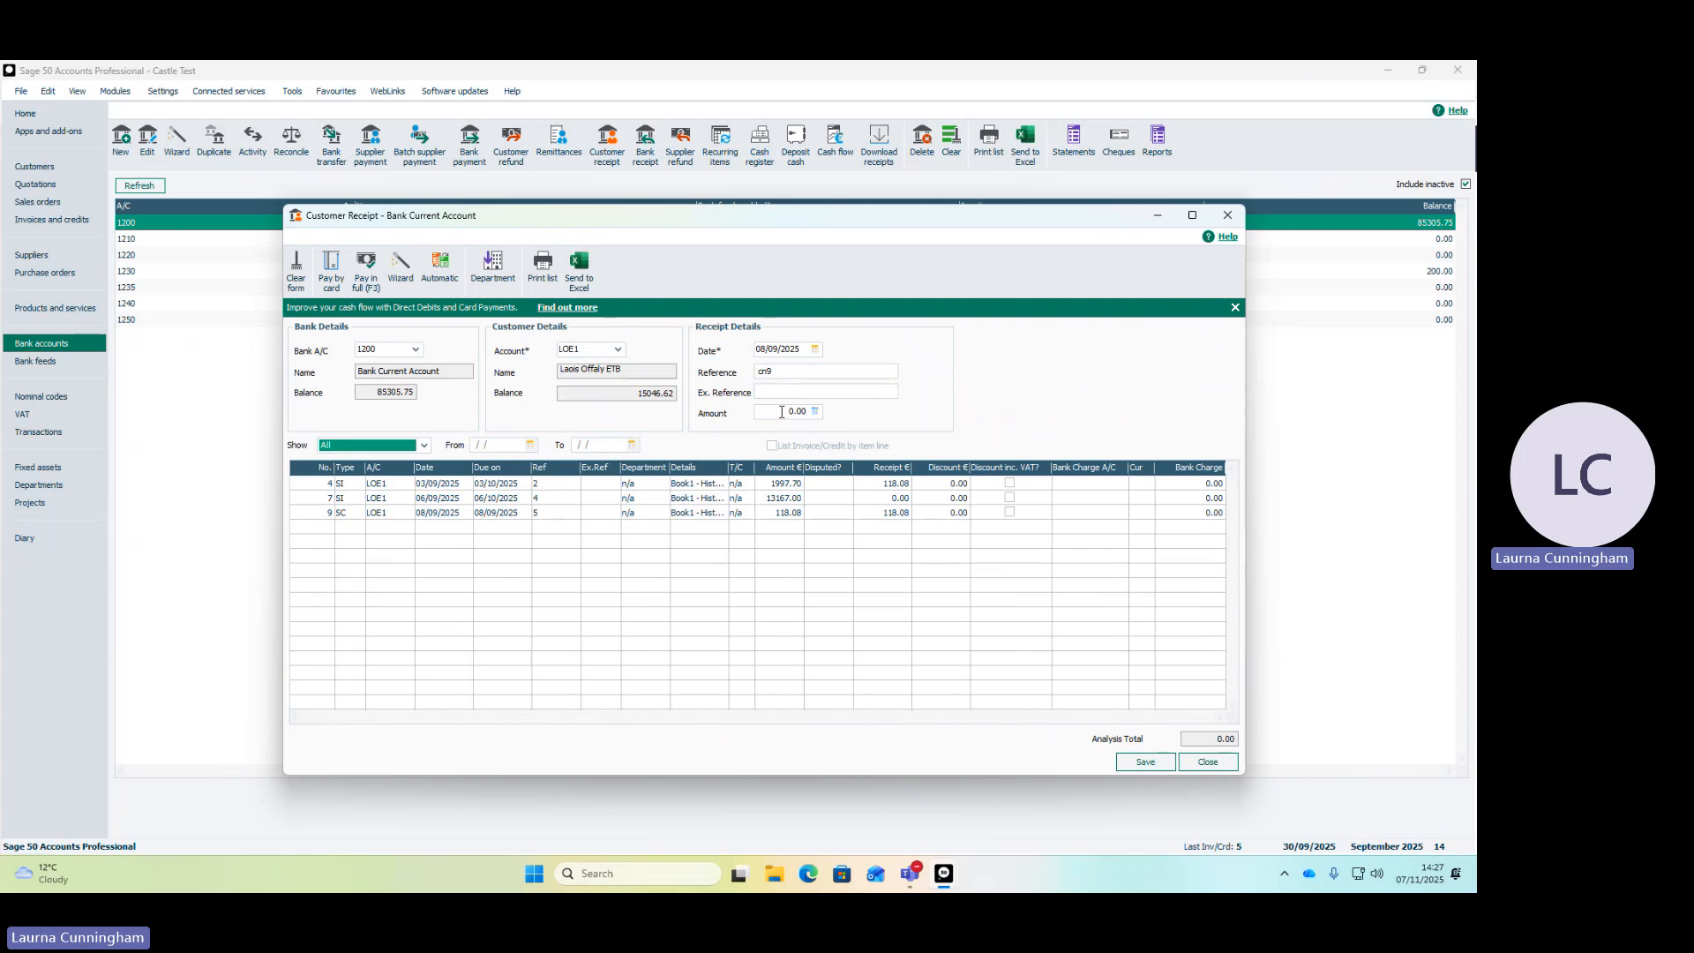
left_click(1140, 765)
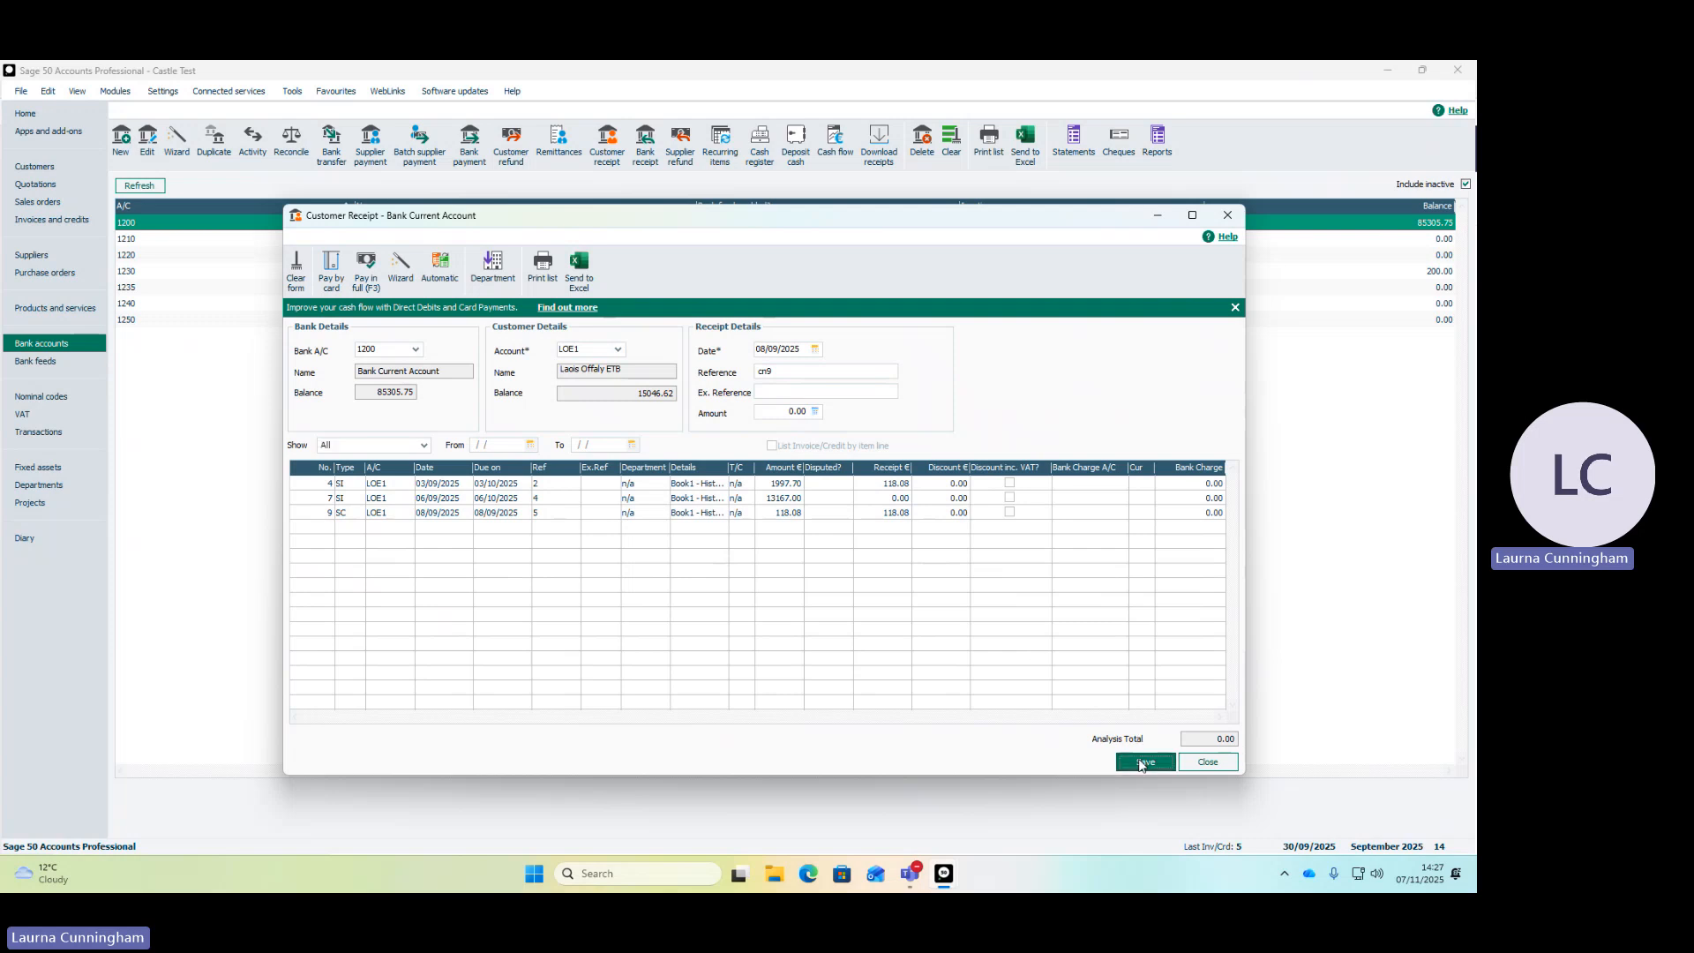
left_click(1198, 765)
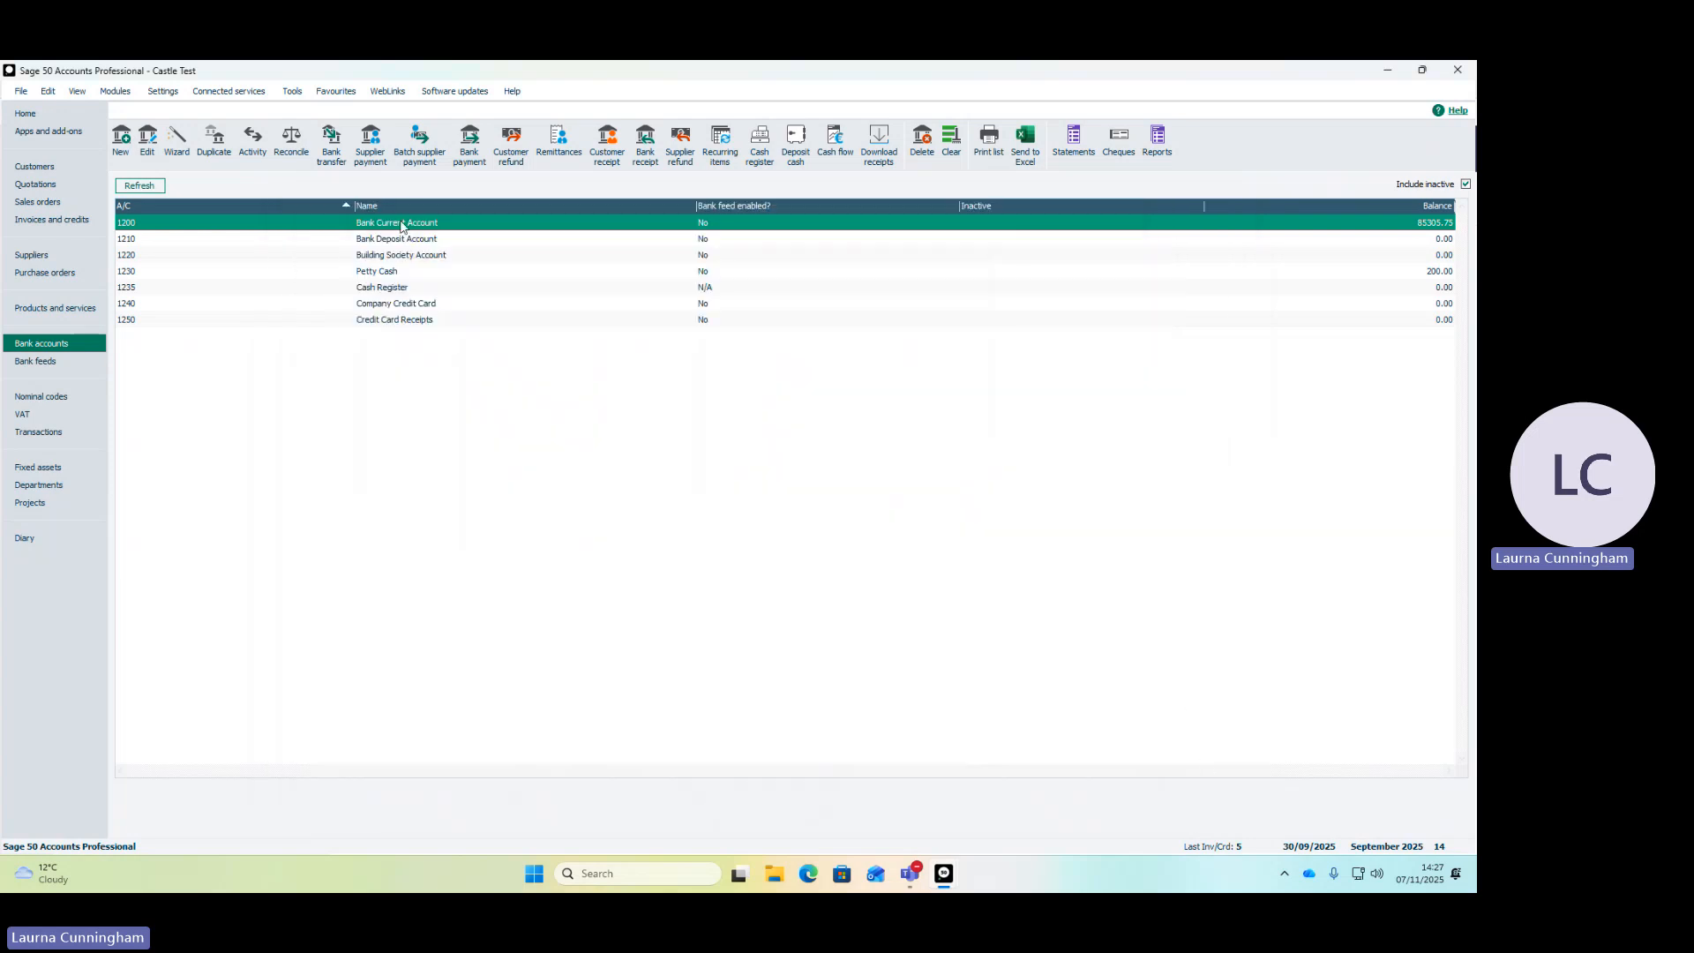
Review the activity of Bank Current Account 1200 to check the posted sales receipts
left_click(254, 145)
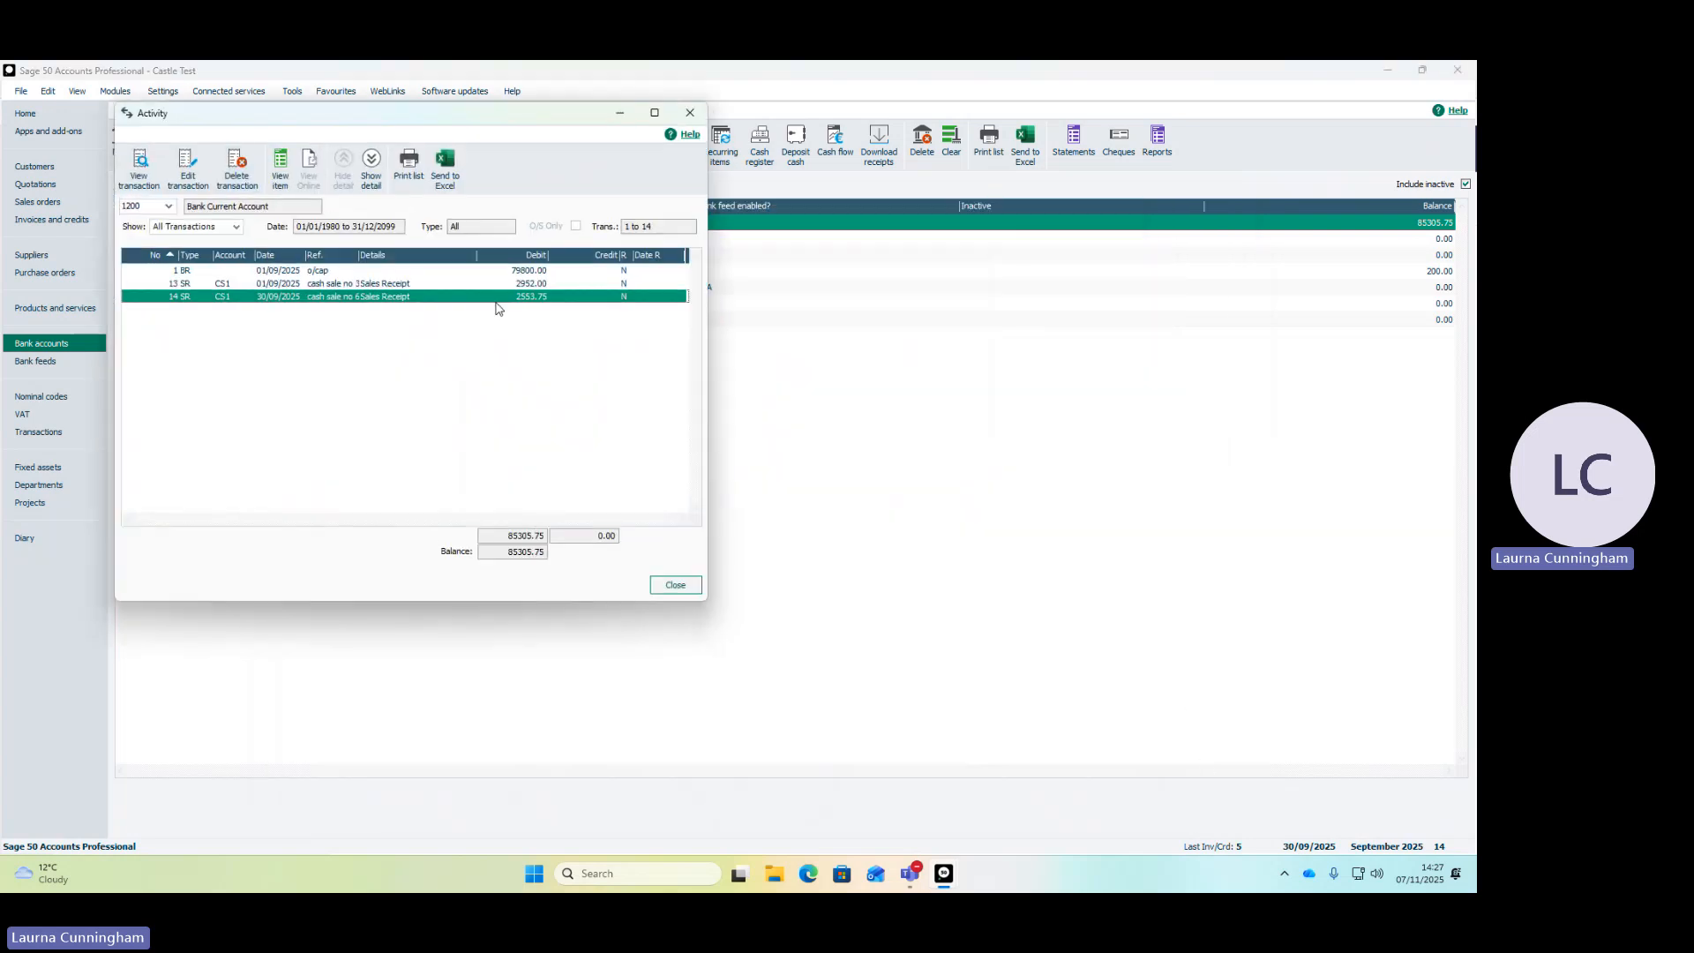
left_click(675, 585)
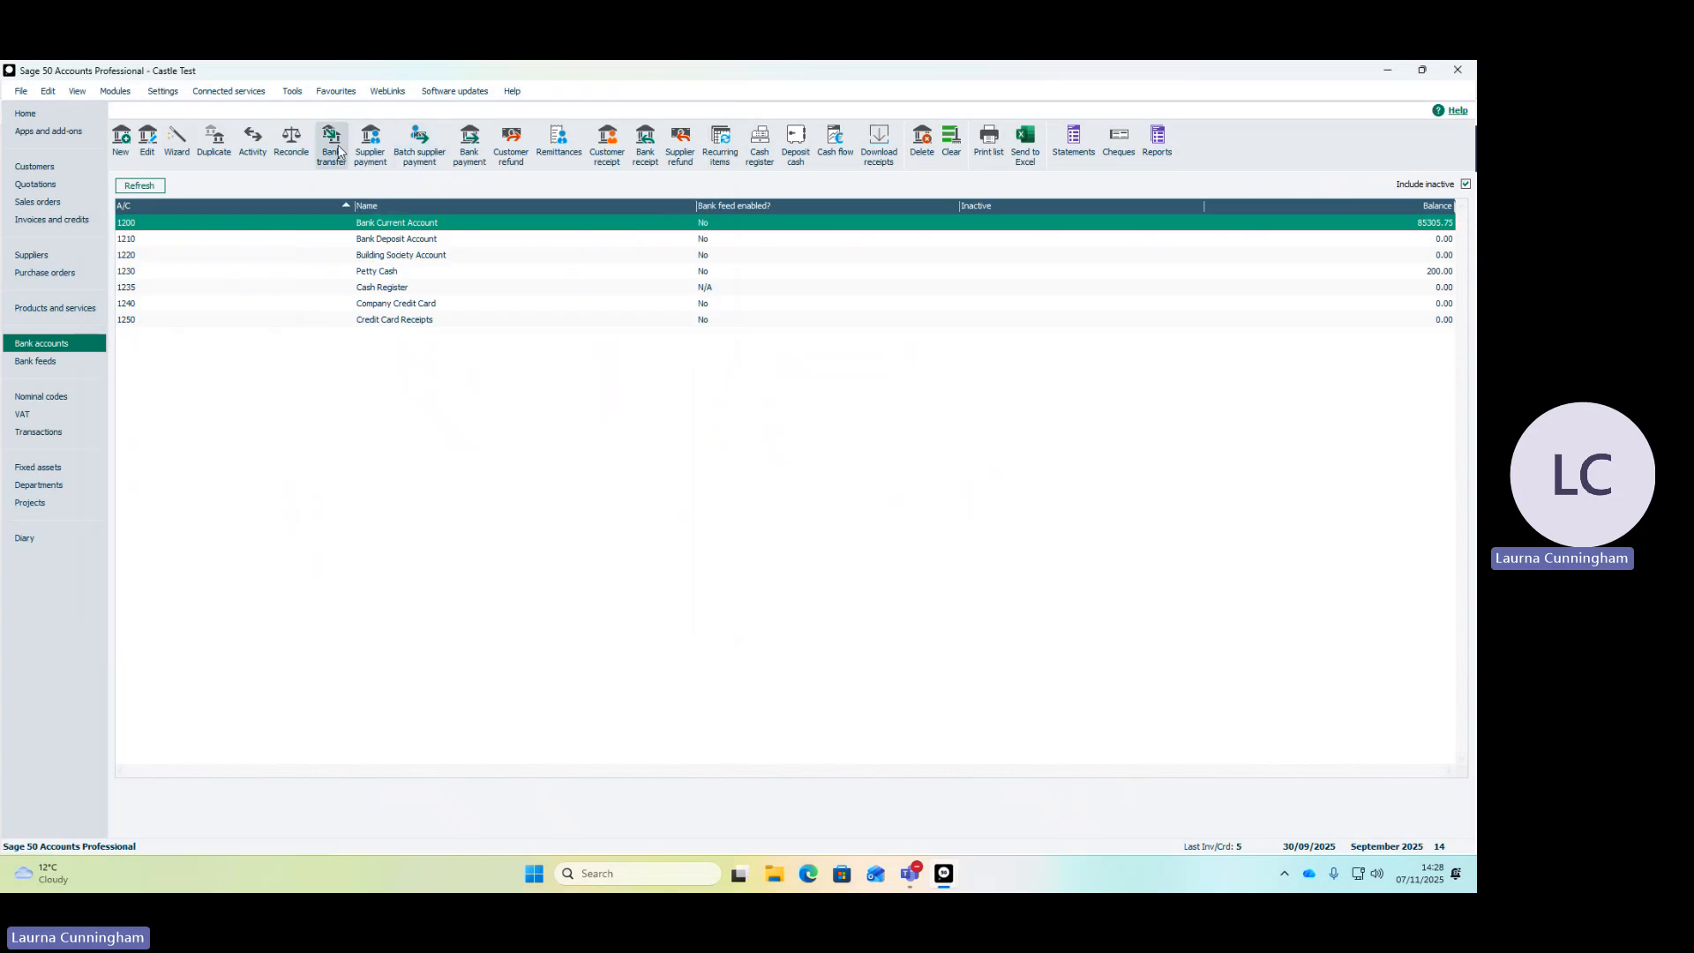
Start a customer receipt into Bank Current Account 1200 for Laois Offaly ETB, dated 15/09/2025 with reference "payment rec'd"
left_click(607, 146)
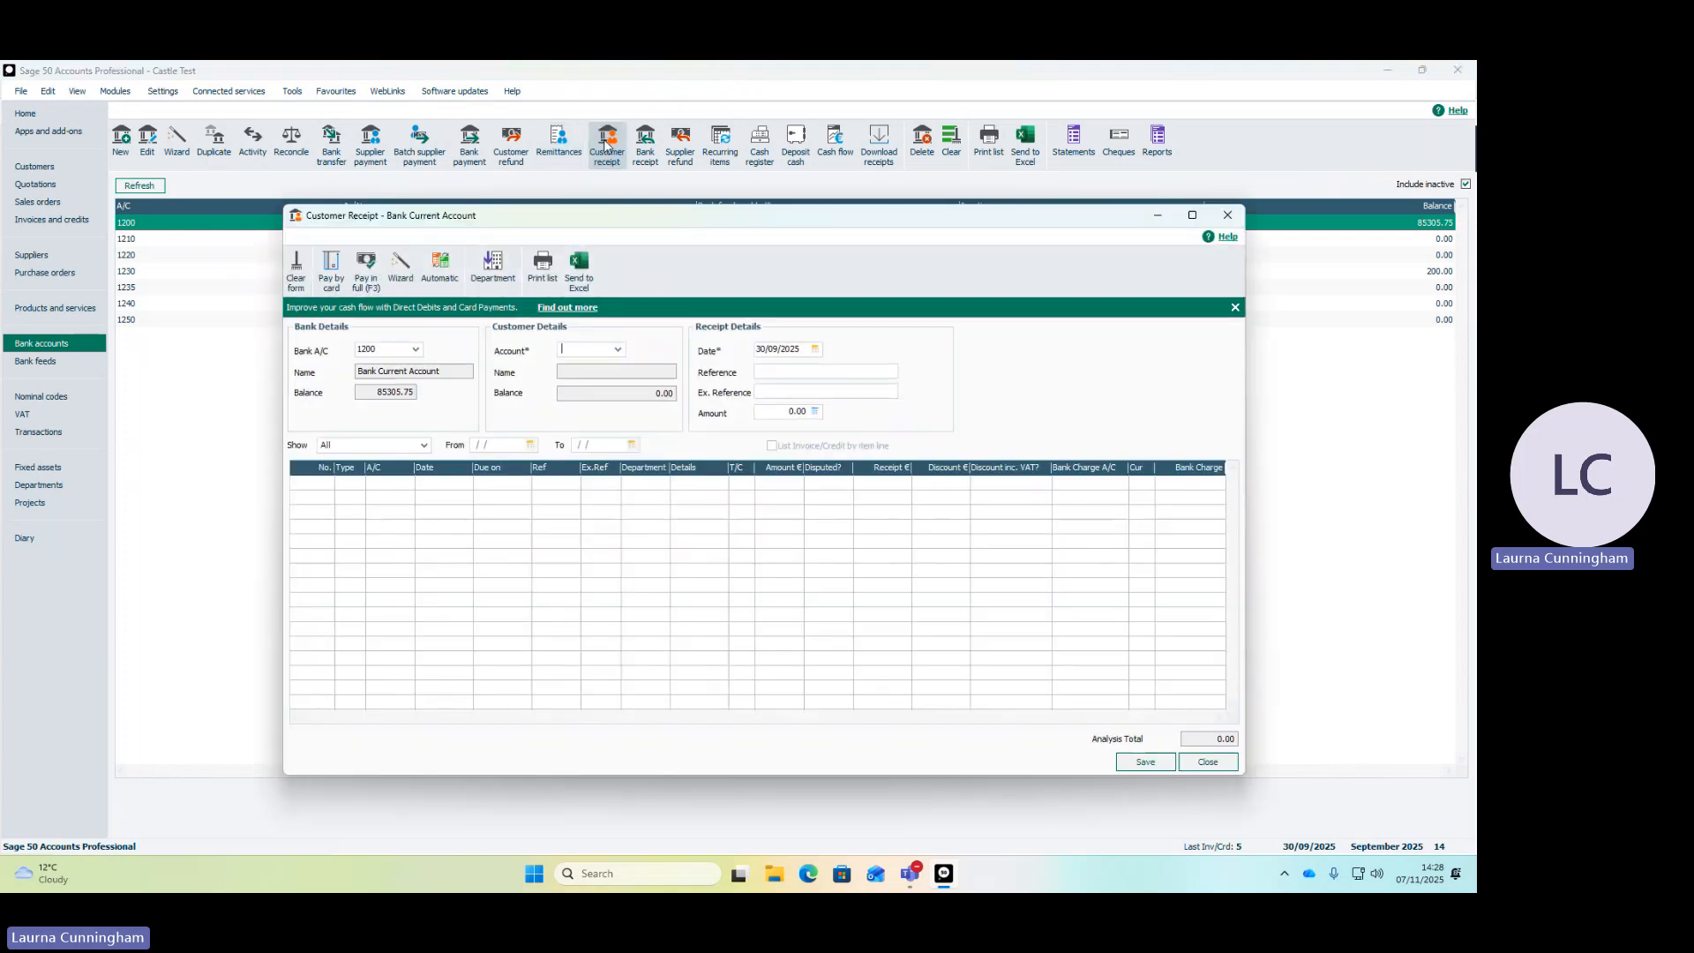
left_click(620, 351)
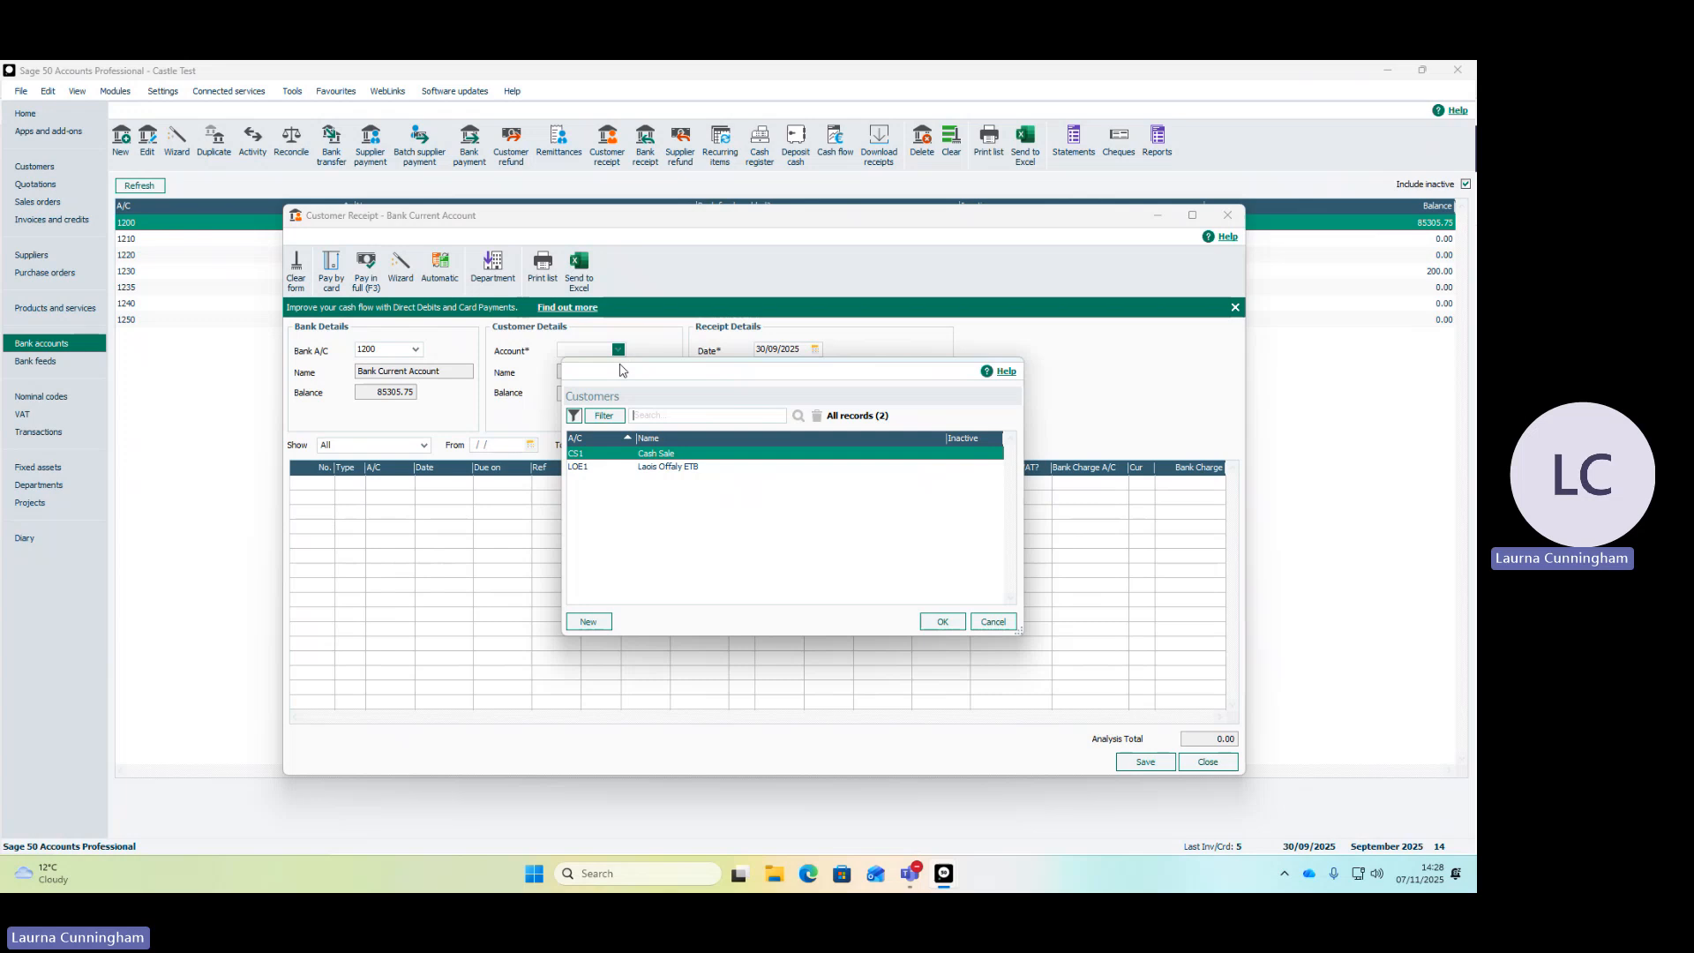
double_click(642, 469)
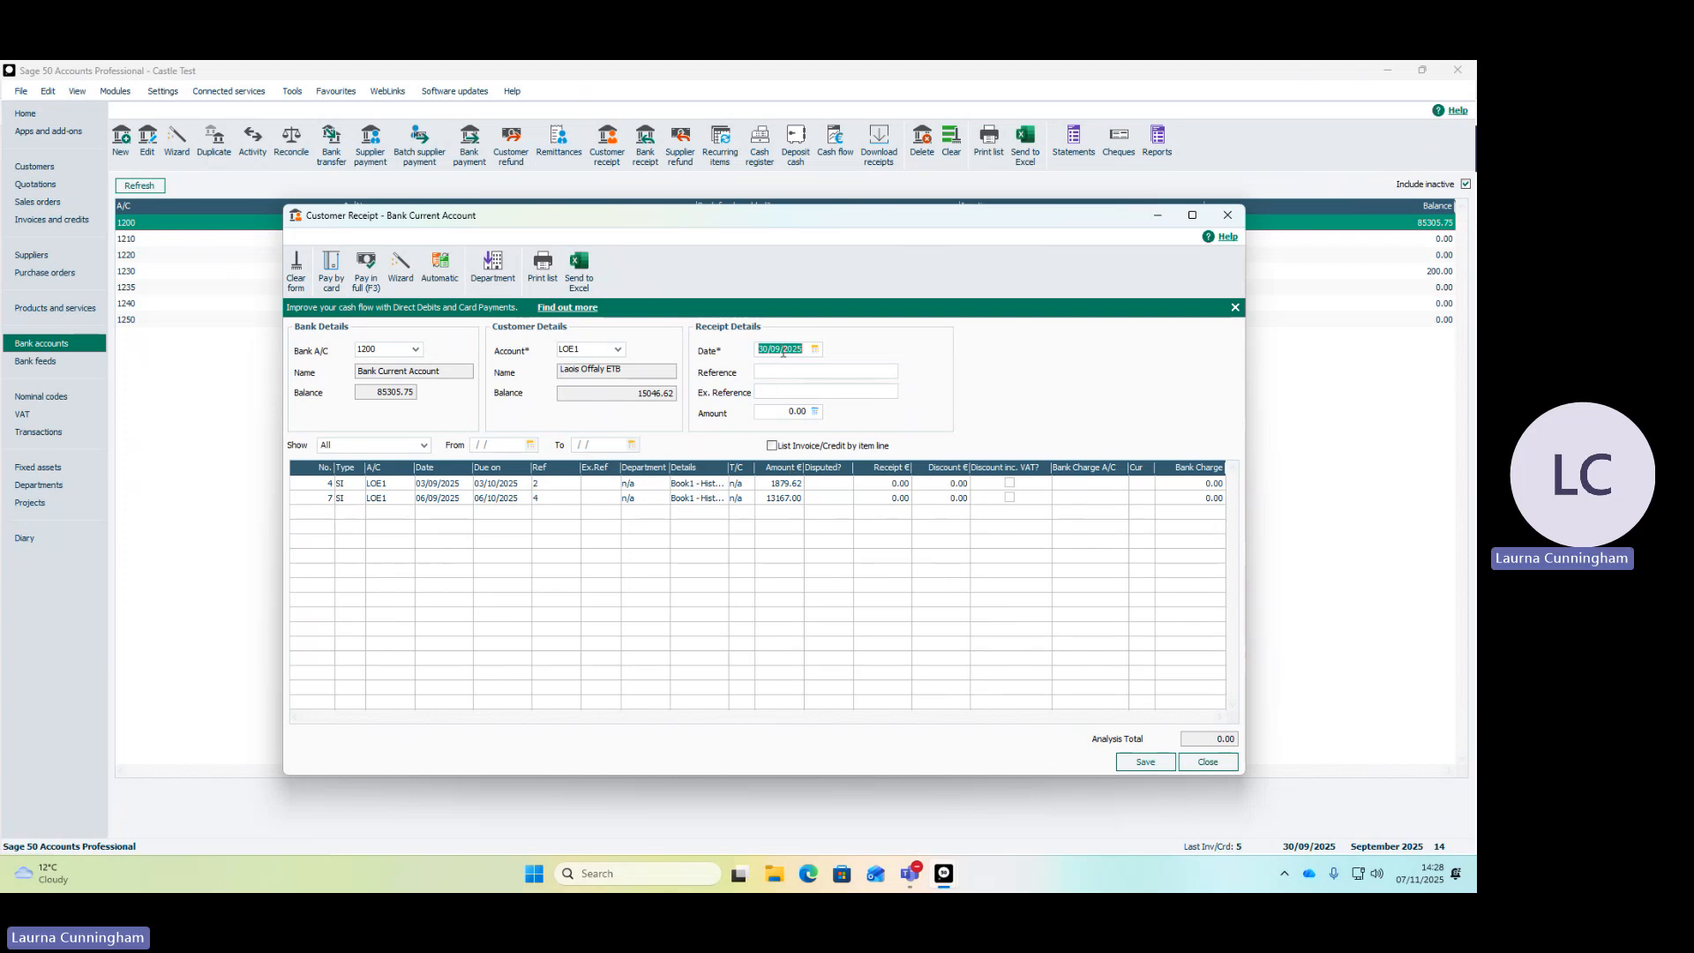
type("15/09/2025")
key("Tab")
type("payment r")
Allocate 1500.00 to the invoice dated 03/09/2025, save the receipt and close the receipt window
left_click(878, 485)
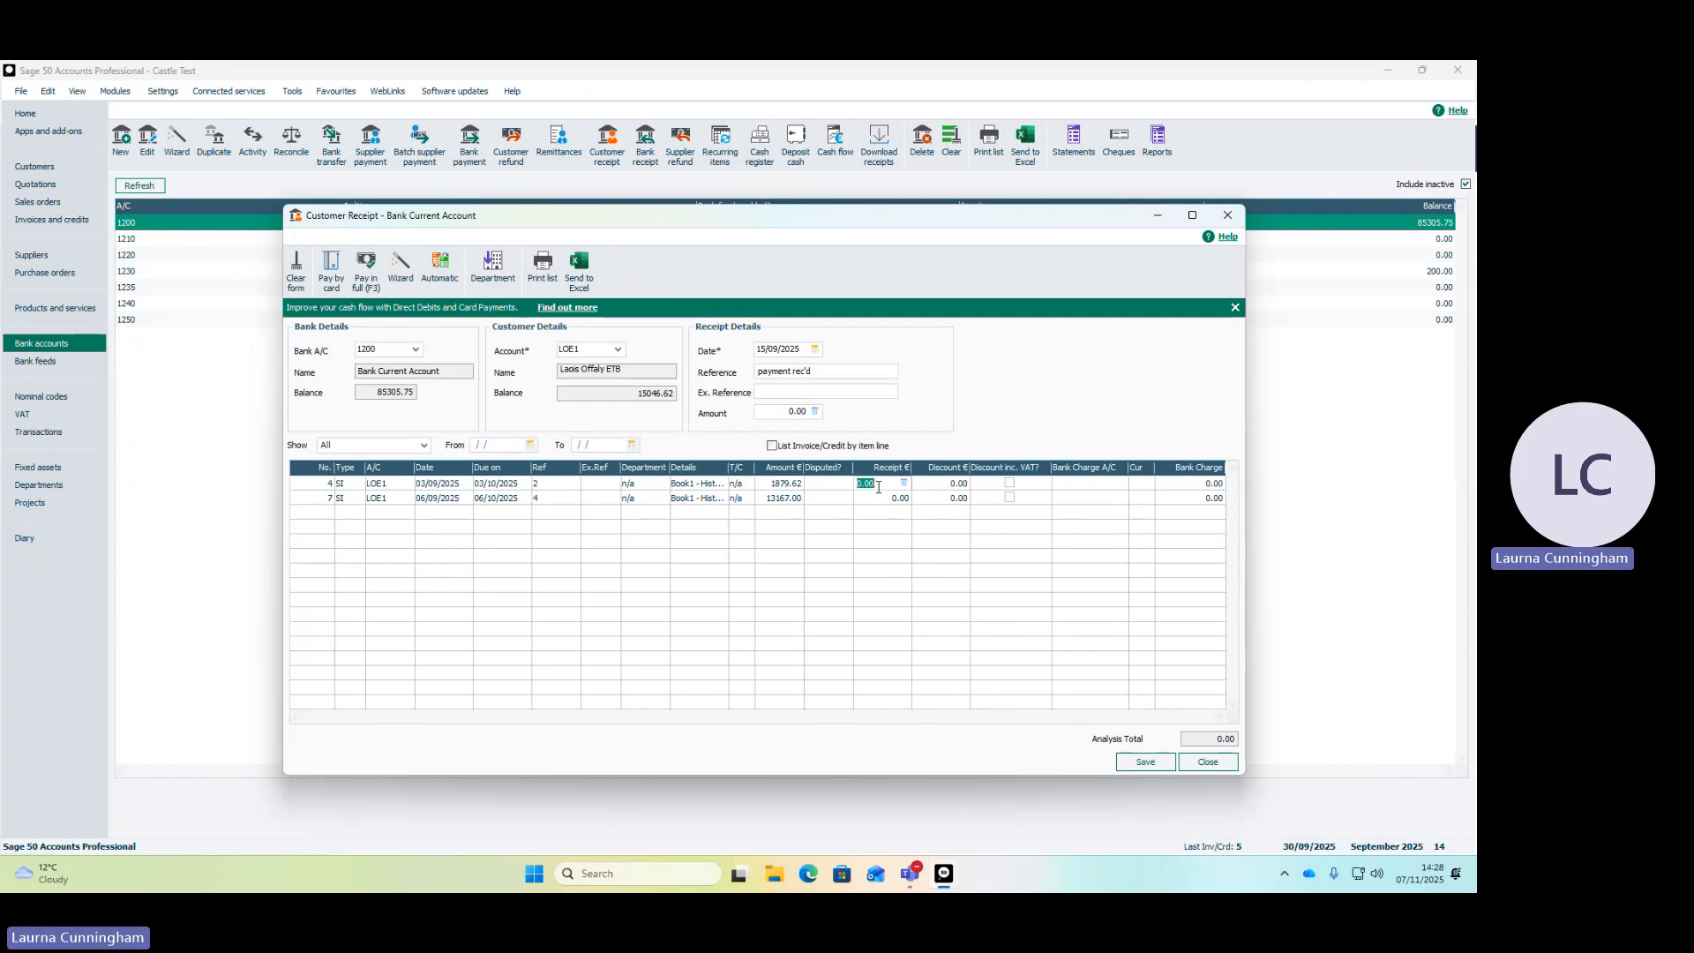
type("15")
key("Tab")
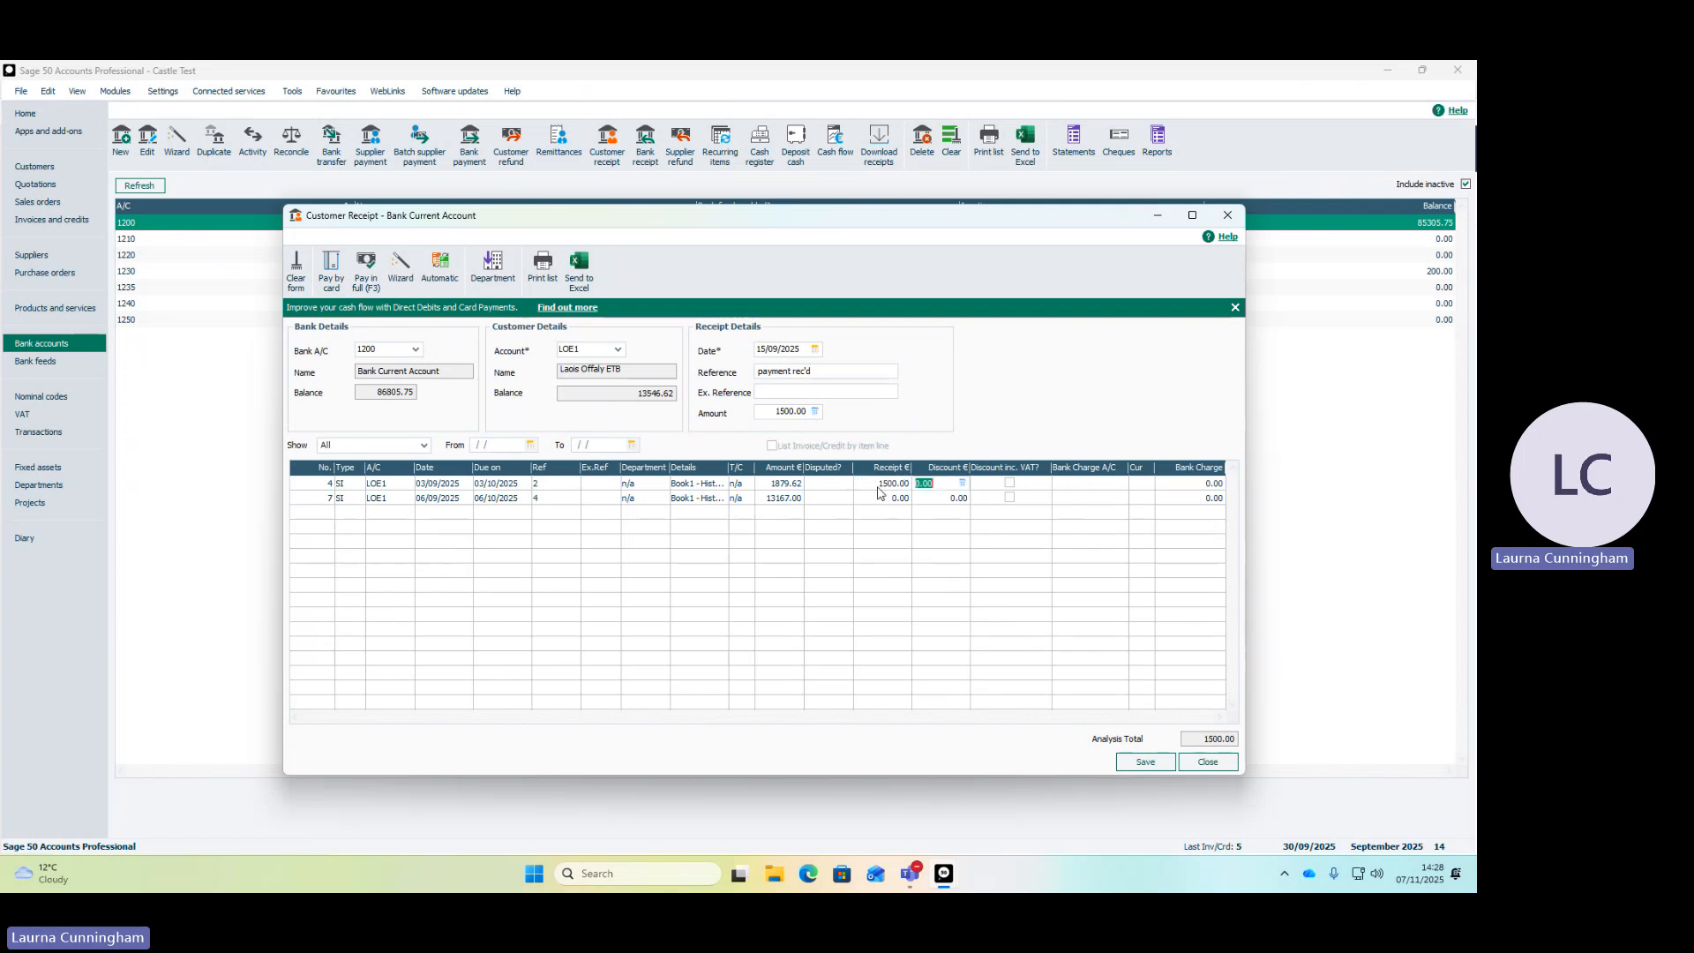
left_click(1146, 762)
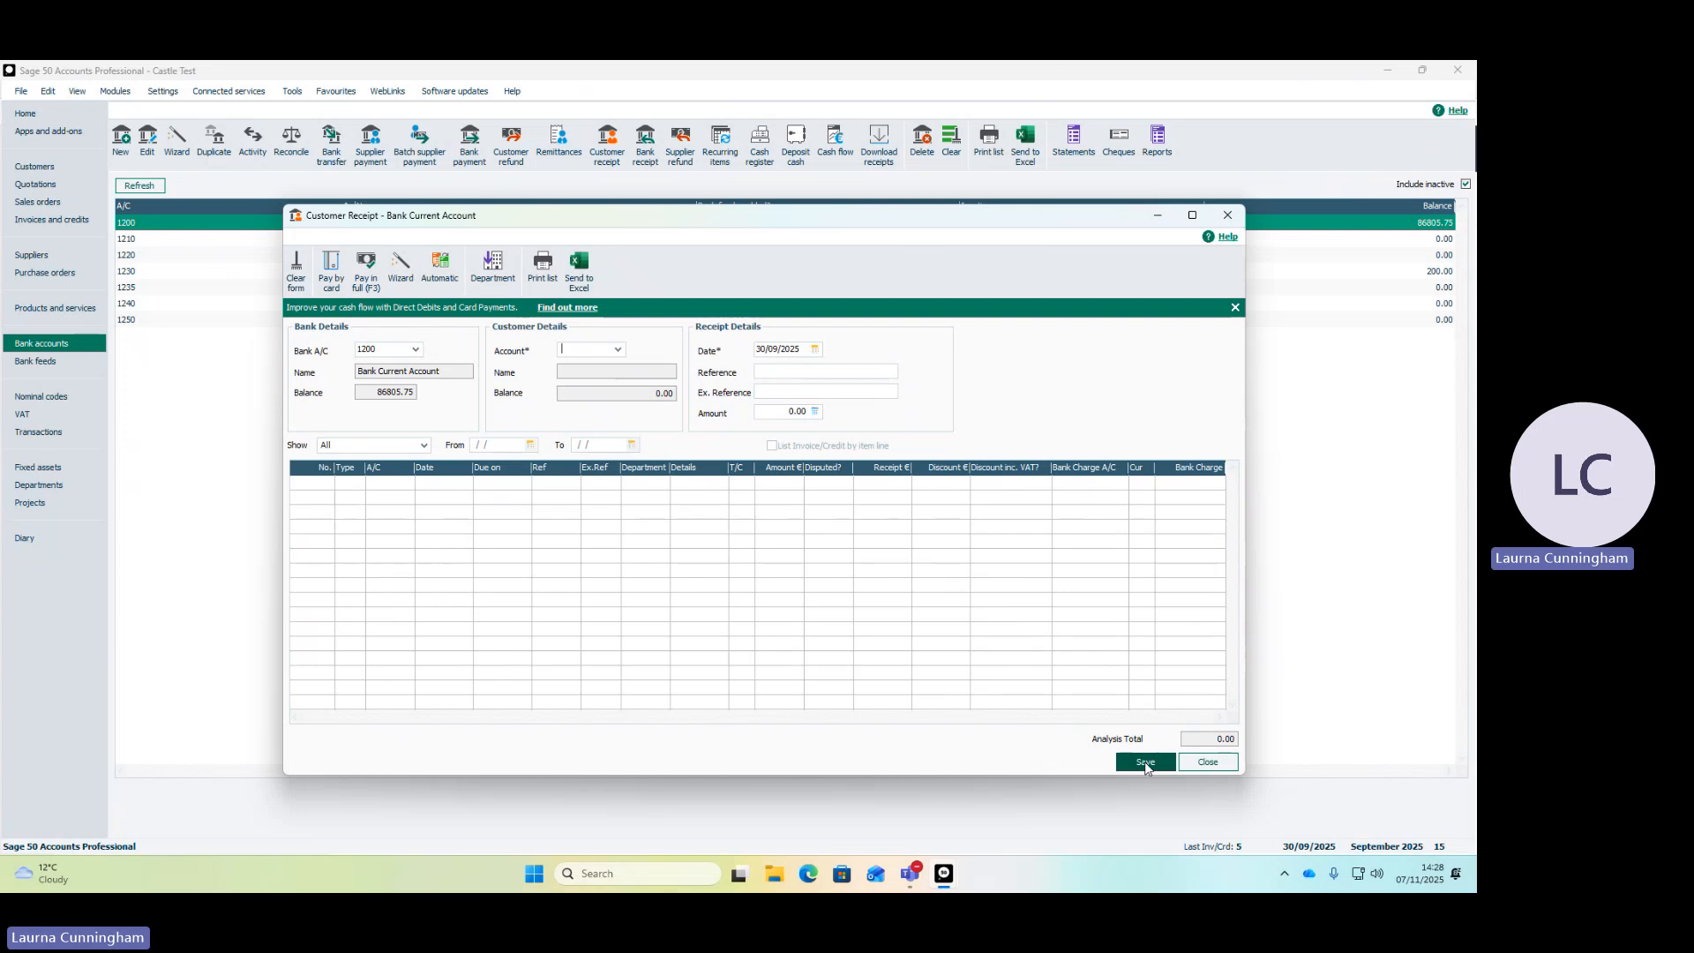
left_click(1228, 215)
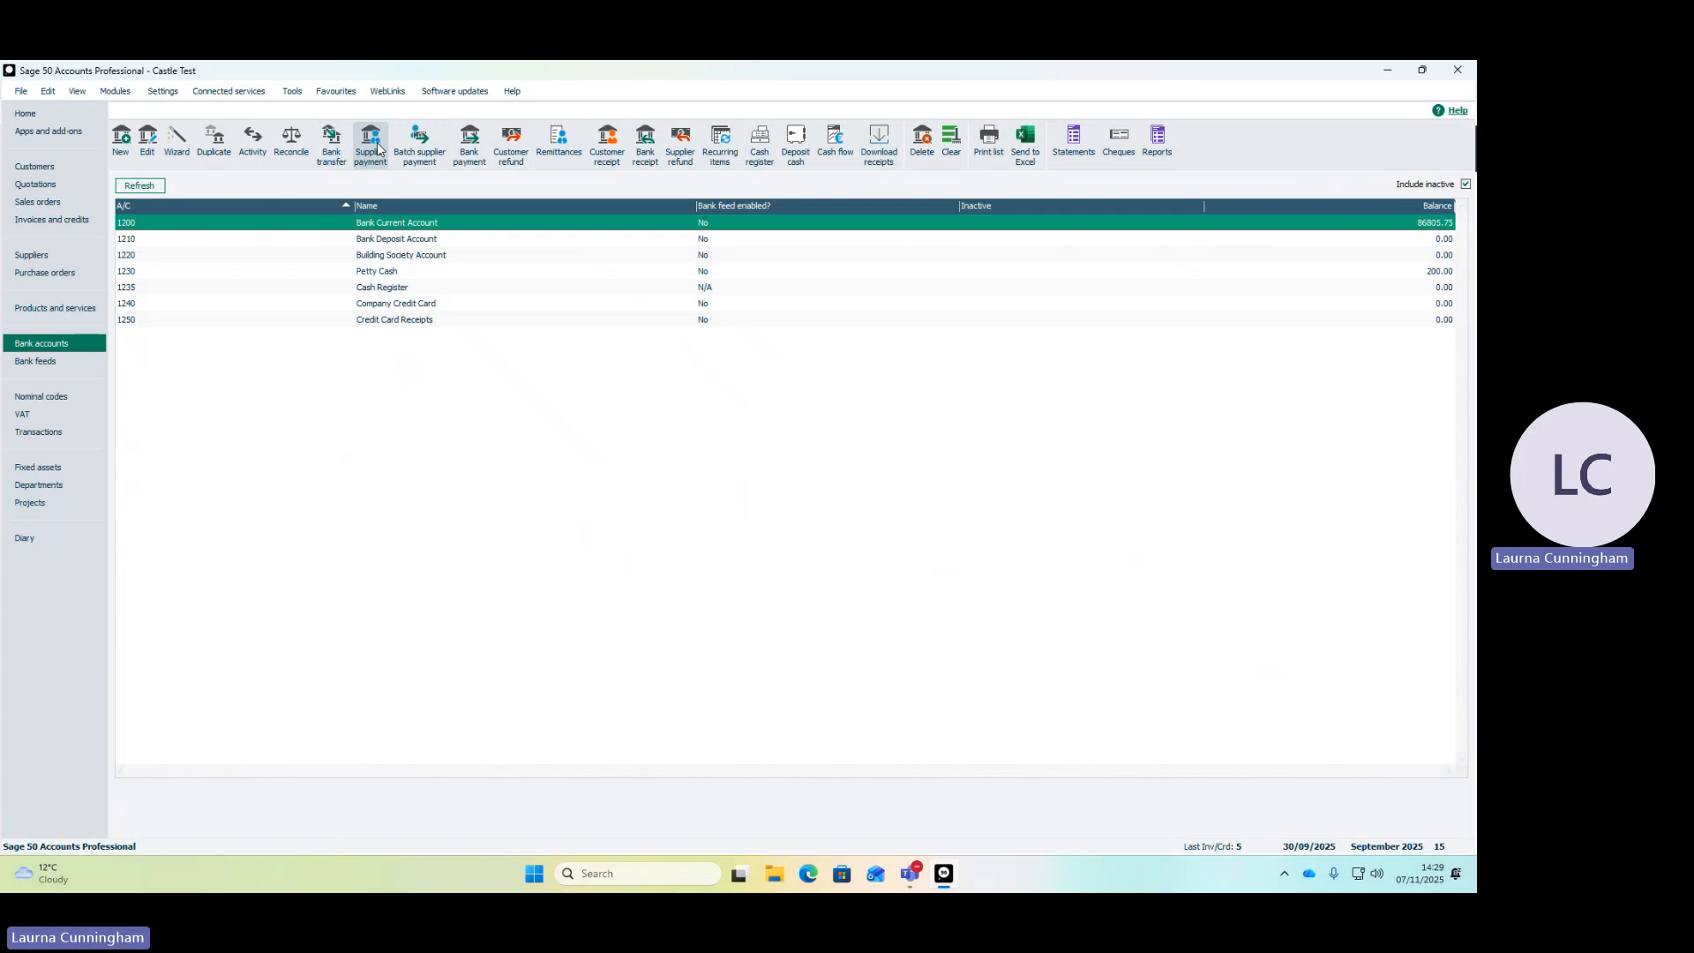
Start a batch supplier credit for Bob's Books dated 15/09/2025
left_click(53, 255)
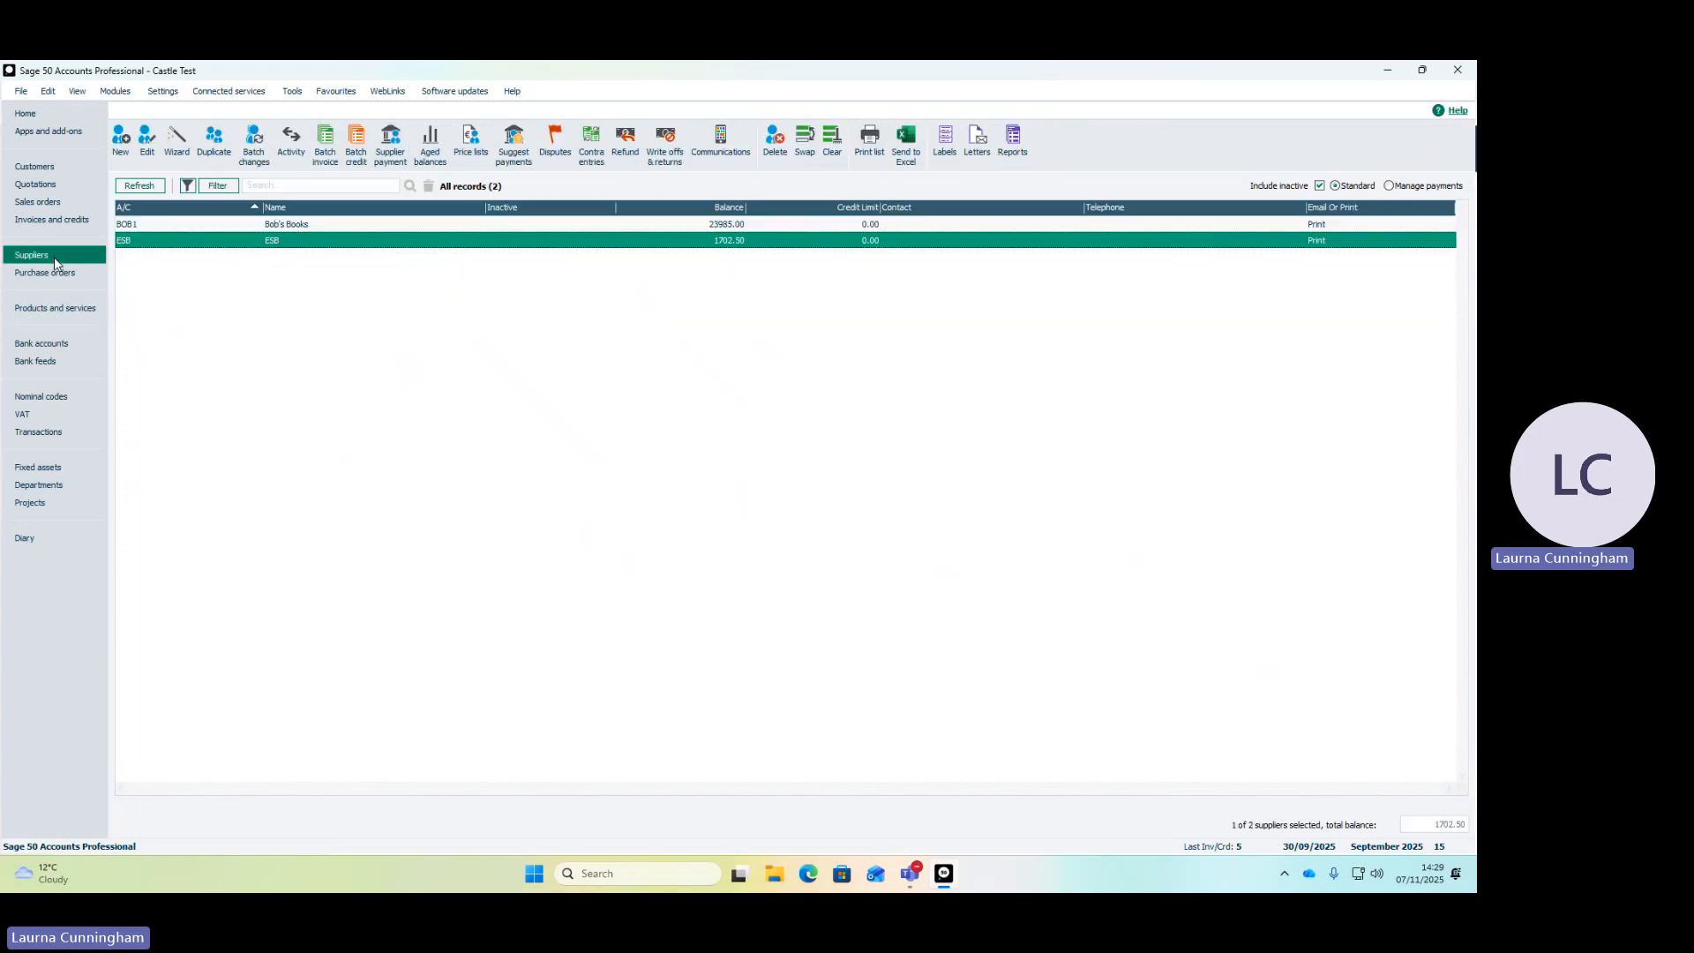
left_click(341, 224)
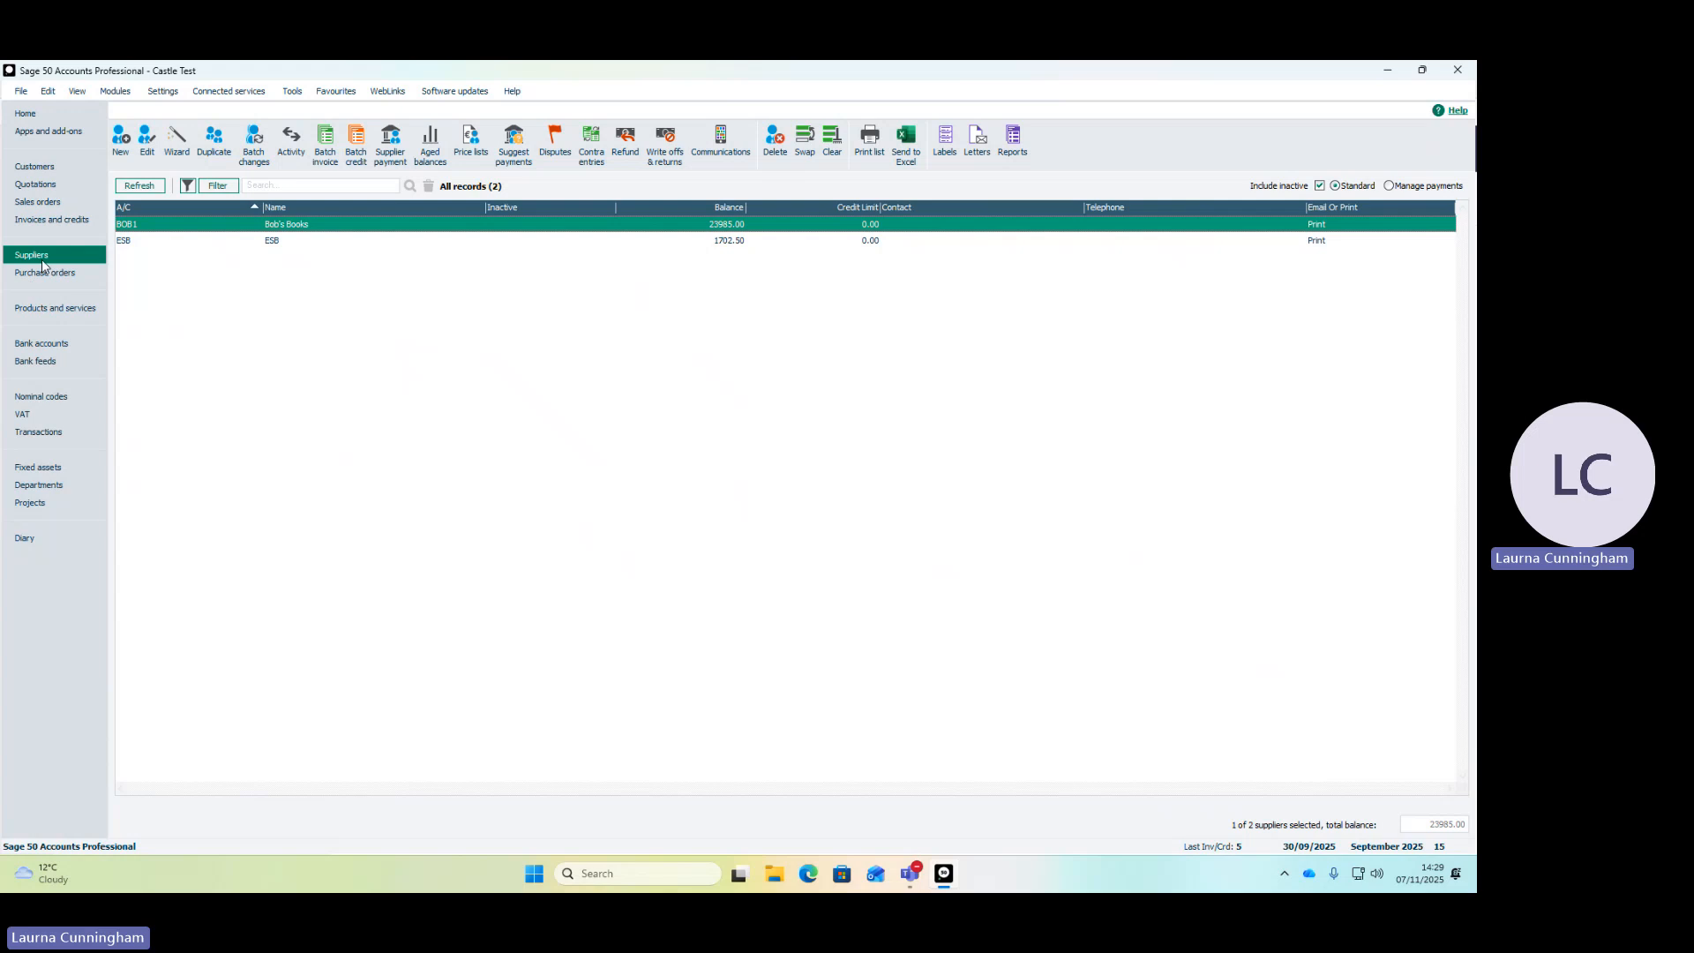
left_click(355, 143)
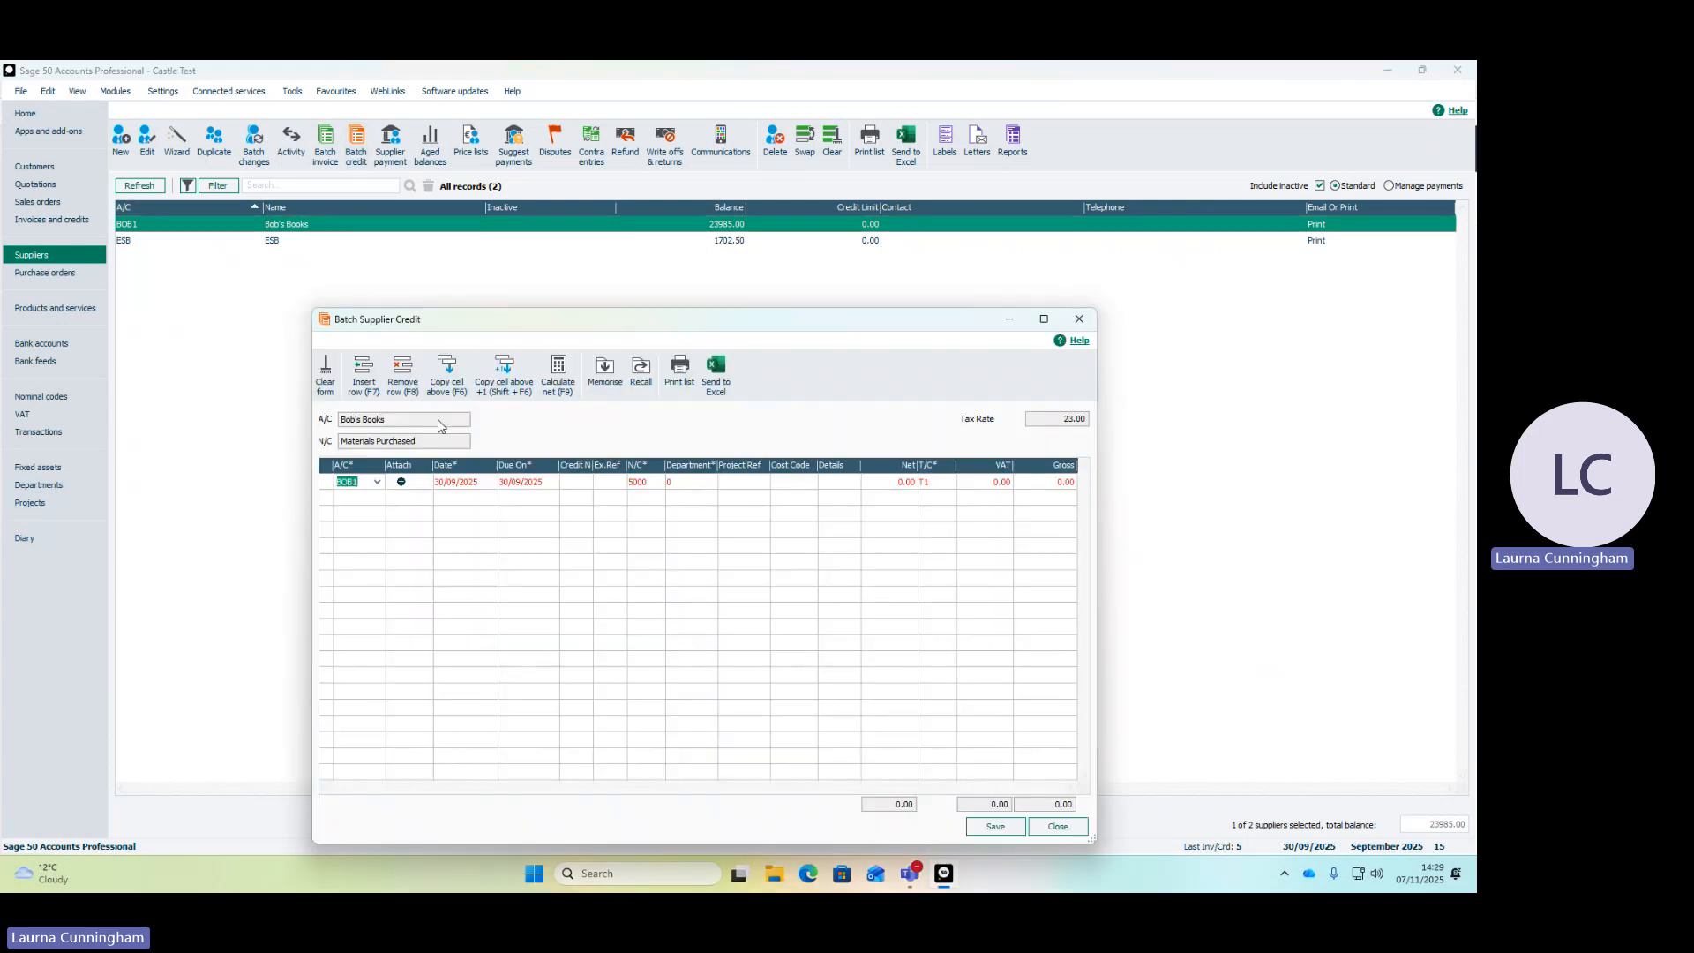
left_click(477, 481)
type("15/09/2025")
Enter 180 as the net amount of the Bob's Books credit
key("Tab")
key("Tab")
key("Tab")
key("Tab")
key("Tab")
key("Tab")
key("Tab")
key("Tab")
type("180")
key("Tab")
Save the supplier credit, close the batch window and review the account activity of Bob's Books
left_click(997, 827)
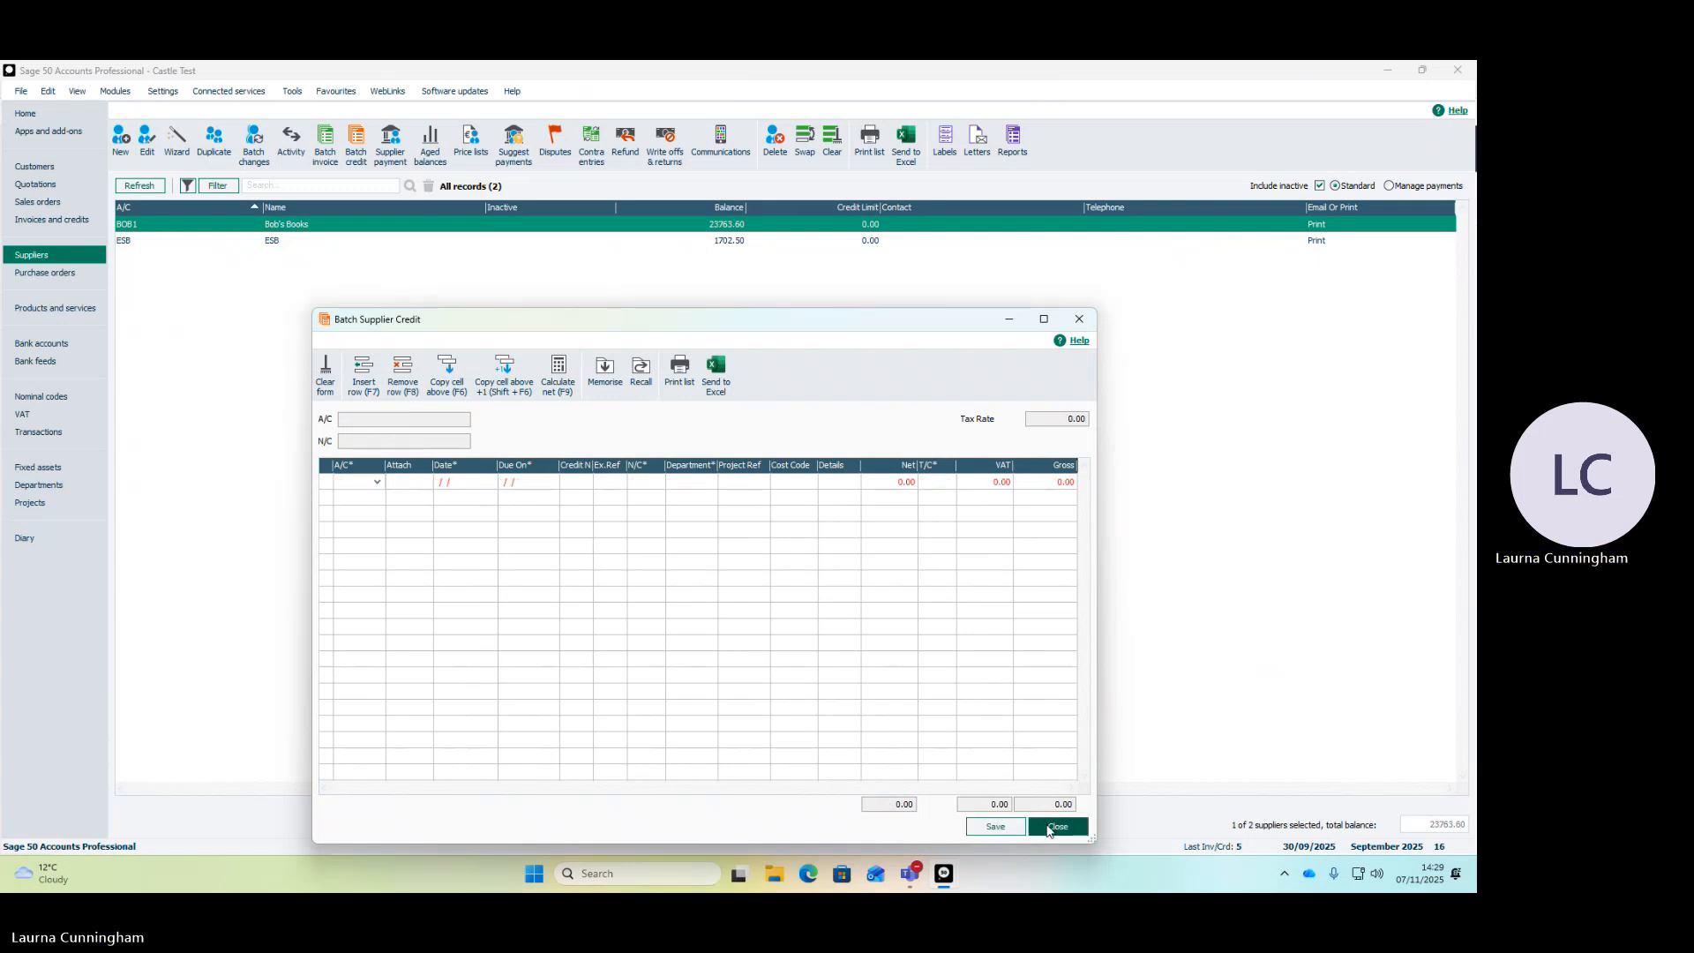
left_click(1043, 825)
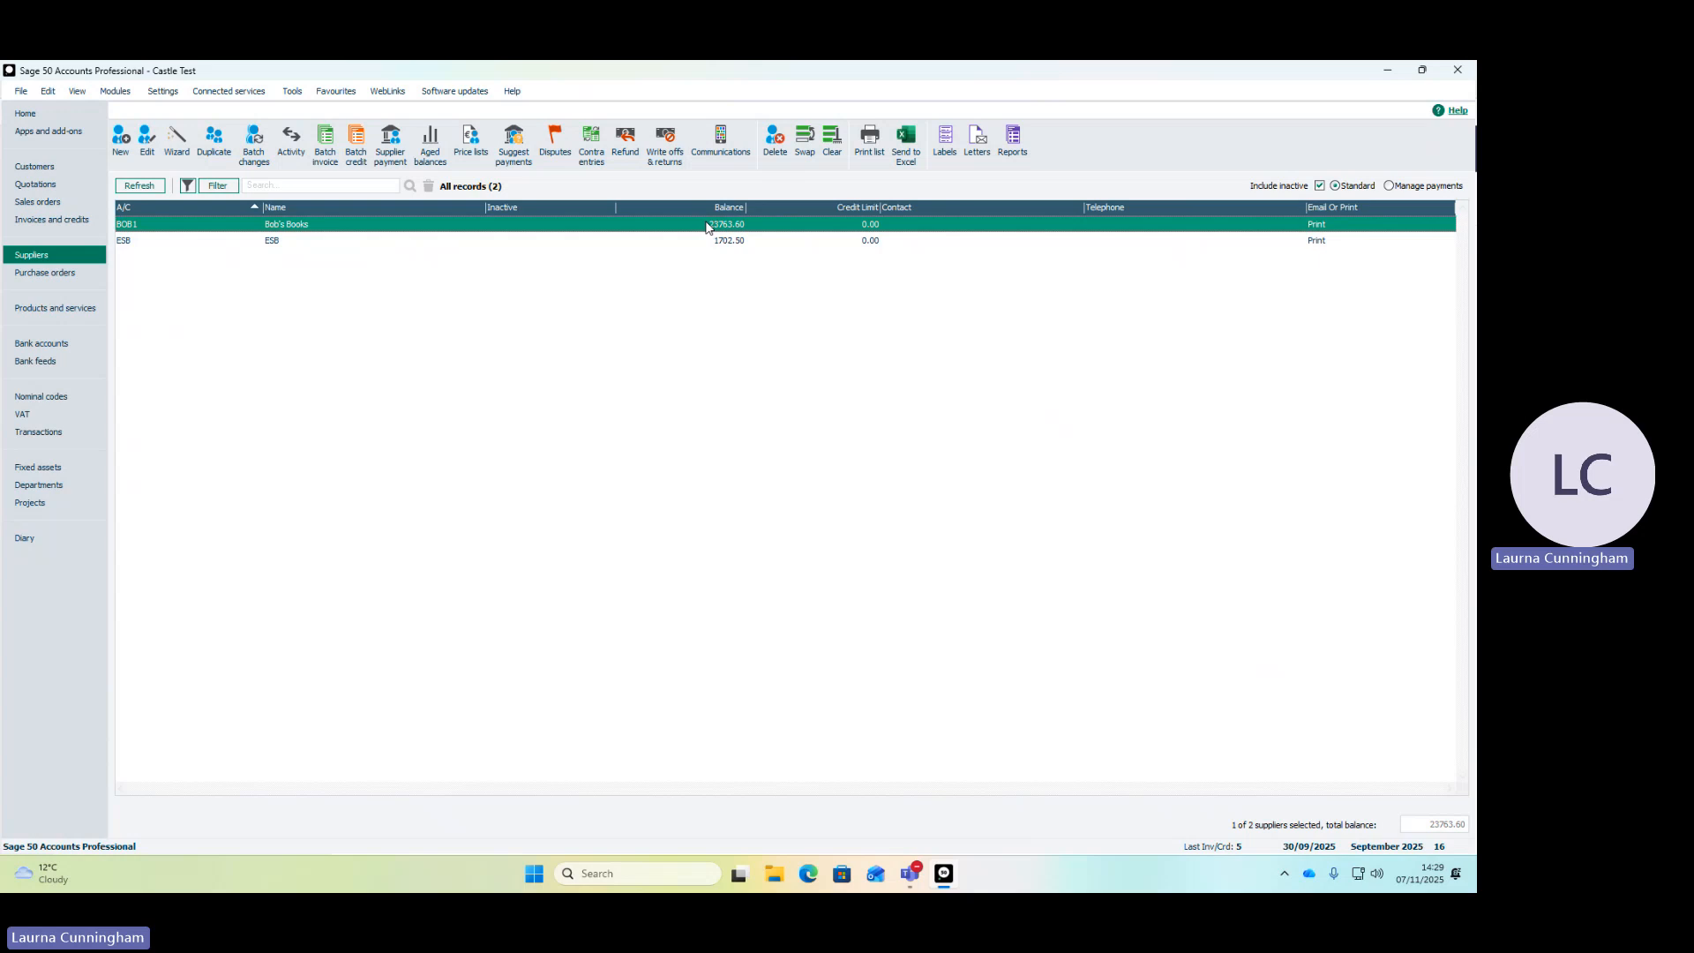
left_click(292, 142)
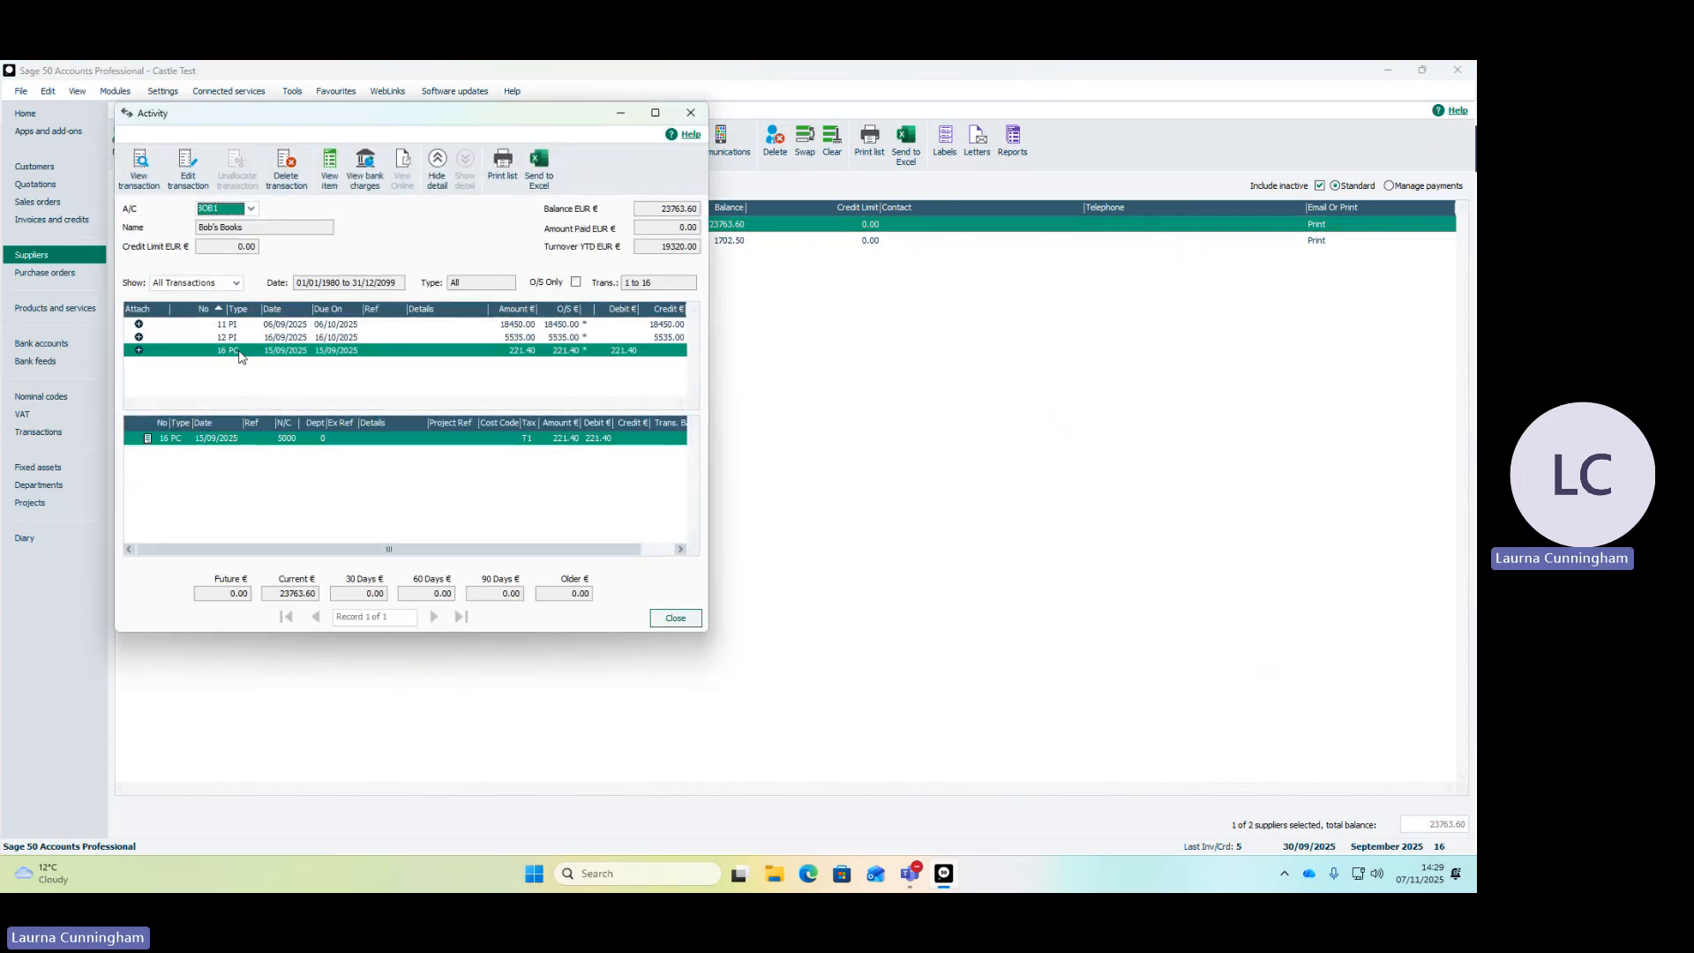
left_click(686, 622)
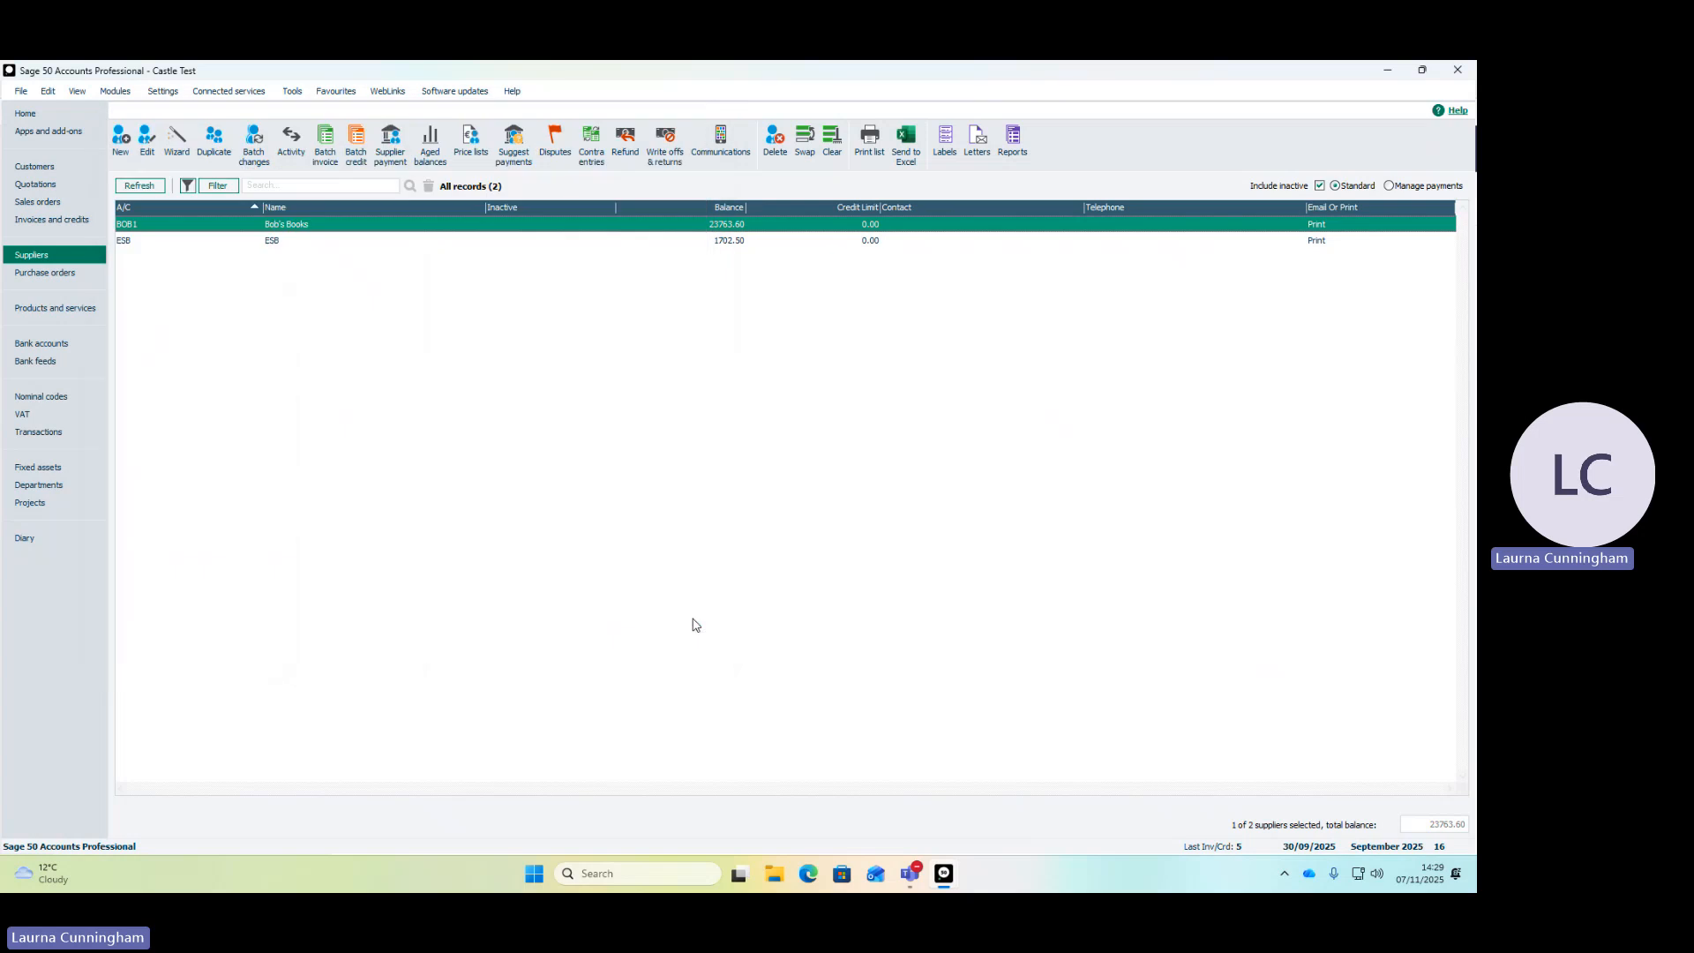
Start a supplier payment from Bank Current Account 1200 for Bob's Books, dated 15/09/2025 with reference pc16
left_click(49, 350)
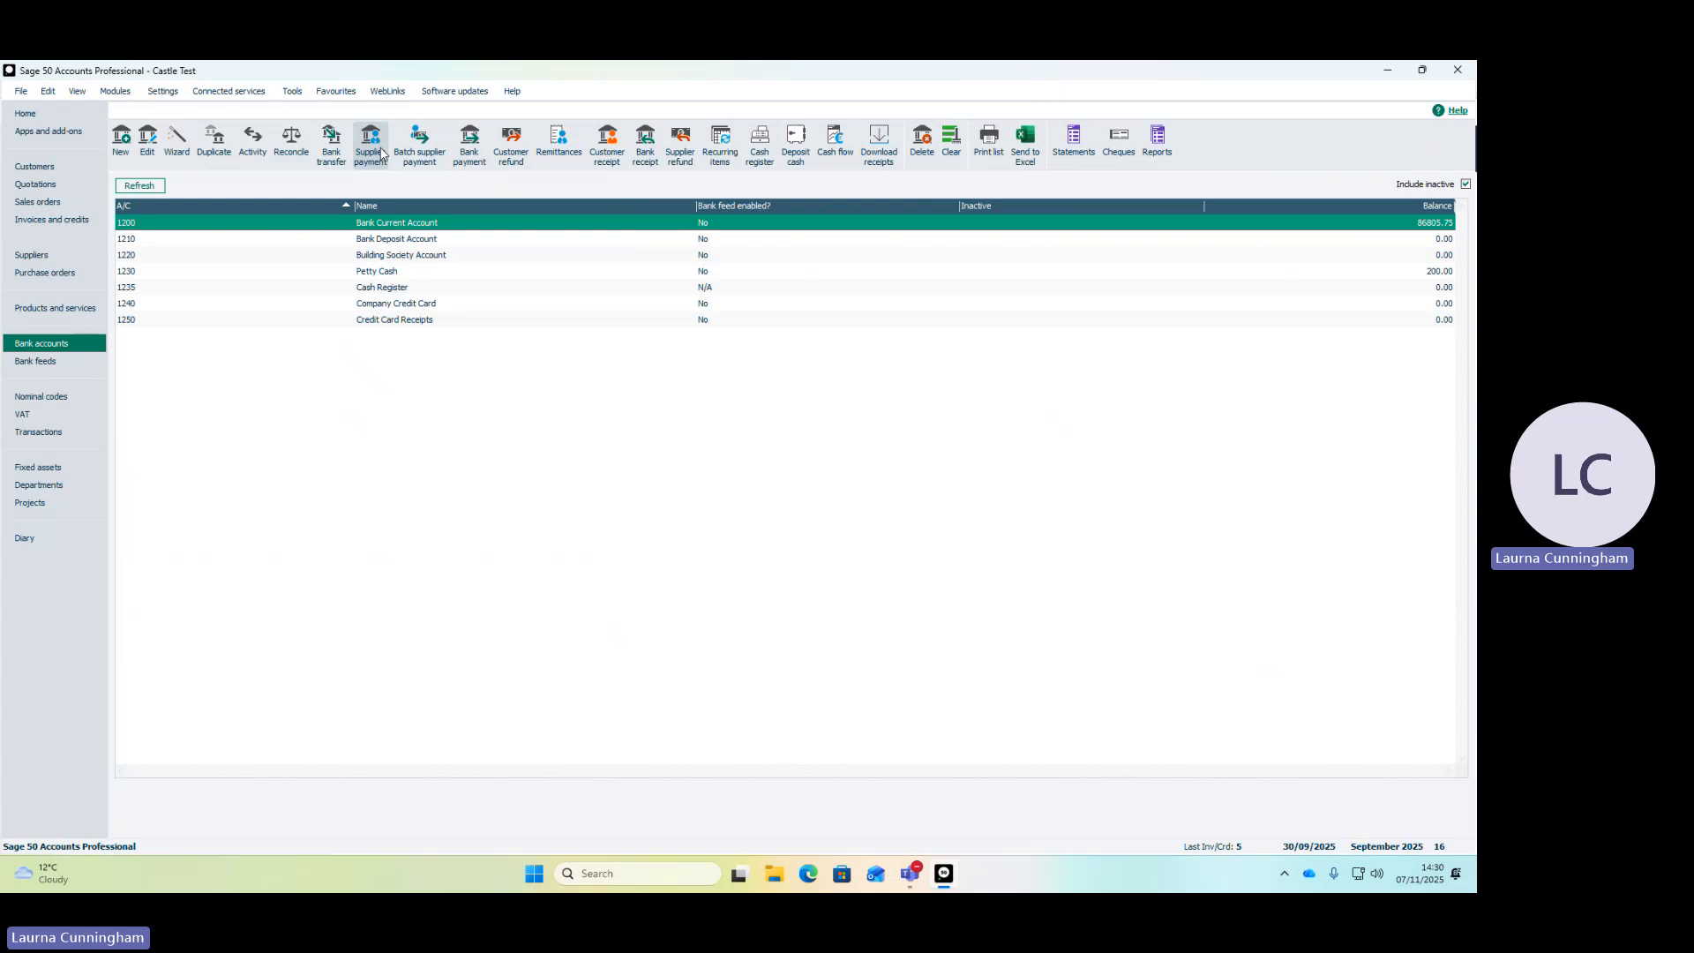
left_click(382, 155)
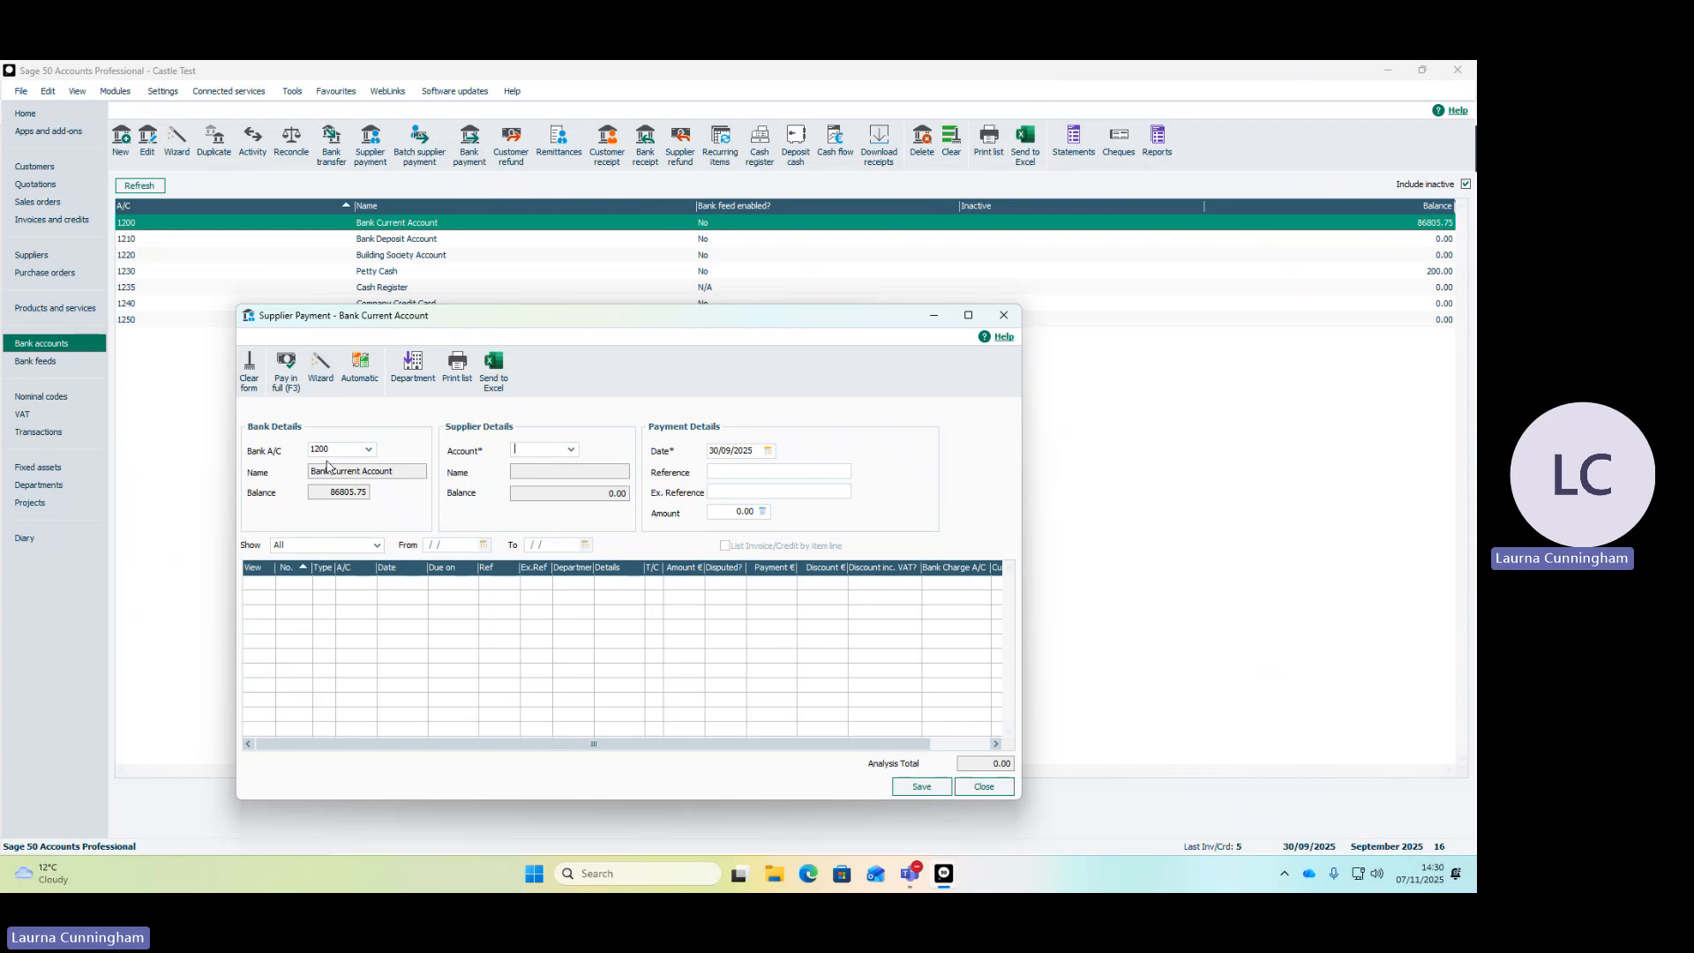
left_click(571, 449)
double_click(616, 554)
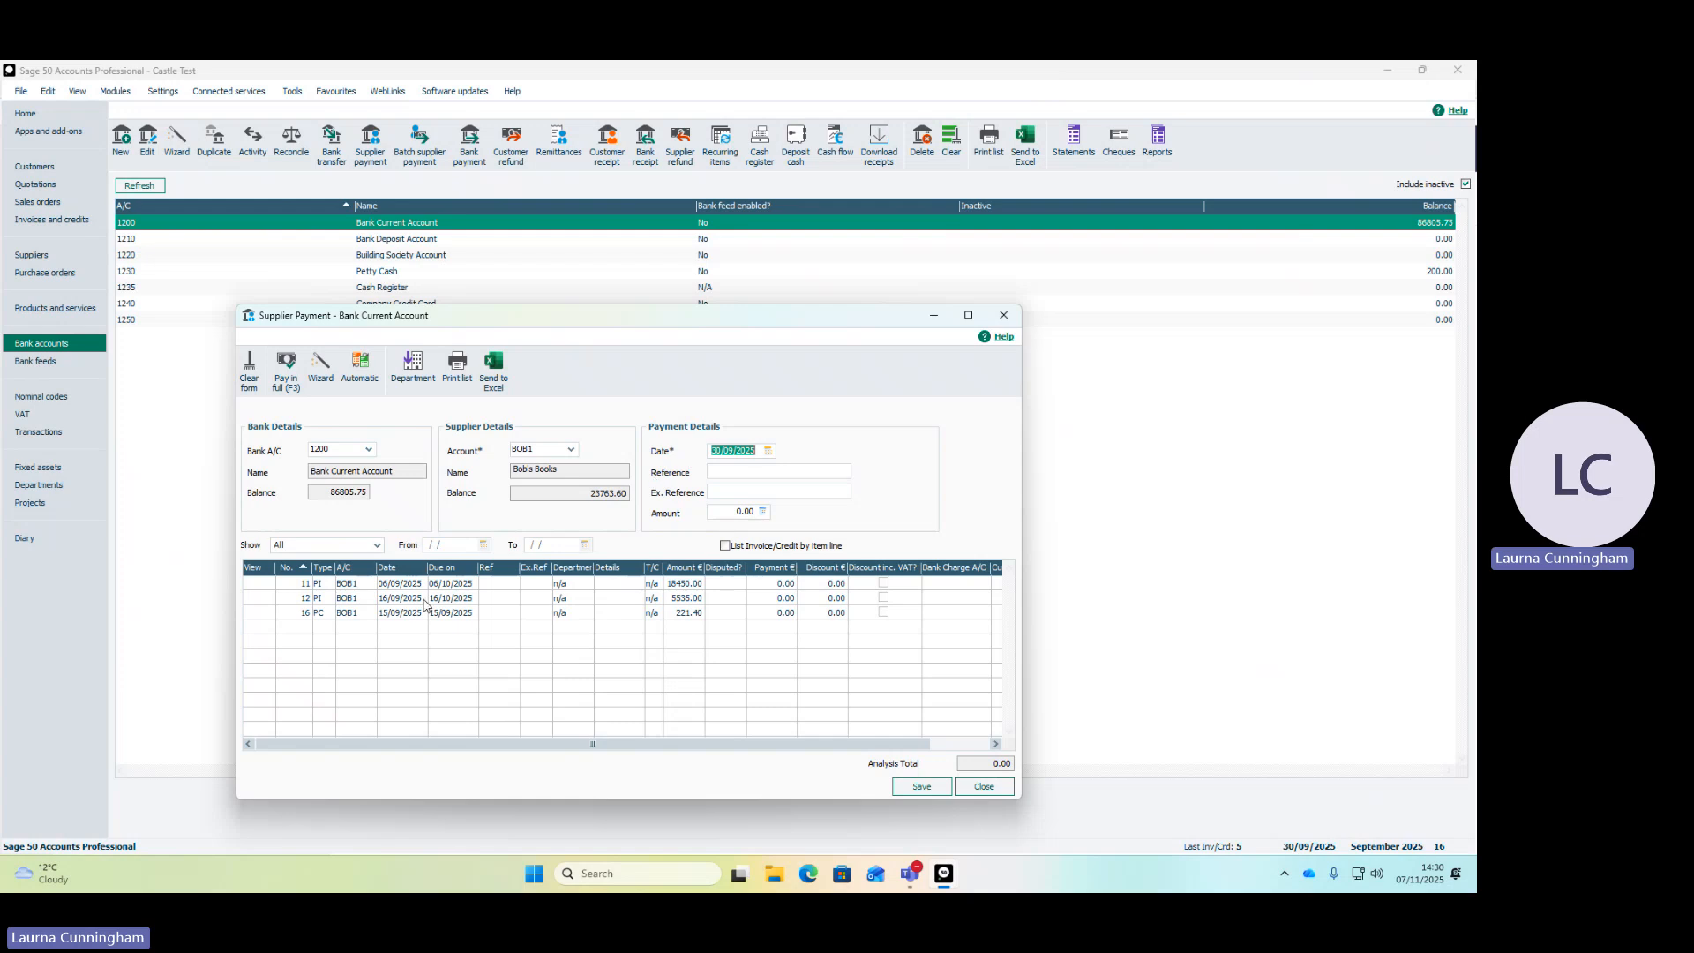
type("150925")
key("Tab")
type("pc")
Allocate 221.40 on the credit note dated 15/09/2025 and against the invoice dated 06/09/2025, then save and close the payment window
left_click(776, 612)
type("221")
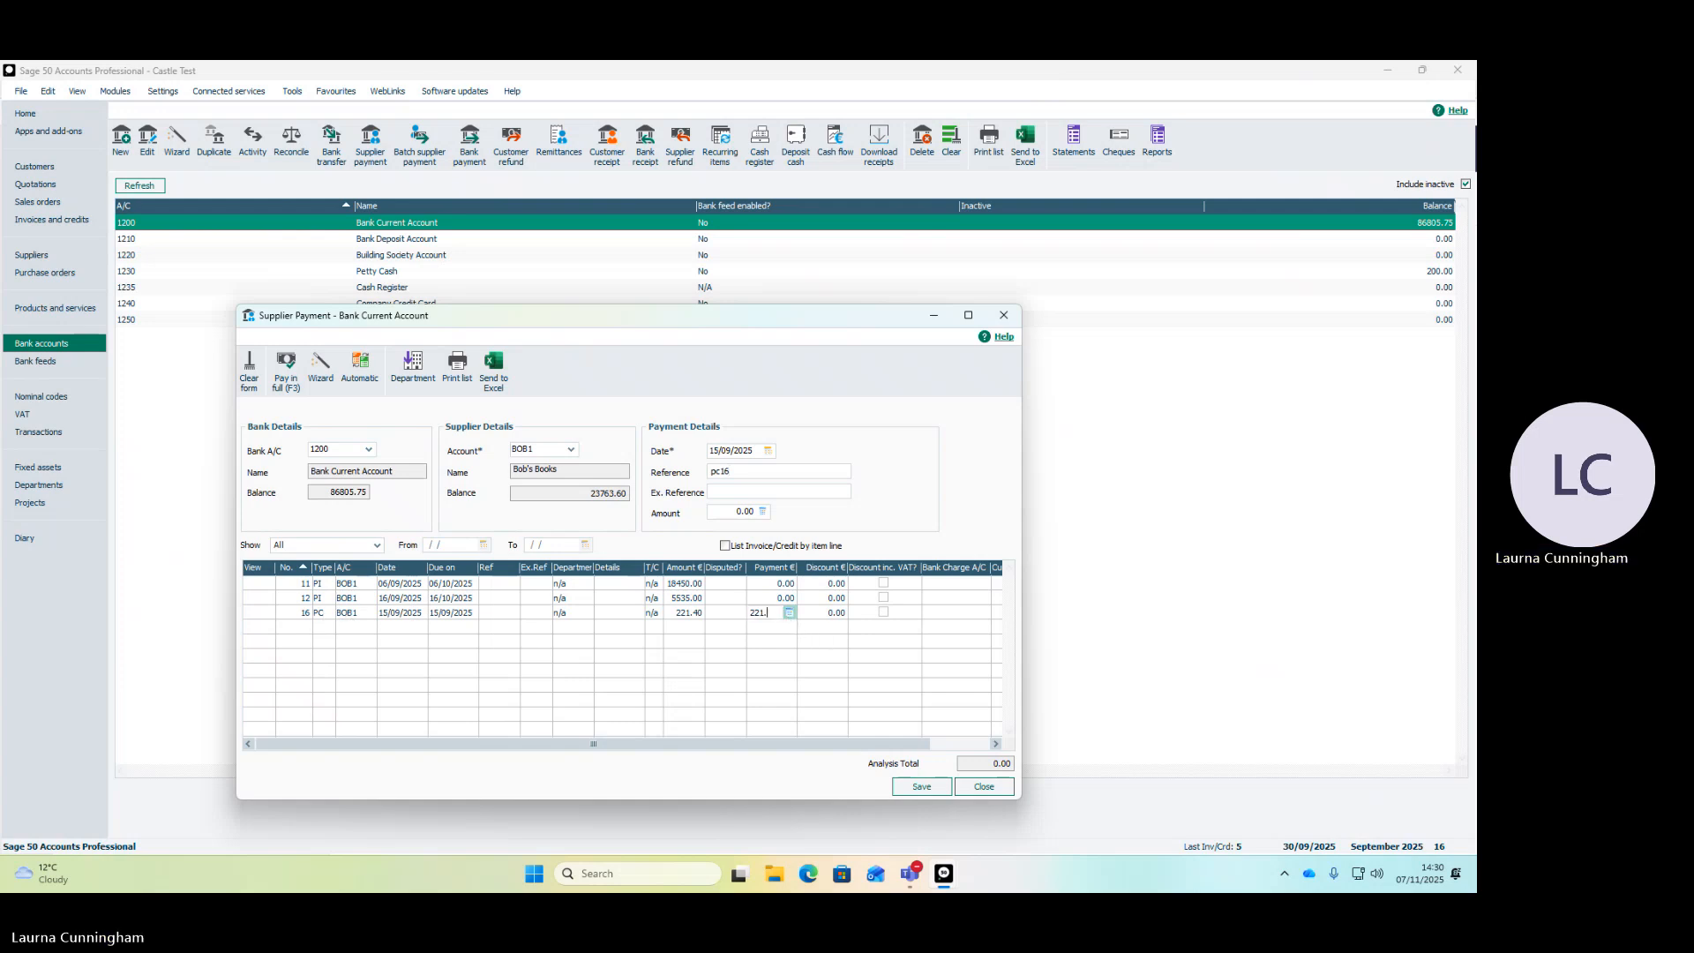
type(".40")
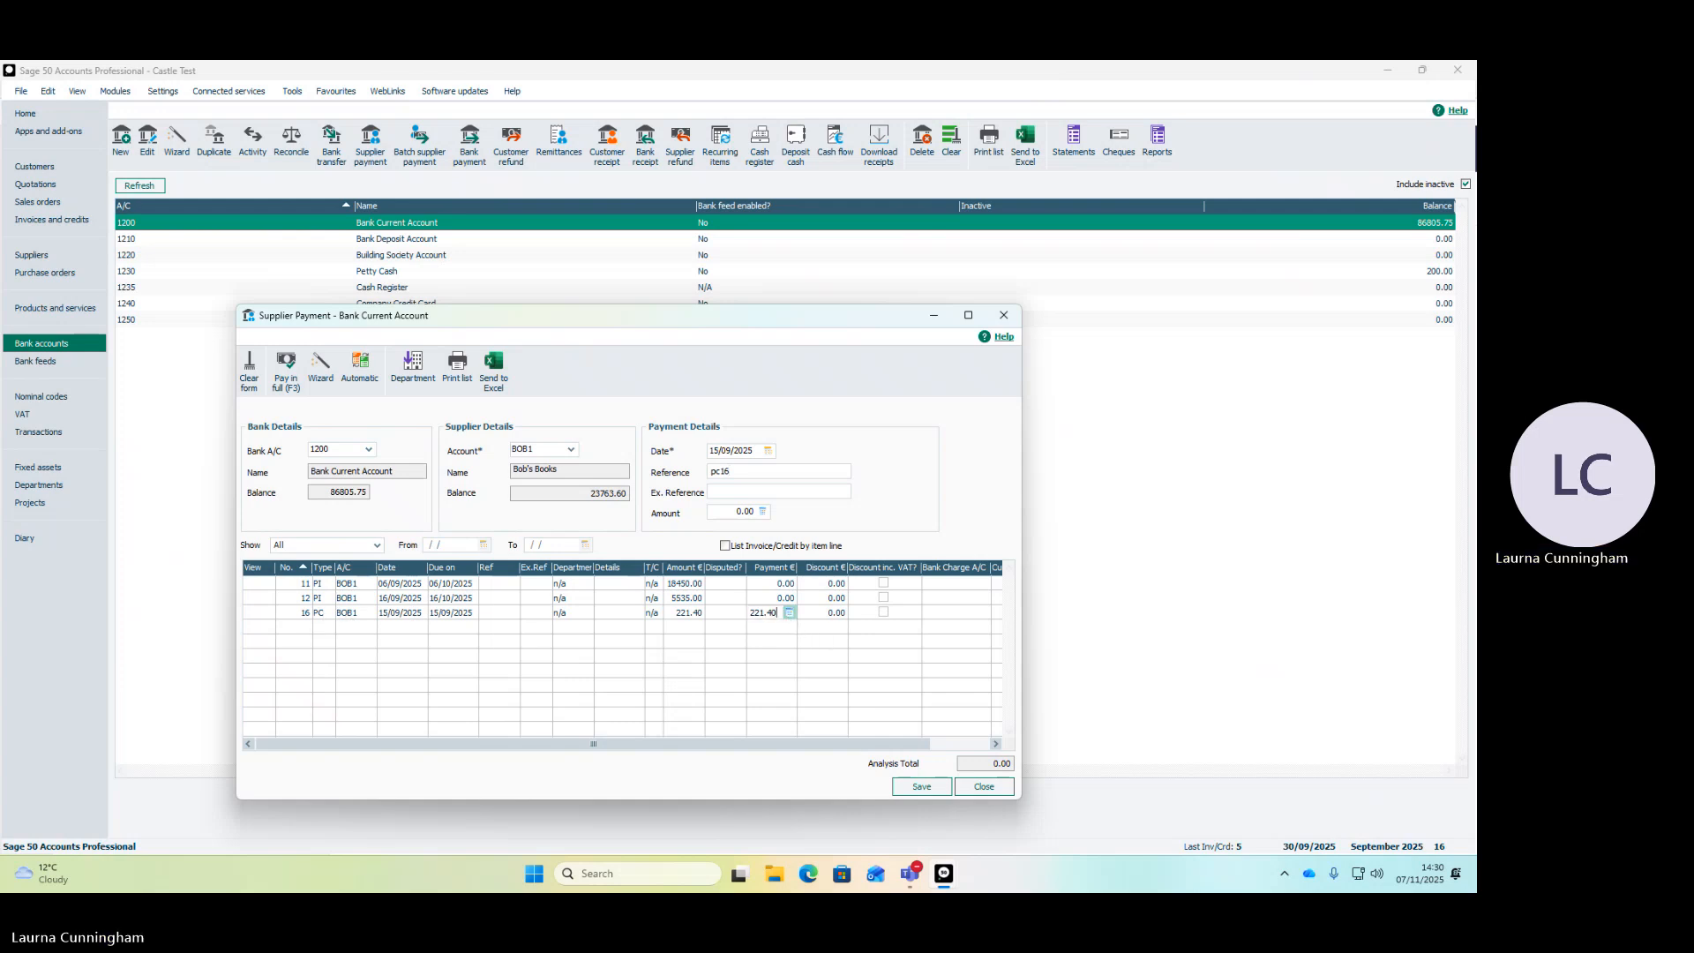
left_click(764, 584)
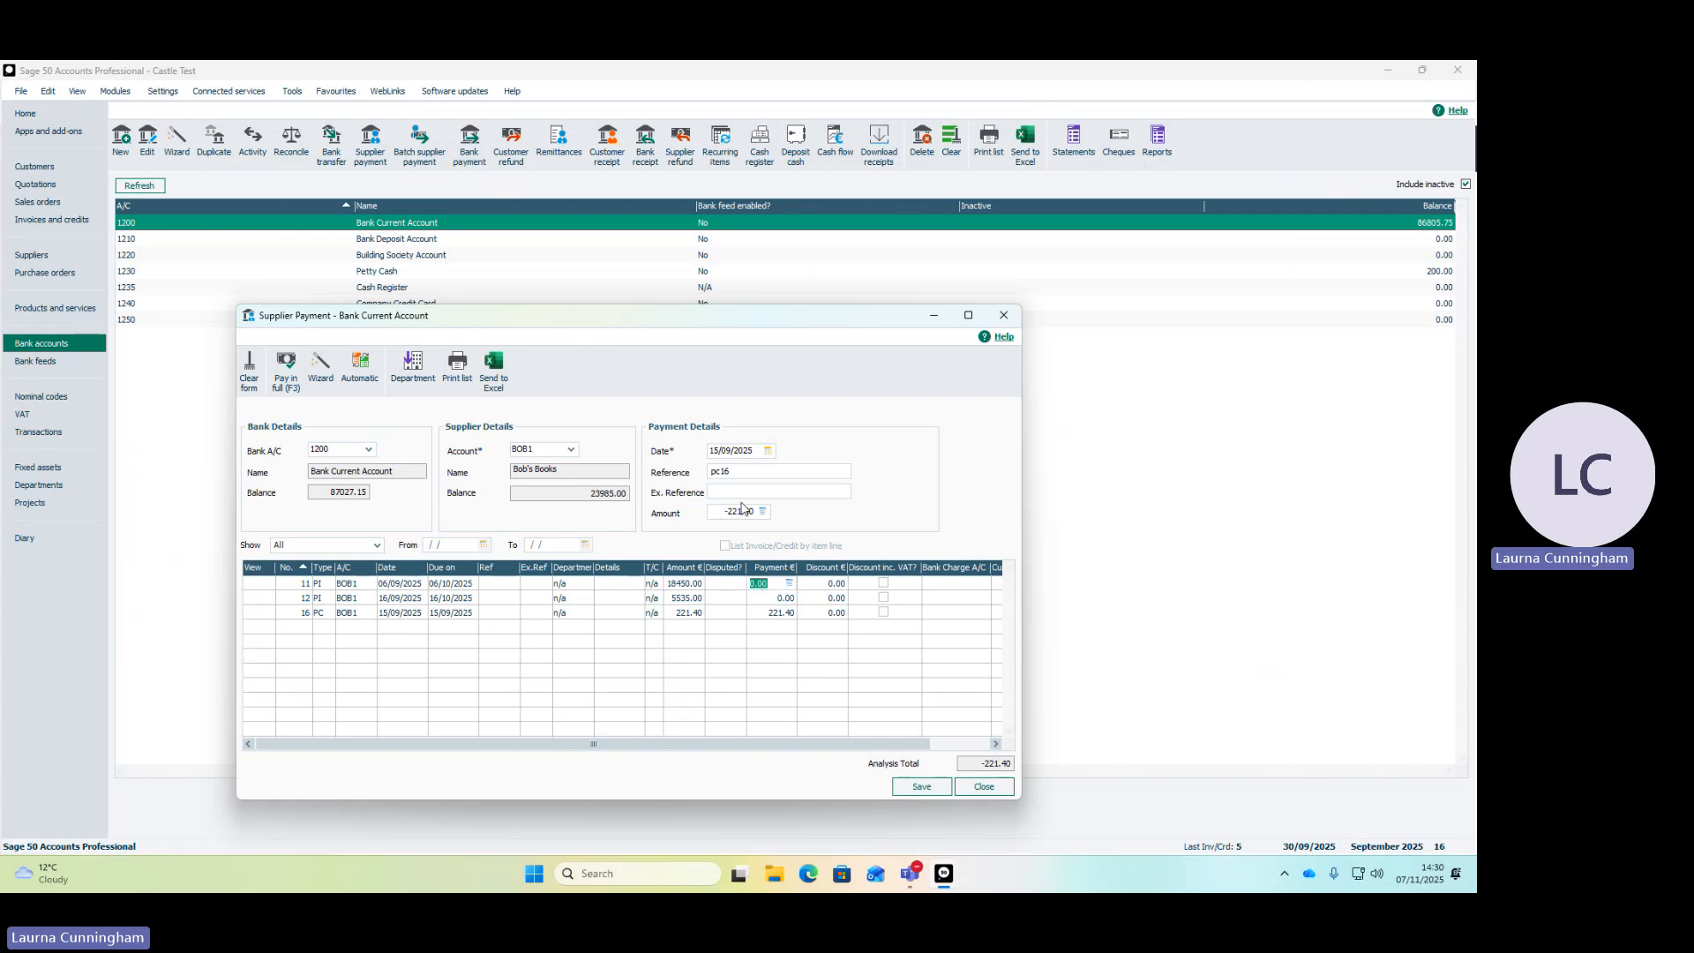
type("221.40")
key("Tab")
left_click(914, 788)
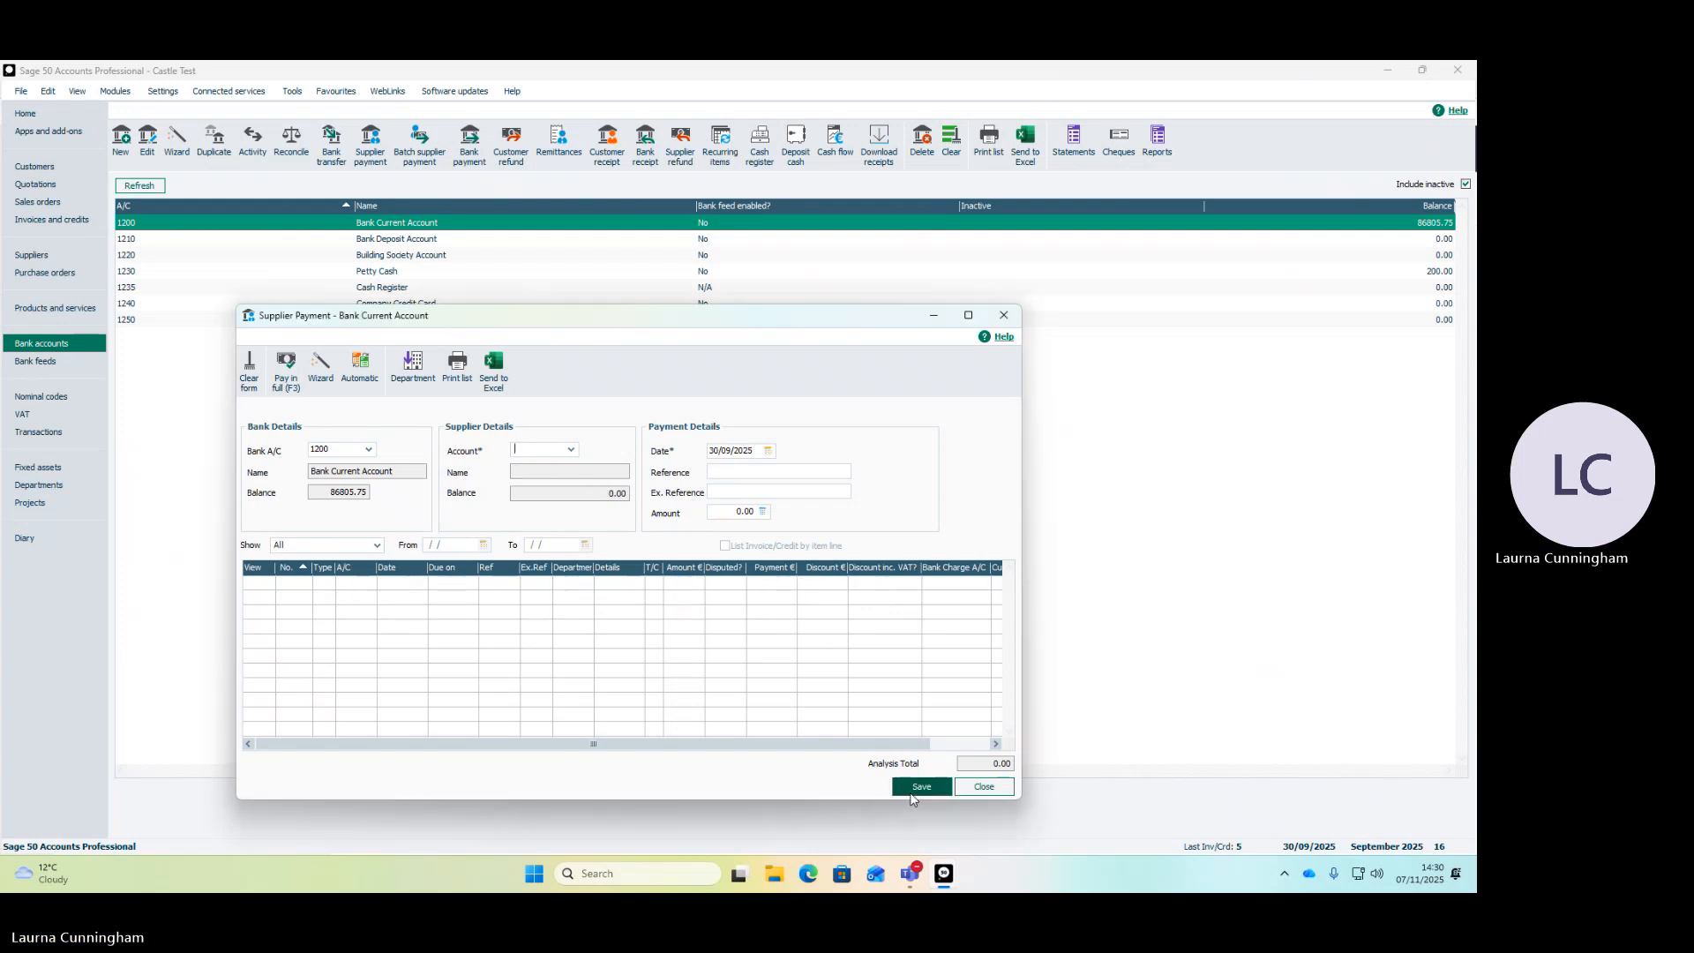
left_click(980, 791)
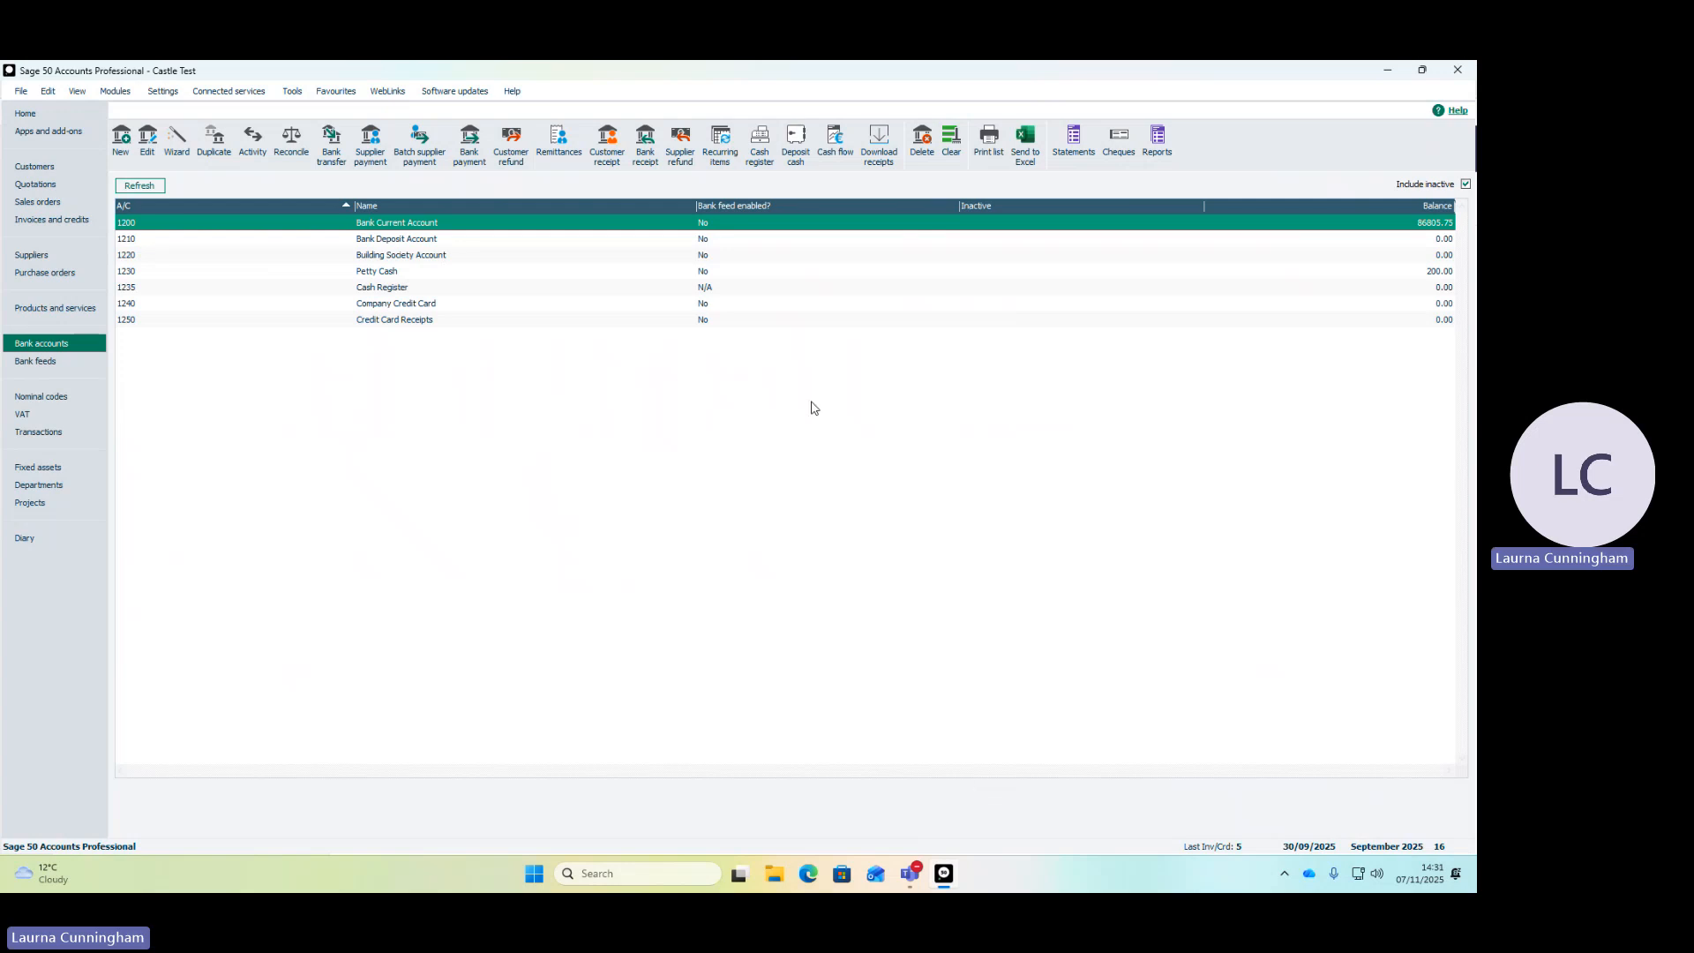
Start a supplier payment from Bank Current Account 1200 for ESB with reference "payment on ac"
left_click(379, 147)
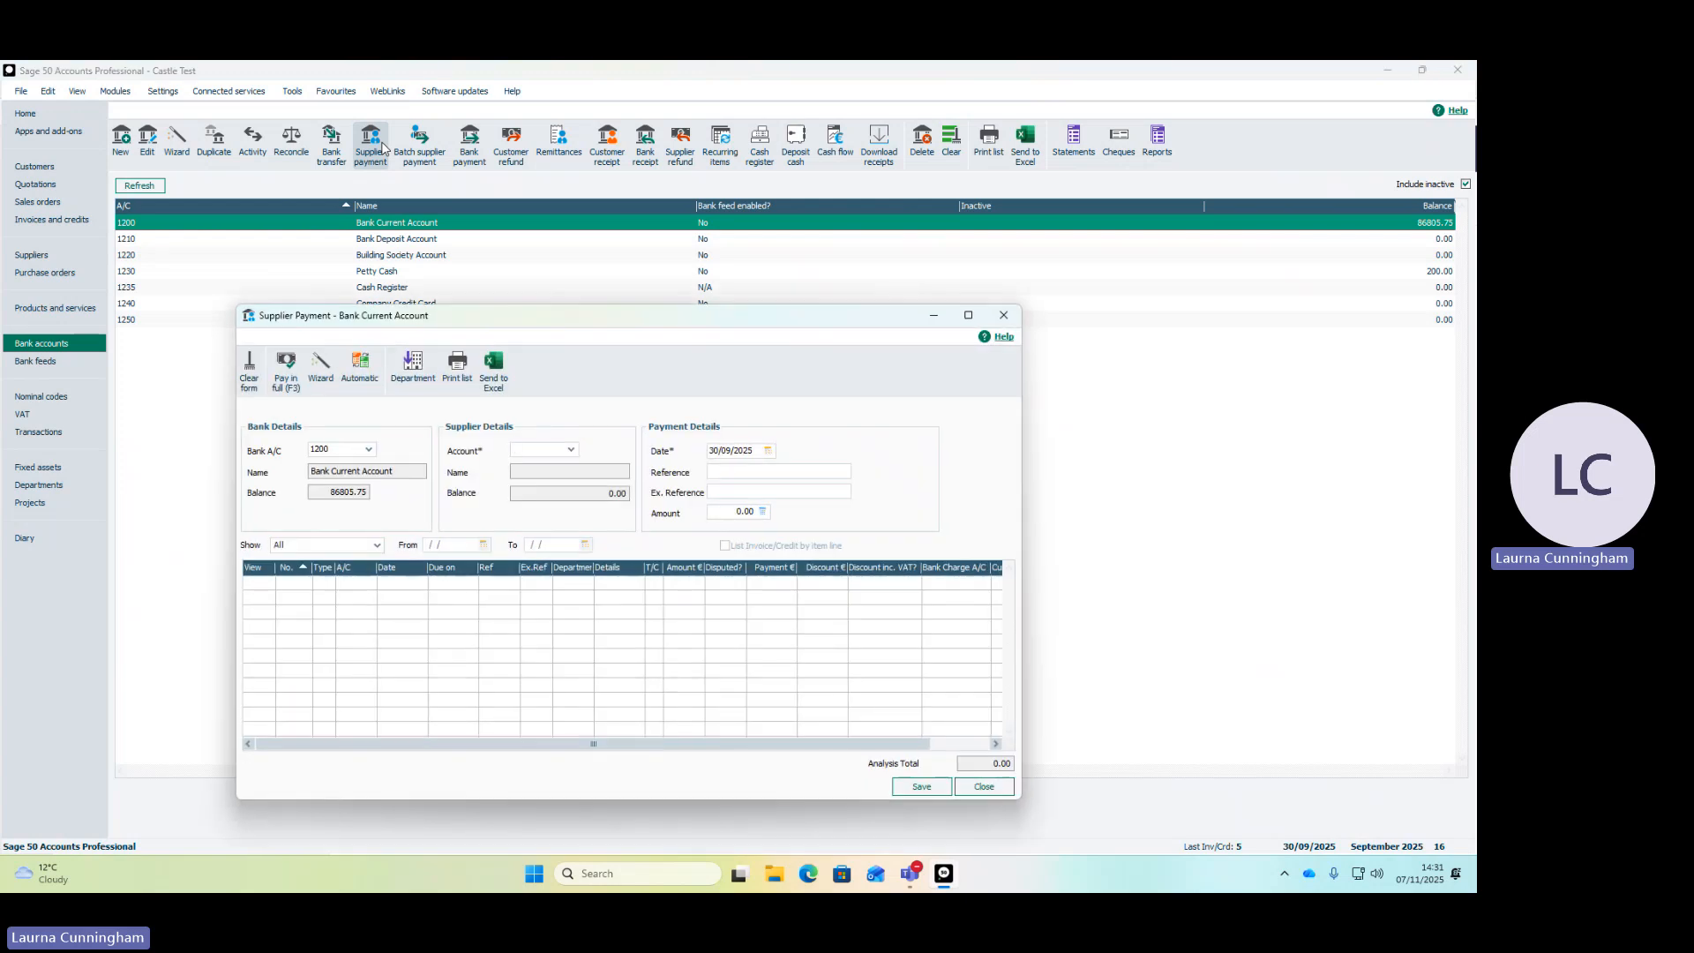
left_click(571, 450)
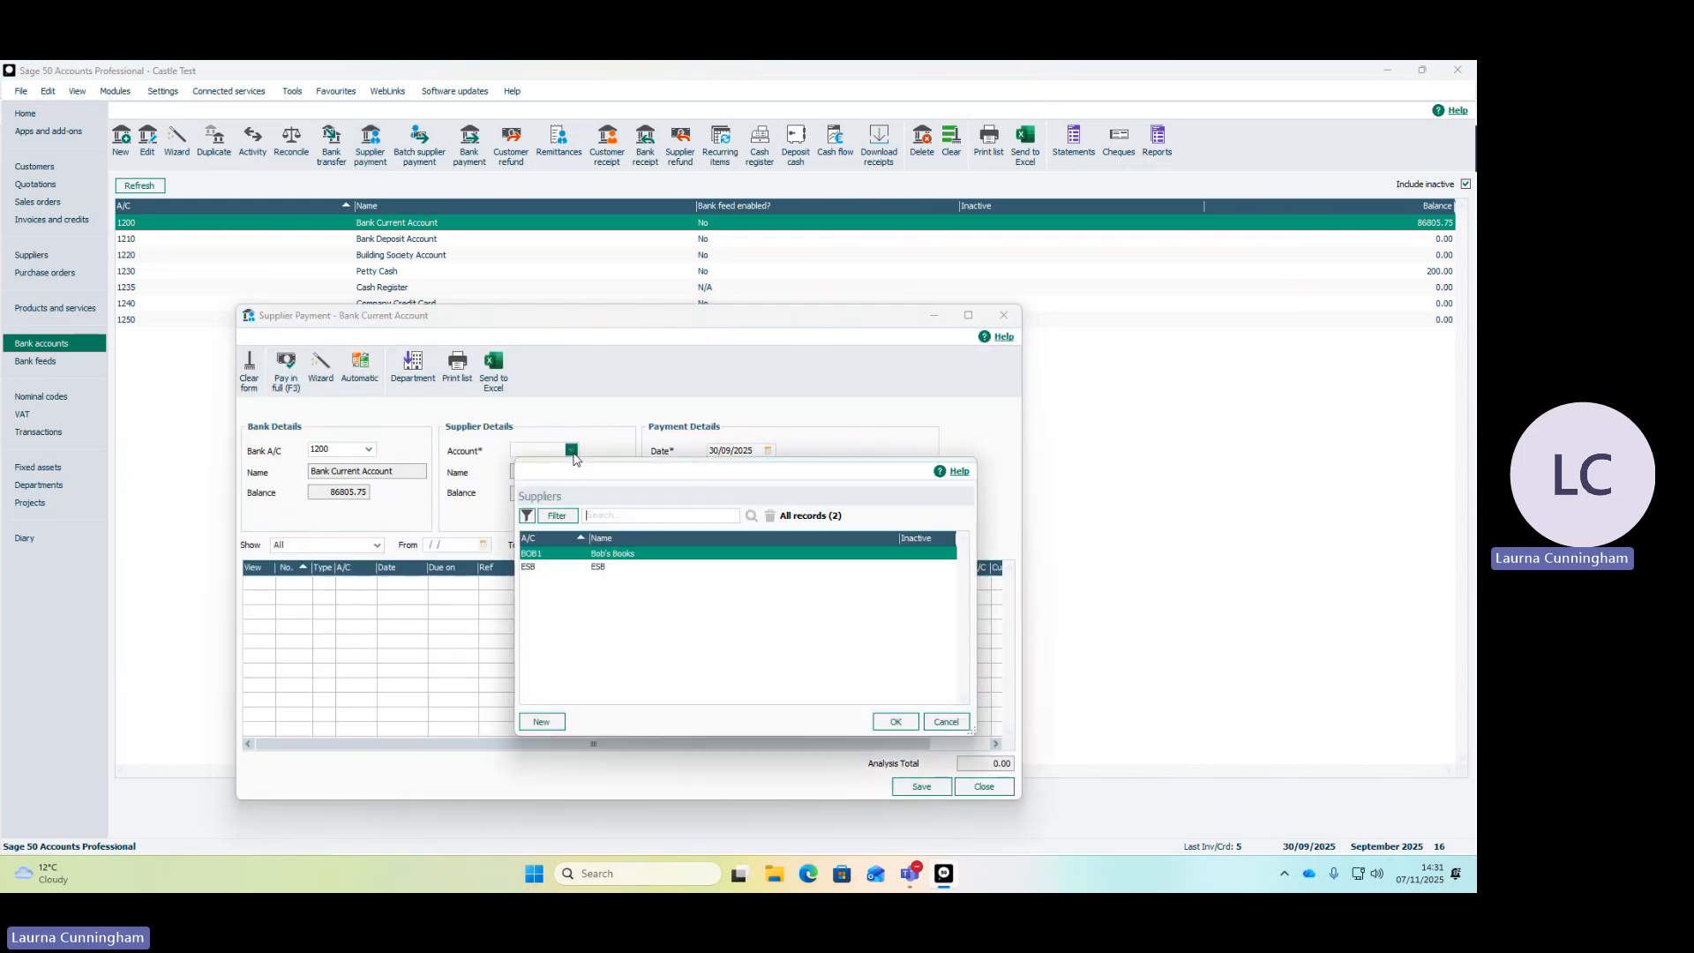
double_click(609, 567)
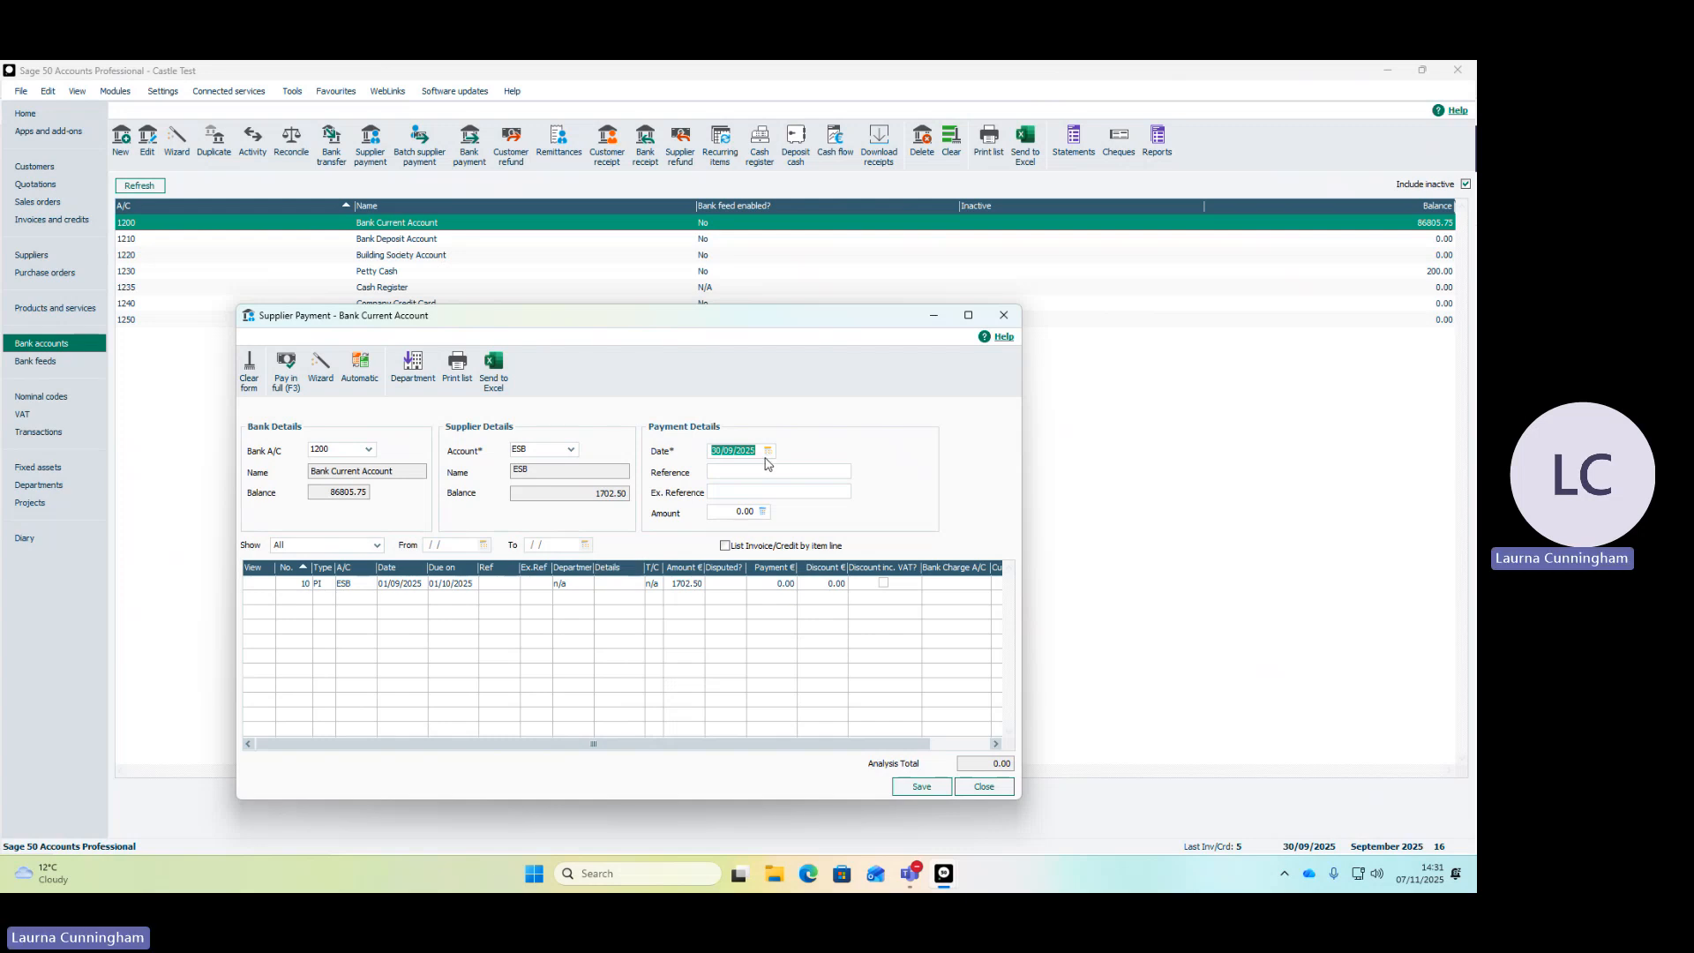
left_click(725, 473)
type("payment on ac")
Enter a payment of 1300.00 against the ESB invoice dated 01/09/2025 and save it
left_click(781, 584)
type("130")
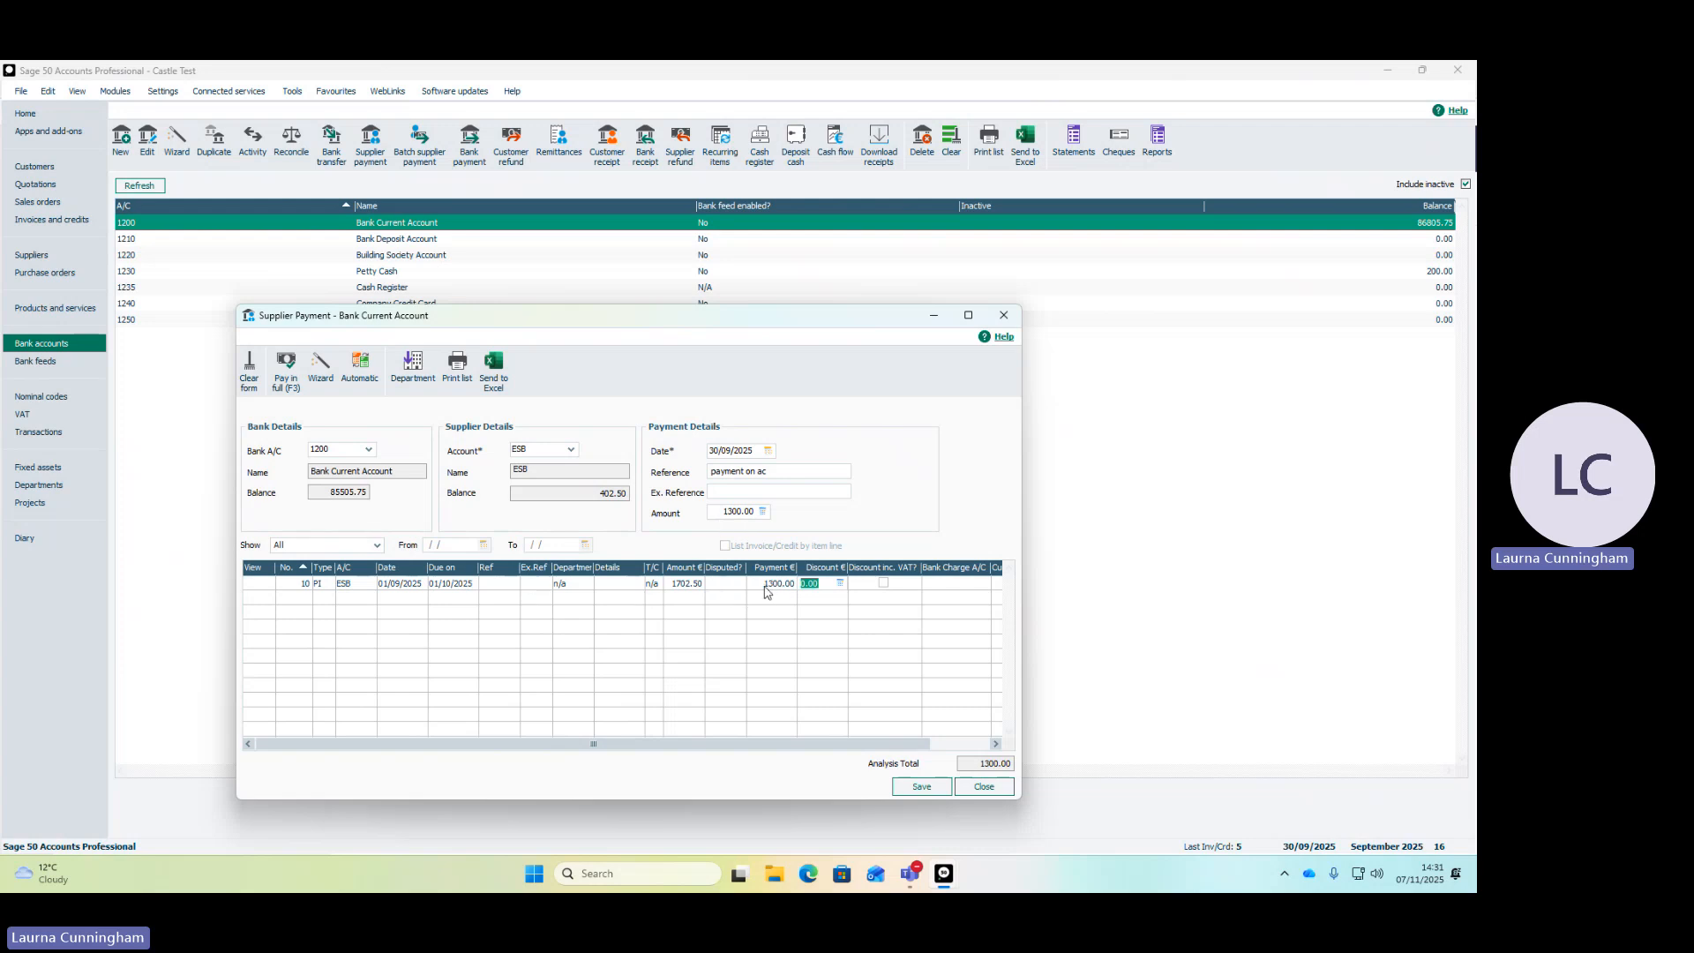
left_click(920, 785)
Set up a supplier payment for Bob's Books dated 20/09/2025 with reference "payment on acc"
left_click(571, 449)
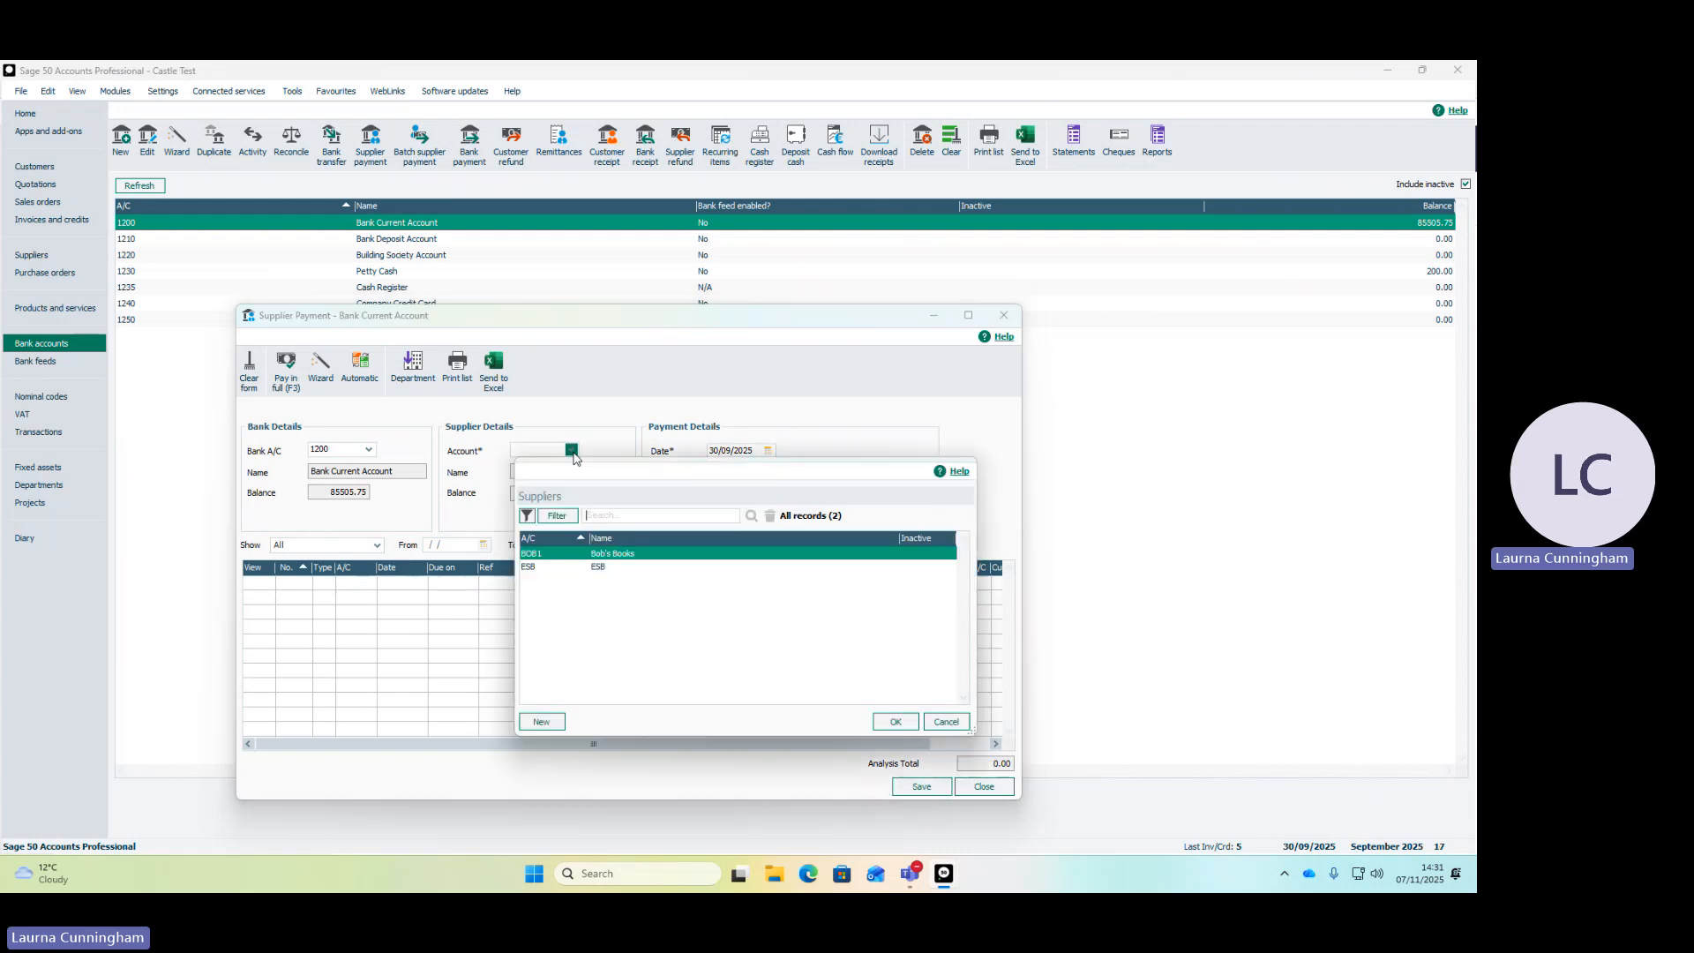
double_click(624, 555)
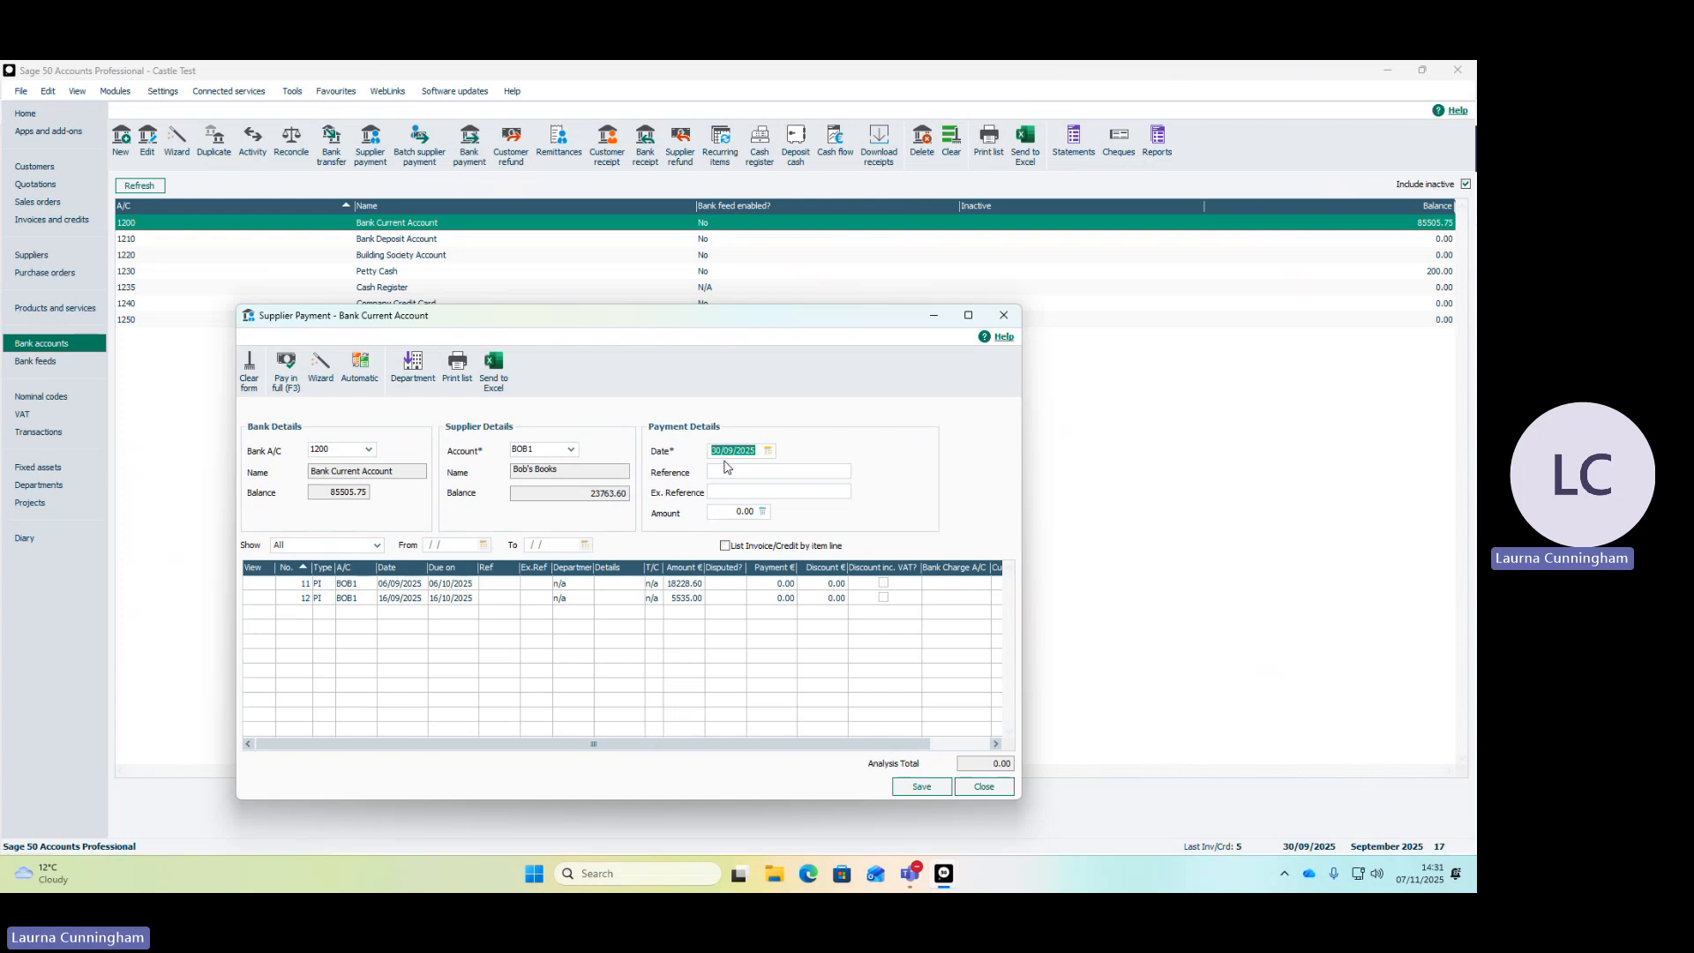
type("20")
key("Tab")
type("payment on acc")
key("Tab")
Pay 14500.00 against the Bob's Books invoice dated 06/09/2025, save the payment and close the window
left_click(776, 585)
type("14500")
key("Tab")
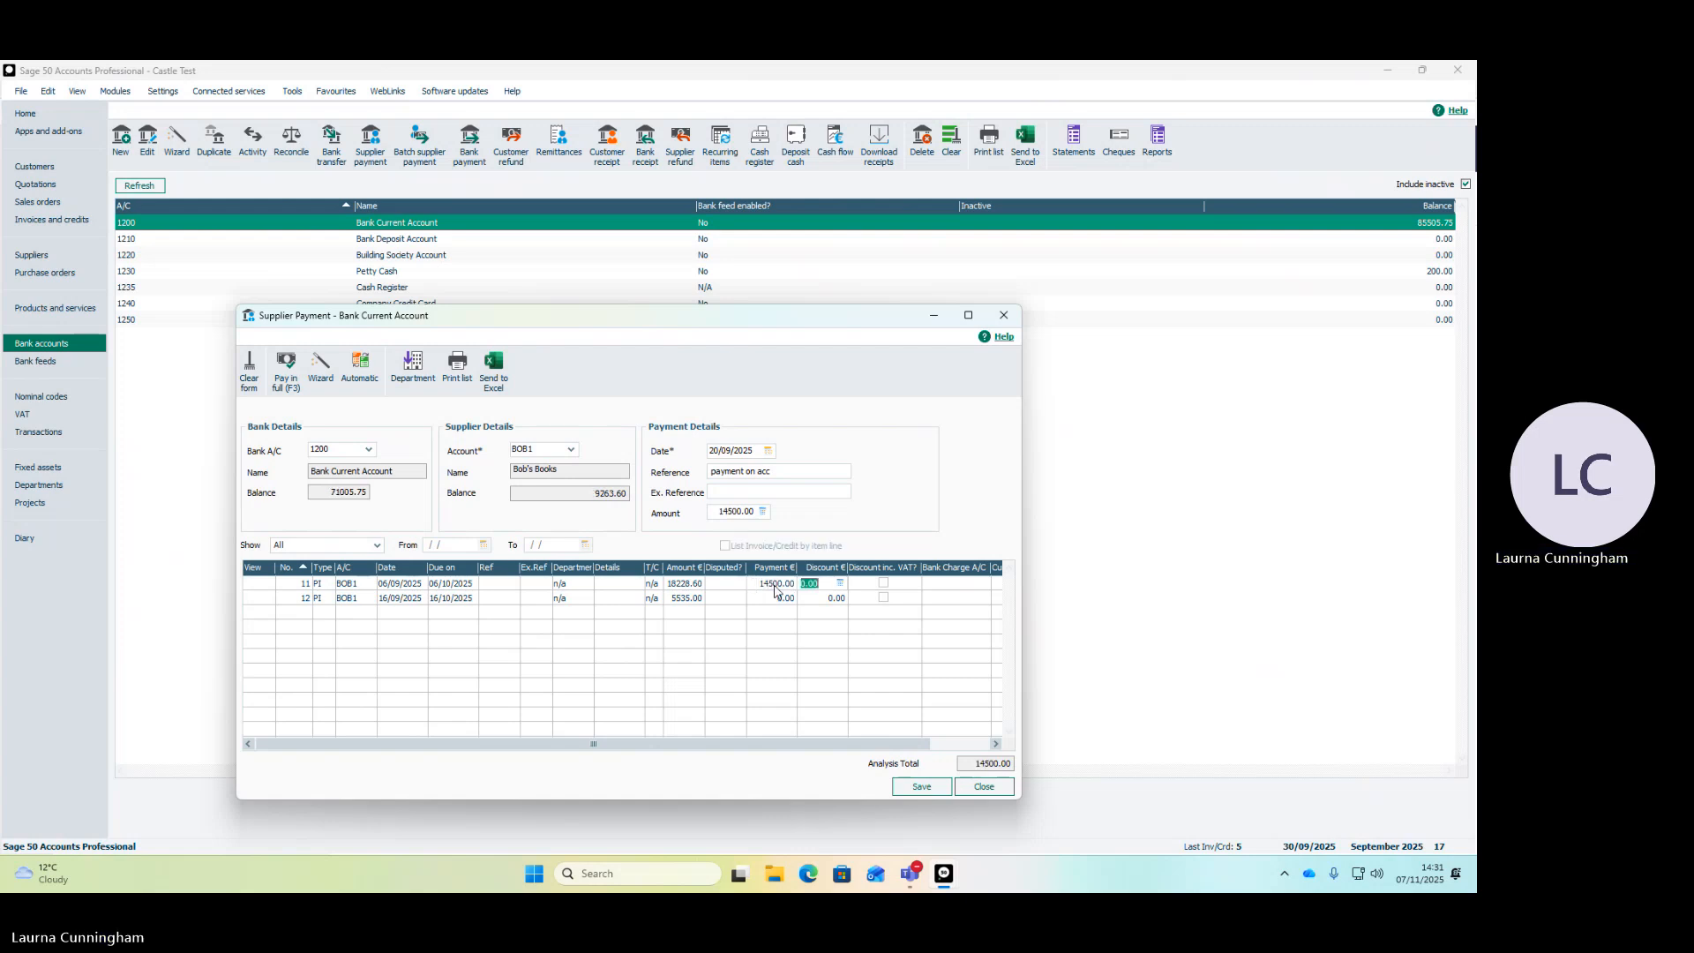
left_click(921, 786)
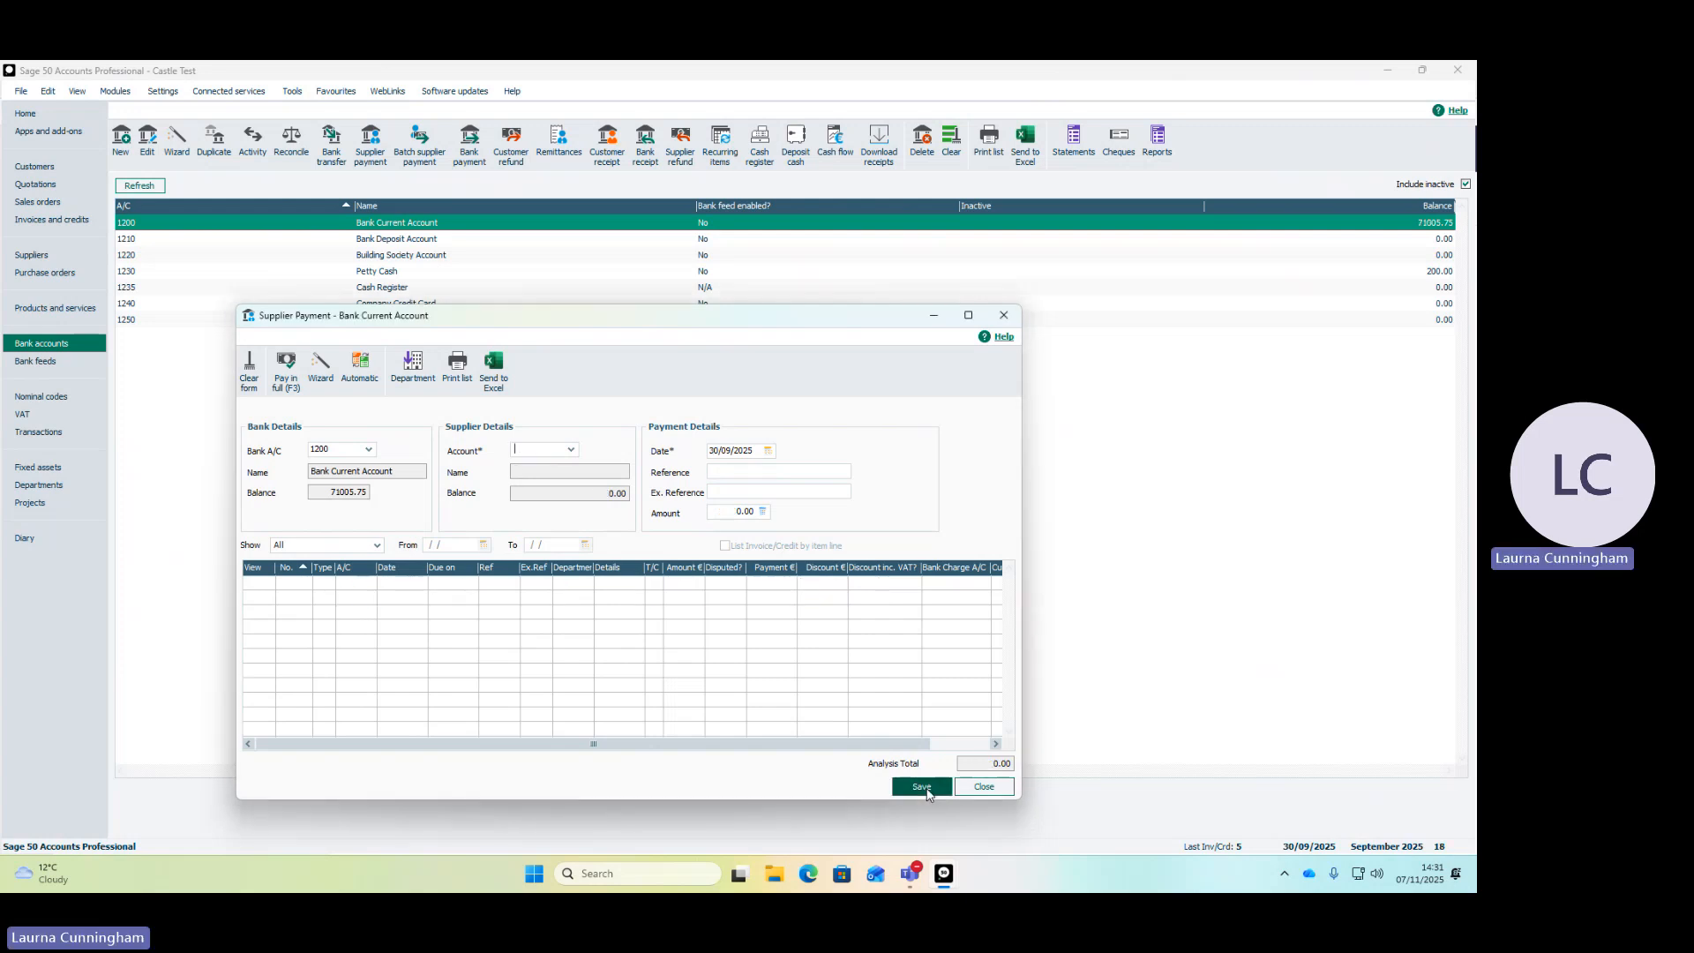
left_click(979, 786)
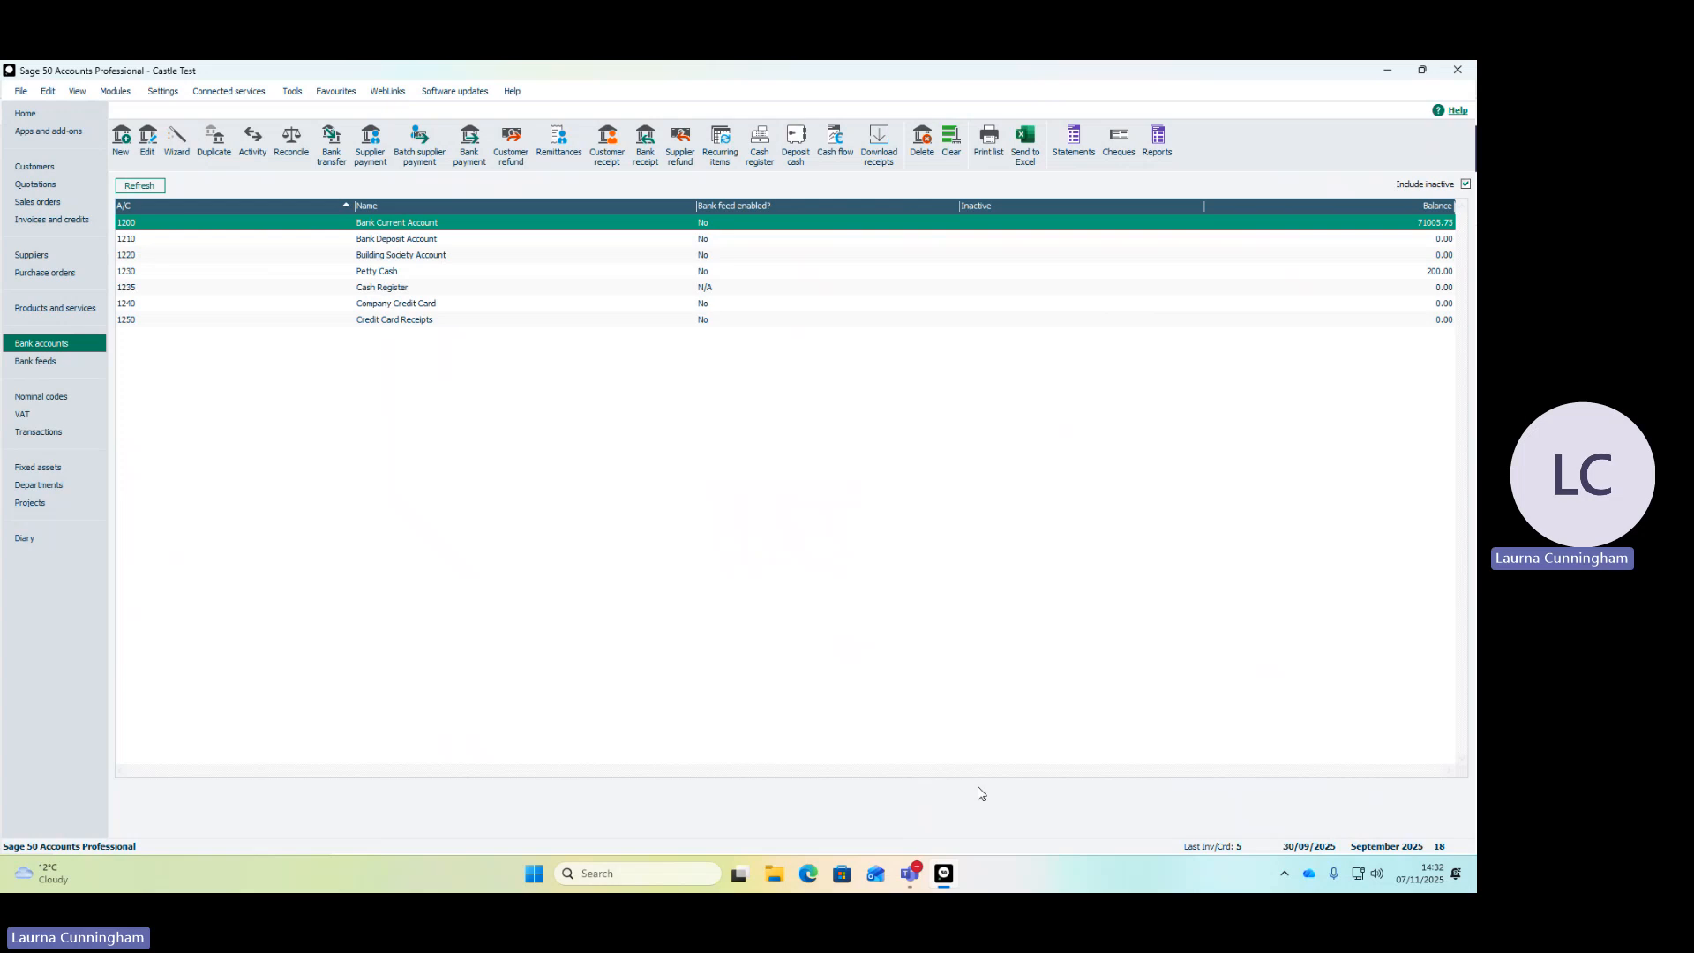
Start a bank payment from the Petty Cash account 1230 dated 01/09/2025
left_click(352, 275)
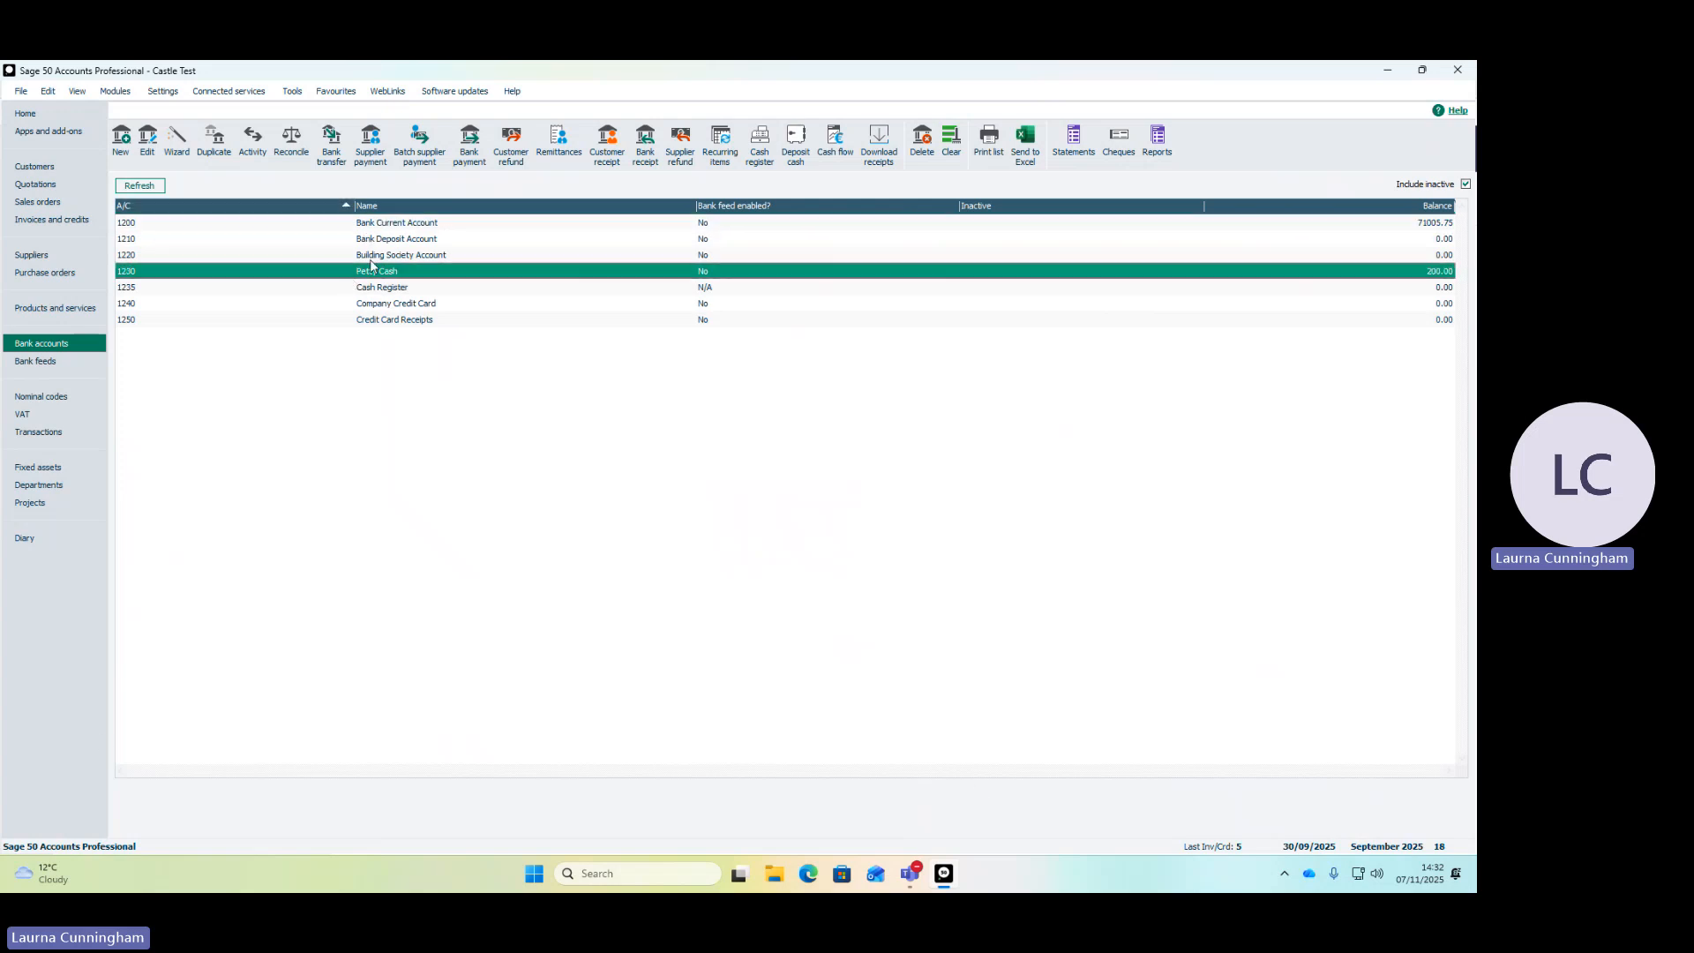
left_click(467, 150)
left_click_drag(538, 348, 575, 283)
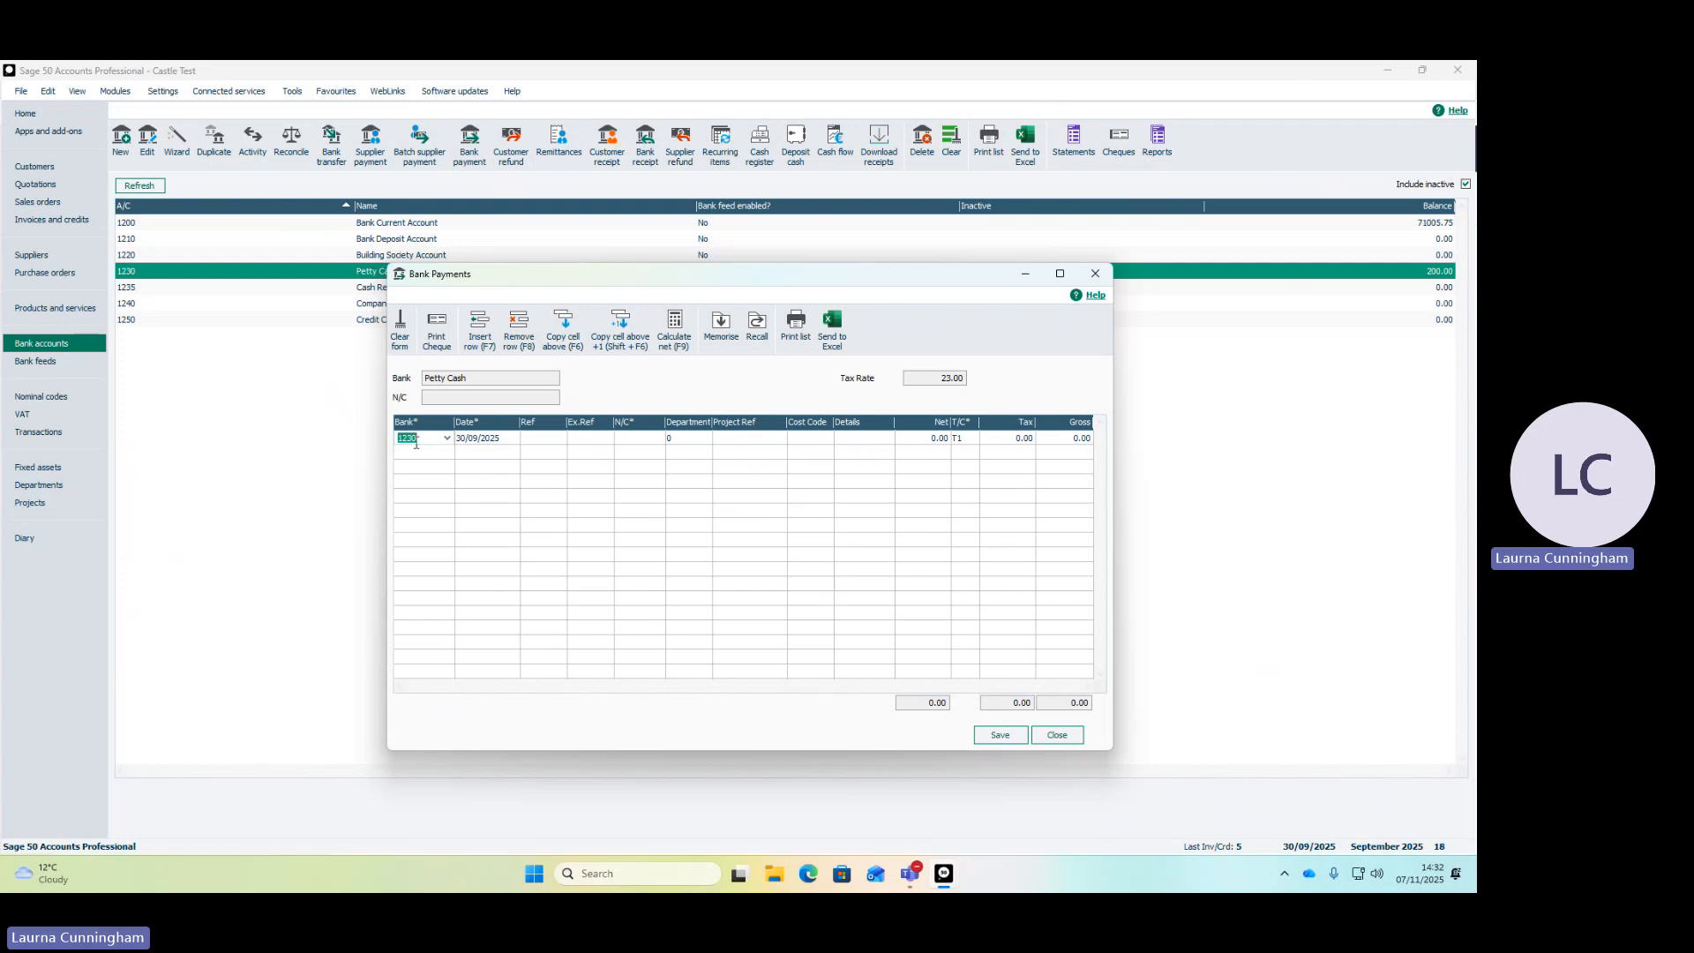
key("Tab")
type("01/09/2025")
Assign nominal code 8250 Sundry Expenses to the Petty Cash payment line dated 01/09/2025
key("Tab")
key("Tab")
key("Tab")
left_click(658, 438)
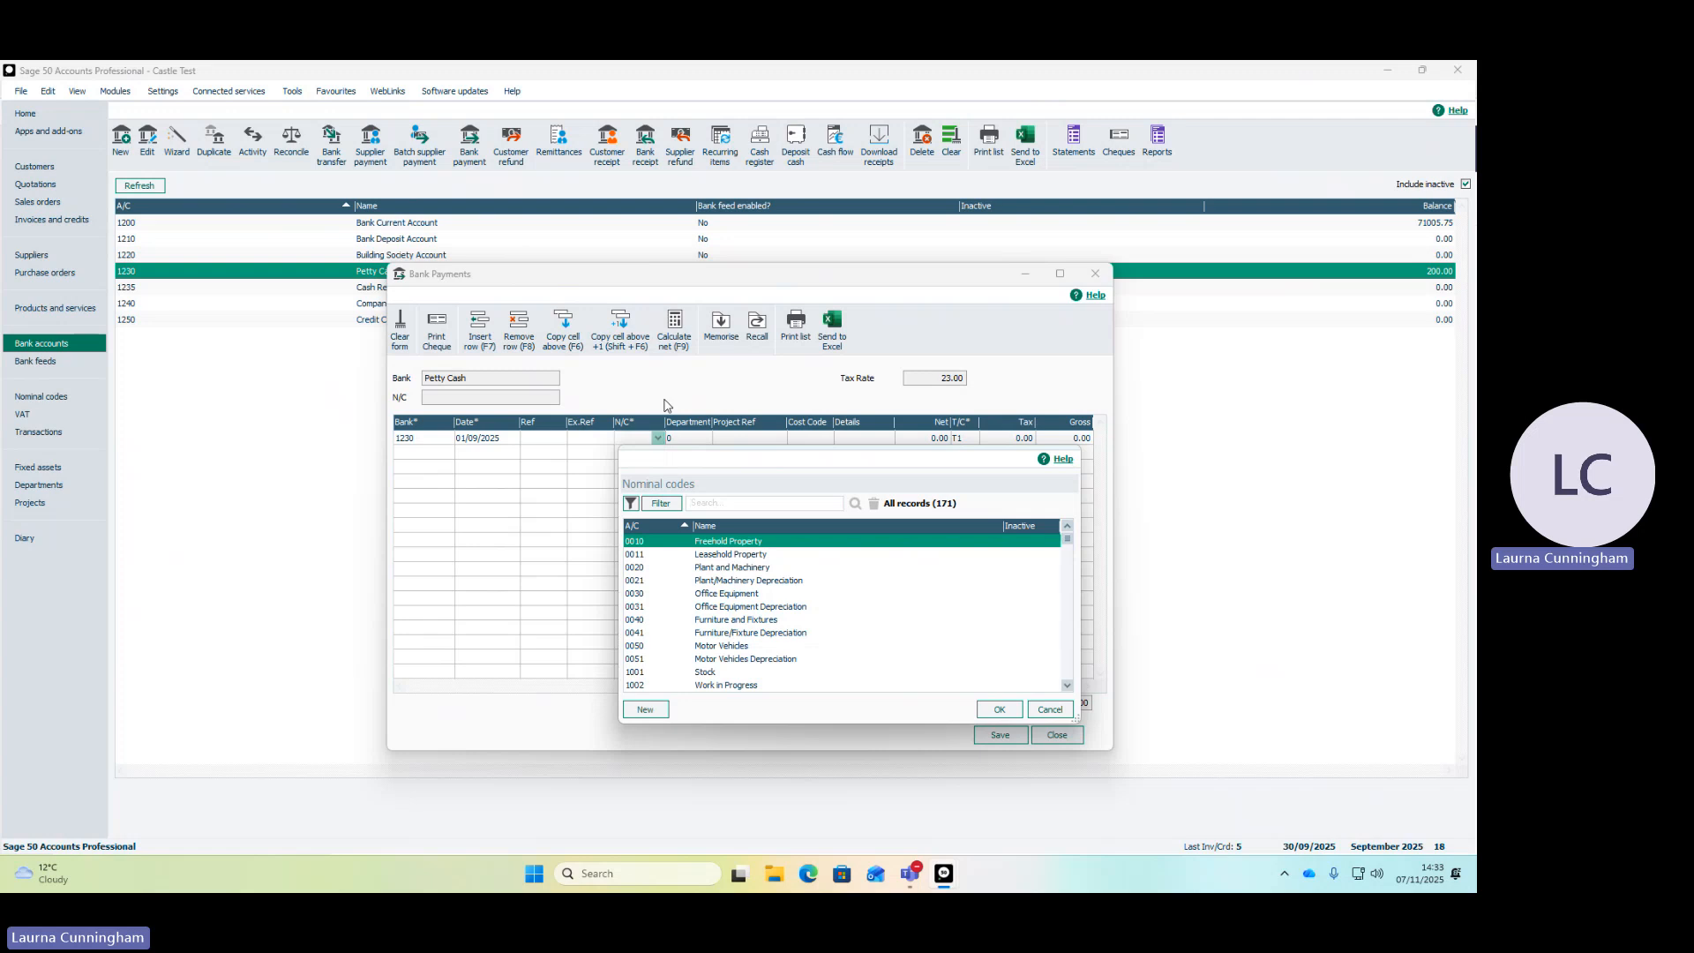
type("sundry")
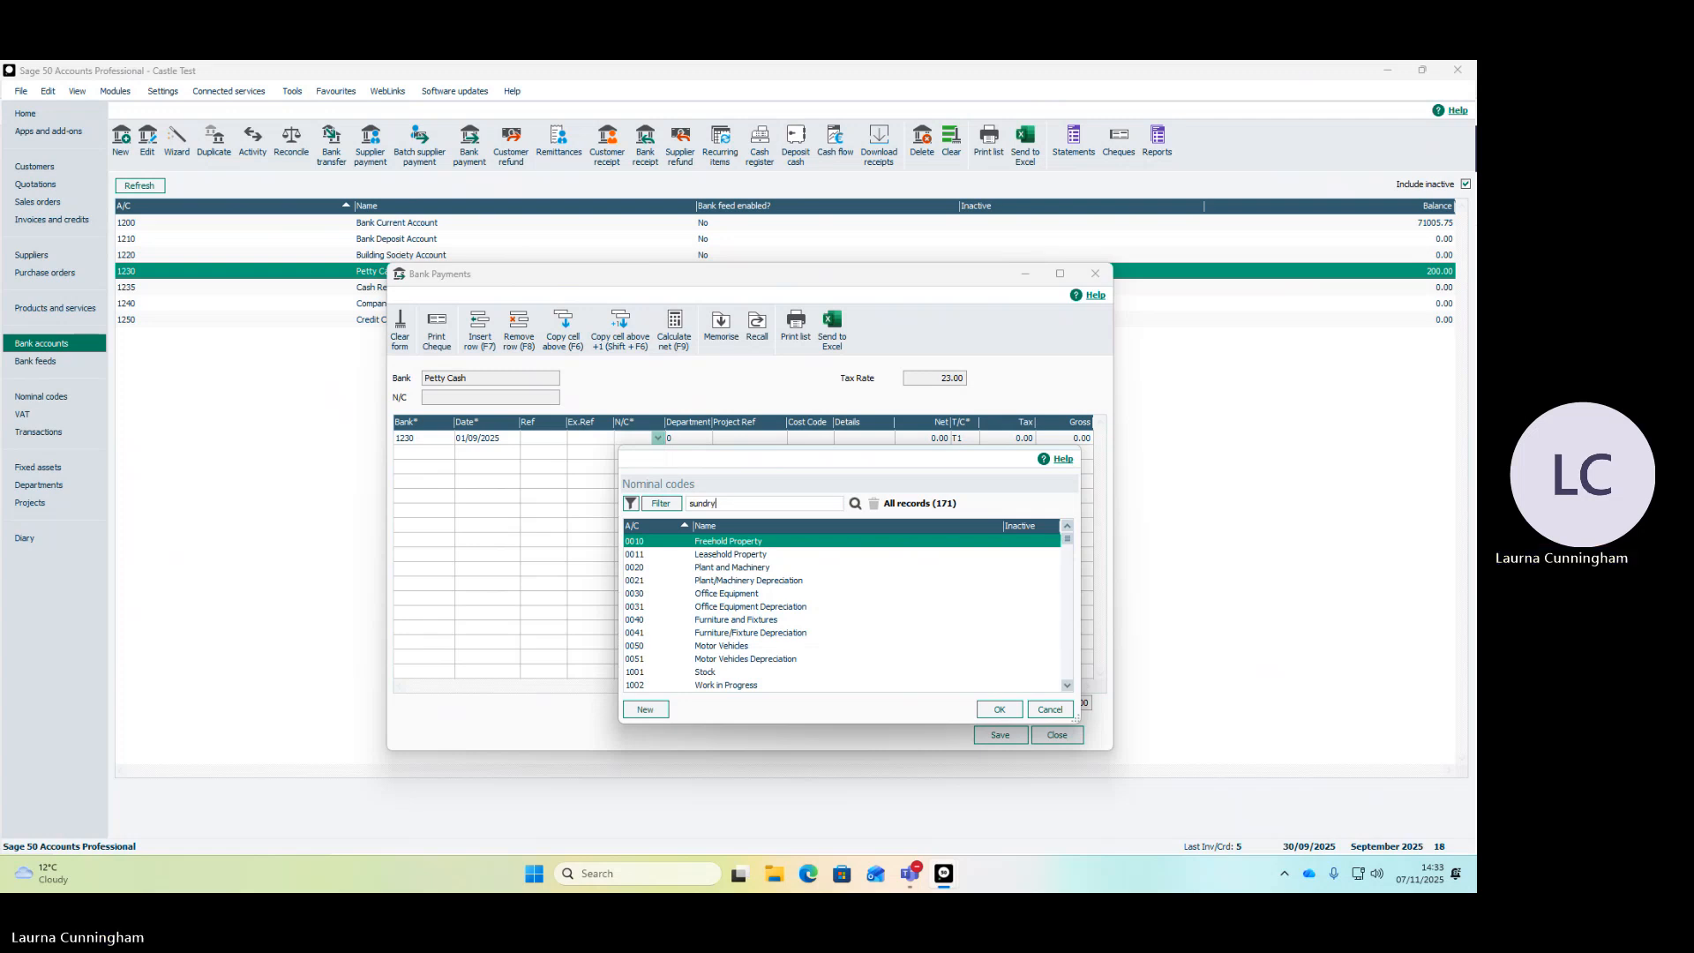
left_click(855, 503)
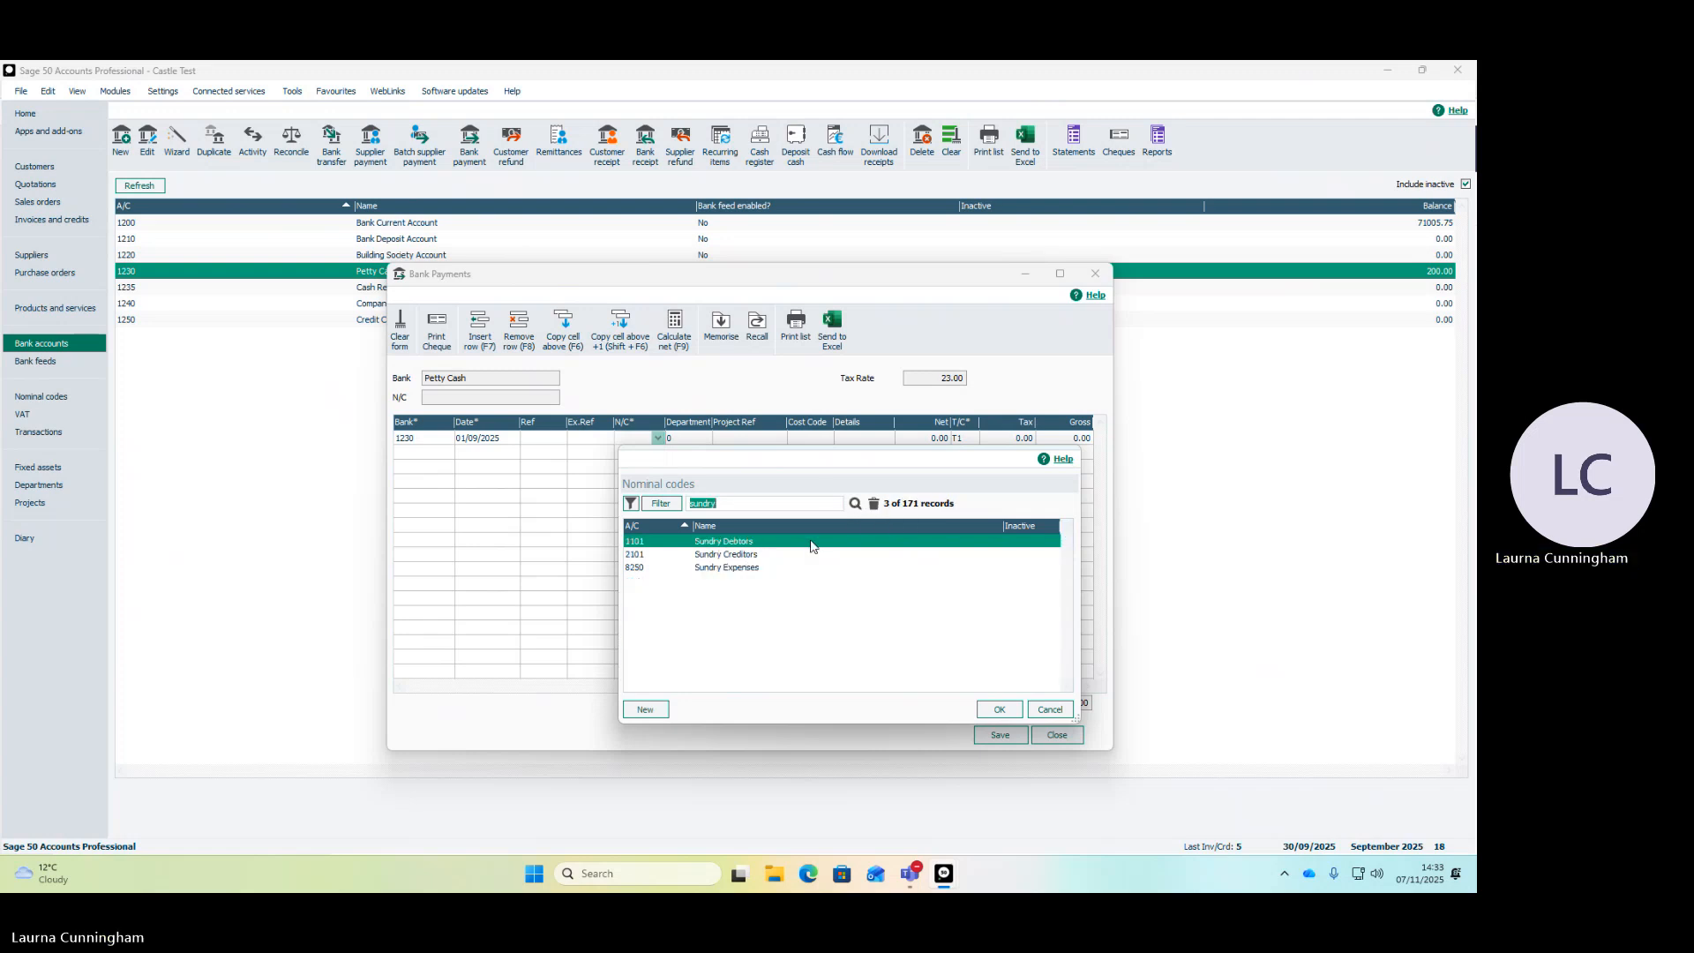
left_click(812, 567)
left_click(1000, 709)
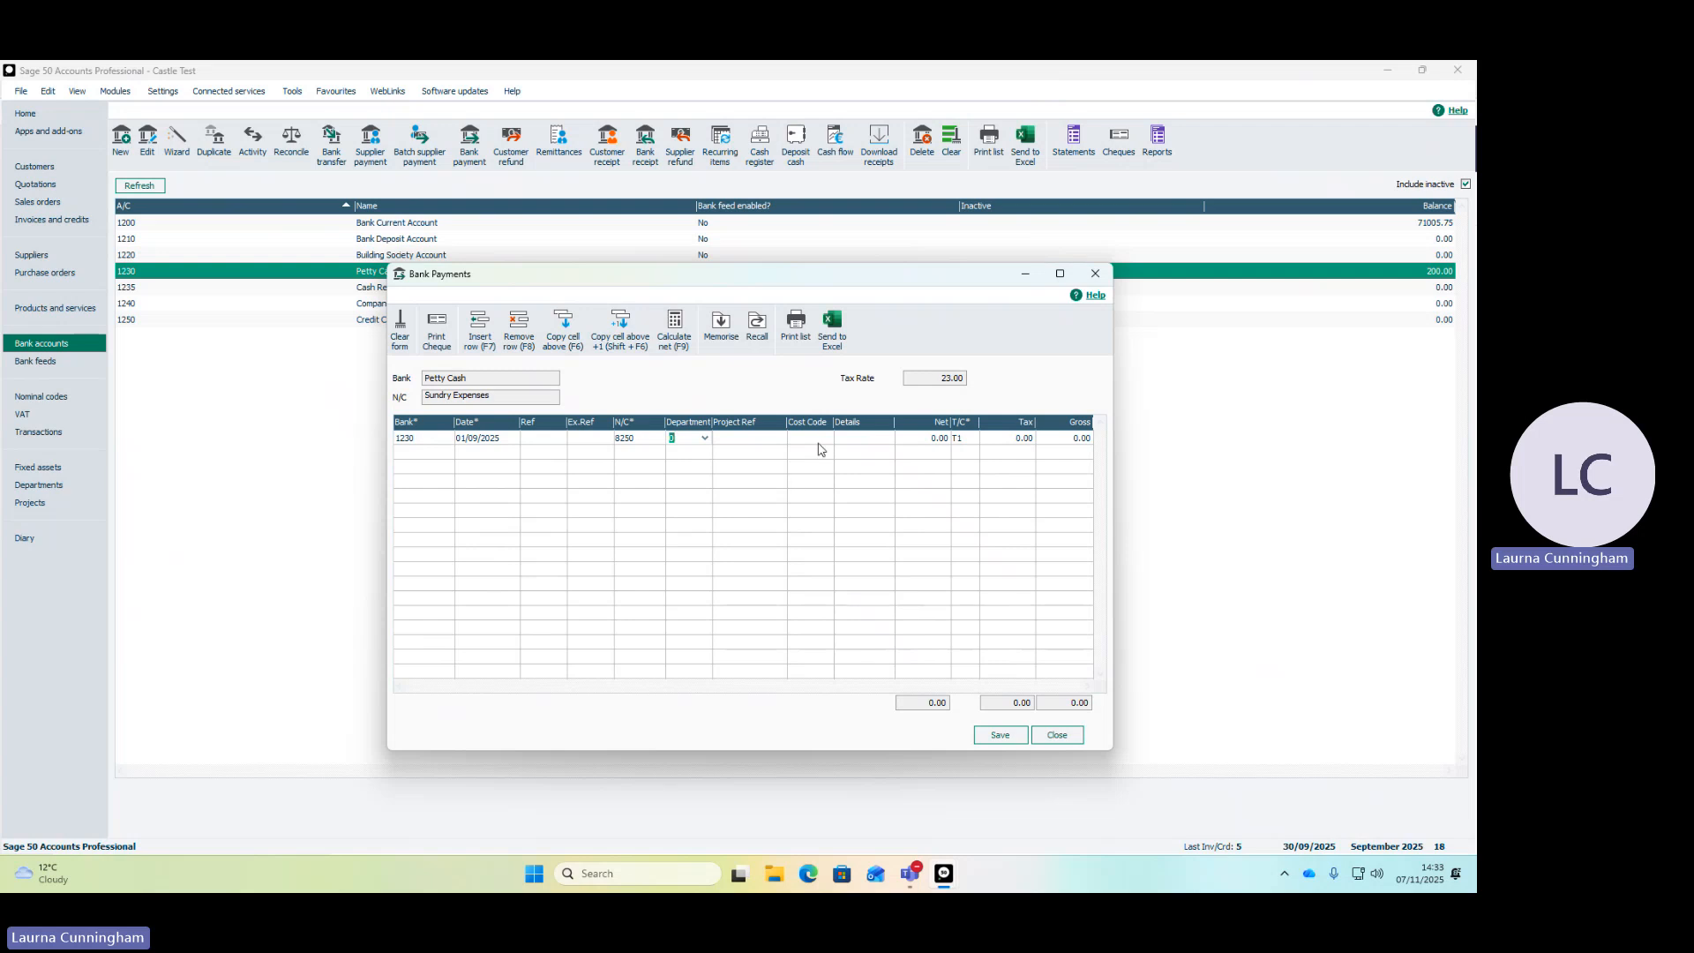
Enter a net amount of 25.00 with non-vatable tax code T9 on the Sundry Expenses line
left_click(928, 442)
type("25.00")
key("Tab")
left_click(971, 437)
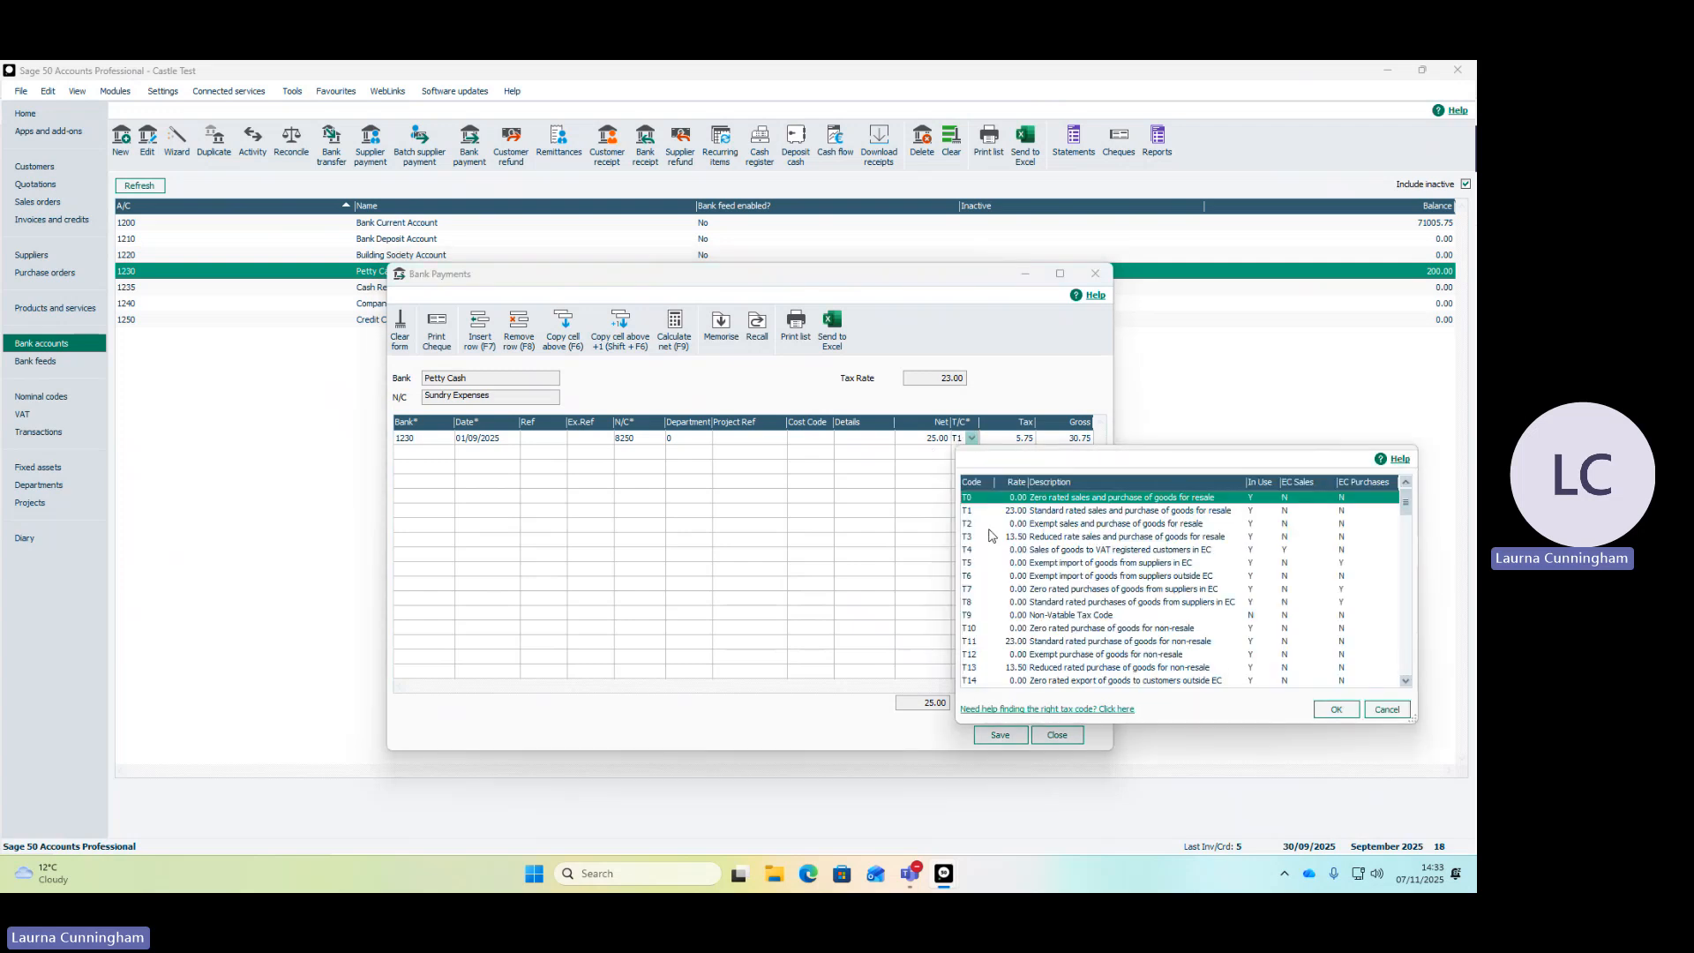
left_click(990, 615)
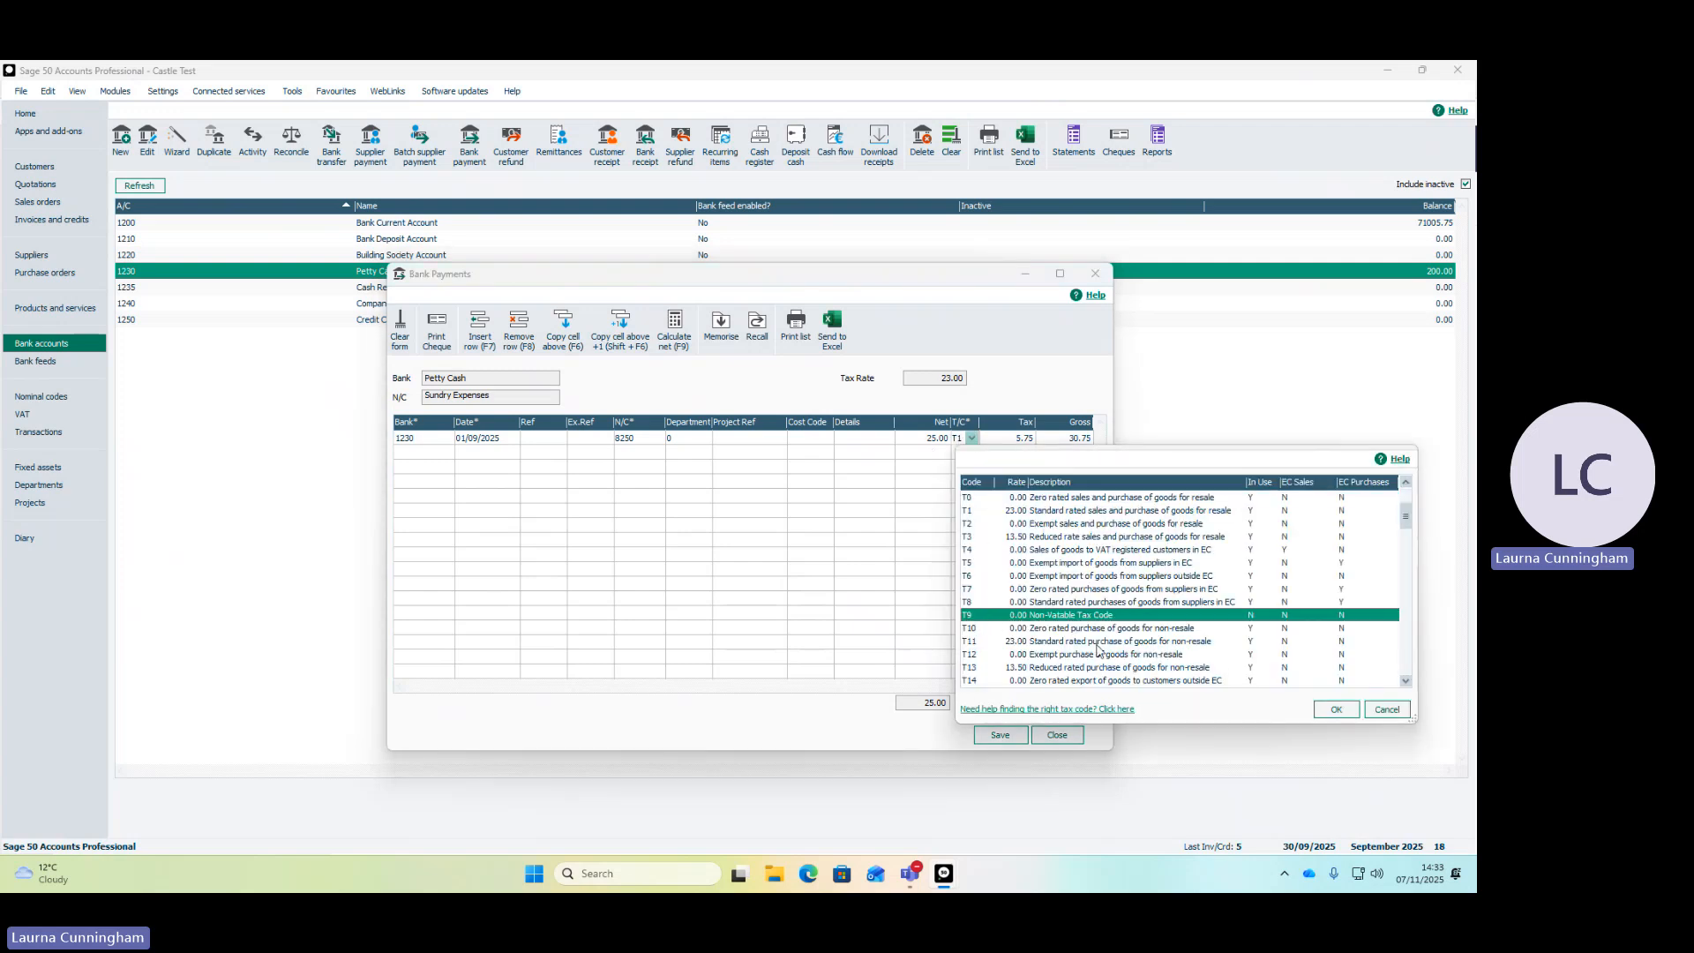
left_click(1334, 711)
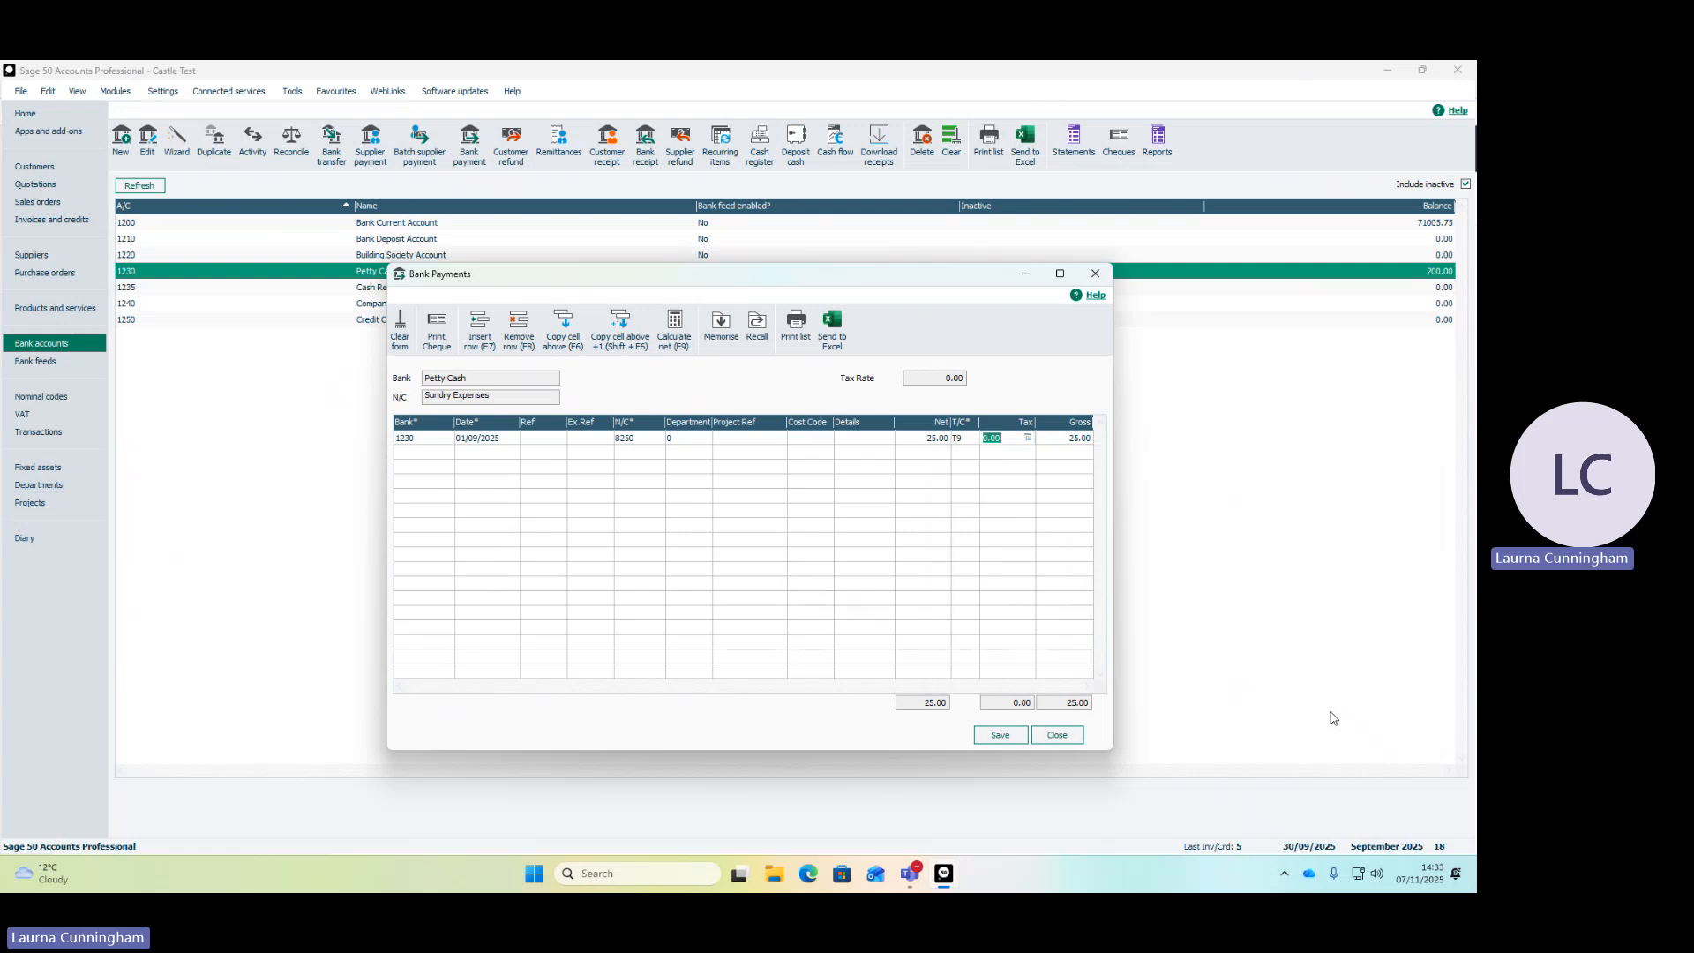
Add a second payment line from Petty Cash account 1230 dated 15/09/2025
left_click(415, 450)
type("1230")
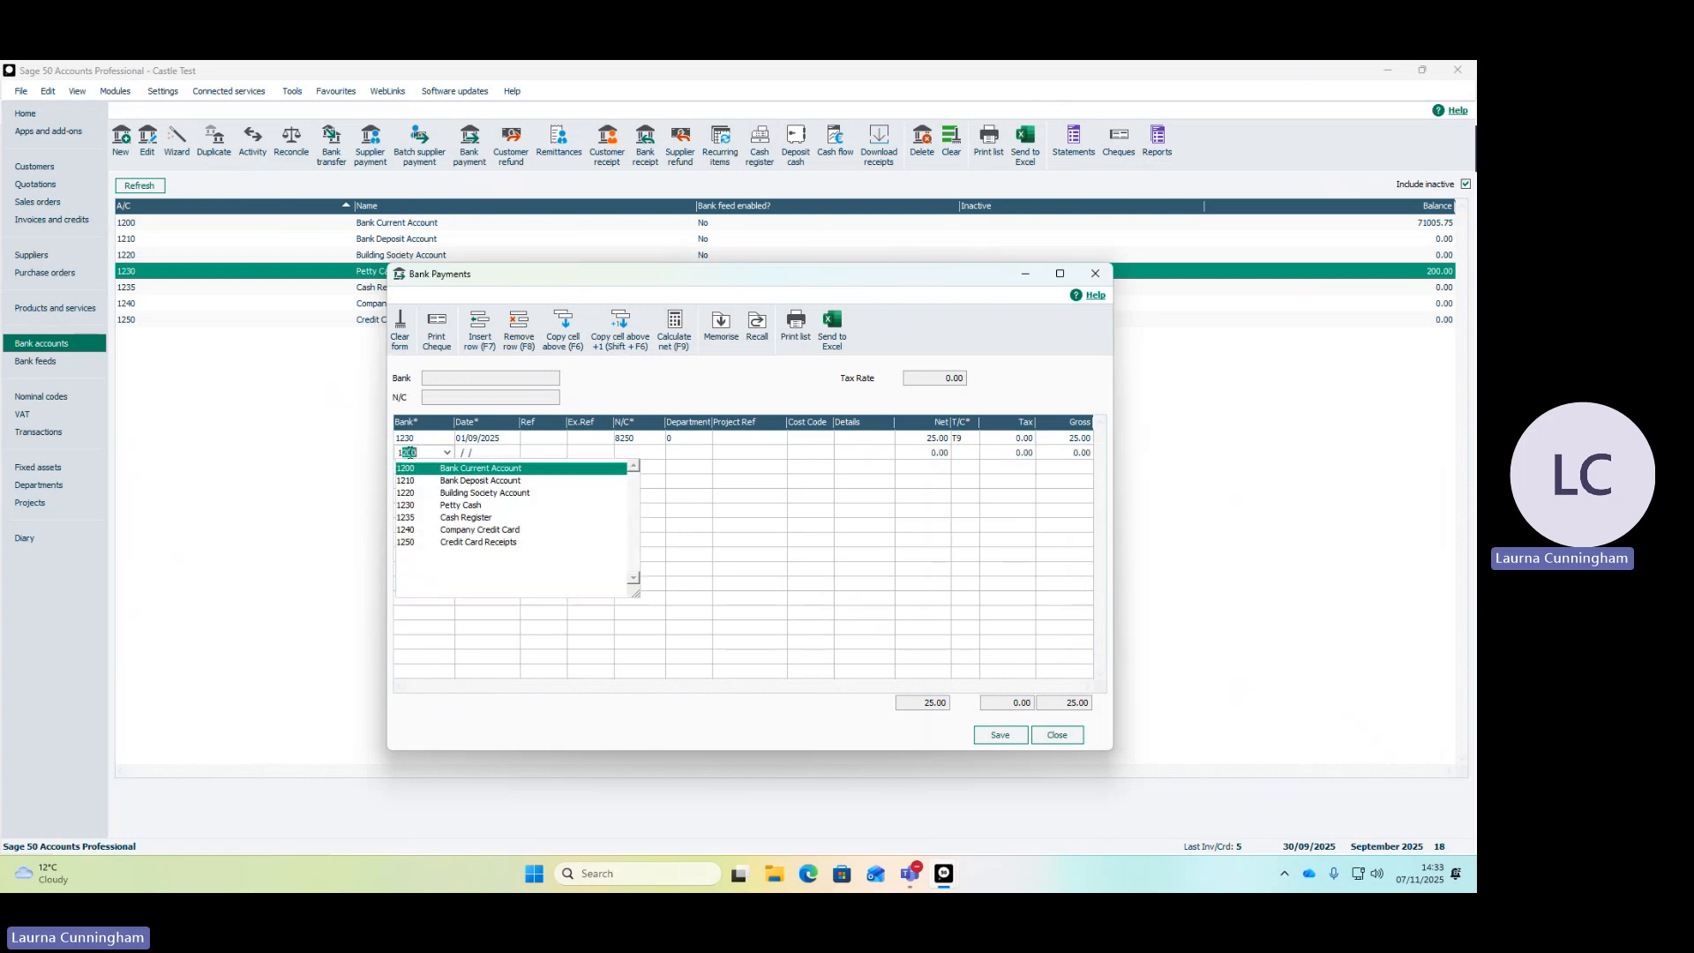
key("Tab")
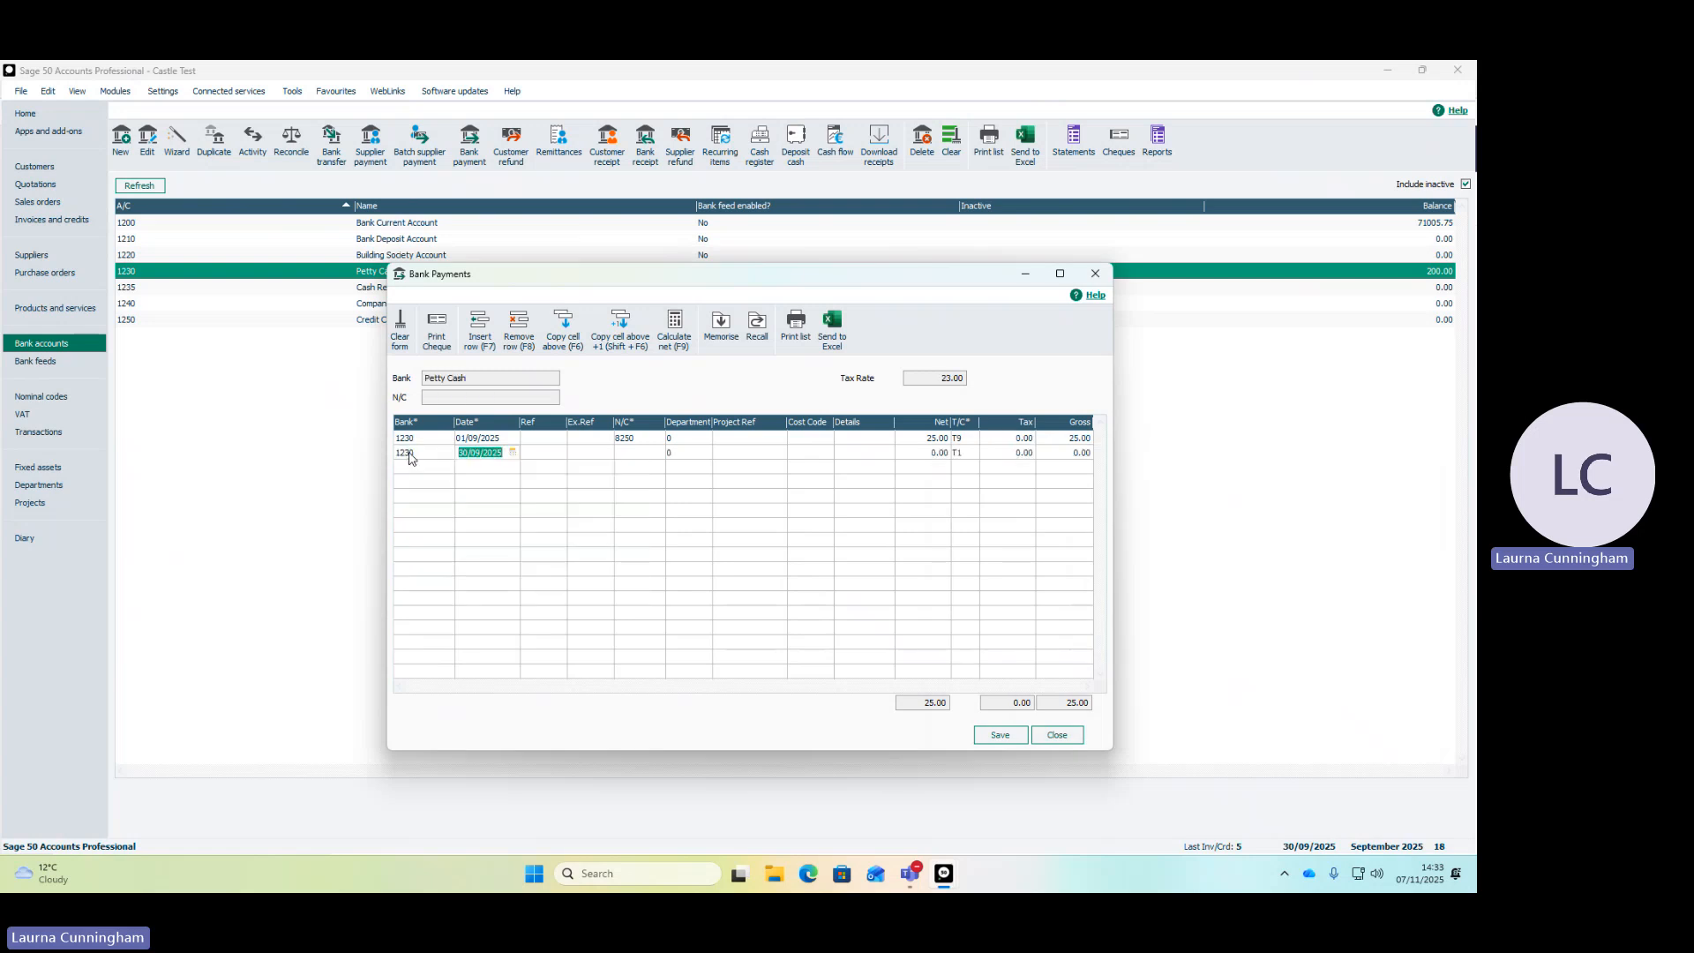
type("15")
key("Tab")
key("Tab")
key("Tab")
Search the nominal codes for "repairs" and assign 7800 Repairs and Renewals to the second payment line
left_click(657, 452)
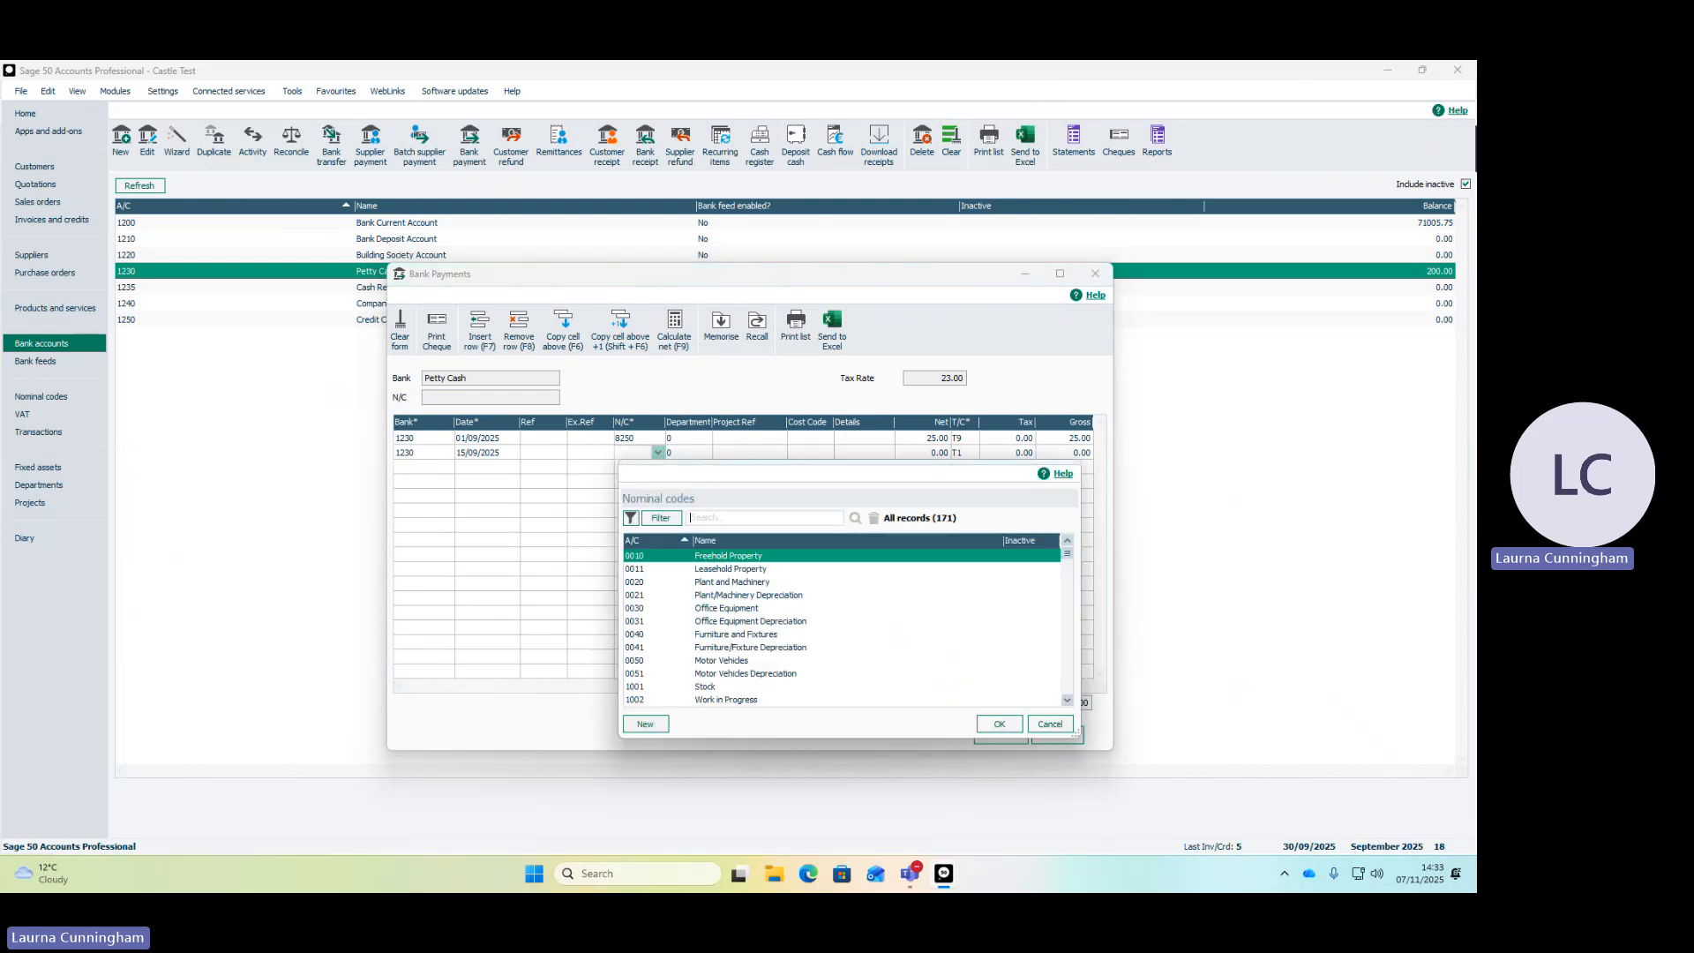
type("repair")
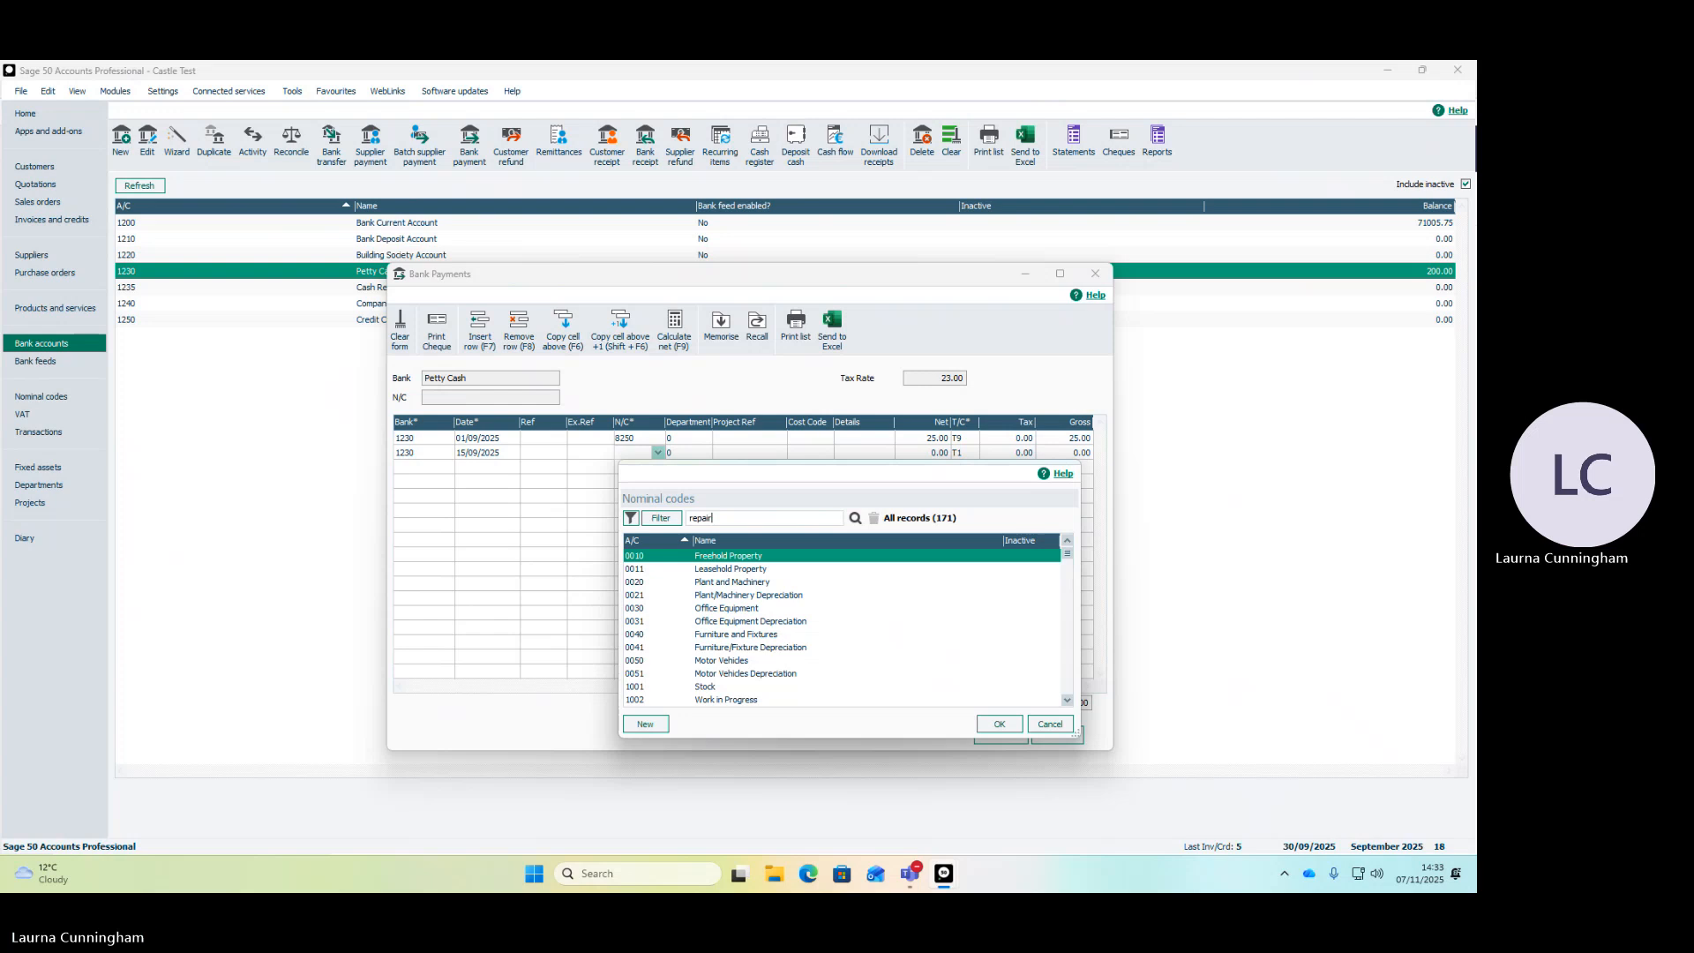
type("s")
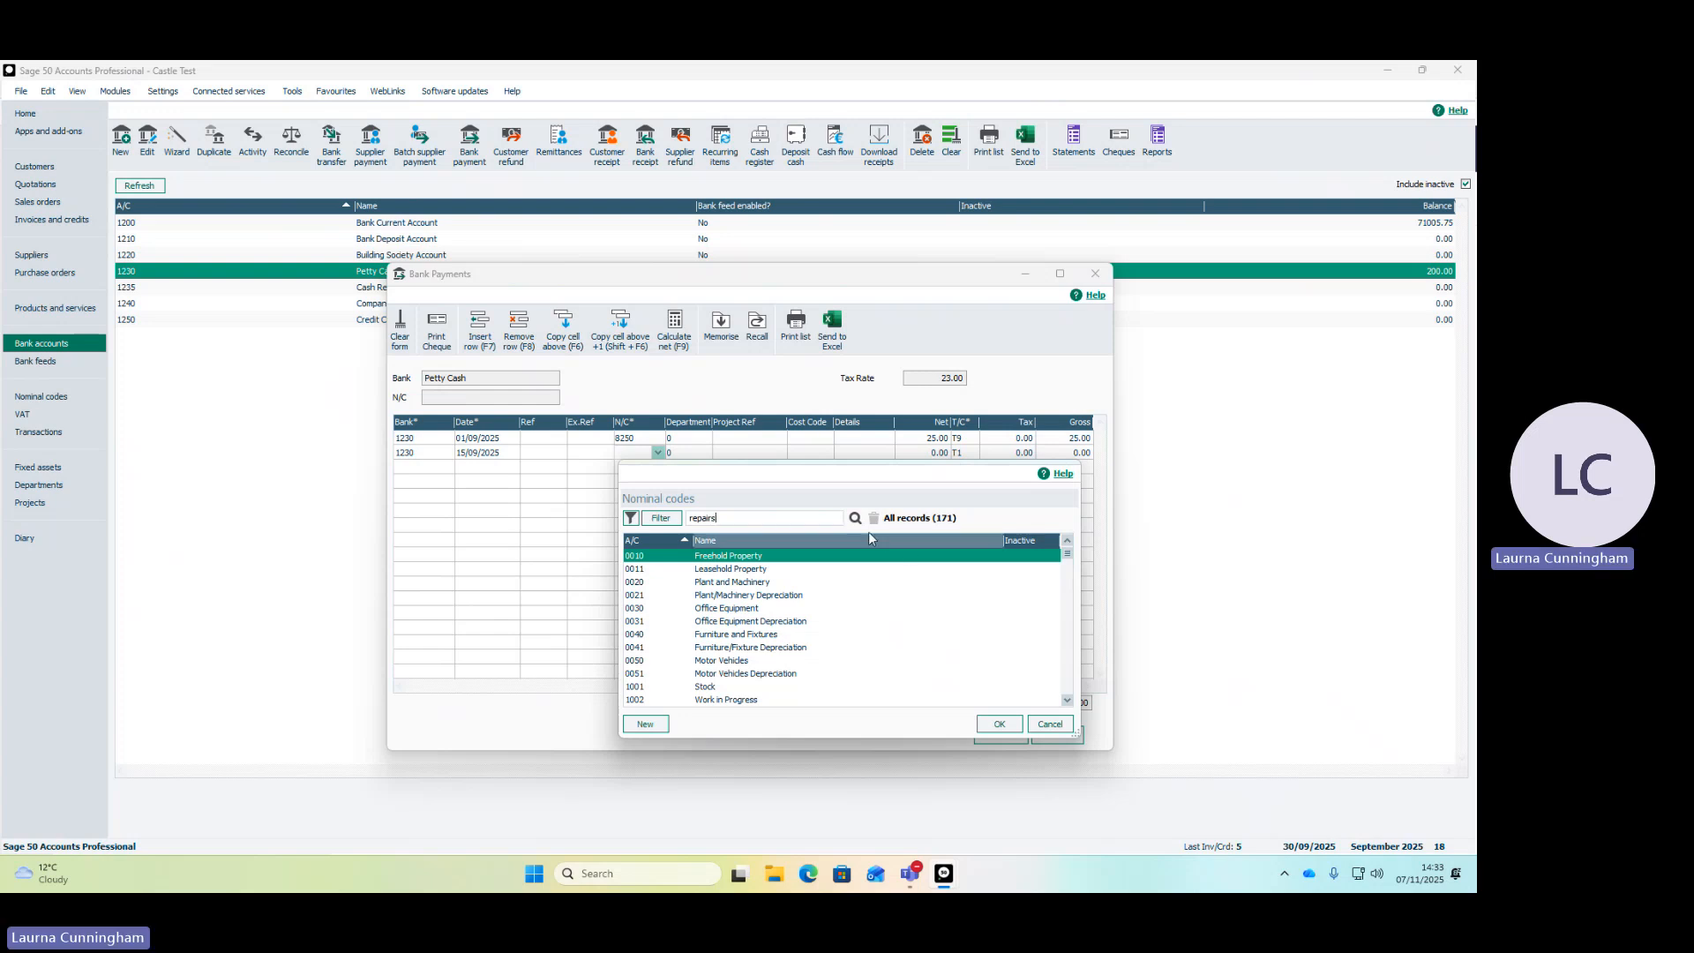
left_click(855, 519)
left_click(760, 570)
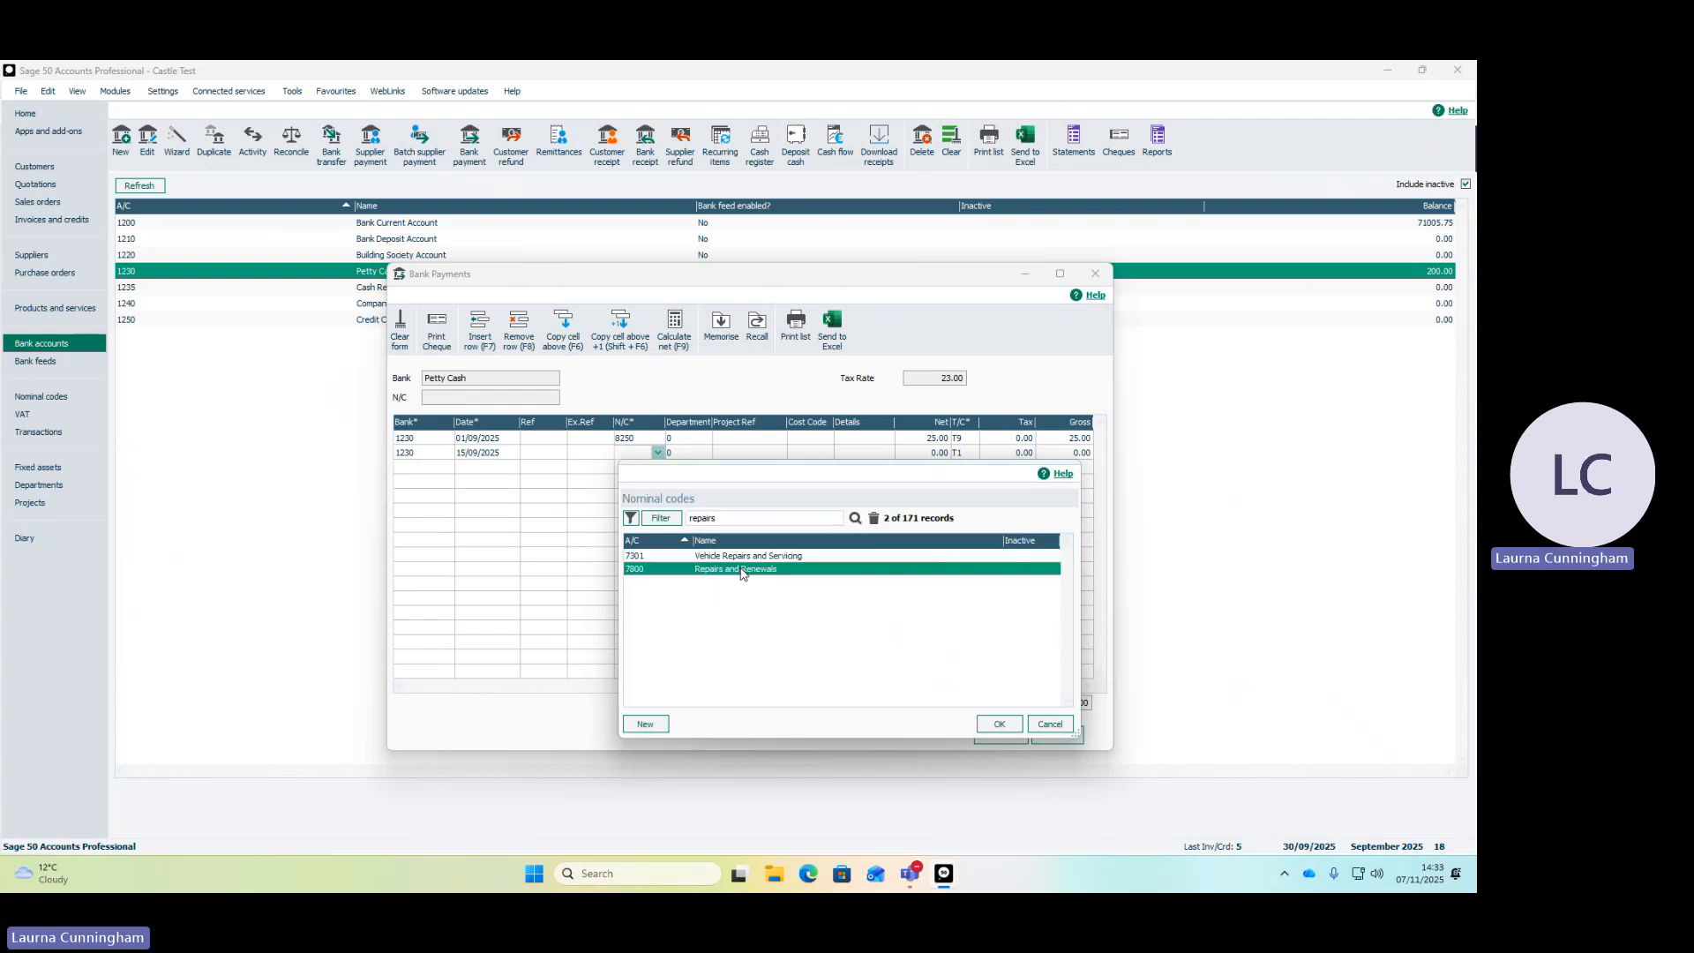
left_click(999, 724)
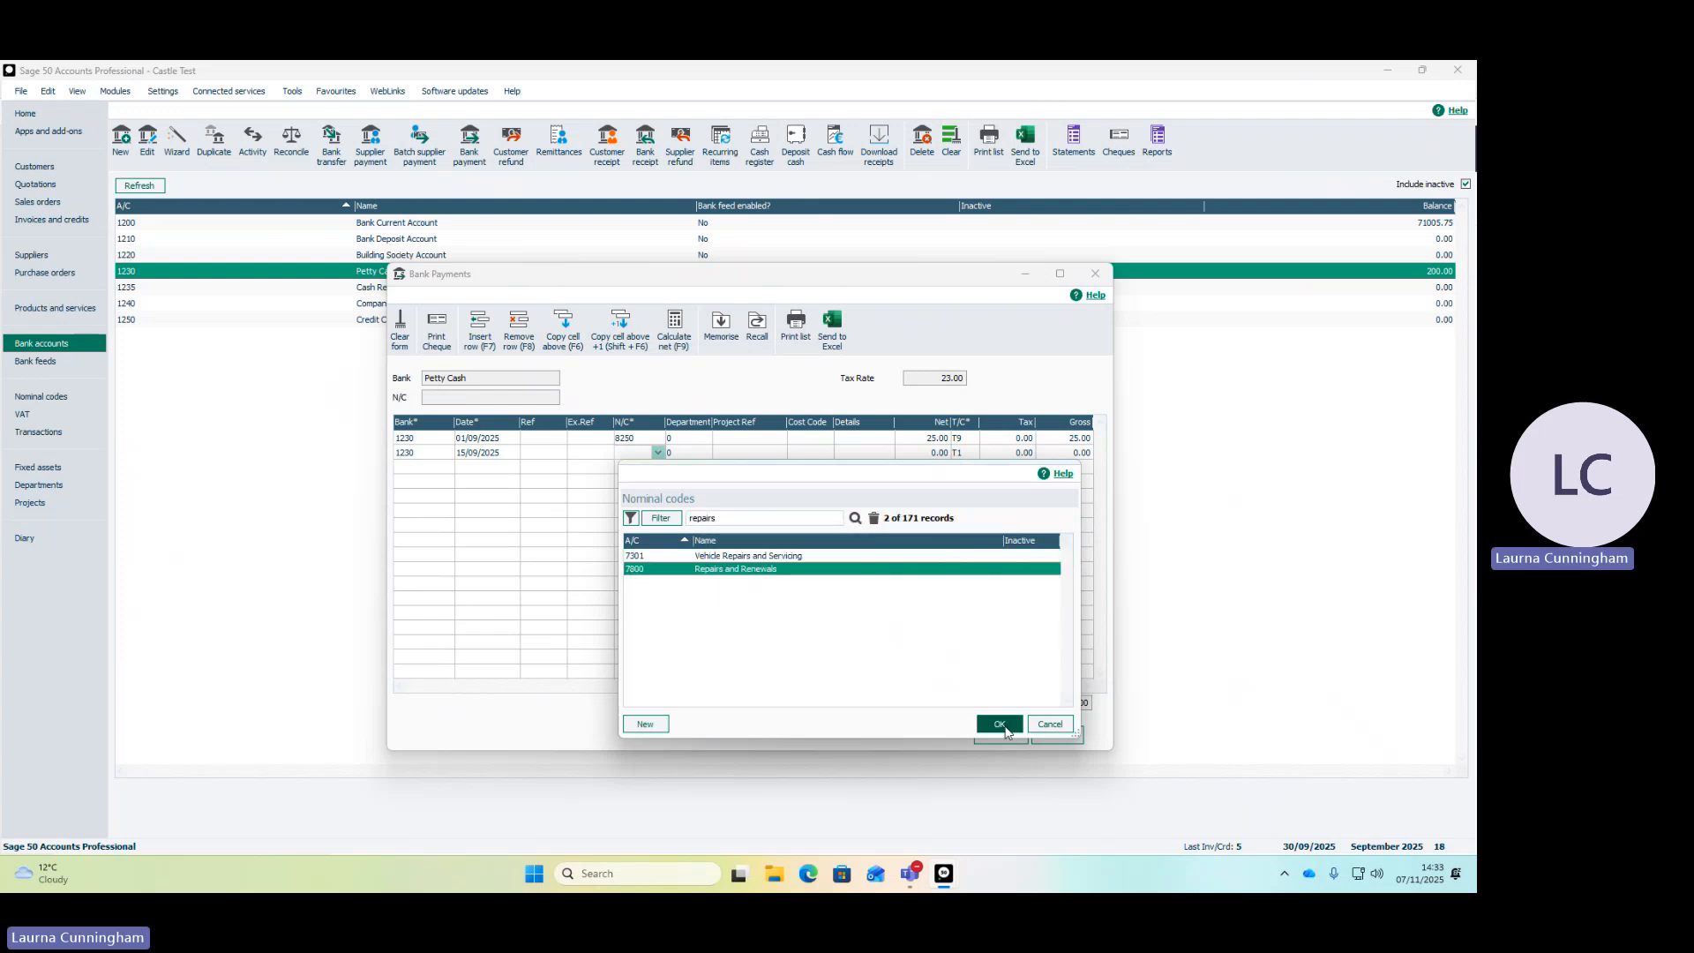
Enter a net amount of 60.00 with tax code T11 on the Repairs and Renewals line
left_click(936, 457)
type("60")
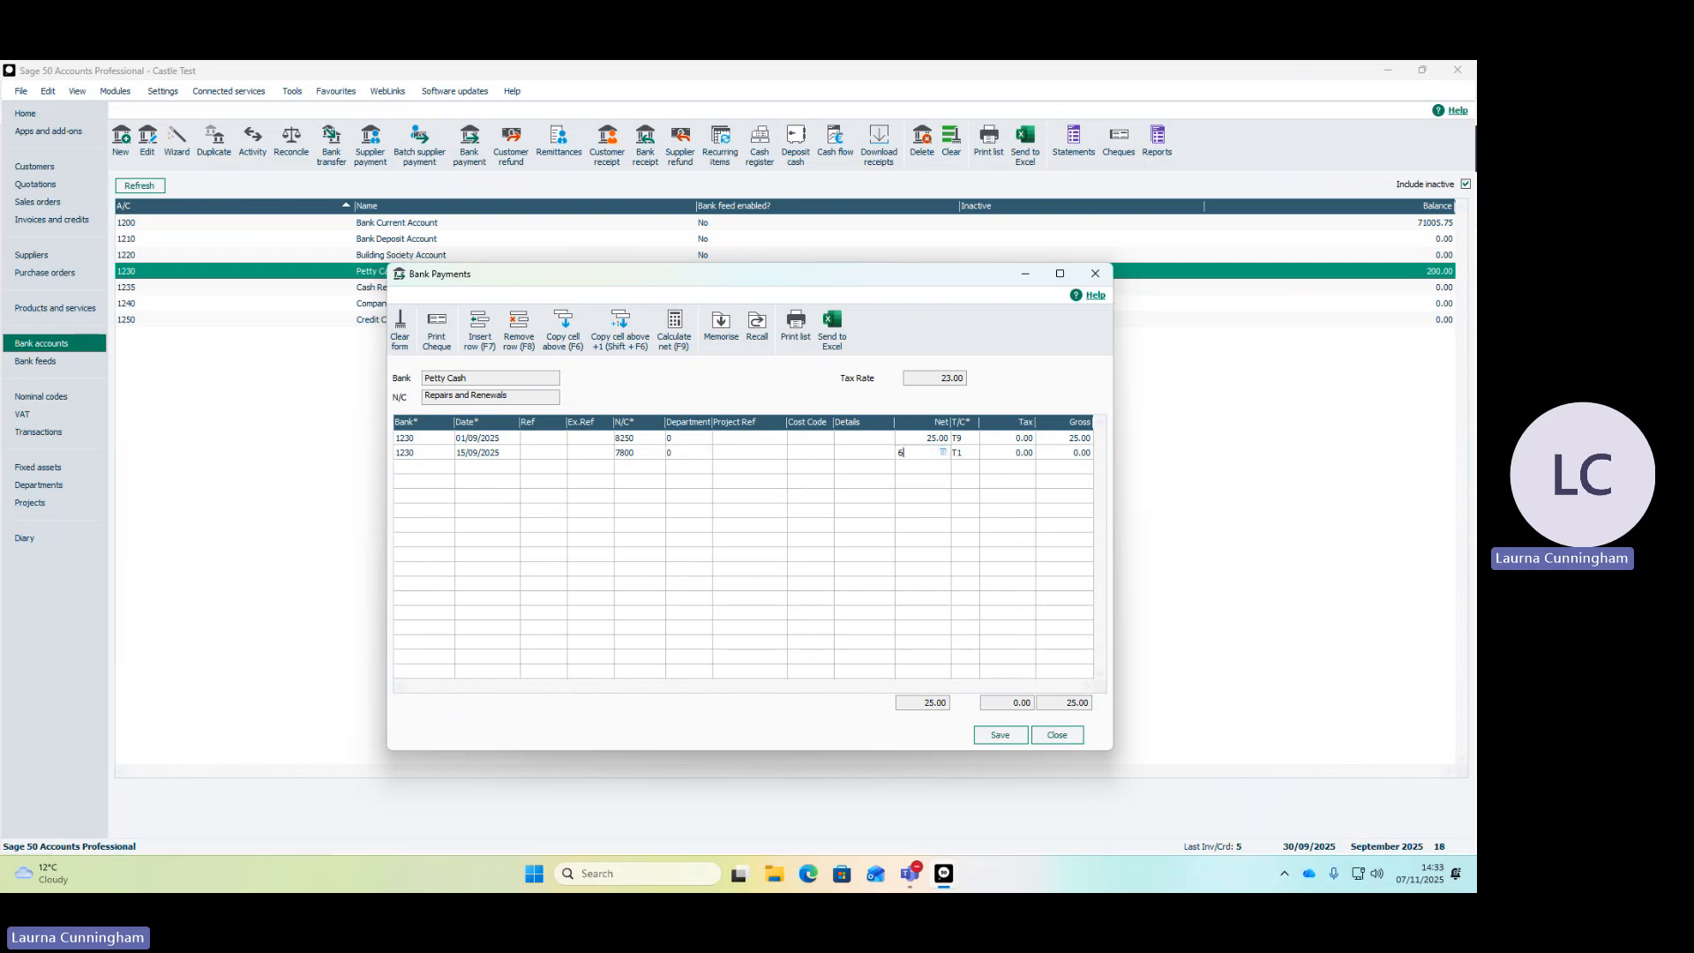
key("Tab")
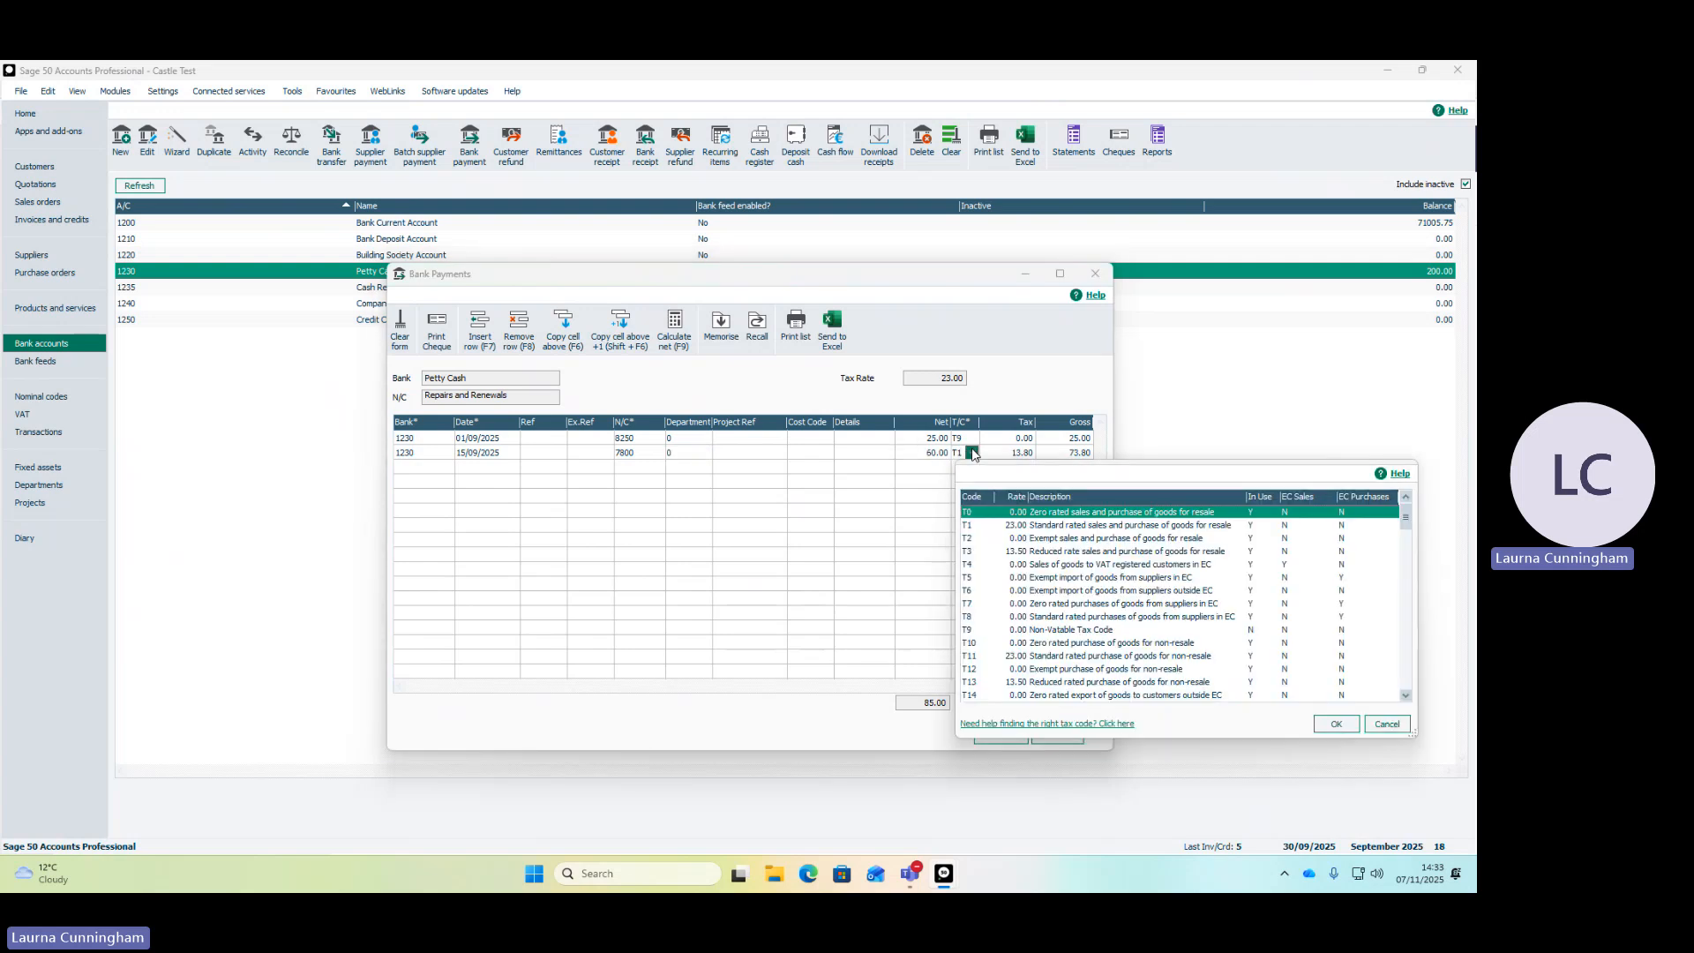
left_click(971, 453)
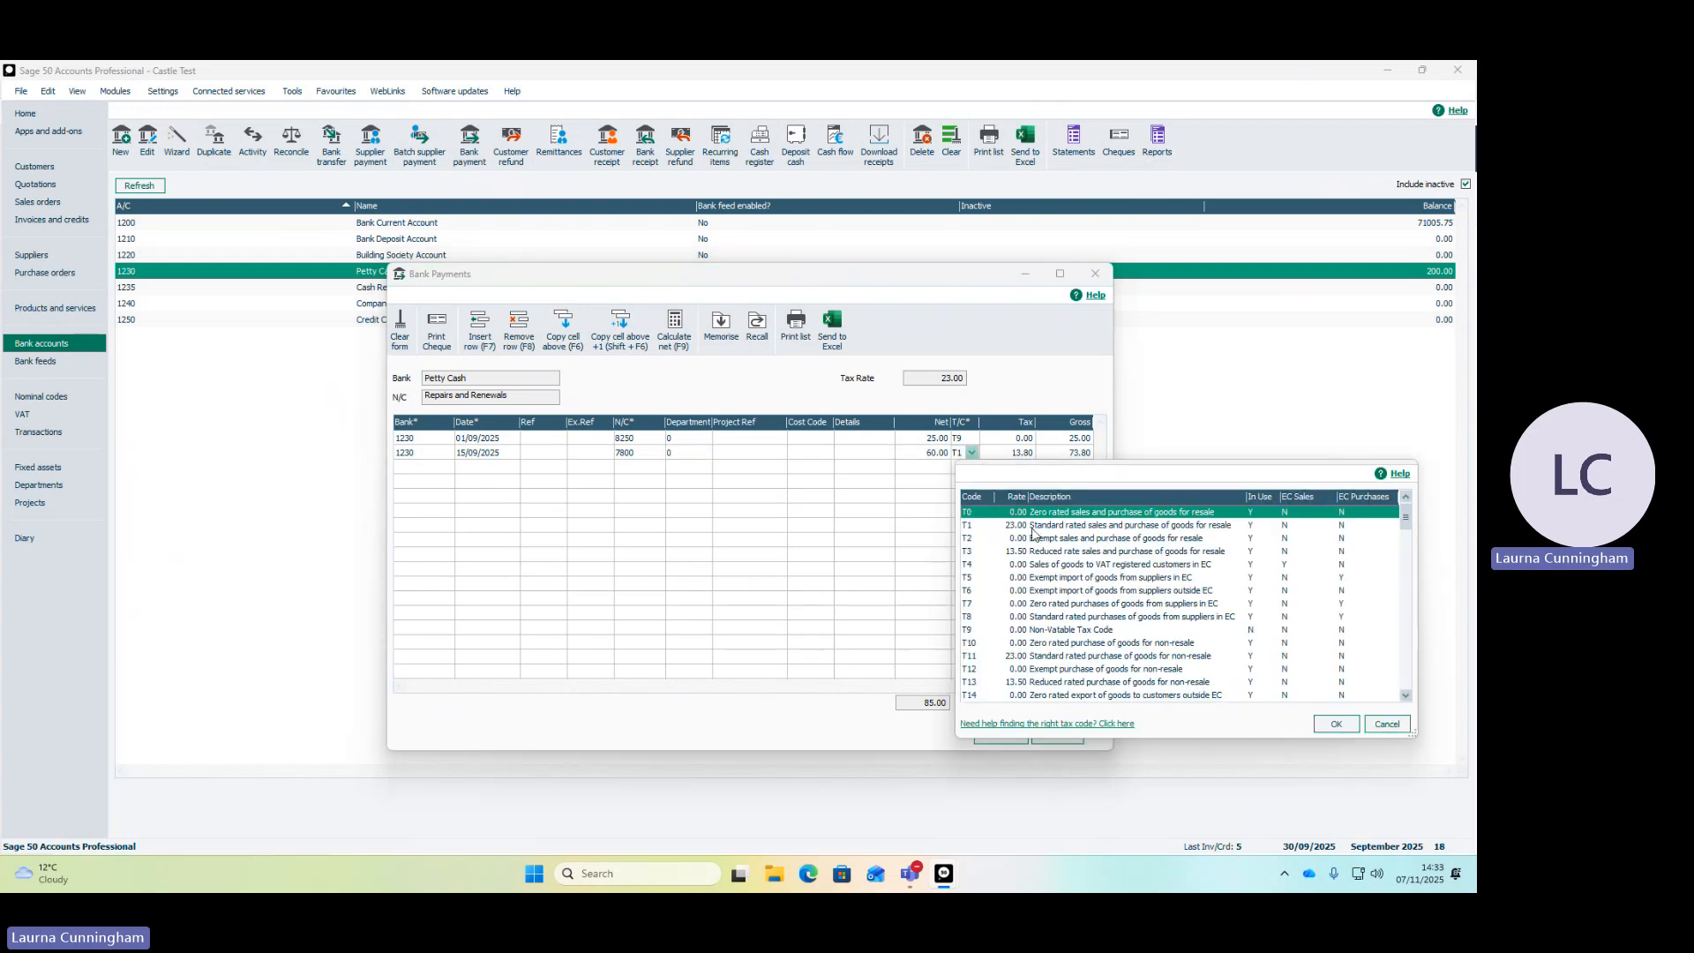
left_click(1061, 657)
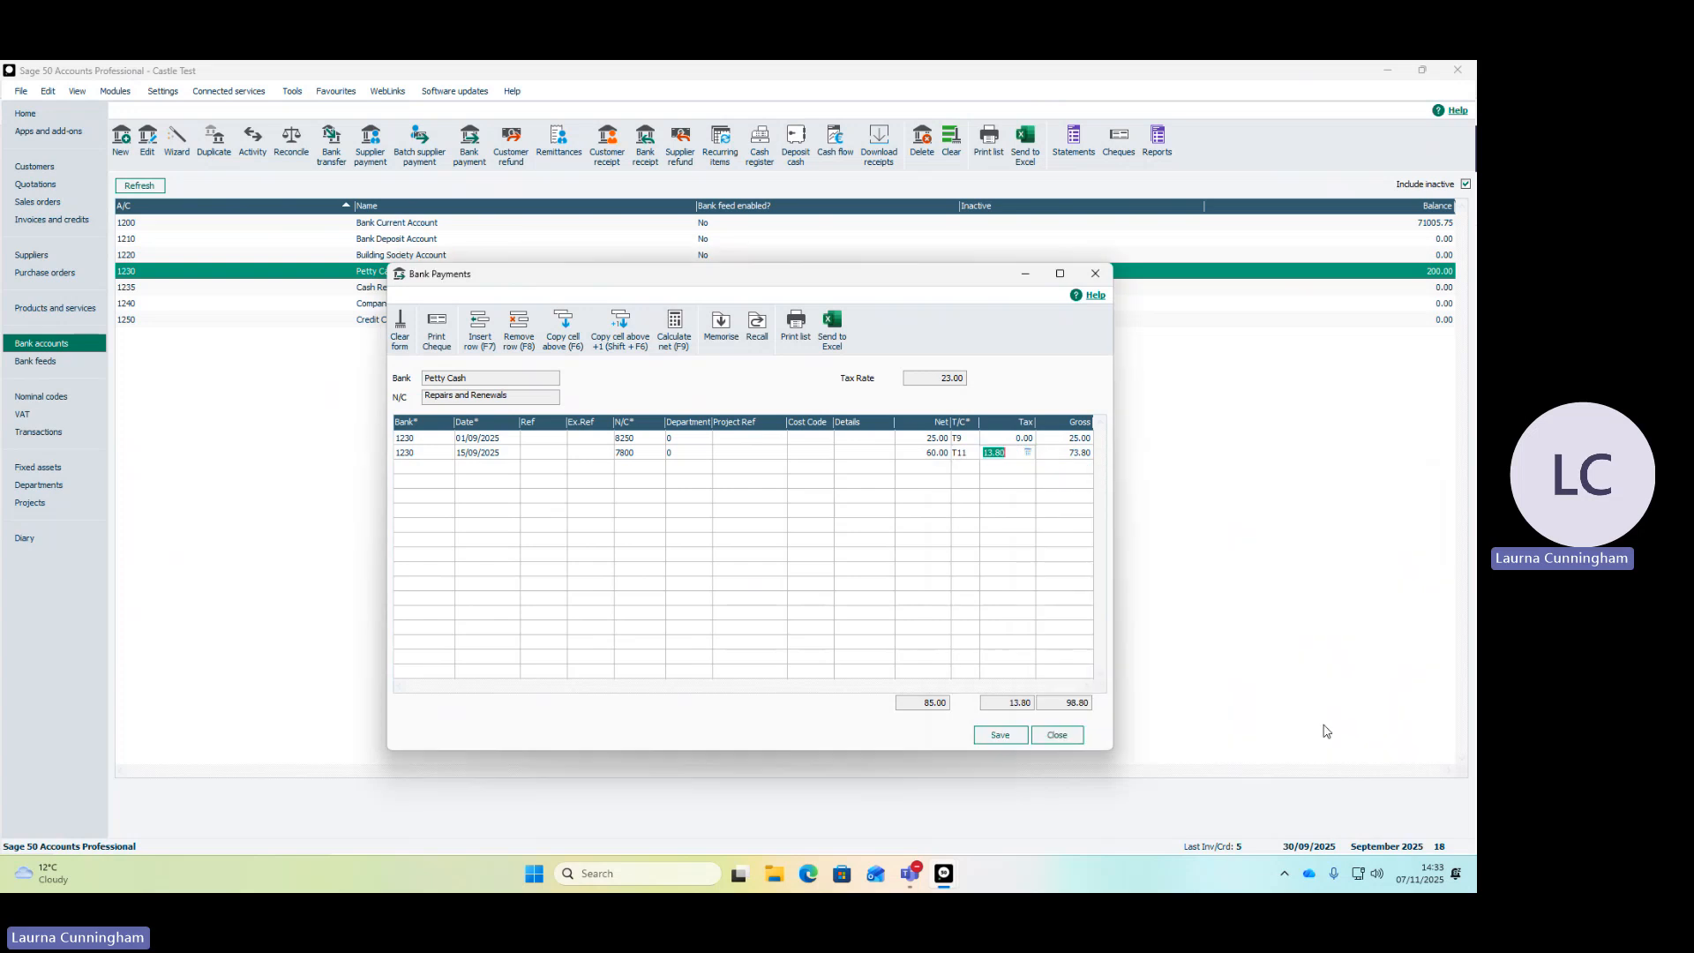
left_click(1335, 728)
Add a third payment line from Petty Cash account 1230 dated 18/09/2025 with nominal code 8250
left_click(434, 468)
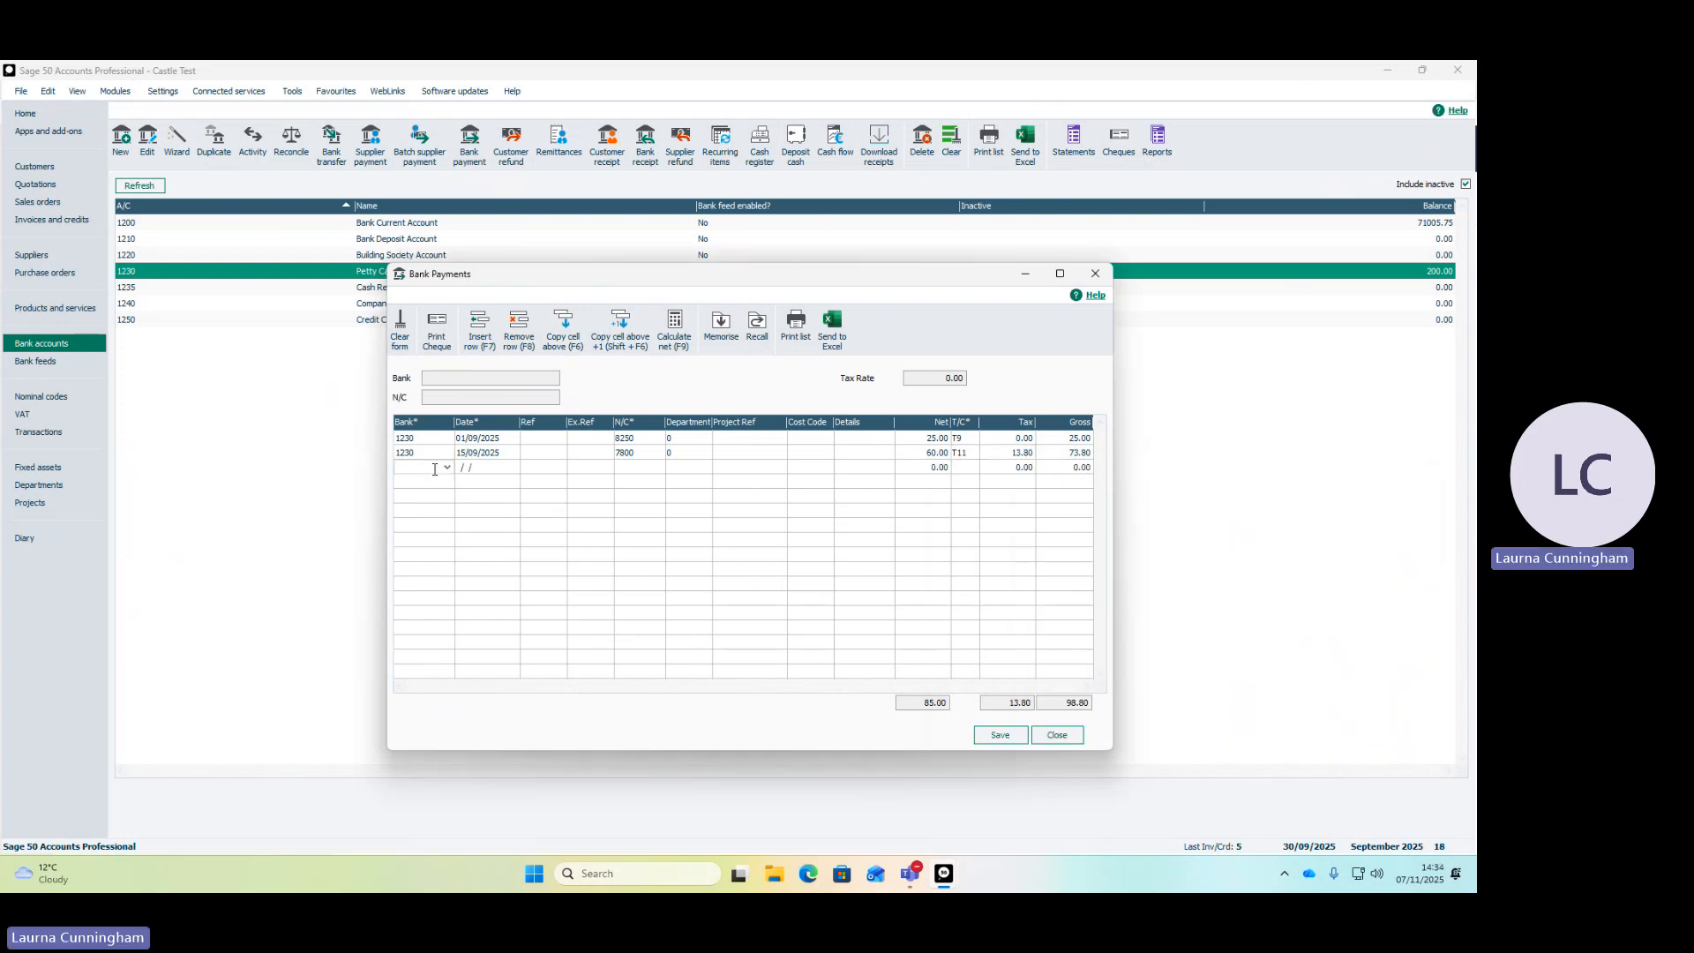
type("1230")
key("Tab")
type("18")
key("Tab")
key("Tab")
key("Tab")
type("8250")
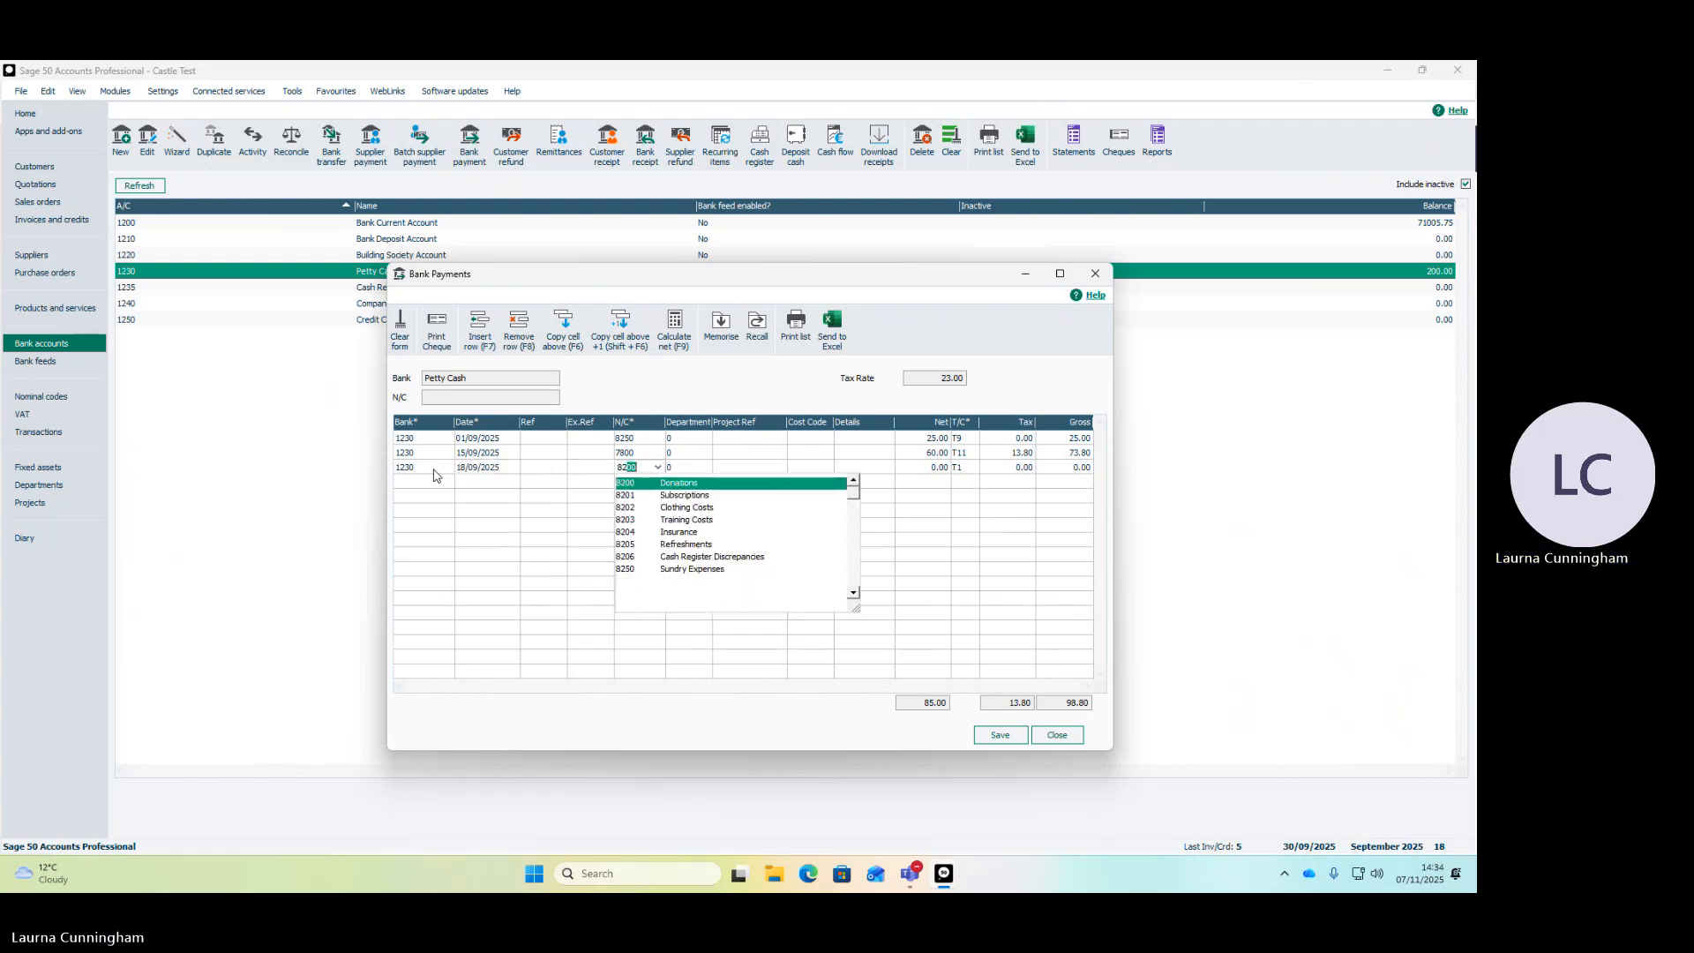
key("Tab")
key("Tab")
key("Tab")
key("Tab")
key("Tab")
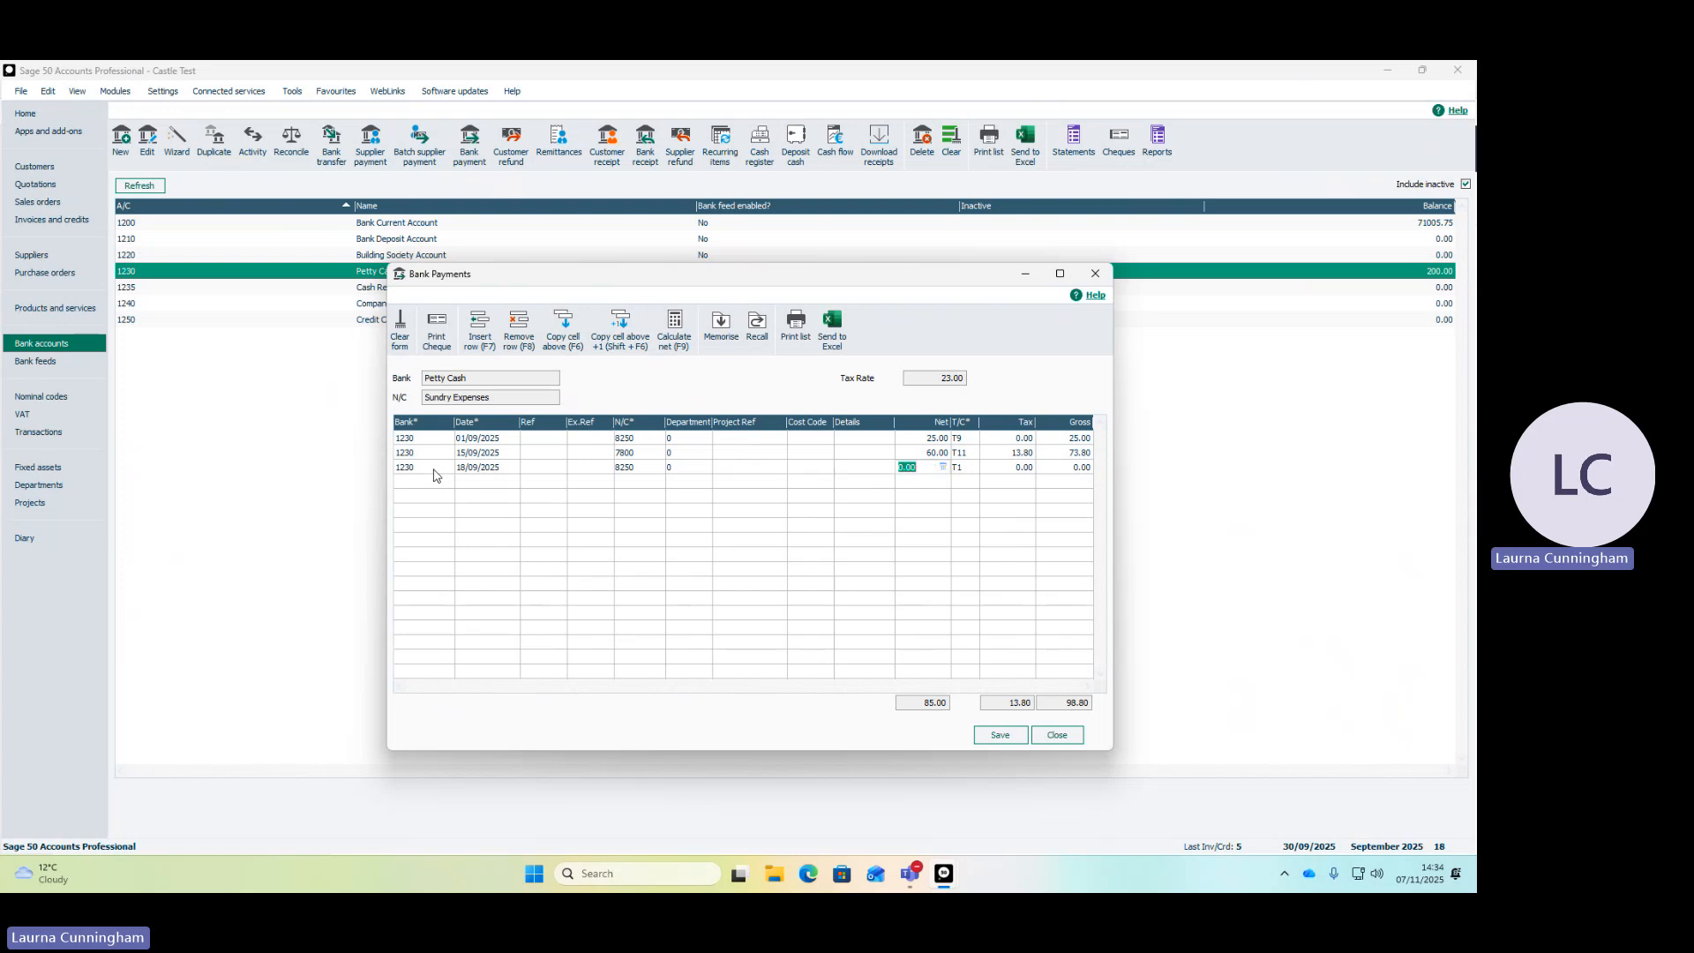
Enter 100.00 as the net amount of the 18/09/2025 line and apply reduced-rate tax code T13
type("10")
key("Tab")
left_click(971, 467)
left_click(1062, 697)
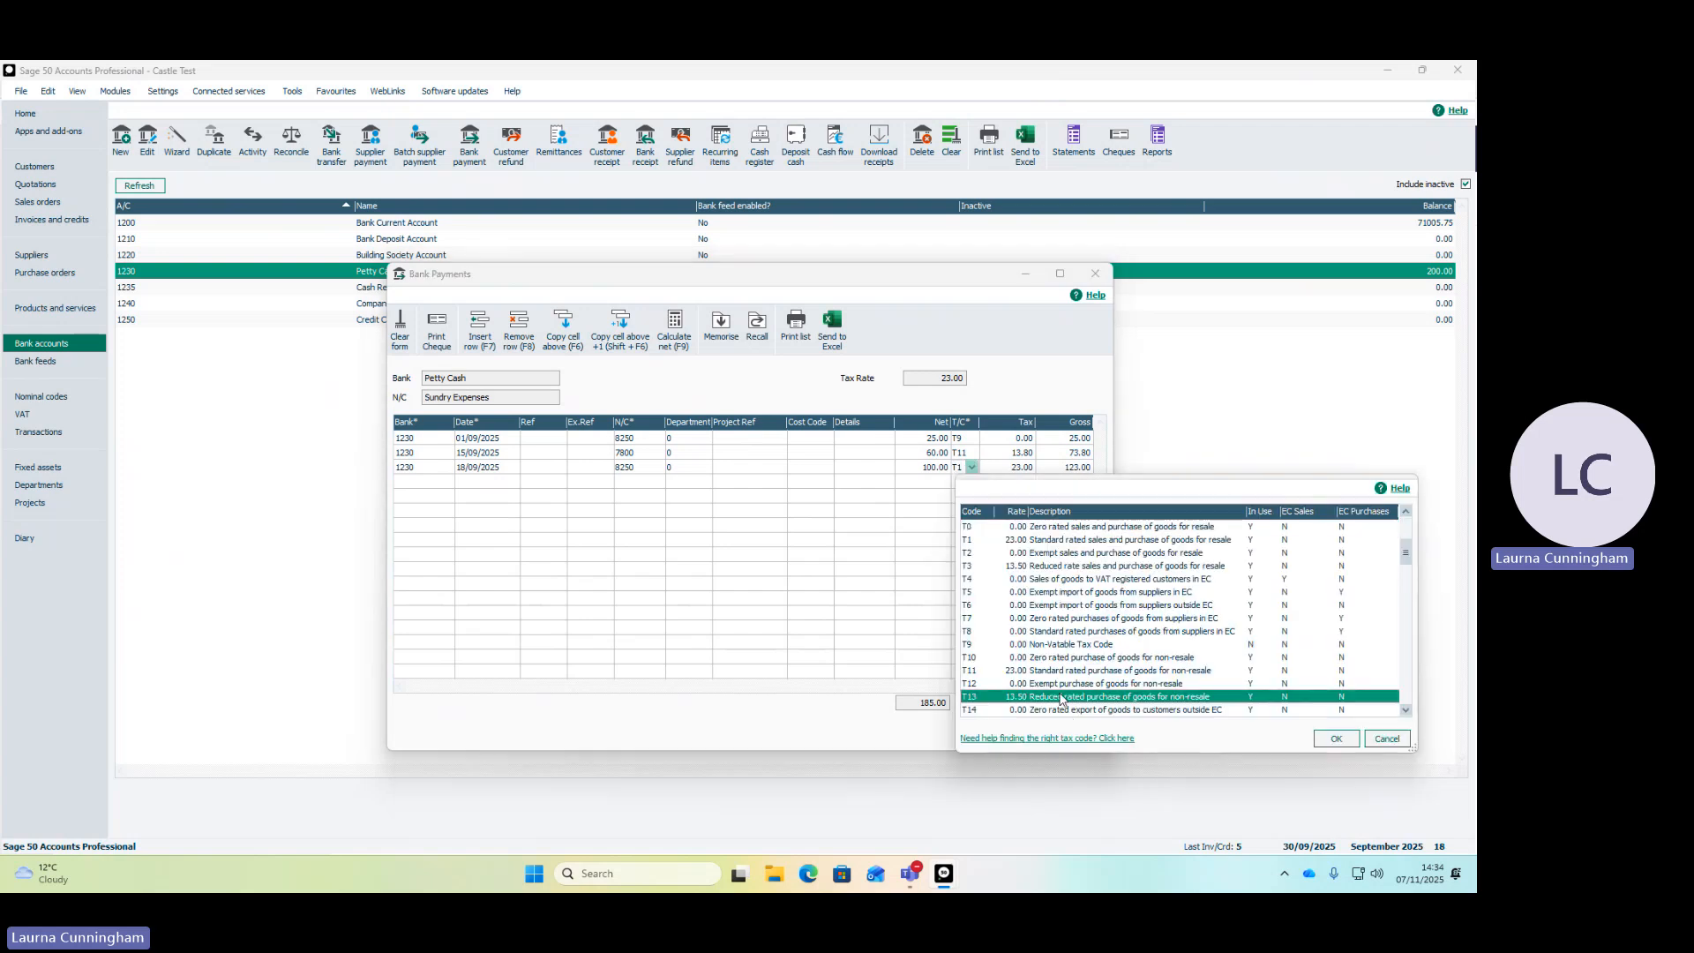
left_click(1336, 738)
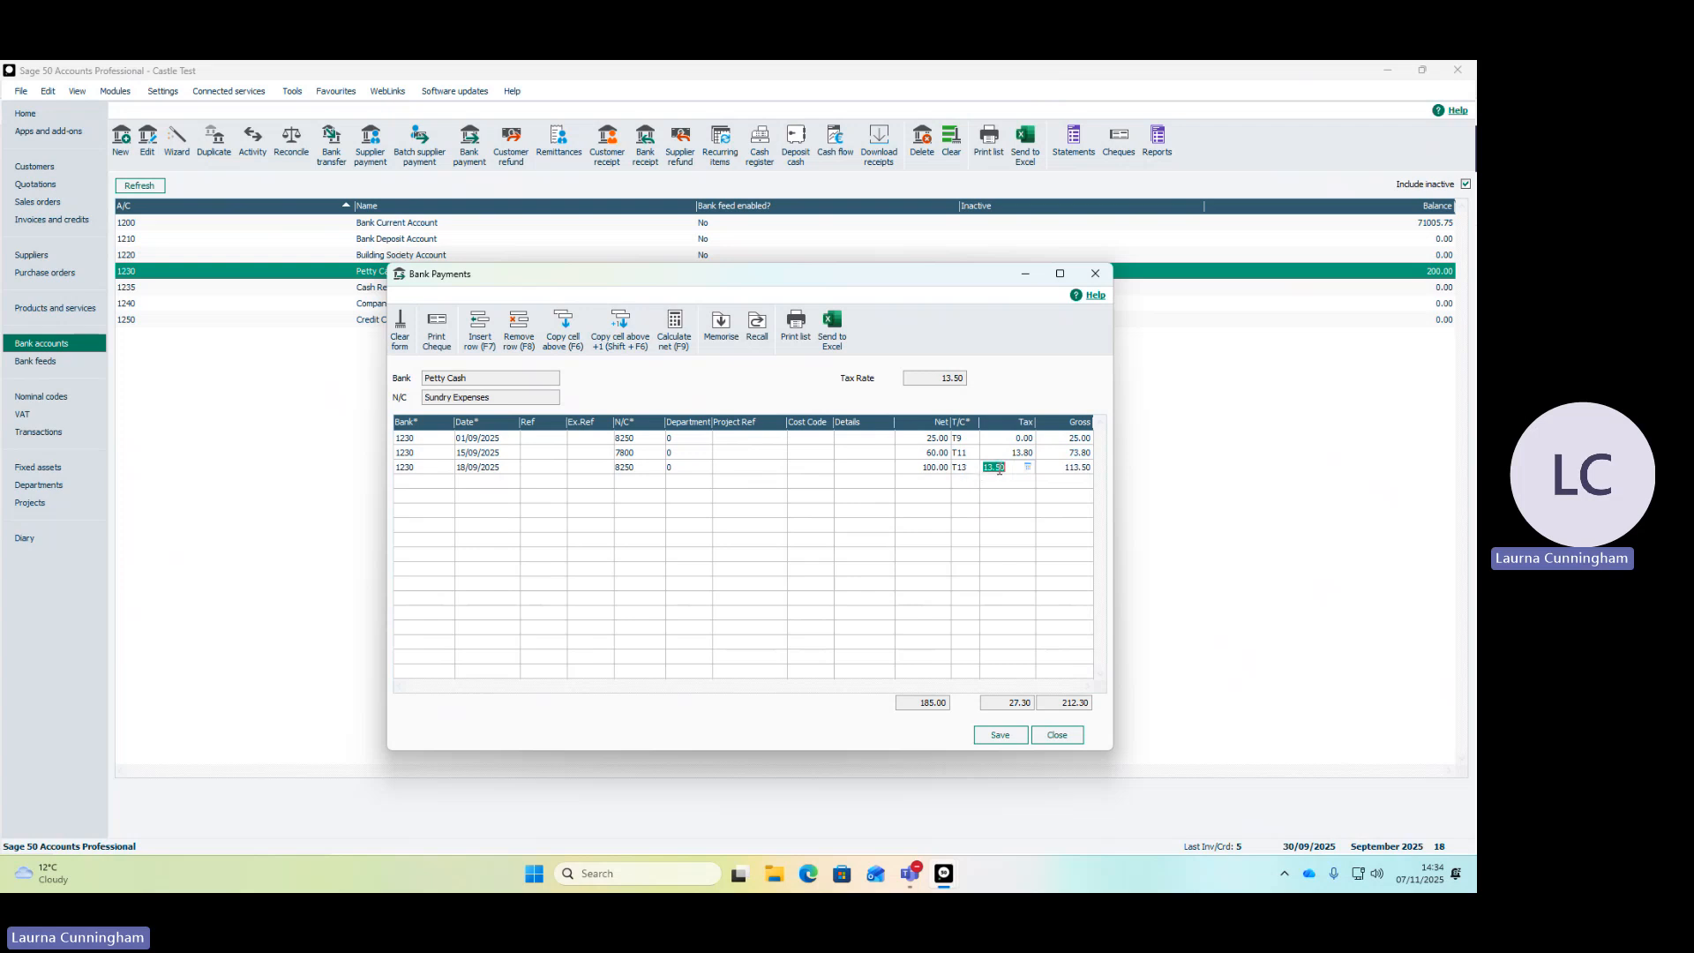
Recalculate the 18/09/2025 line so 100.00 is the VAT-inclusive total, save the petty cash payments and close the form
left_click(676, 338)
left_click(1010, 737)
left_click(1010, 737)
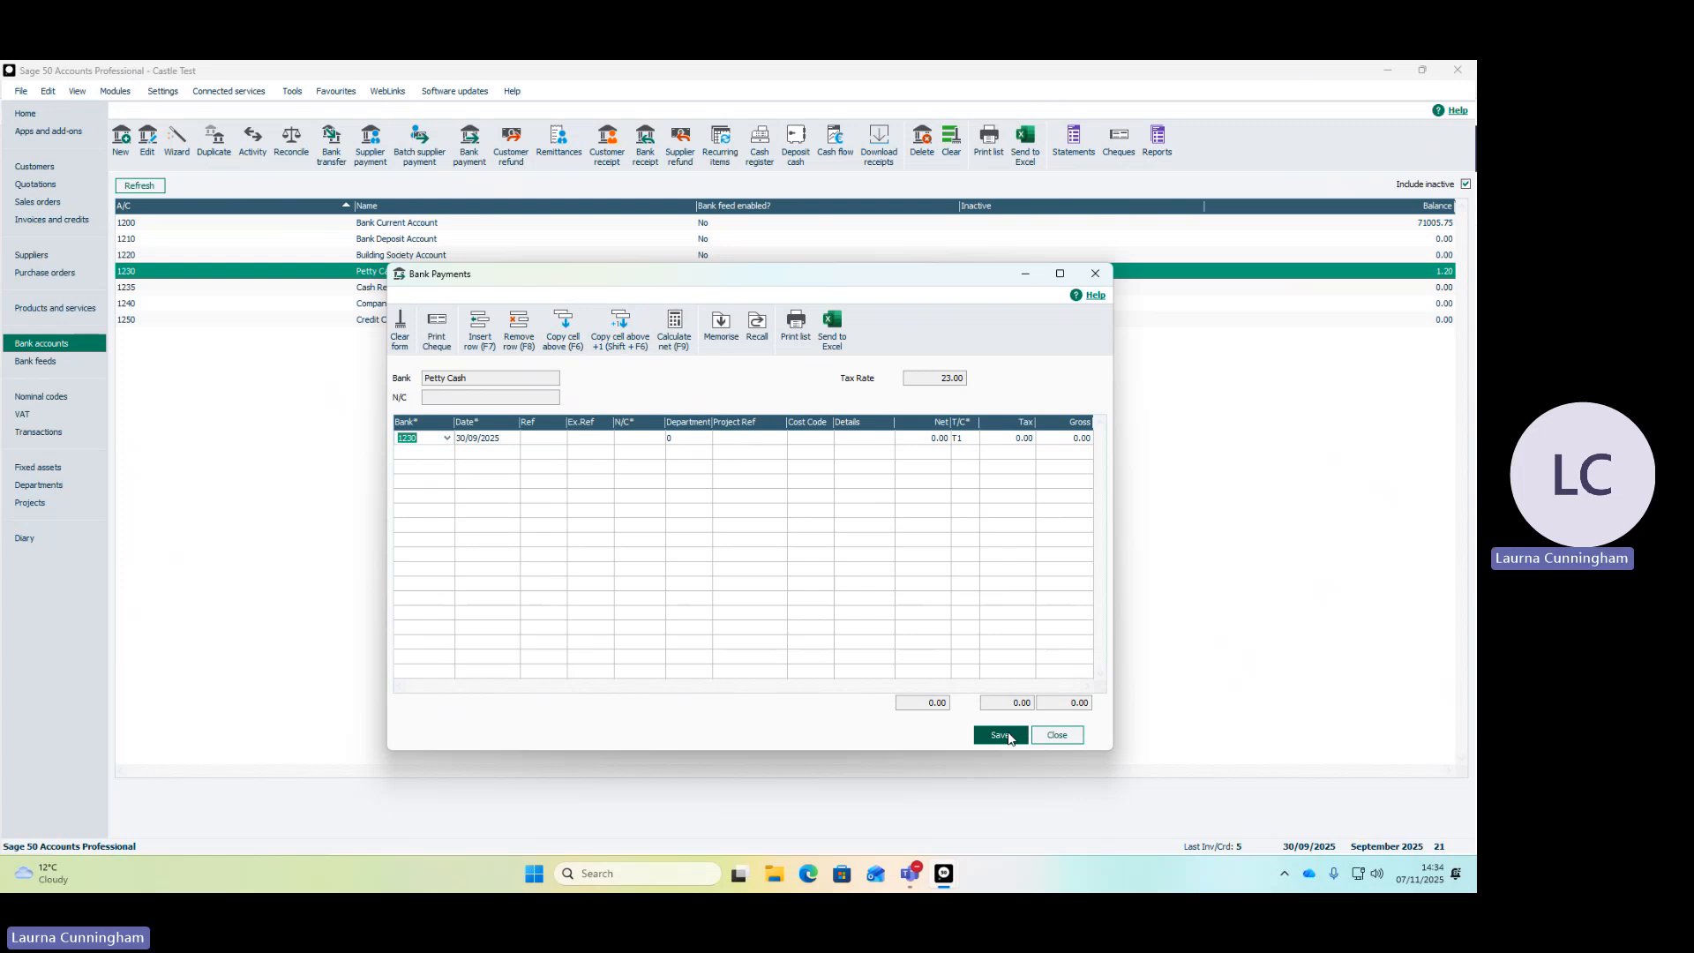
left_click(1057, 735)
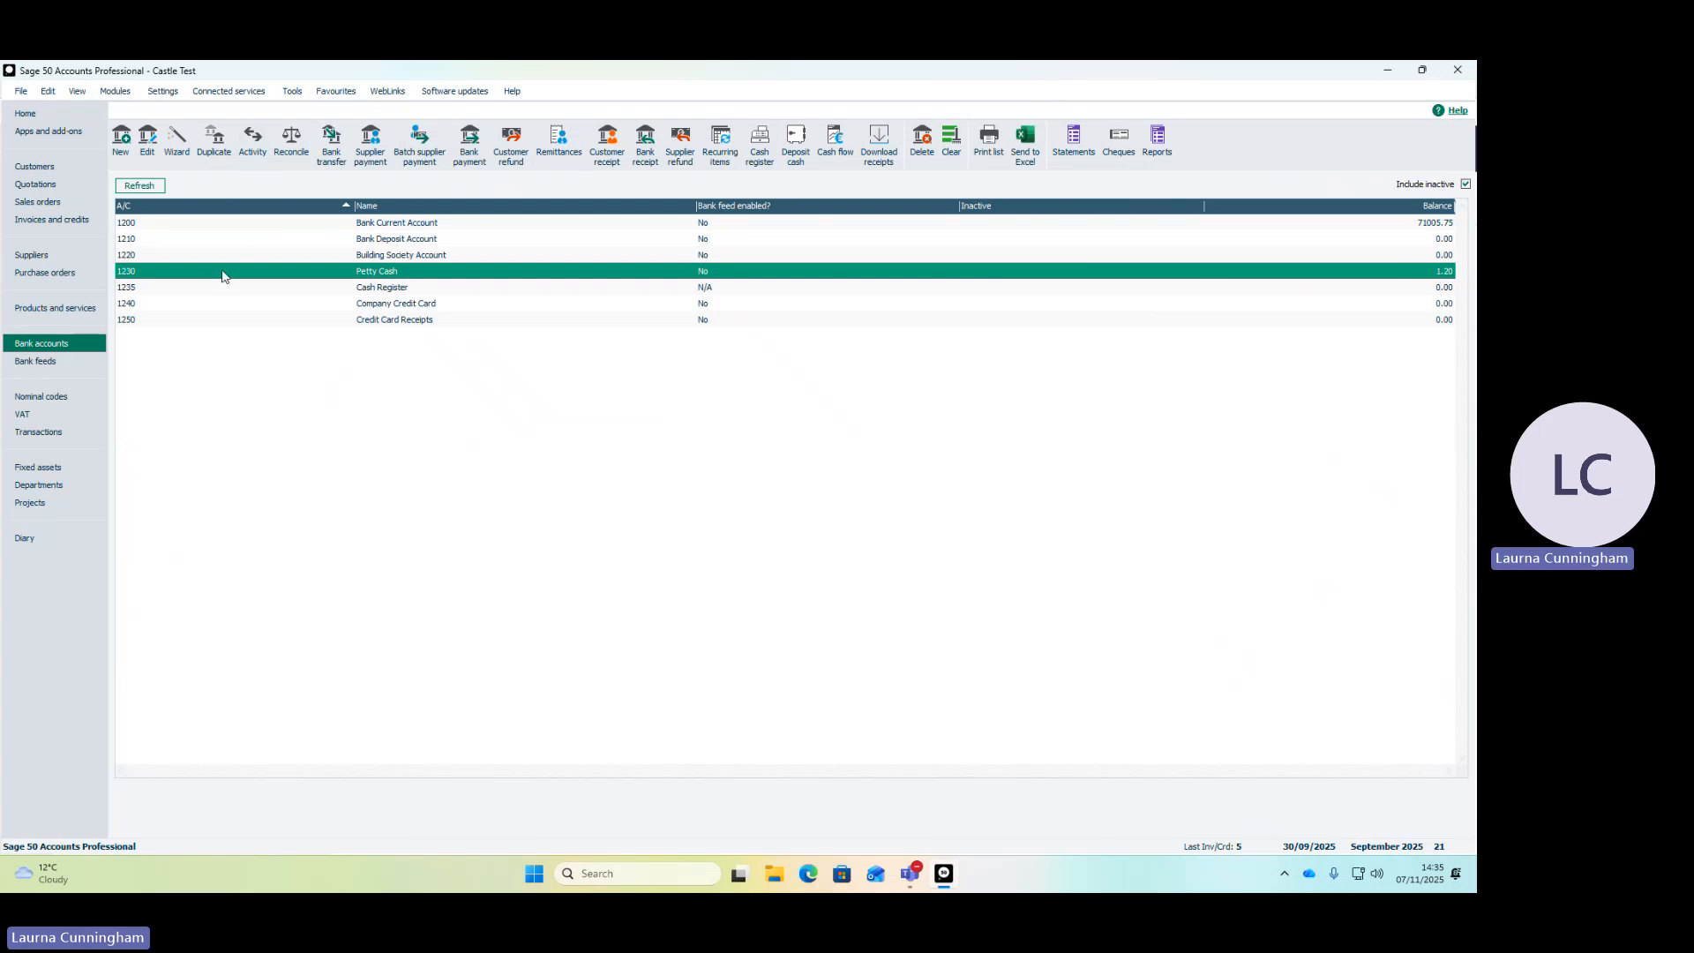
Review the transaction activity and balance of the Petty Cash account, closing the activity view when done
left_click(253, 147)
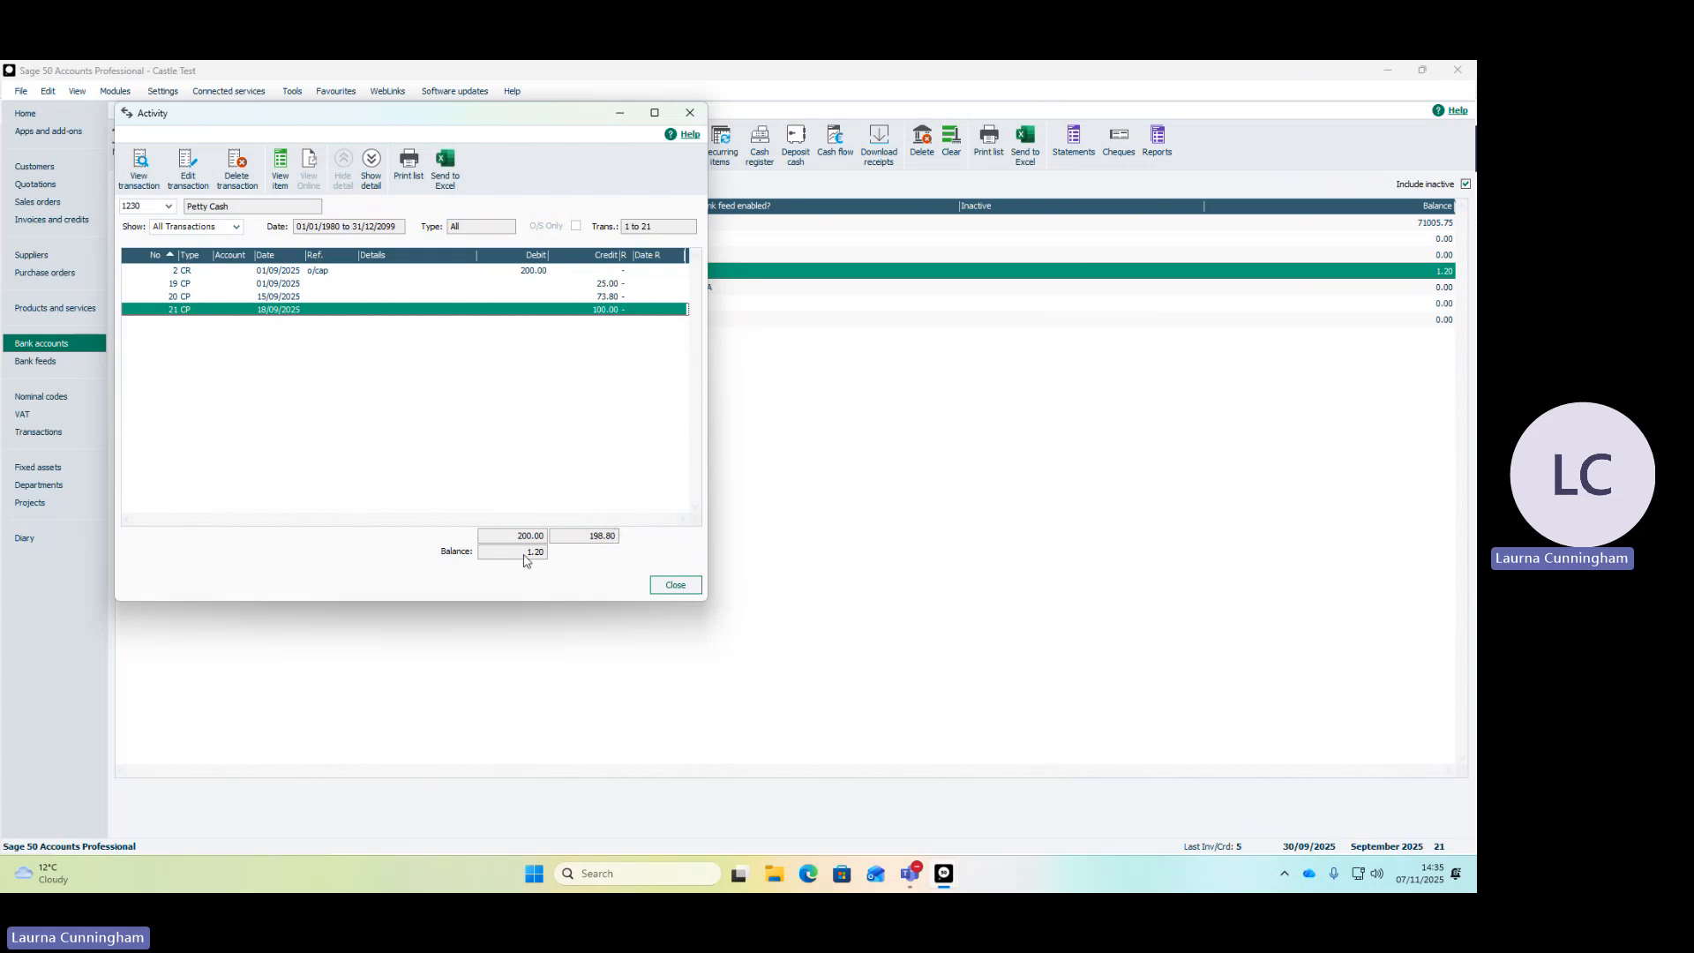
left_click(688, 588)
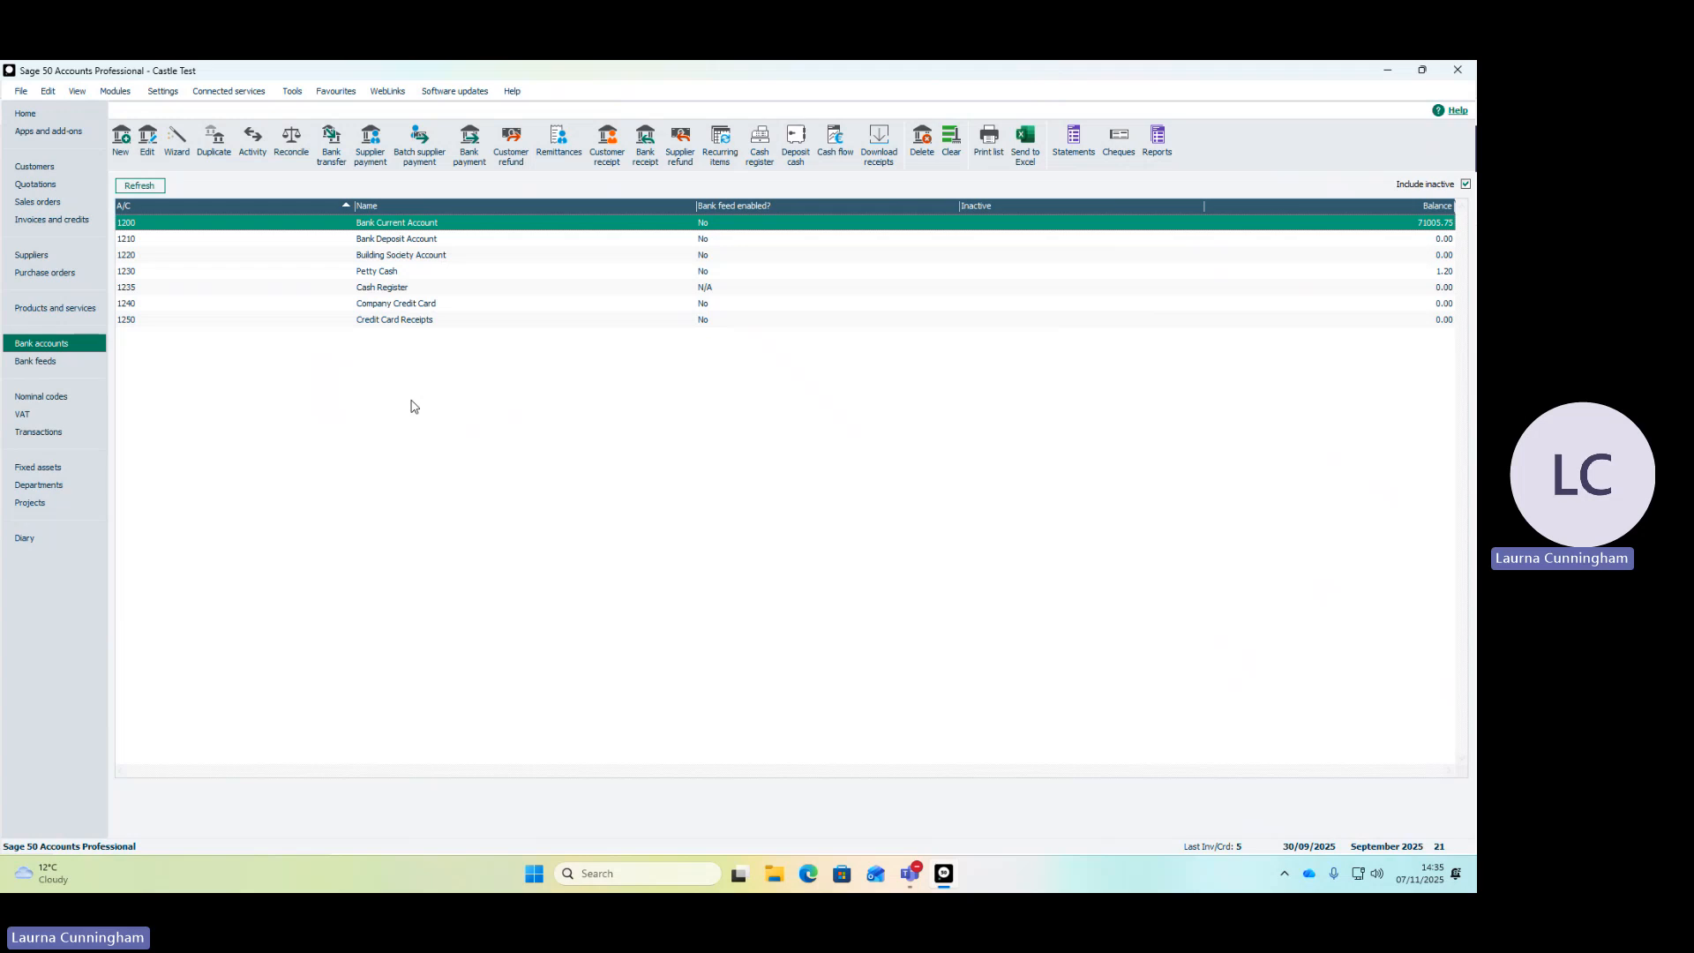
Set up a bank transfer from Bank Current Account 1200 to Petty Cash account 1230
left_click(331, 152)
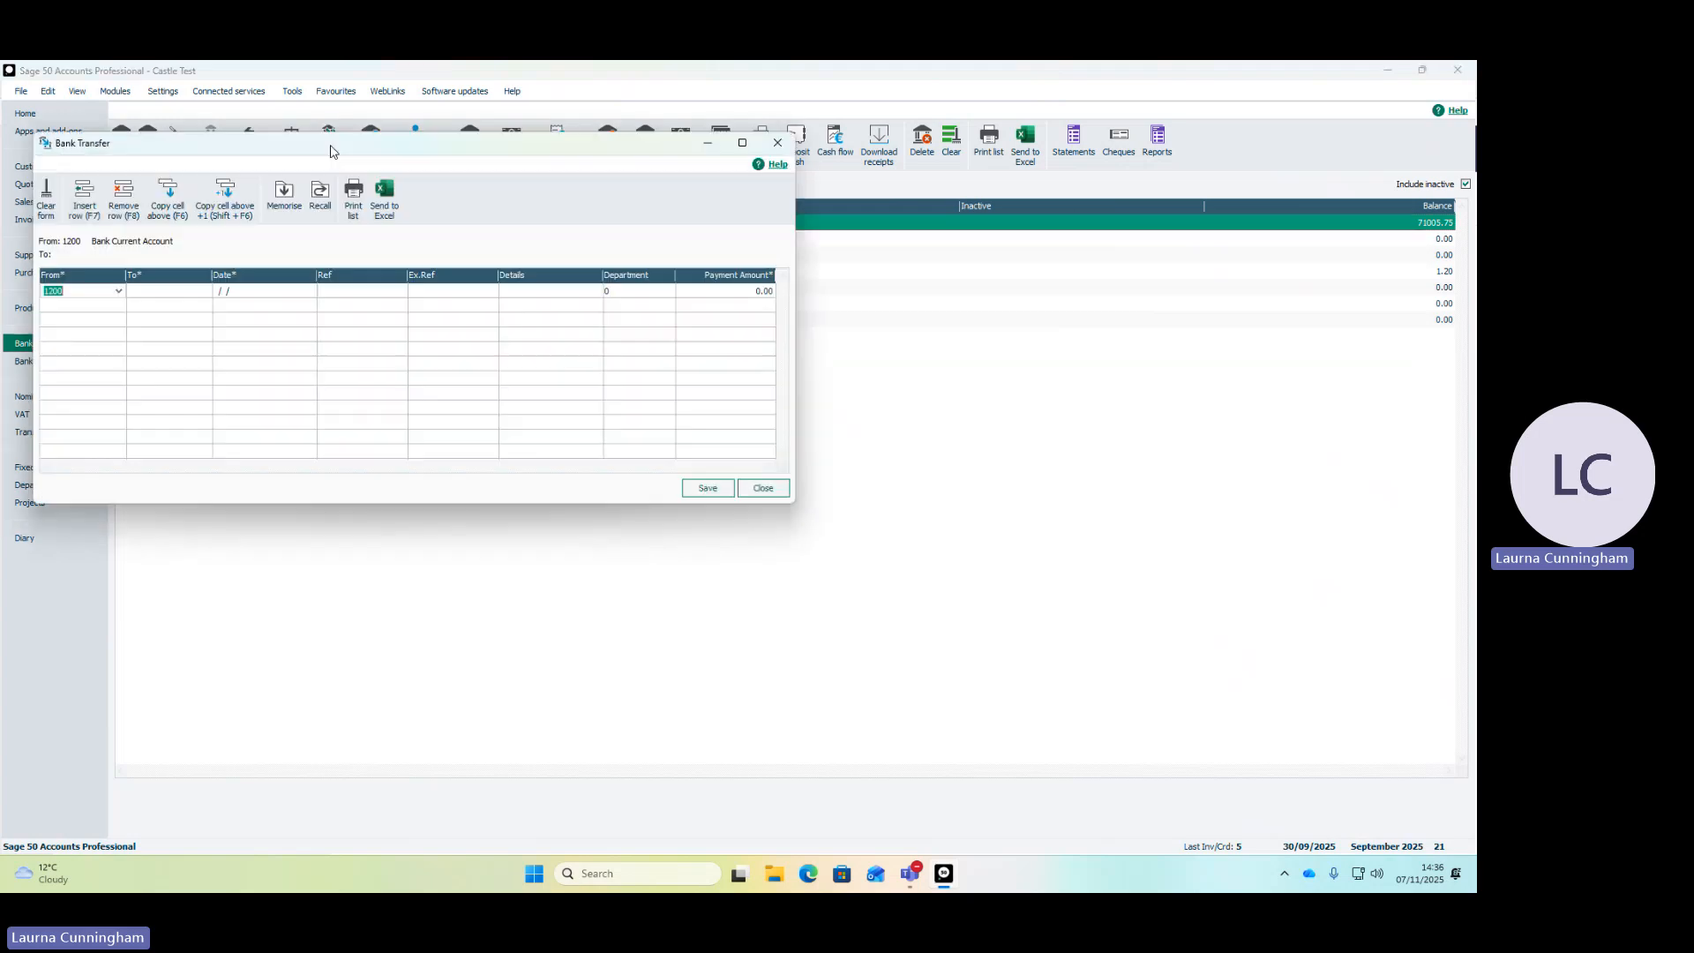
left_click_drag(389, 144, 761, 322)
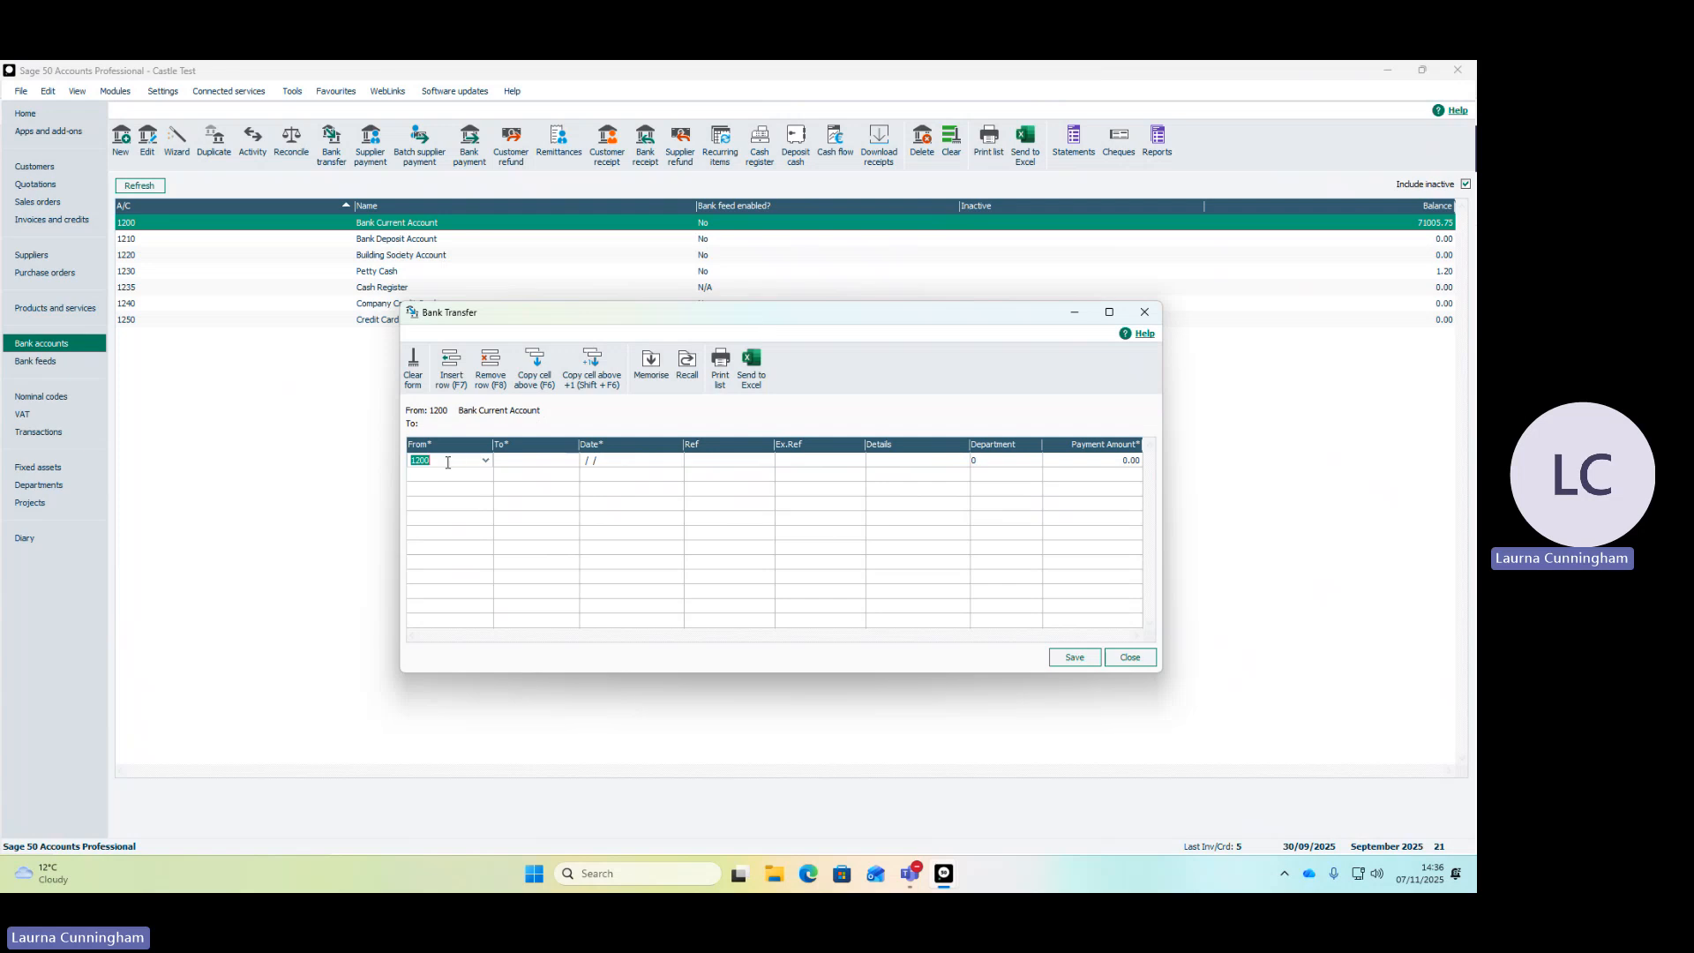
left_click(517, 460)
type("1230")
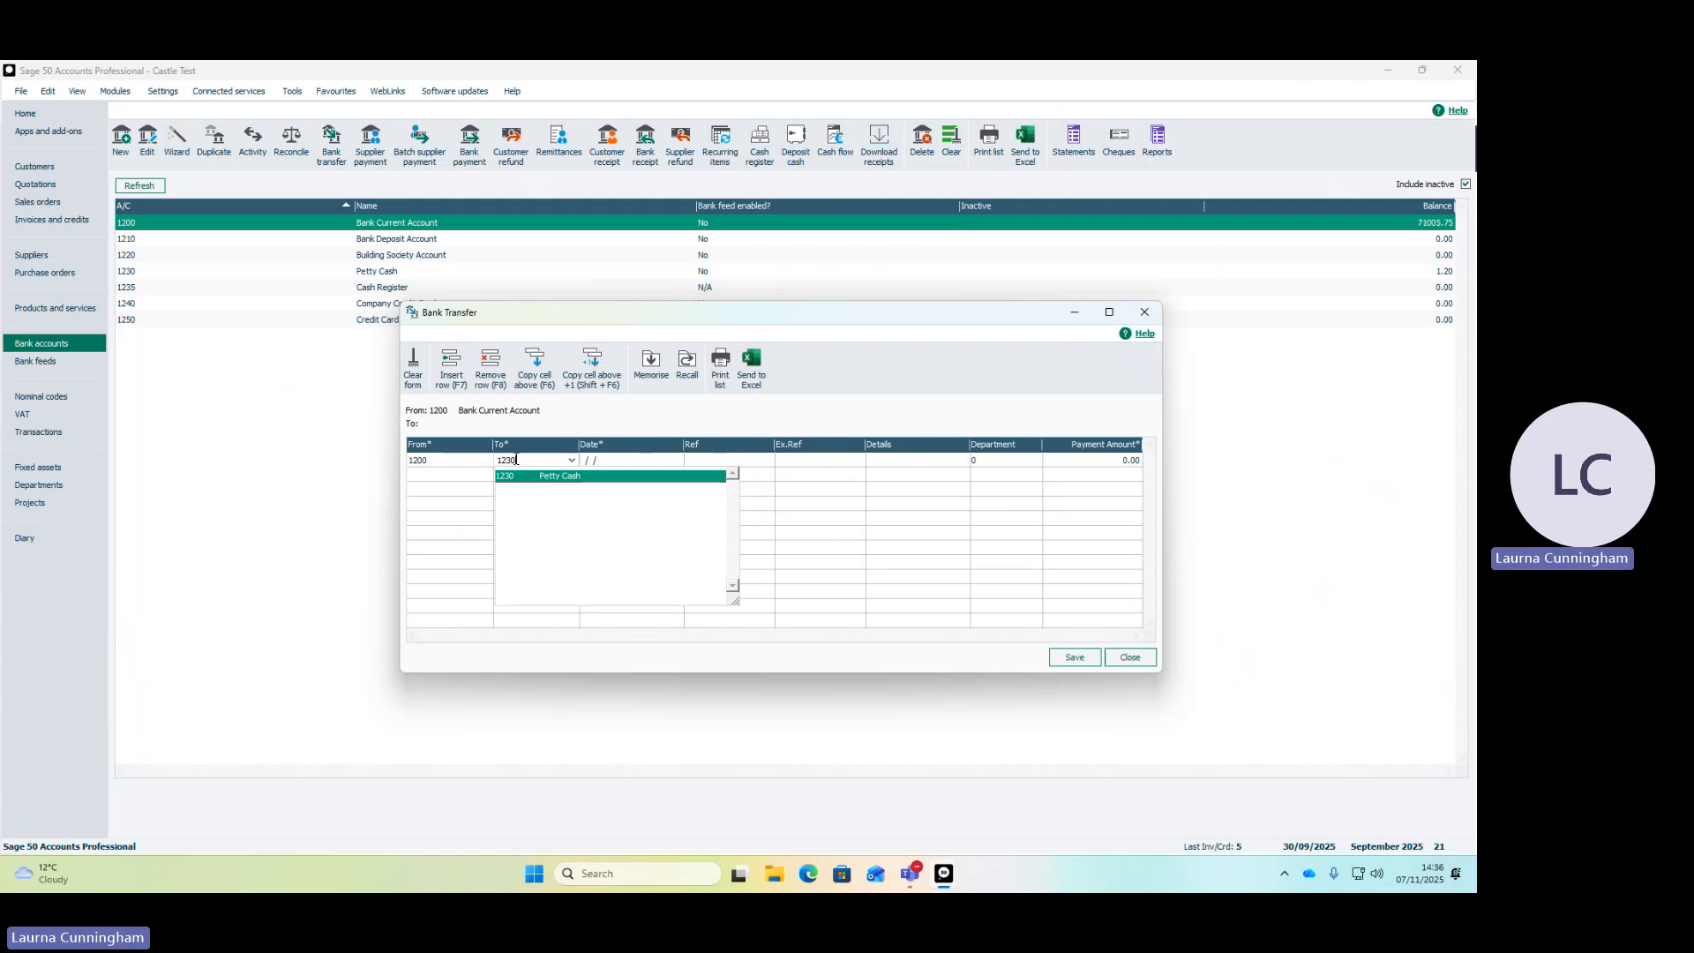
key("Tab")
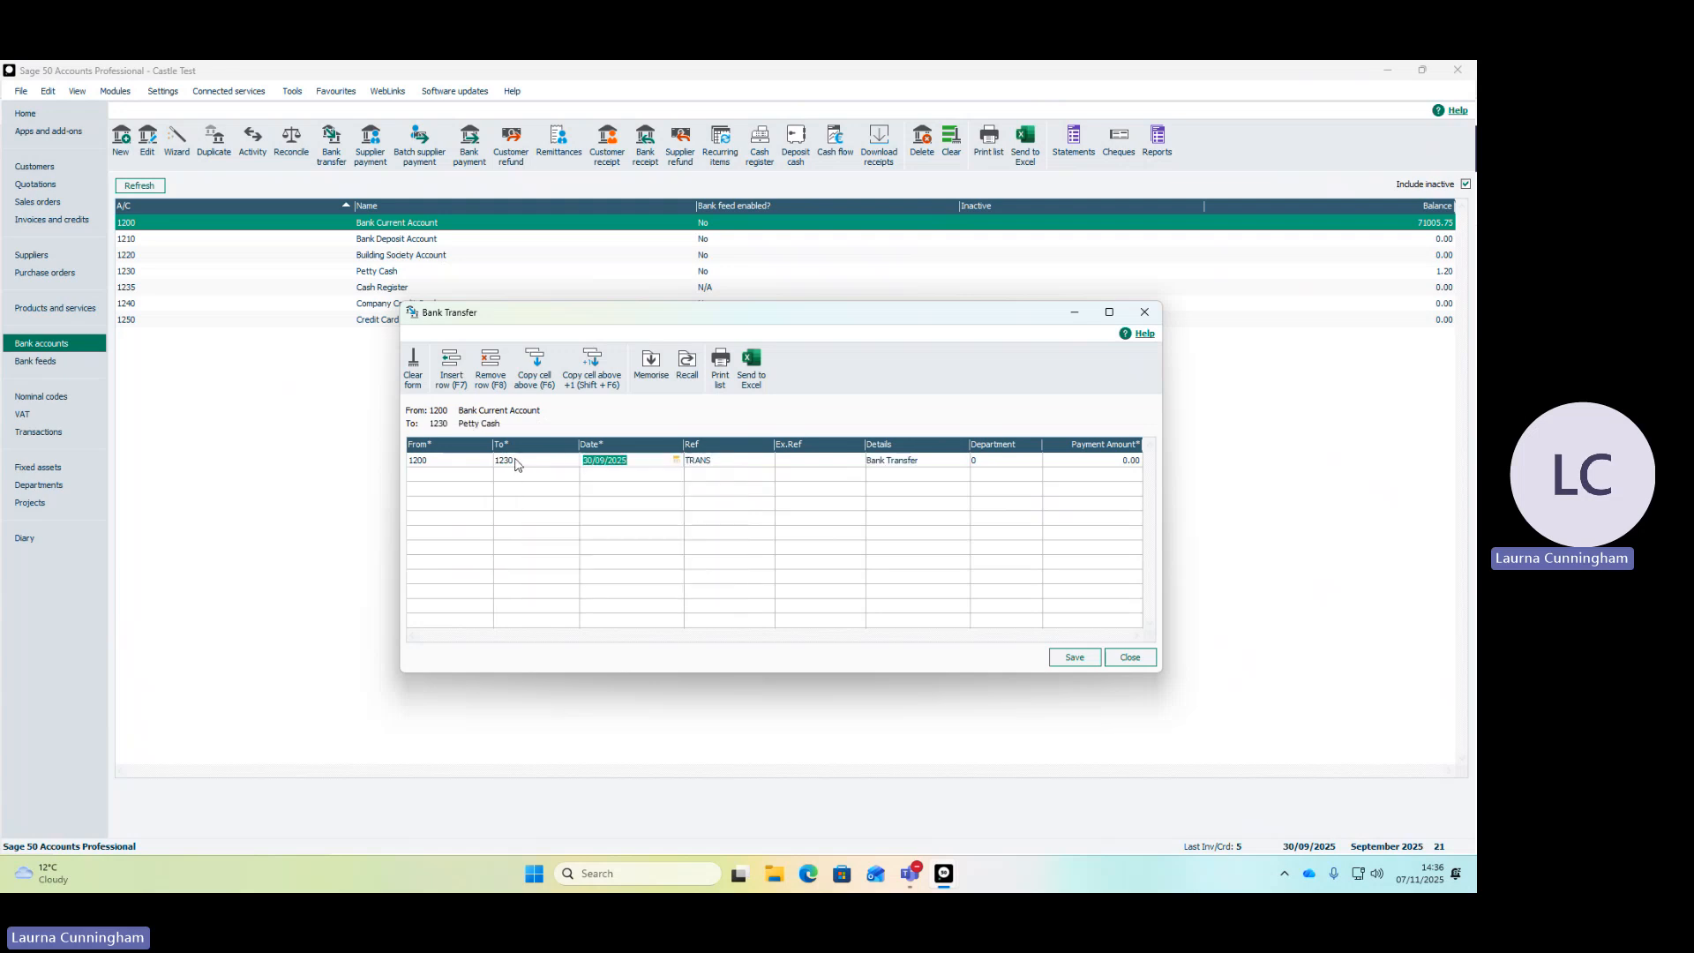
Keep the transfer date 30/09/2025, enter a payment amount of 198.80 and save the transfer
key("Tab")
key("Tab")
key("Tab")
key("Tab")
key("Tab")
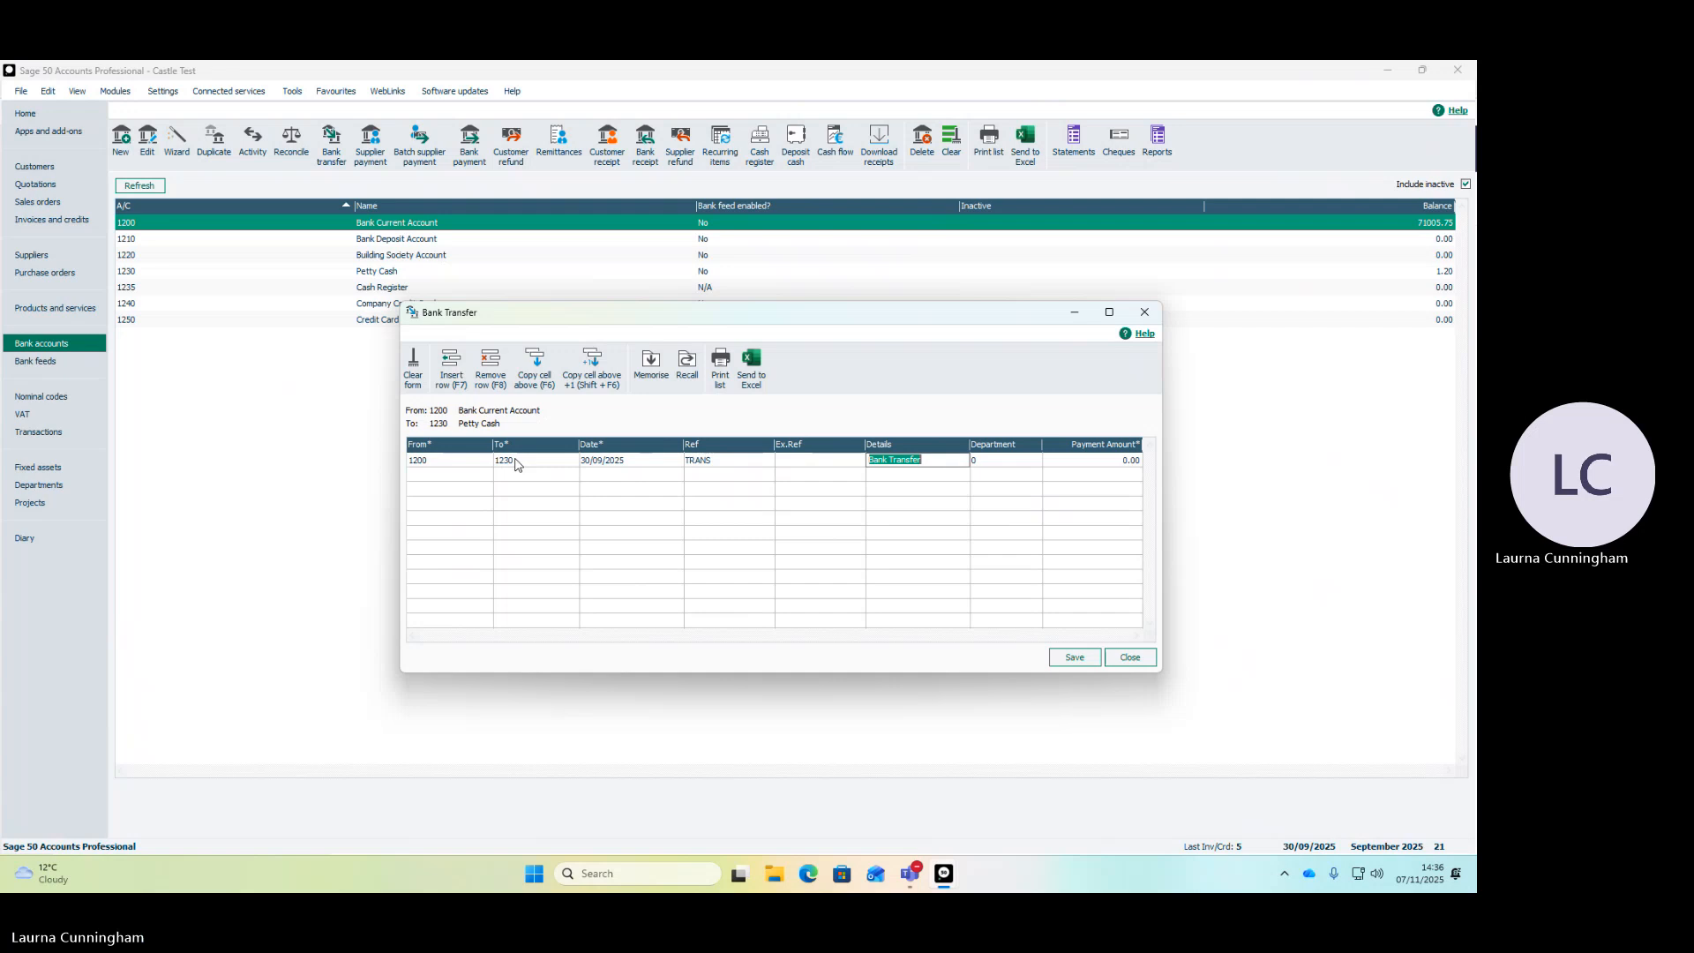
type("1")
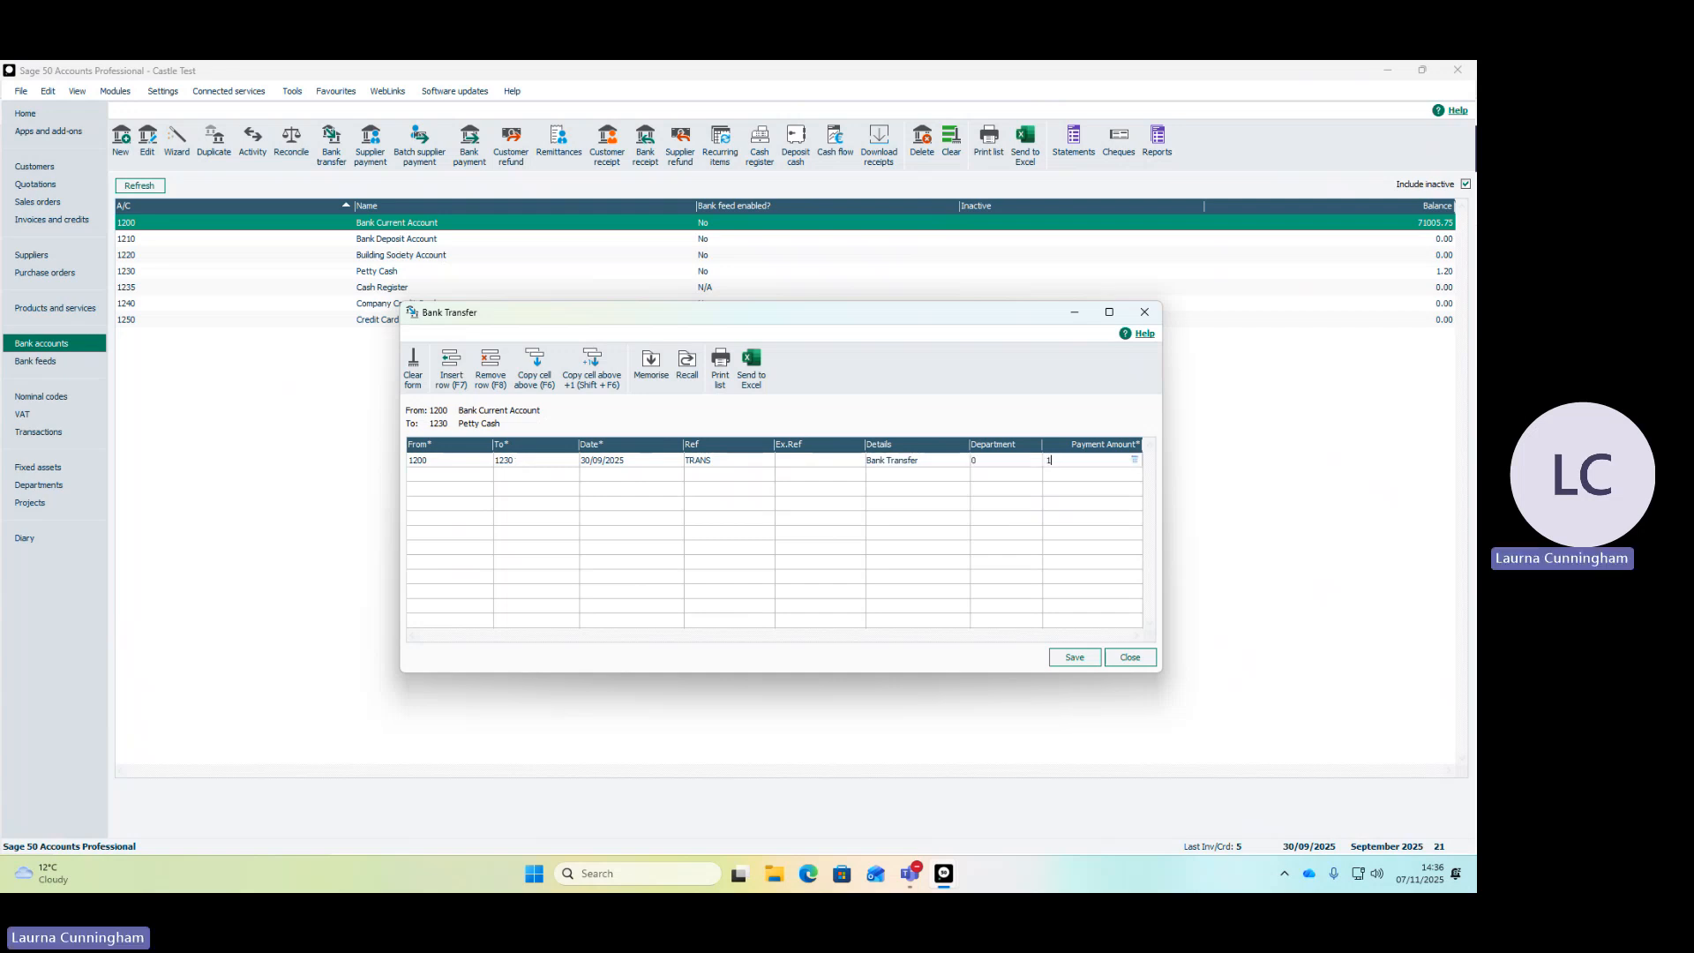
type("98.80")
key("Tab")
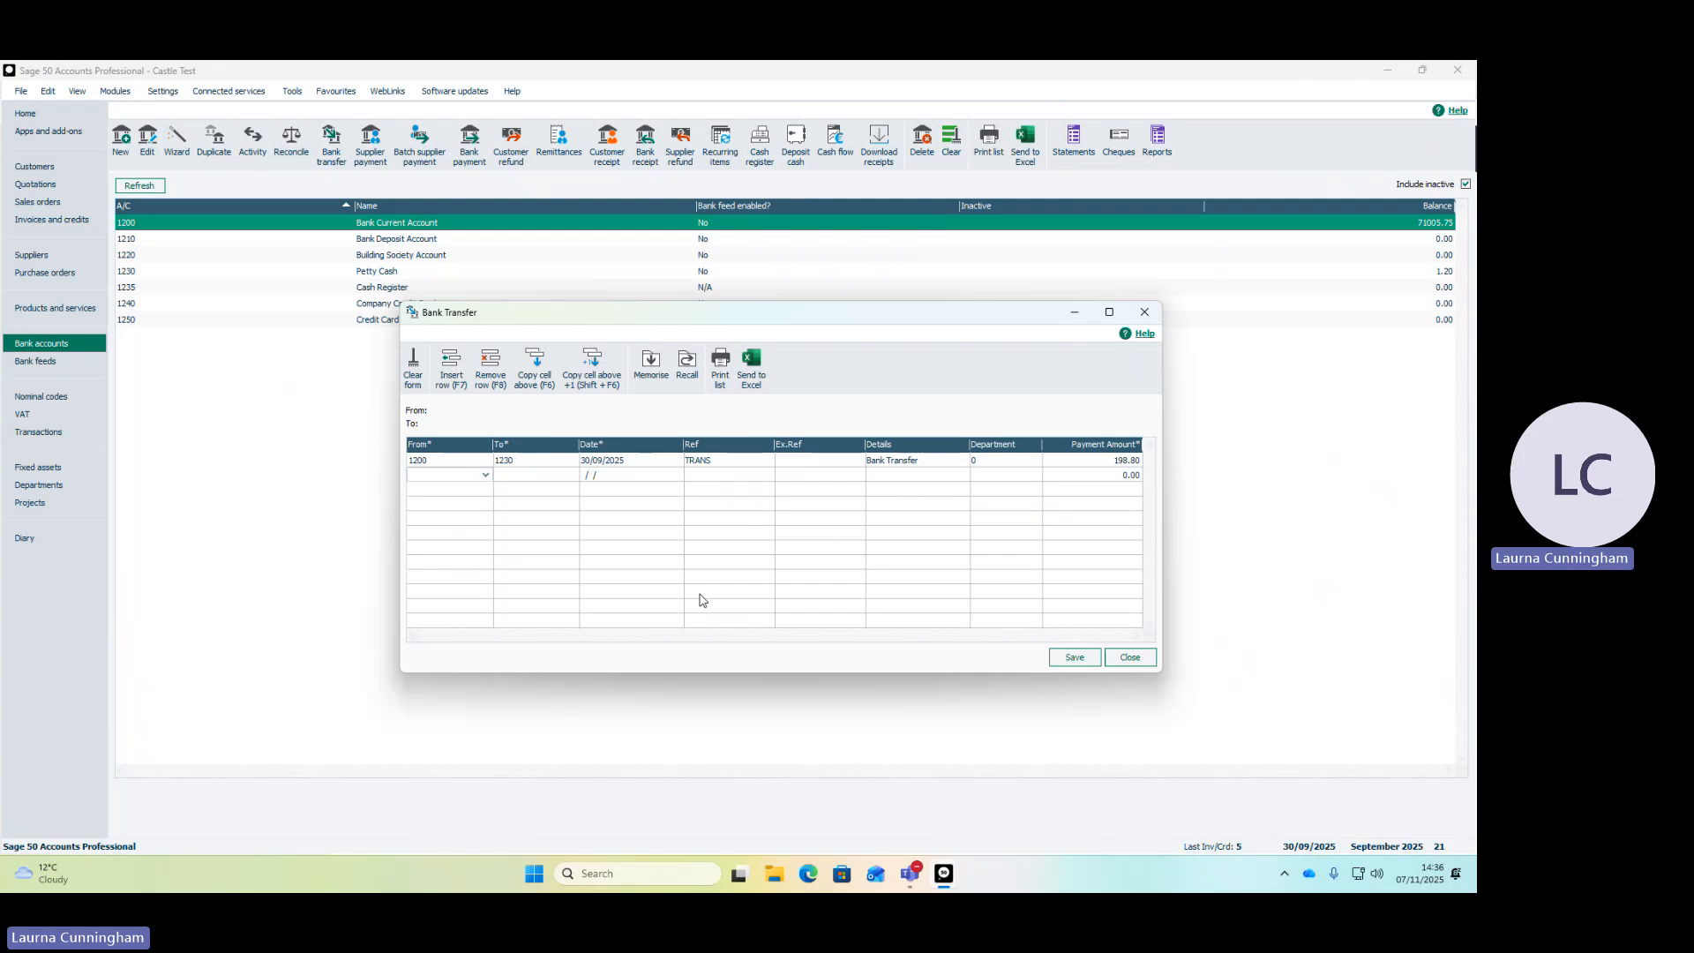
left_click(1072, 659)
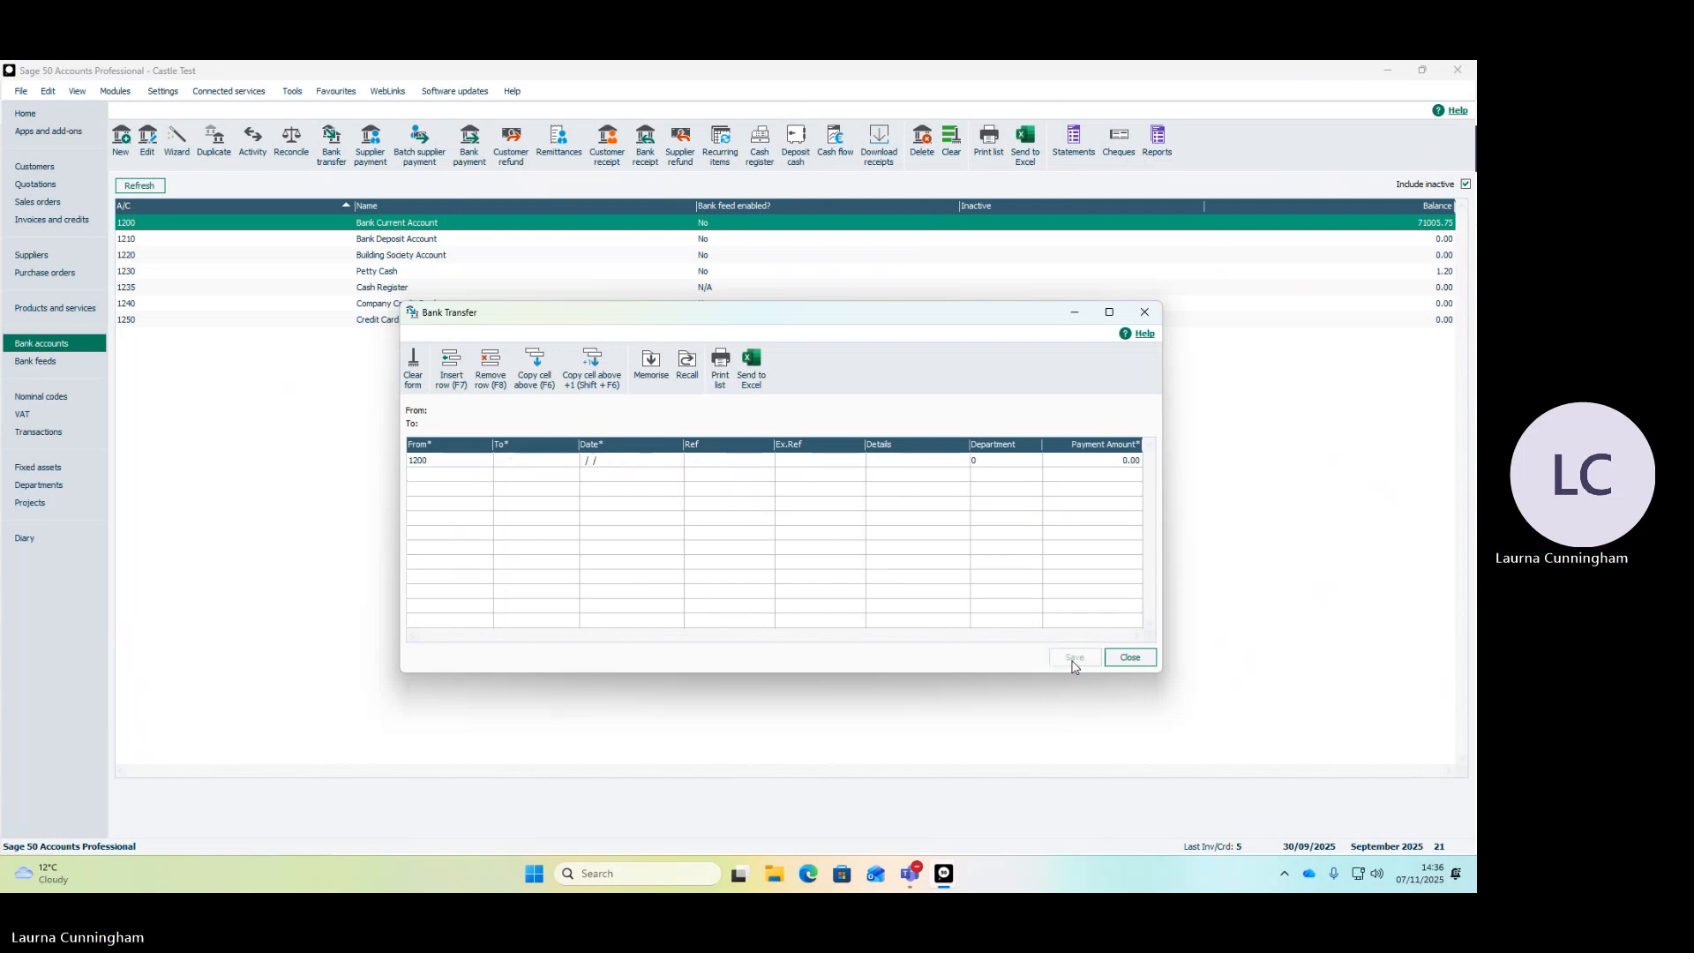
Close the bank transfer form and check the balances of the Petty Cash and Bank Current Account records
left_click(1125, 655)
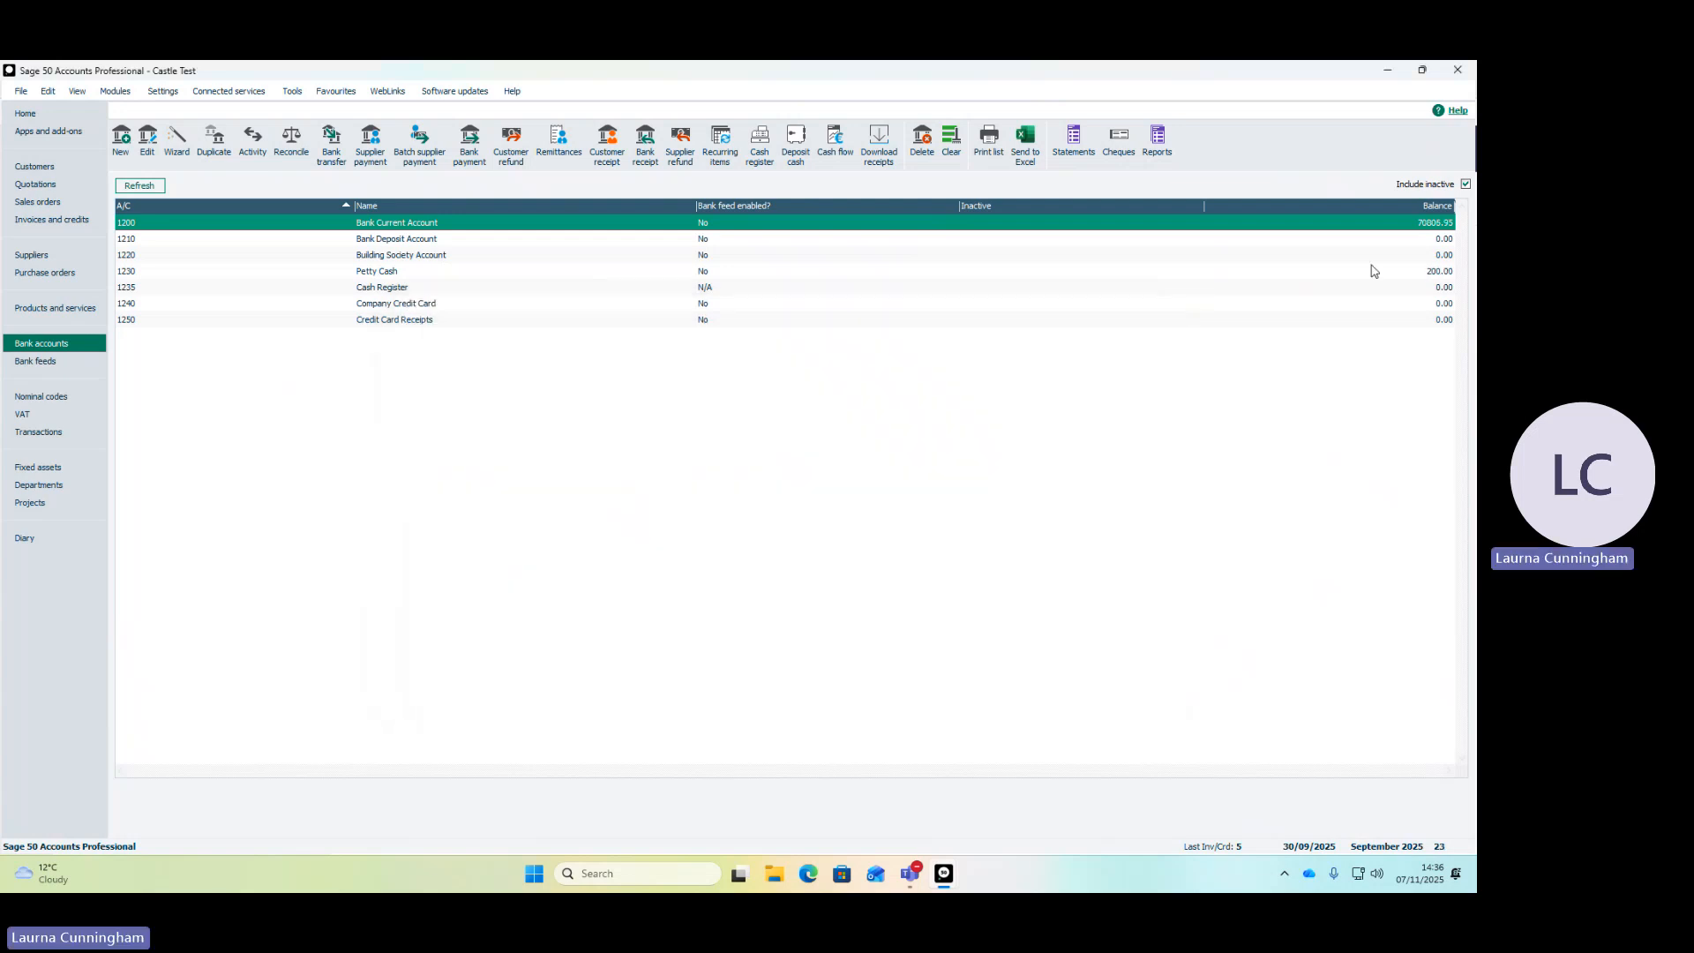
left_click(1437, 275)
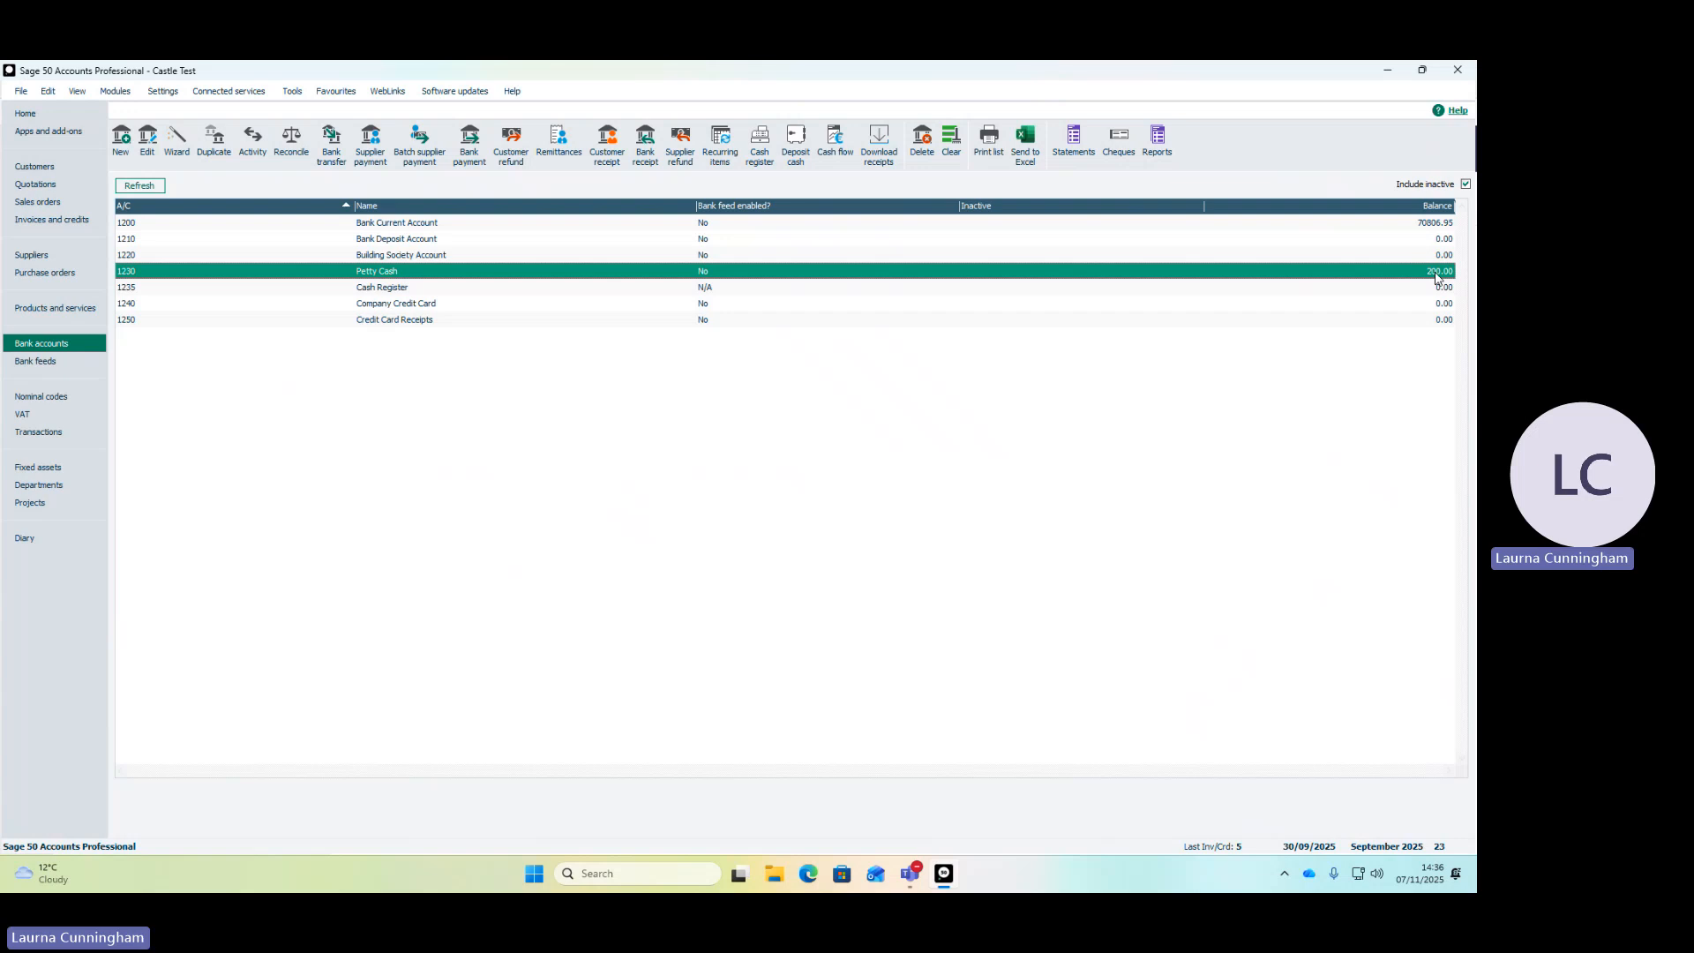
left_click(1430, 226)
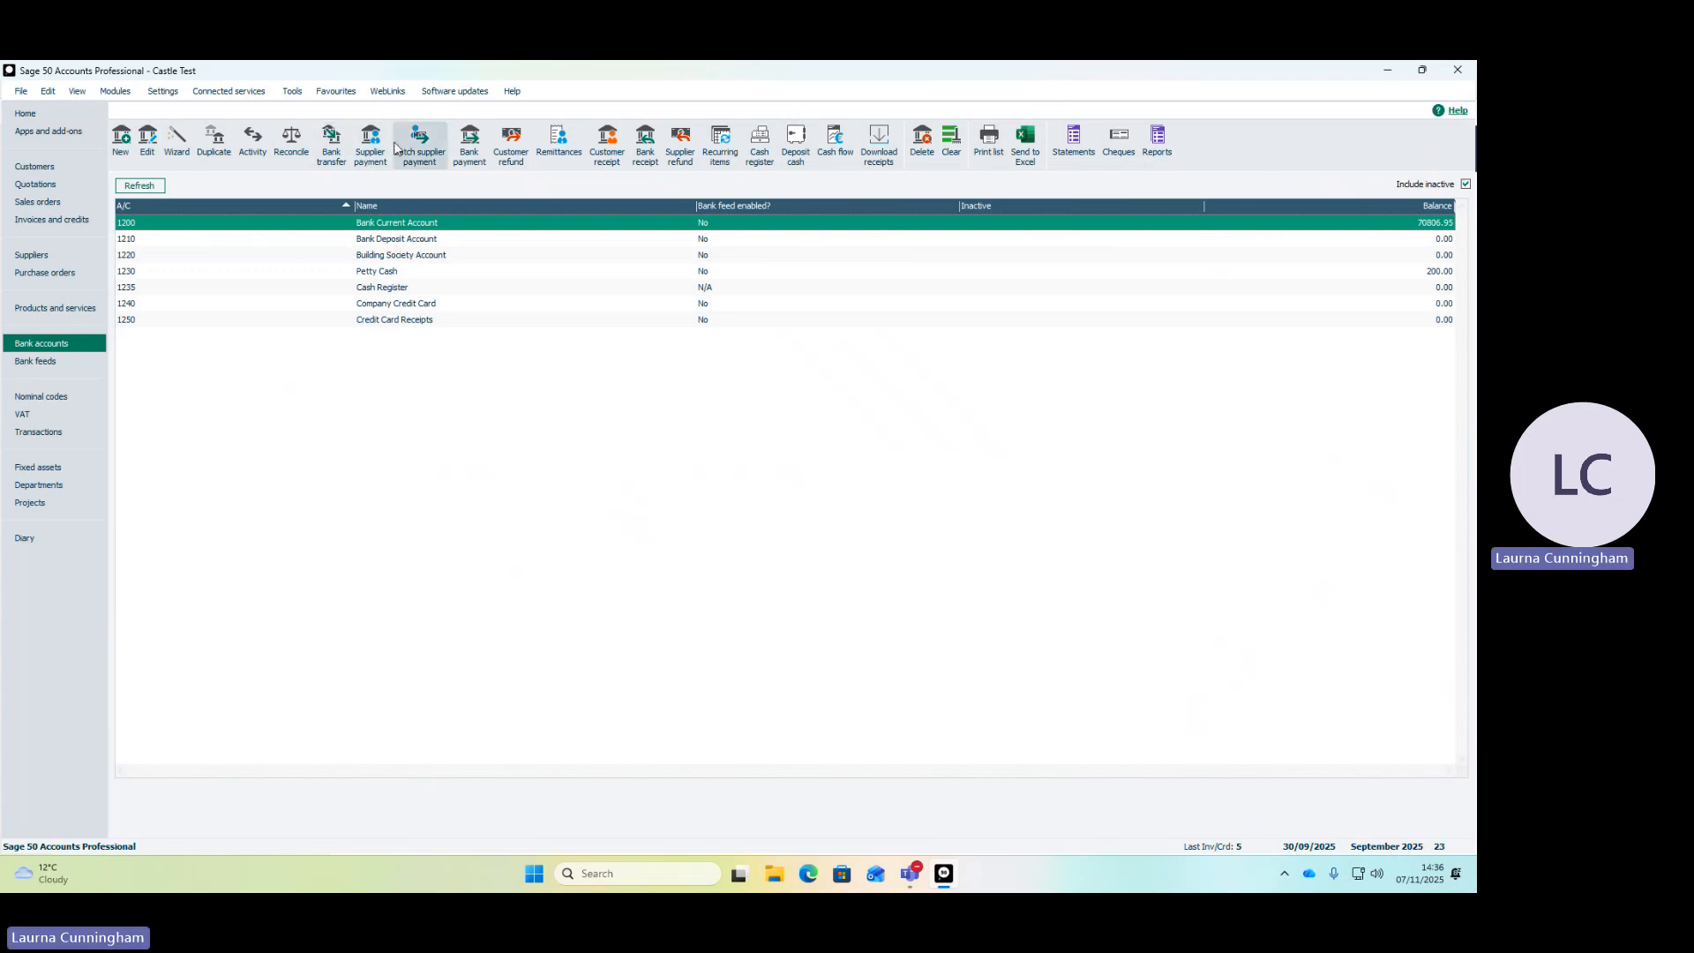
Start a bank payment from Bank Current Account 1200 dated 30/09/2025 and assign it to nominal code 7003 Staff Salaries
left_click(470, 150)
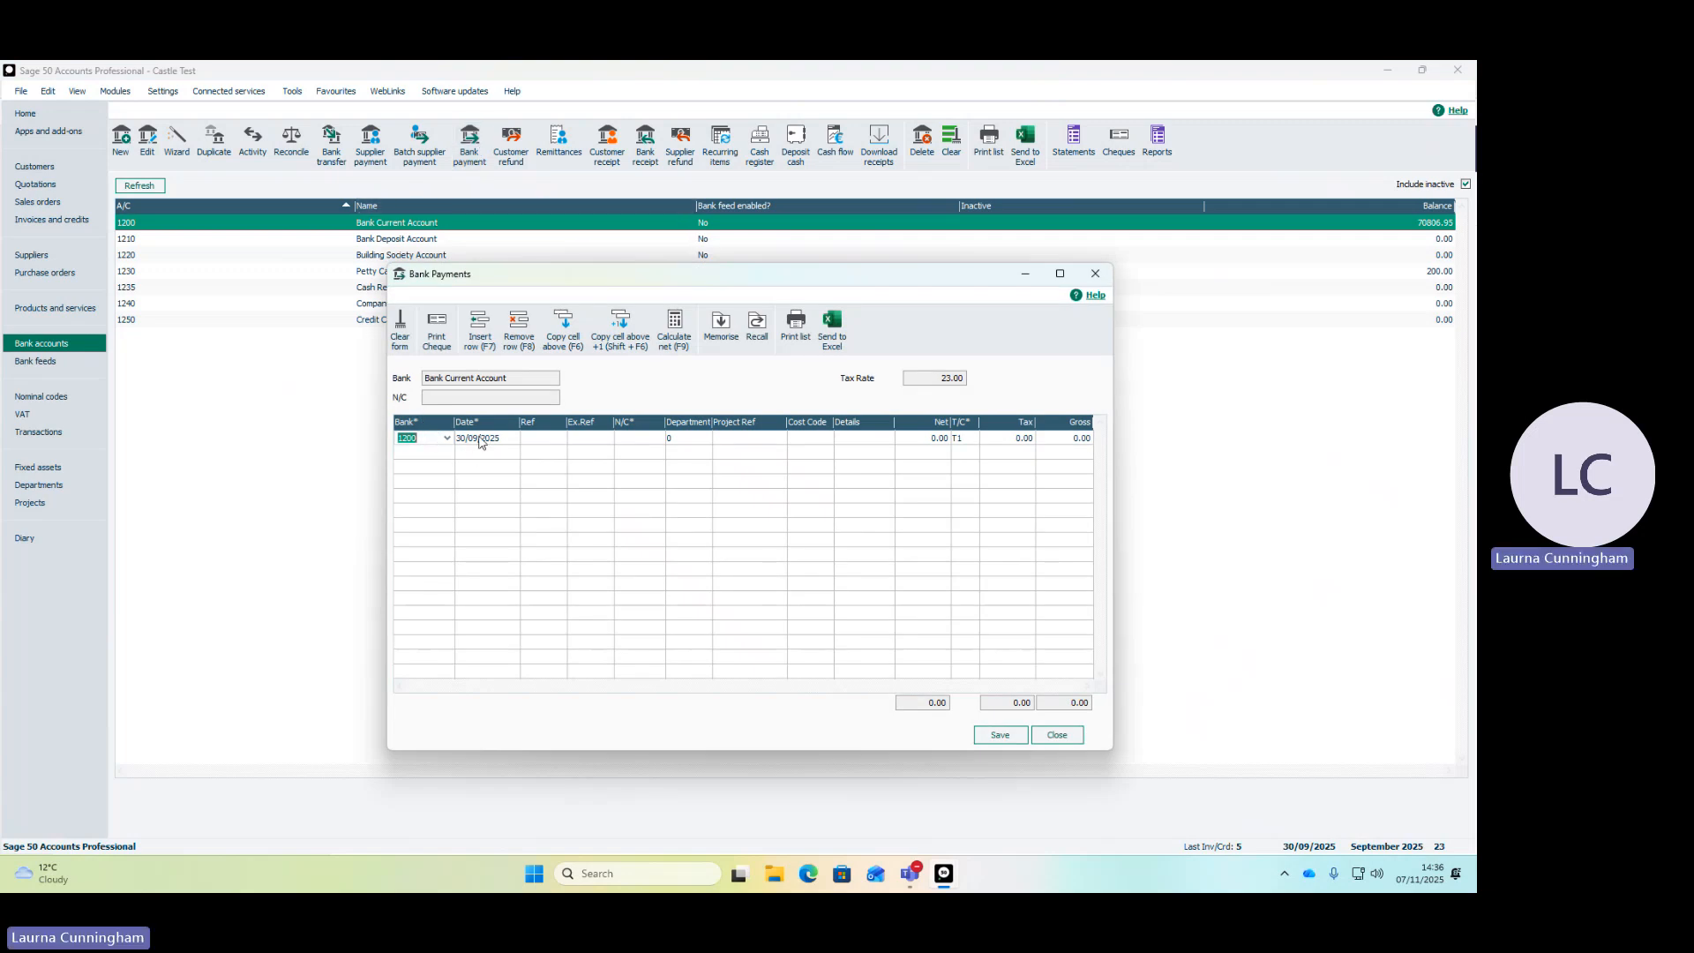
left_click(625, 440)
left_click(659, 440)
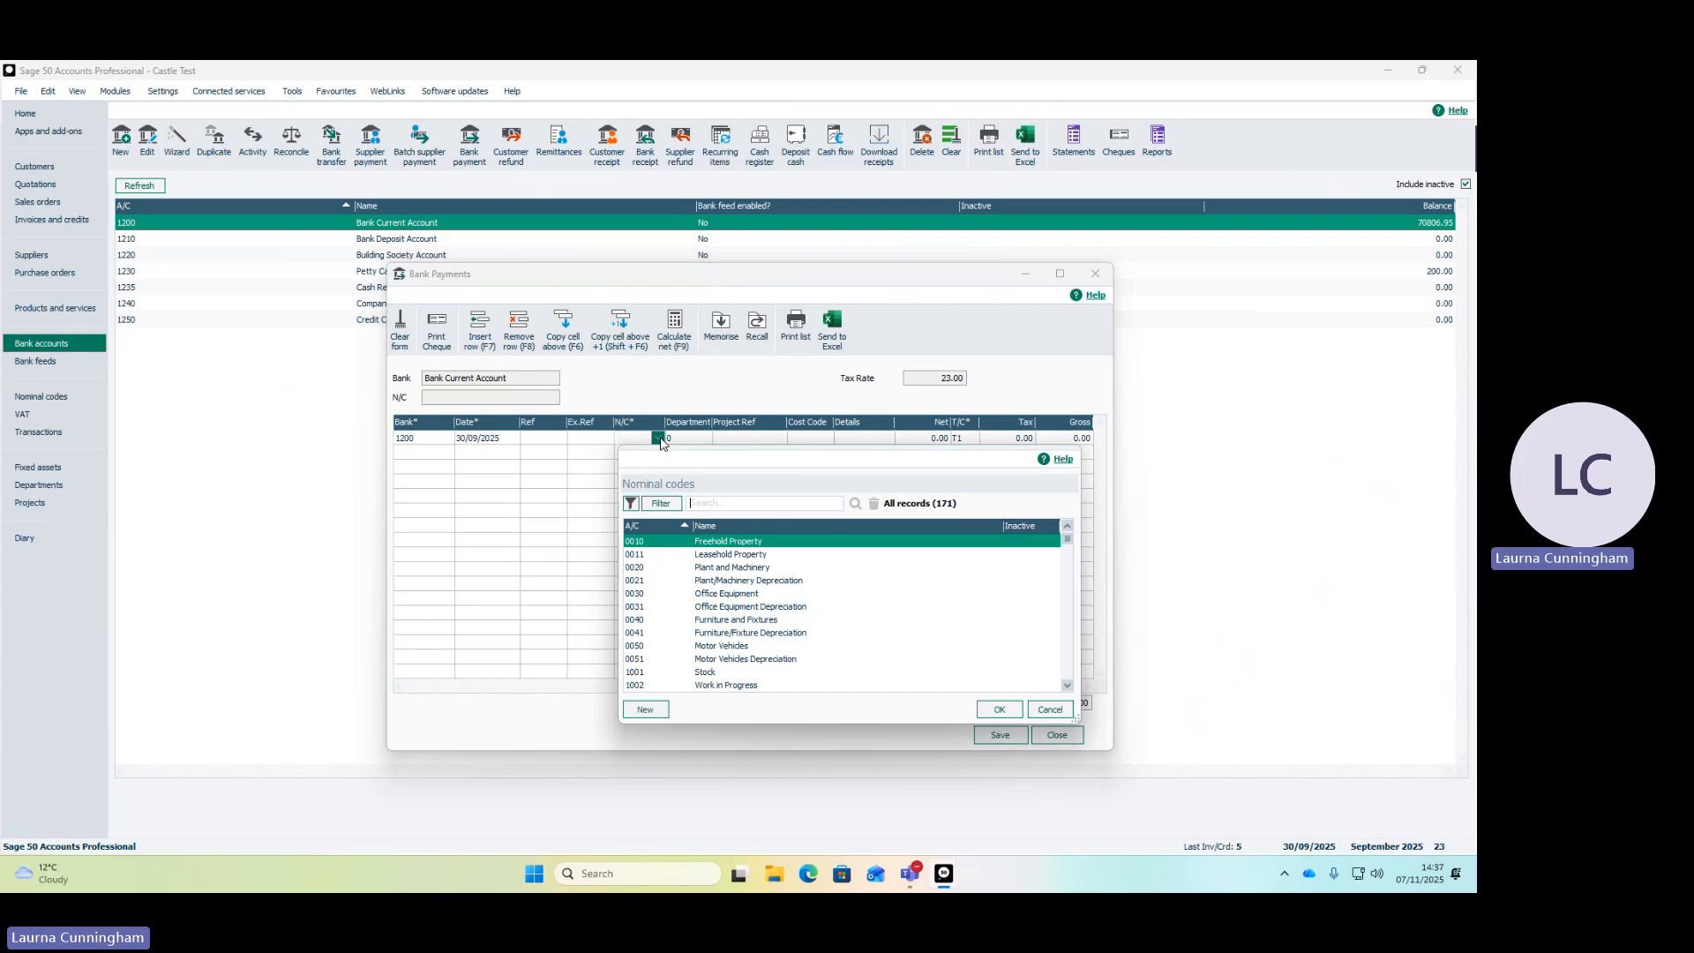
left_click(705, 504)
type("salaries")
left_click(854, 503)
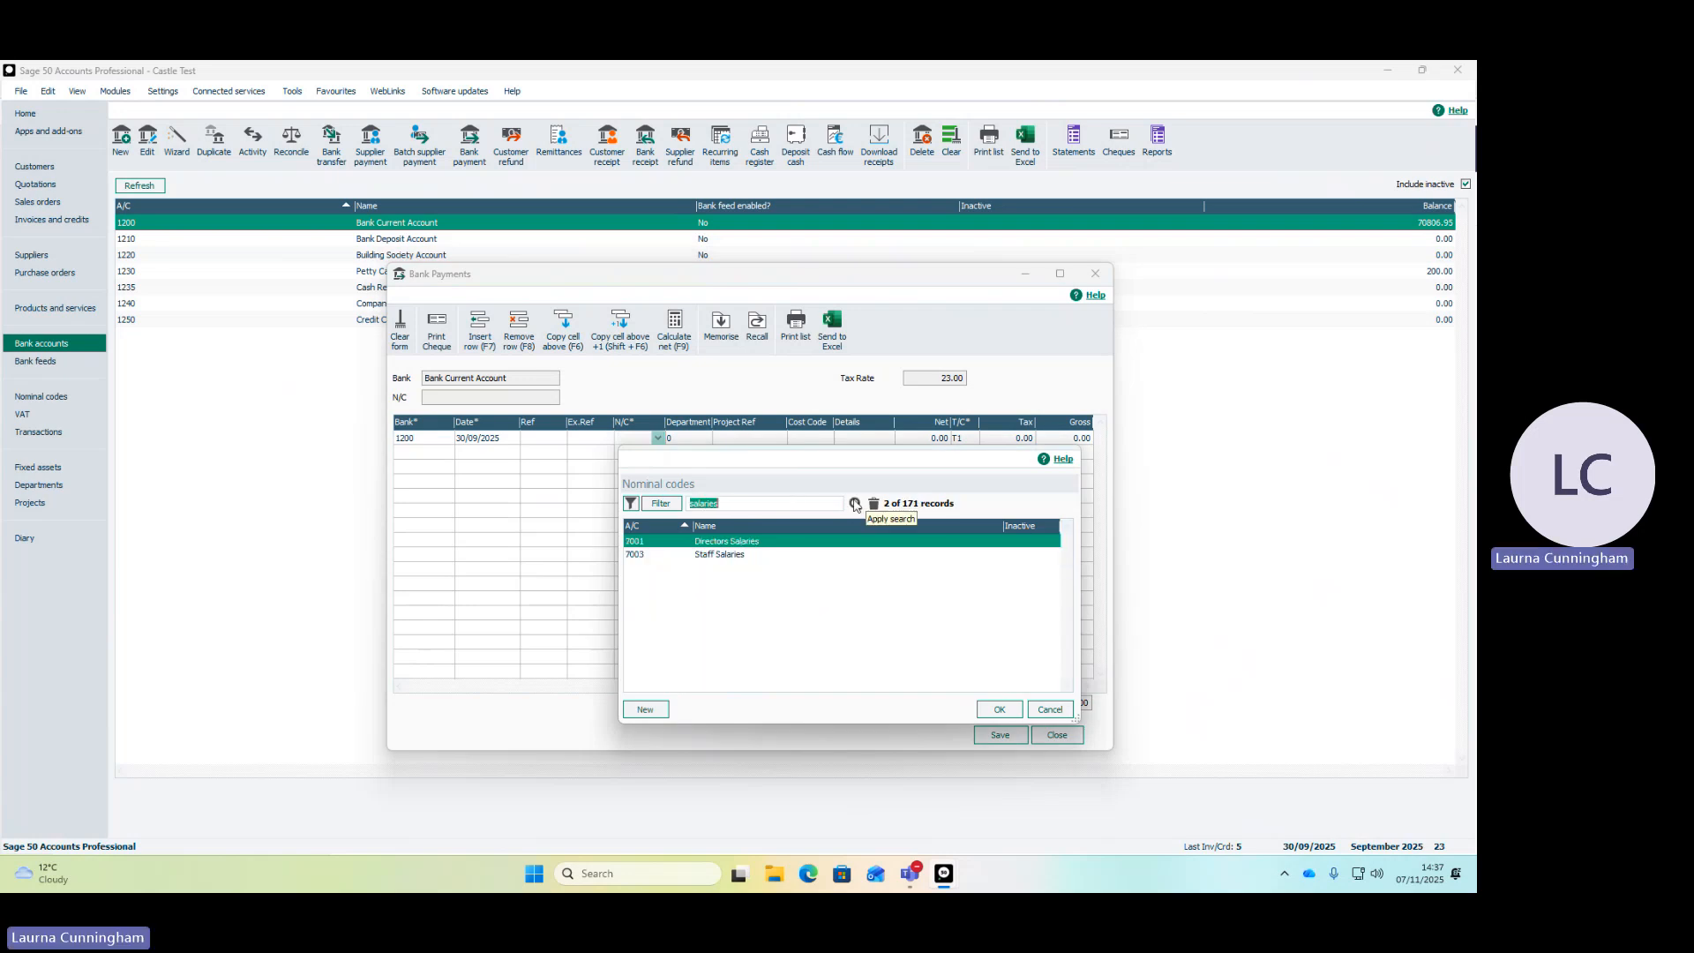
left_click(711, 556)
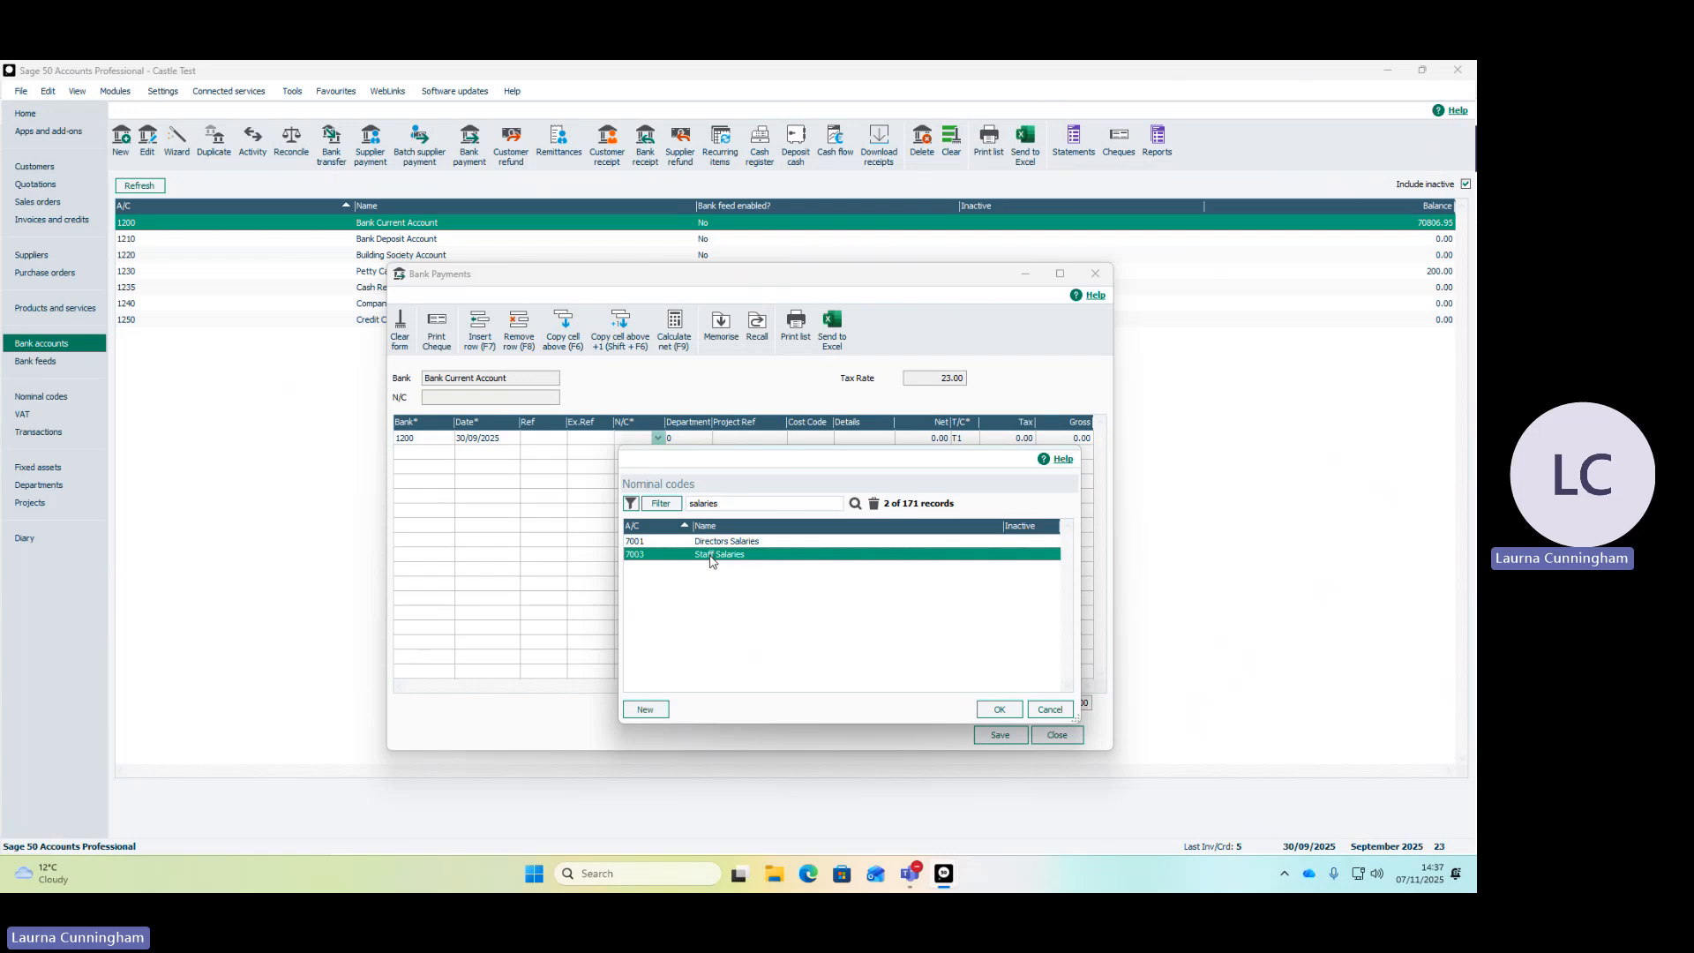
left_click(998, 711)
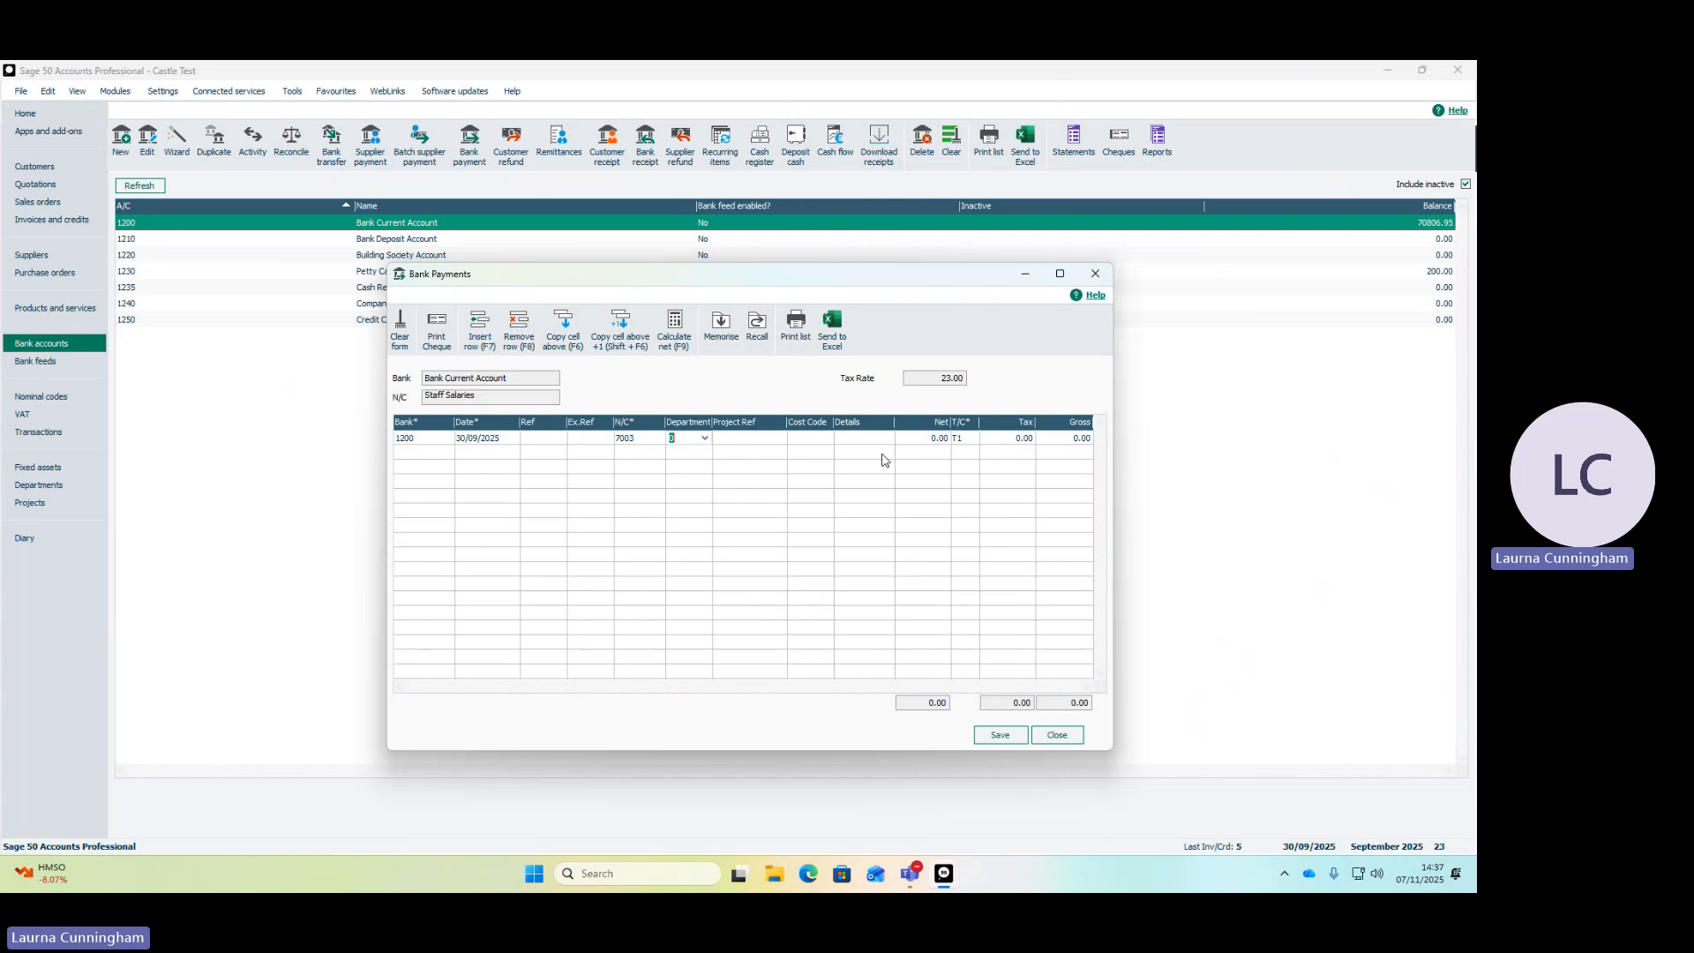
Enter a net amount of 15000.00 with tax code T9 on the staff salaries payment line
left_click(935, 441)
type("15000")
key("Tab")
type("T9")
key("Tab")
Add a second payment line from bank account 1200 dated 14/09/2025, leaving its references blank
left_click(416, 452)
type("1")
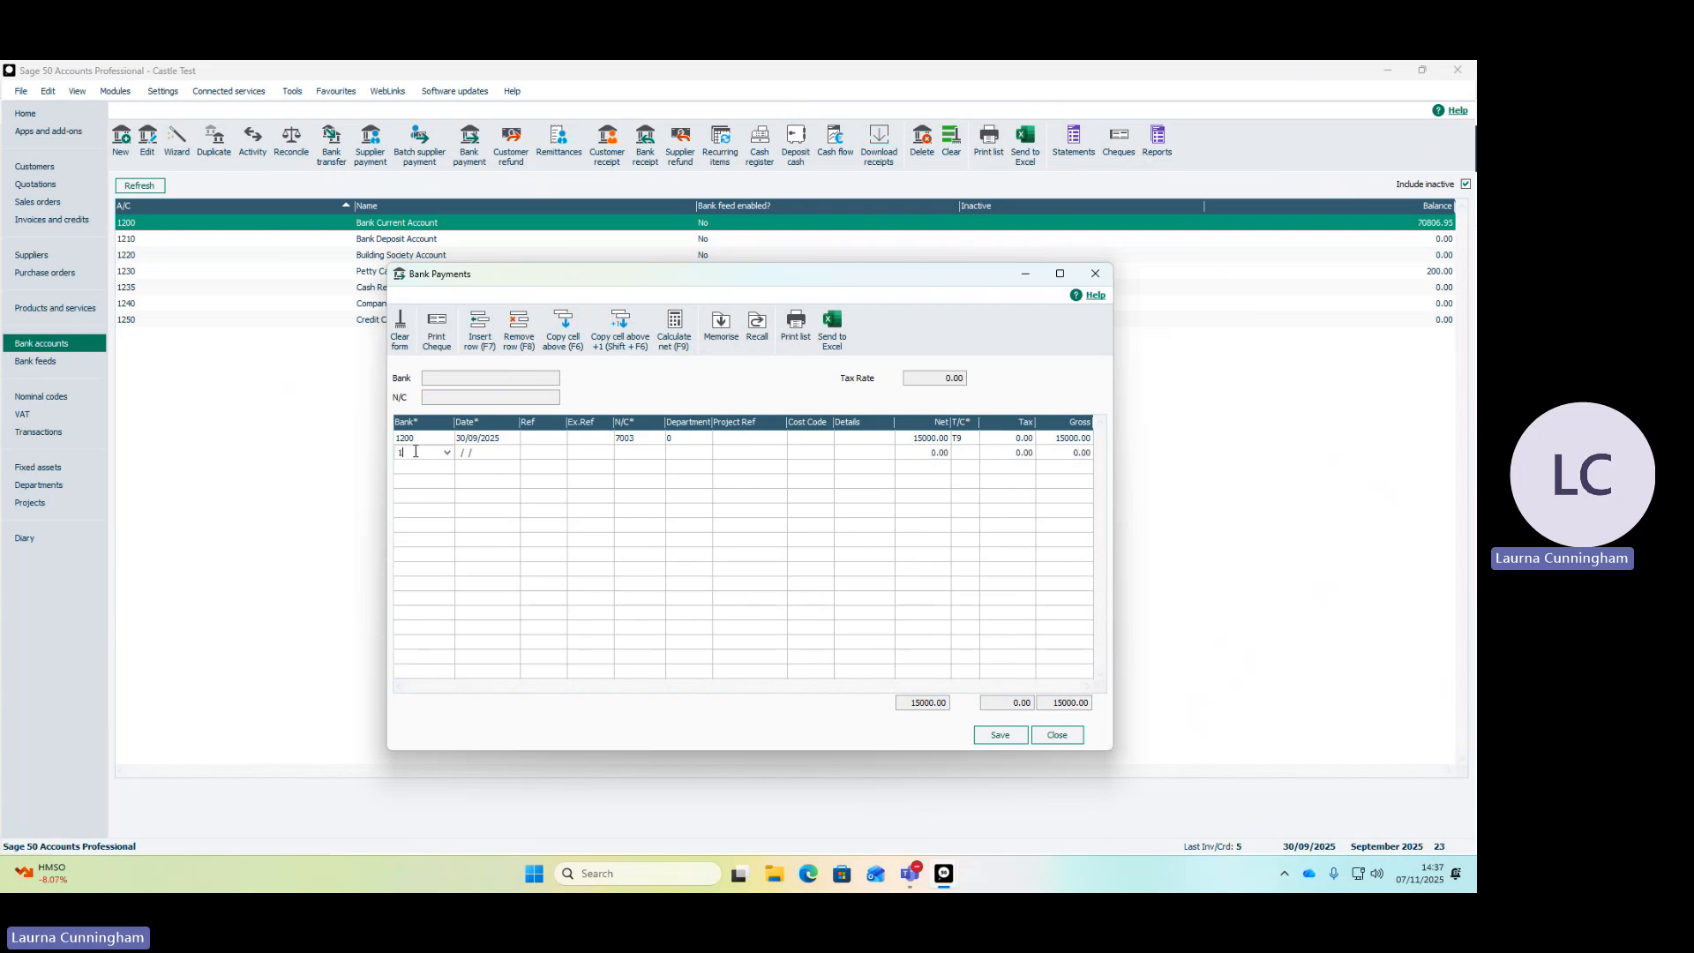
type("200")
key("Tab")
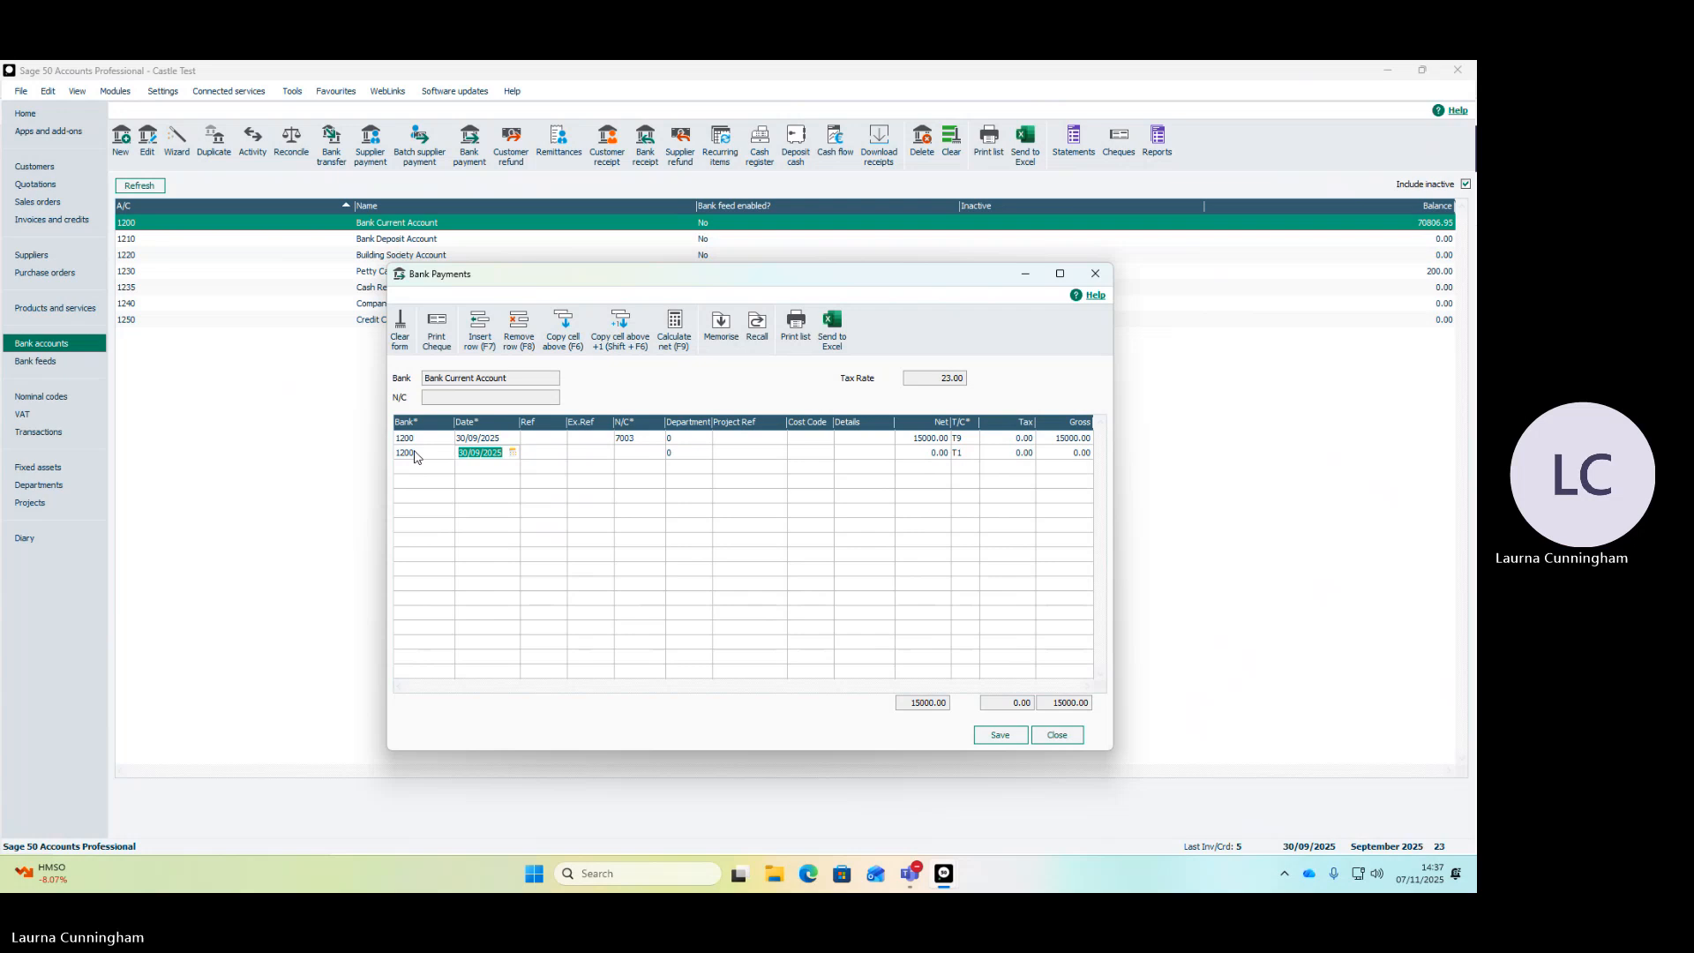
type("14")
key("Tab")
key("Tab")
key("Tab")
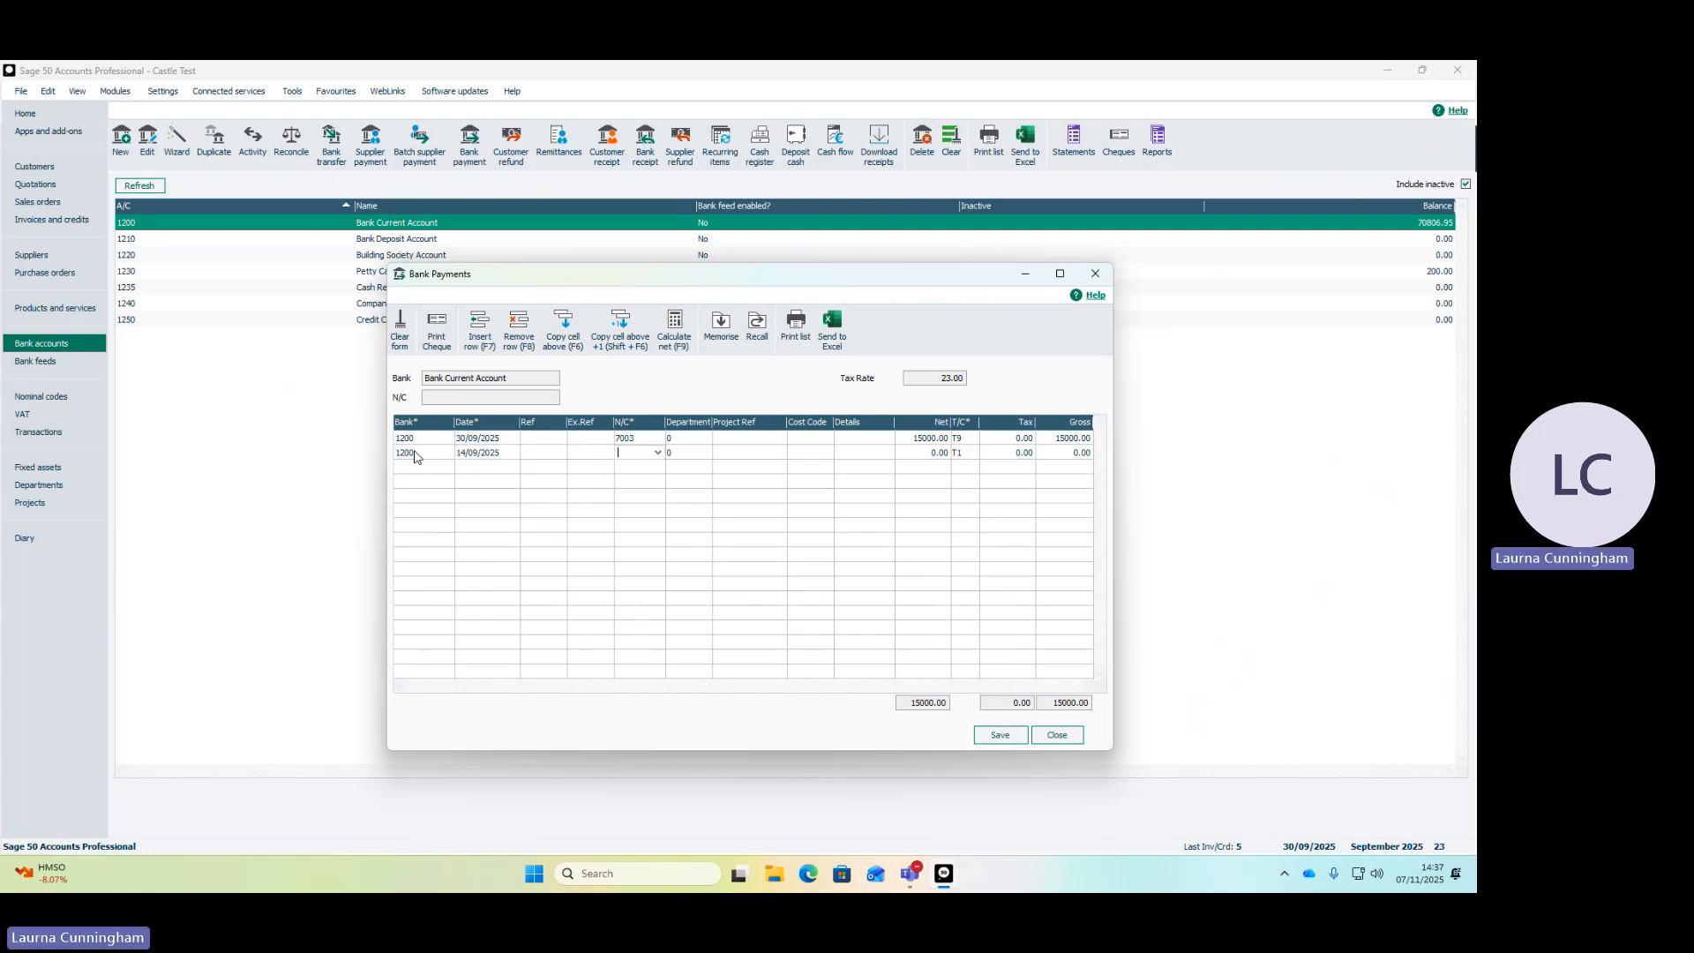
Search the nominal codes for rent and assign 7100 Rent to the 14/09/2025 payment line
left_click(657, 453)
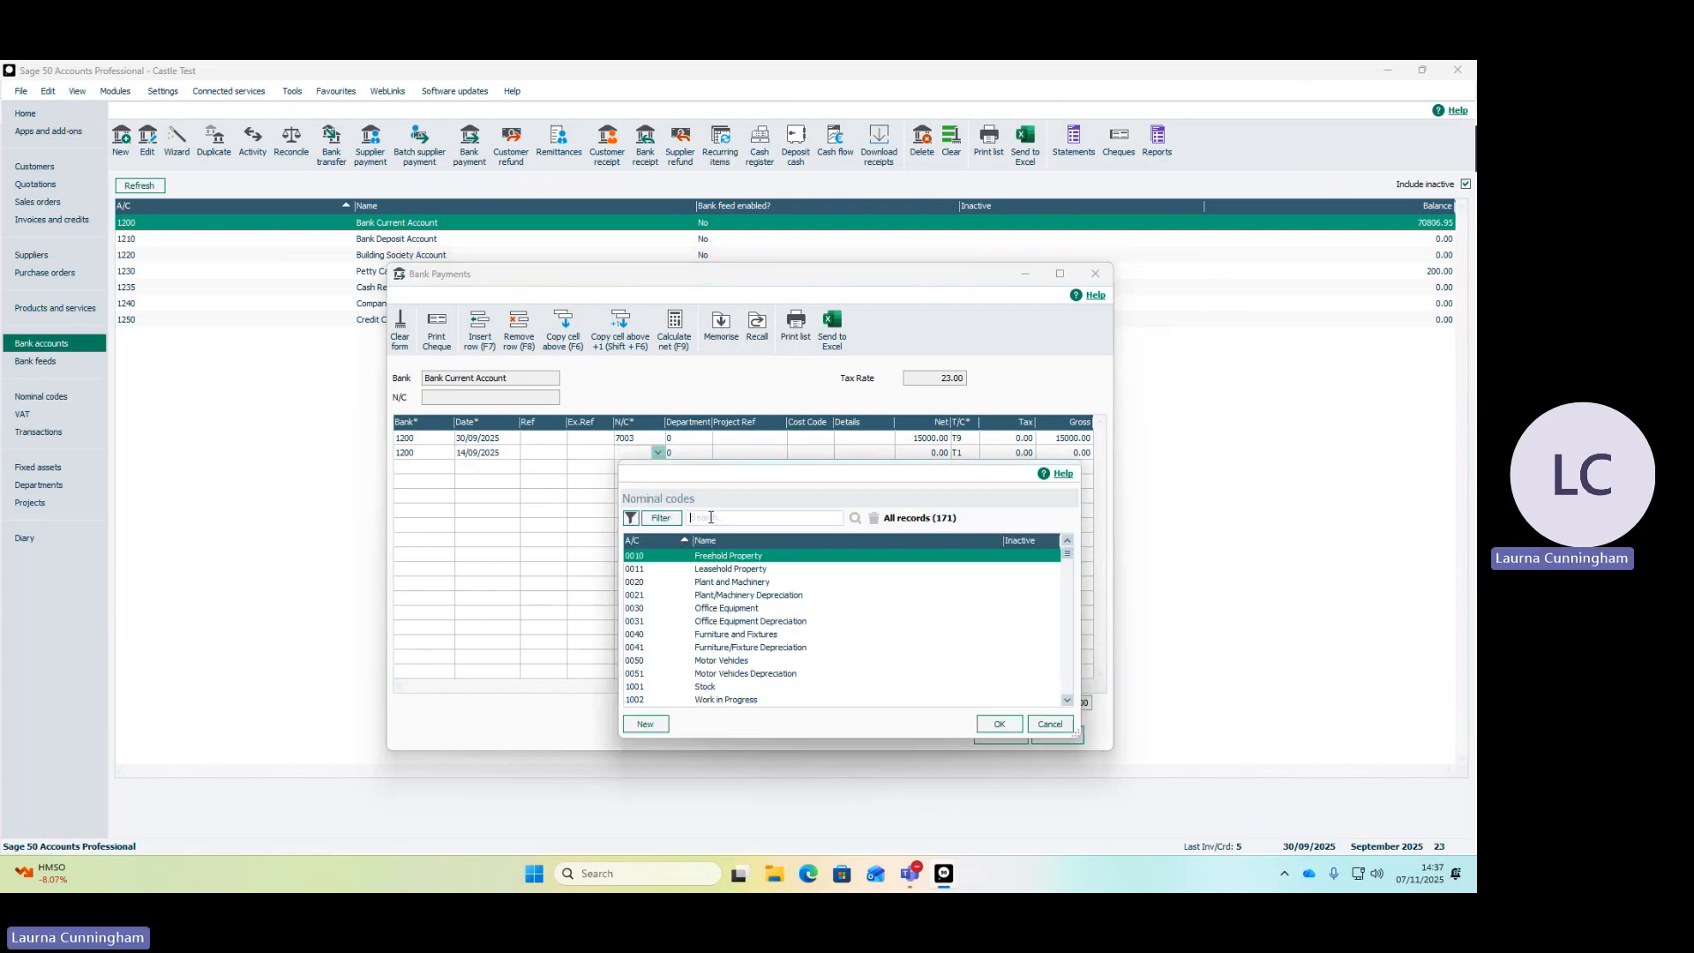
left_click(710, 519)
type("rent")
left_click(854, 519)
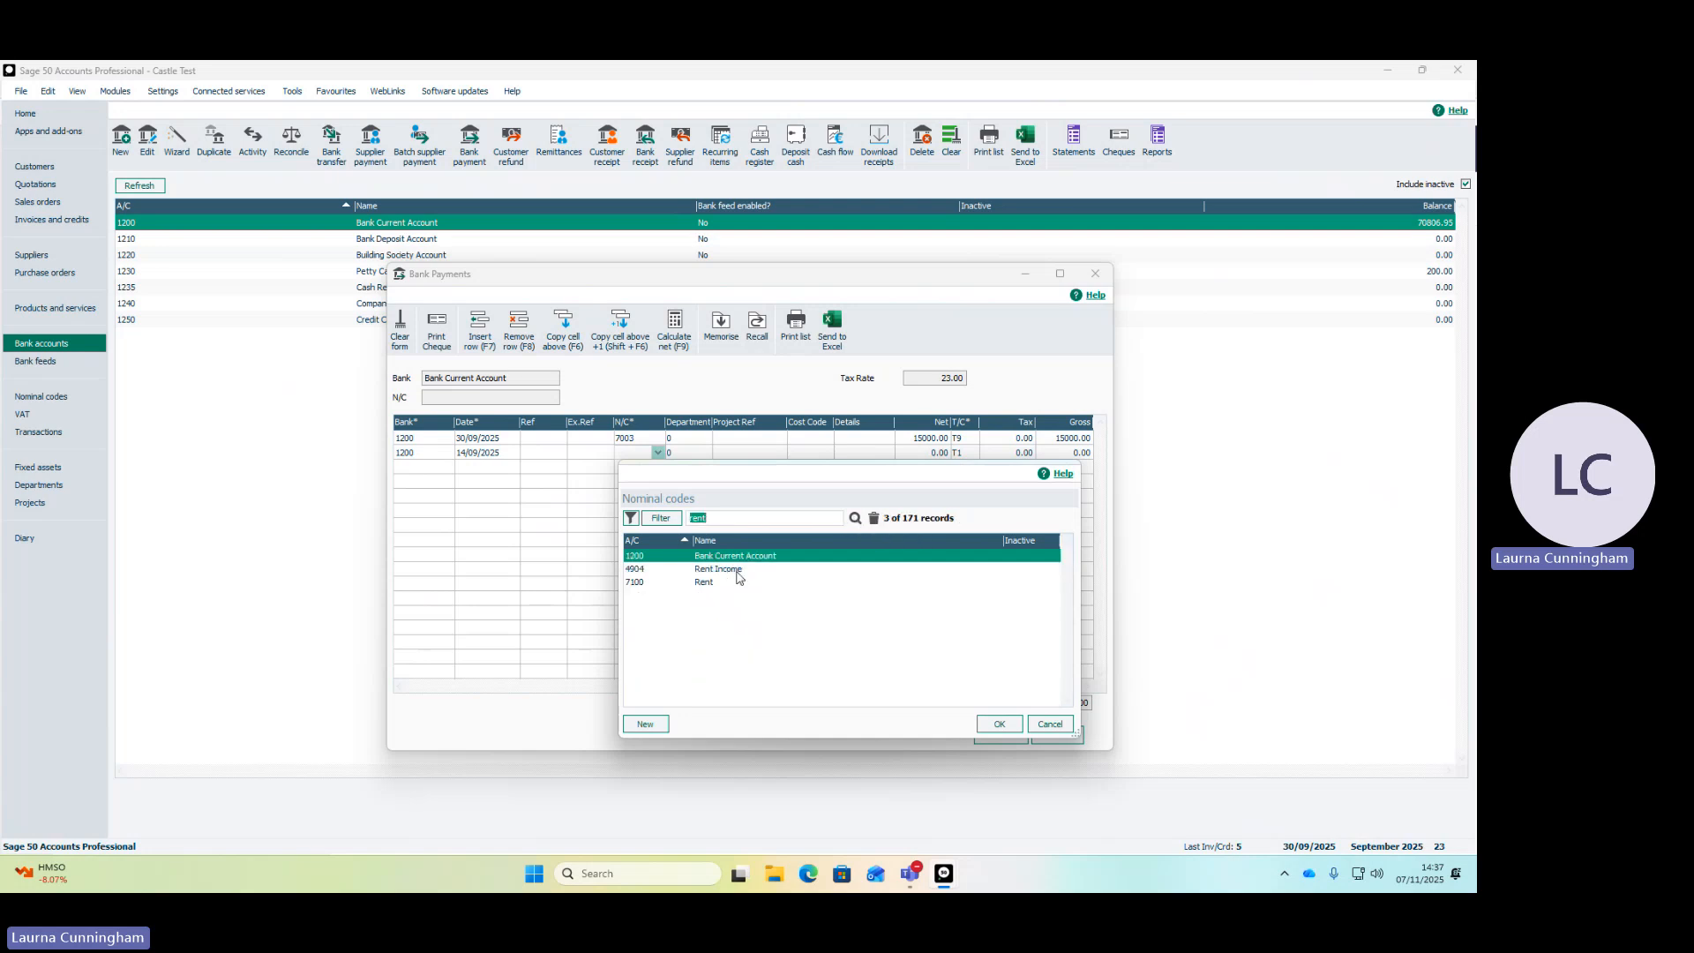
left_click(706, 583)
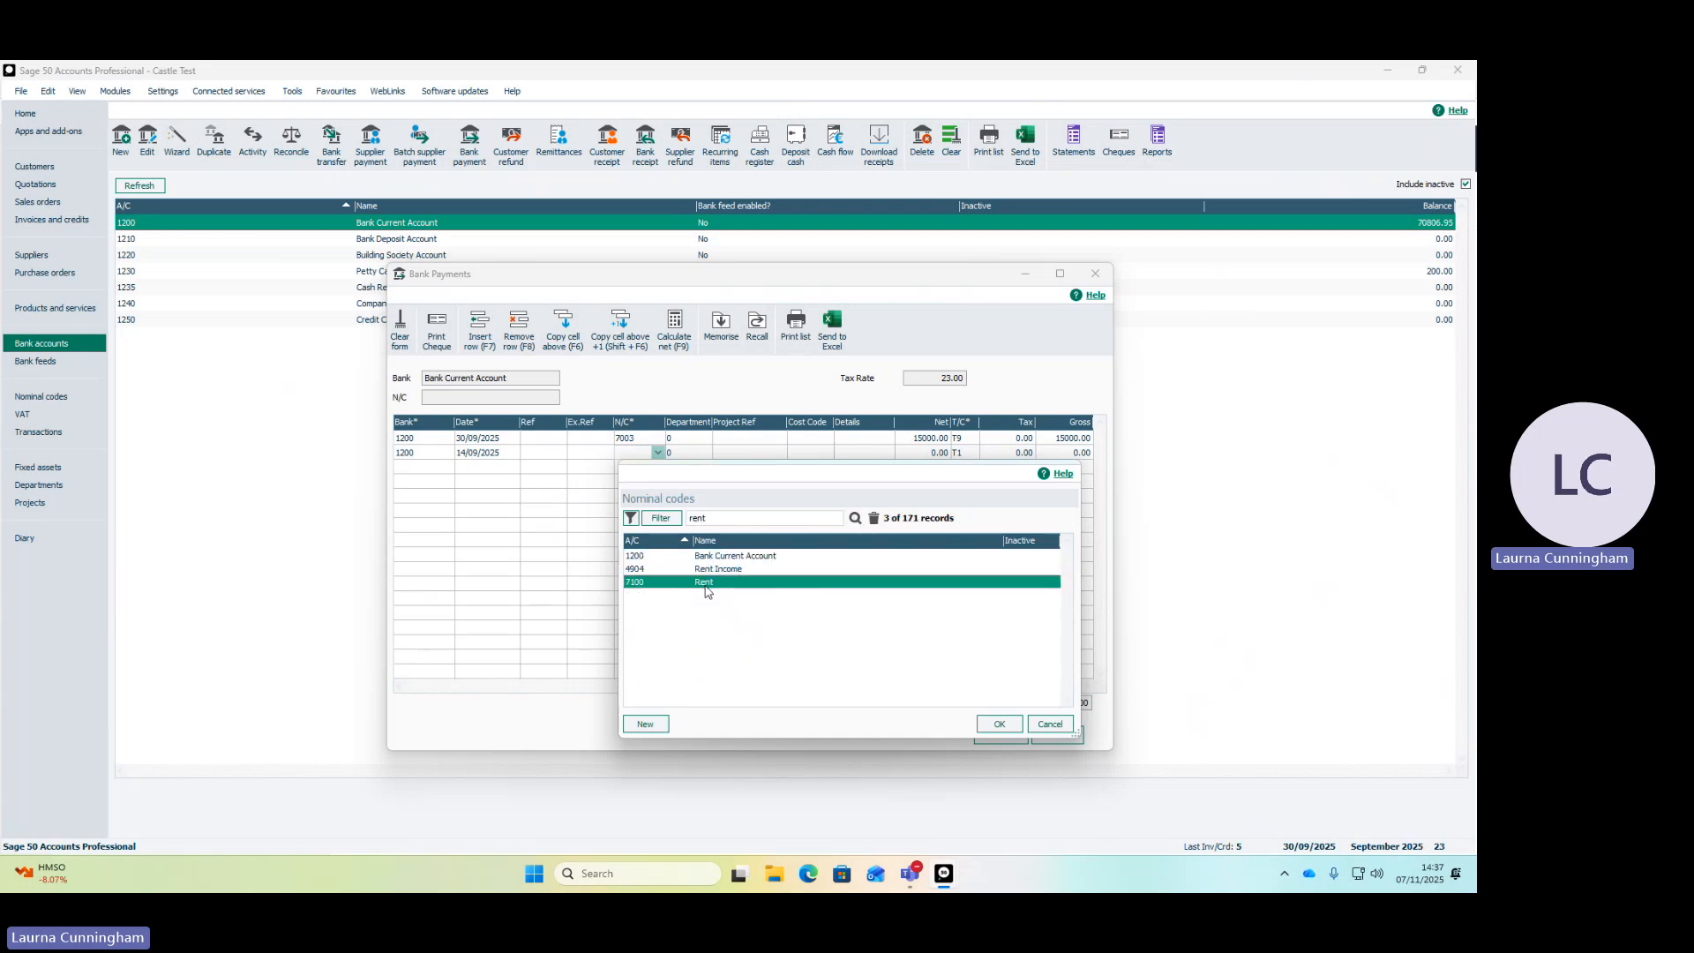
left_click(989, 725)
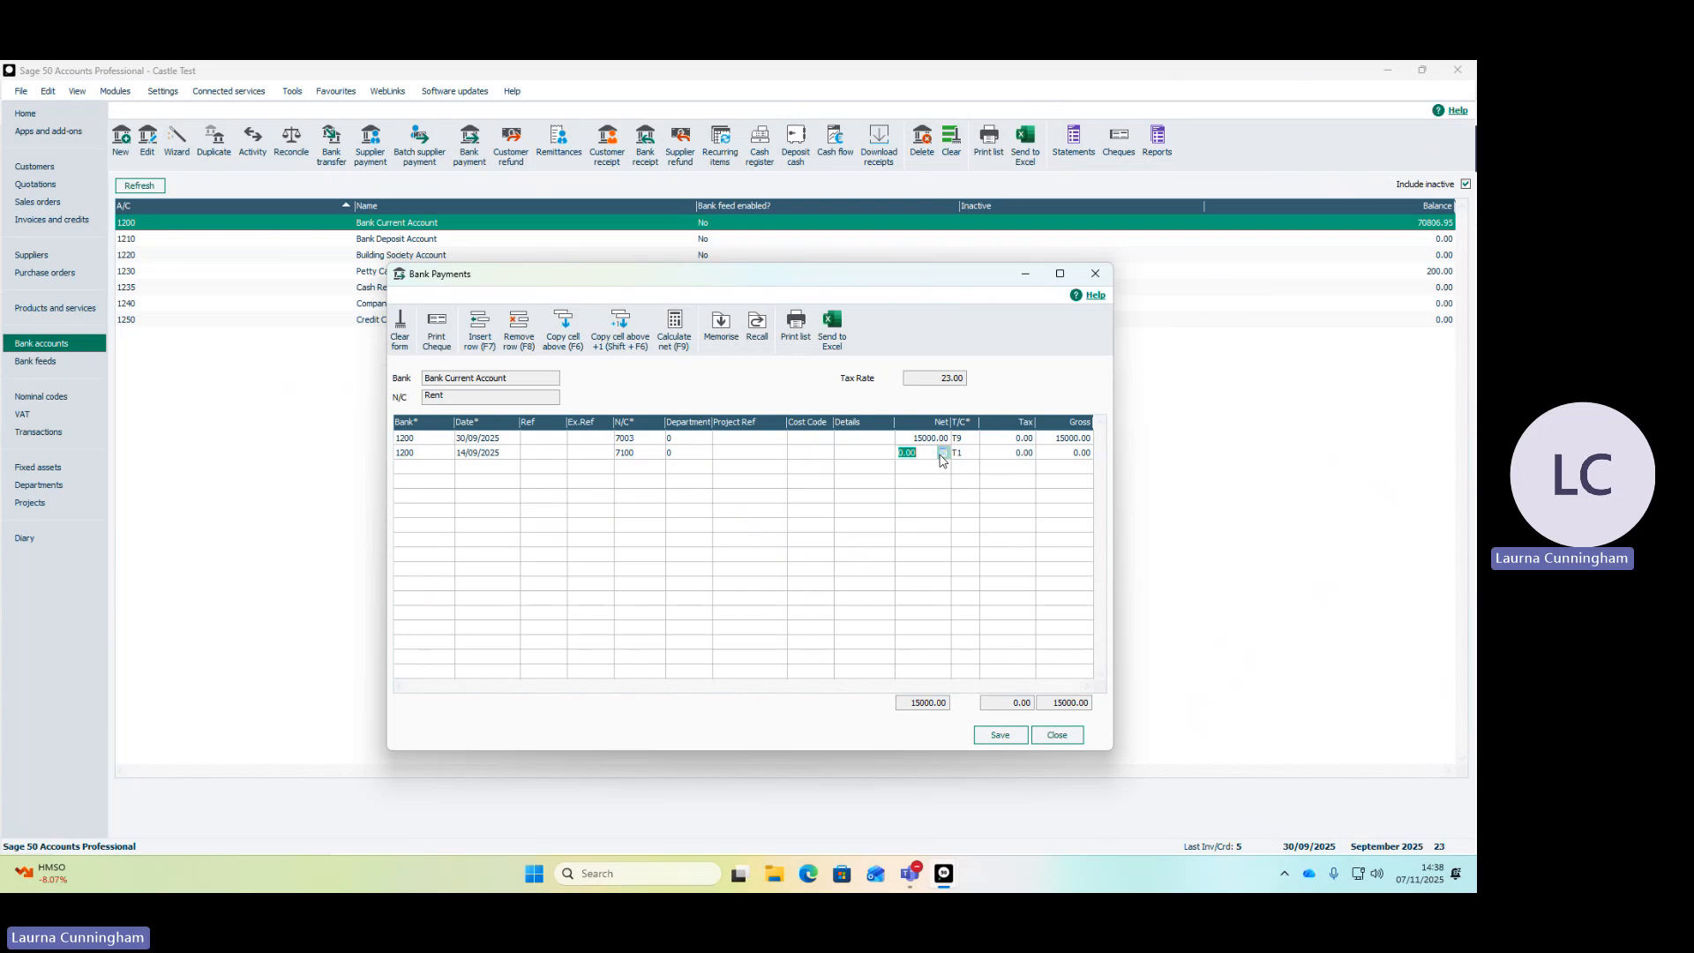
Enter a net amount of 10000.00 with tax code T9 for the rent, save both bank payments and close the form
type("10000")
key("Tab")
left_click(972, 453)
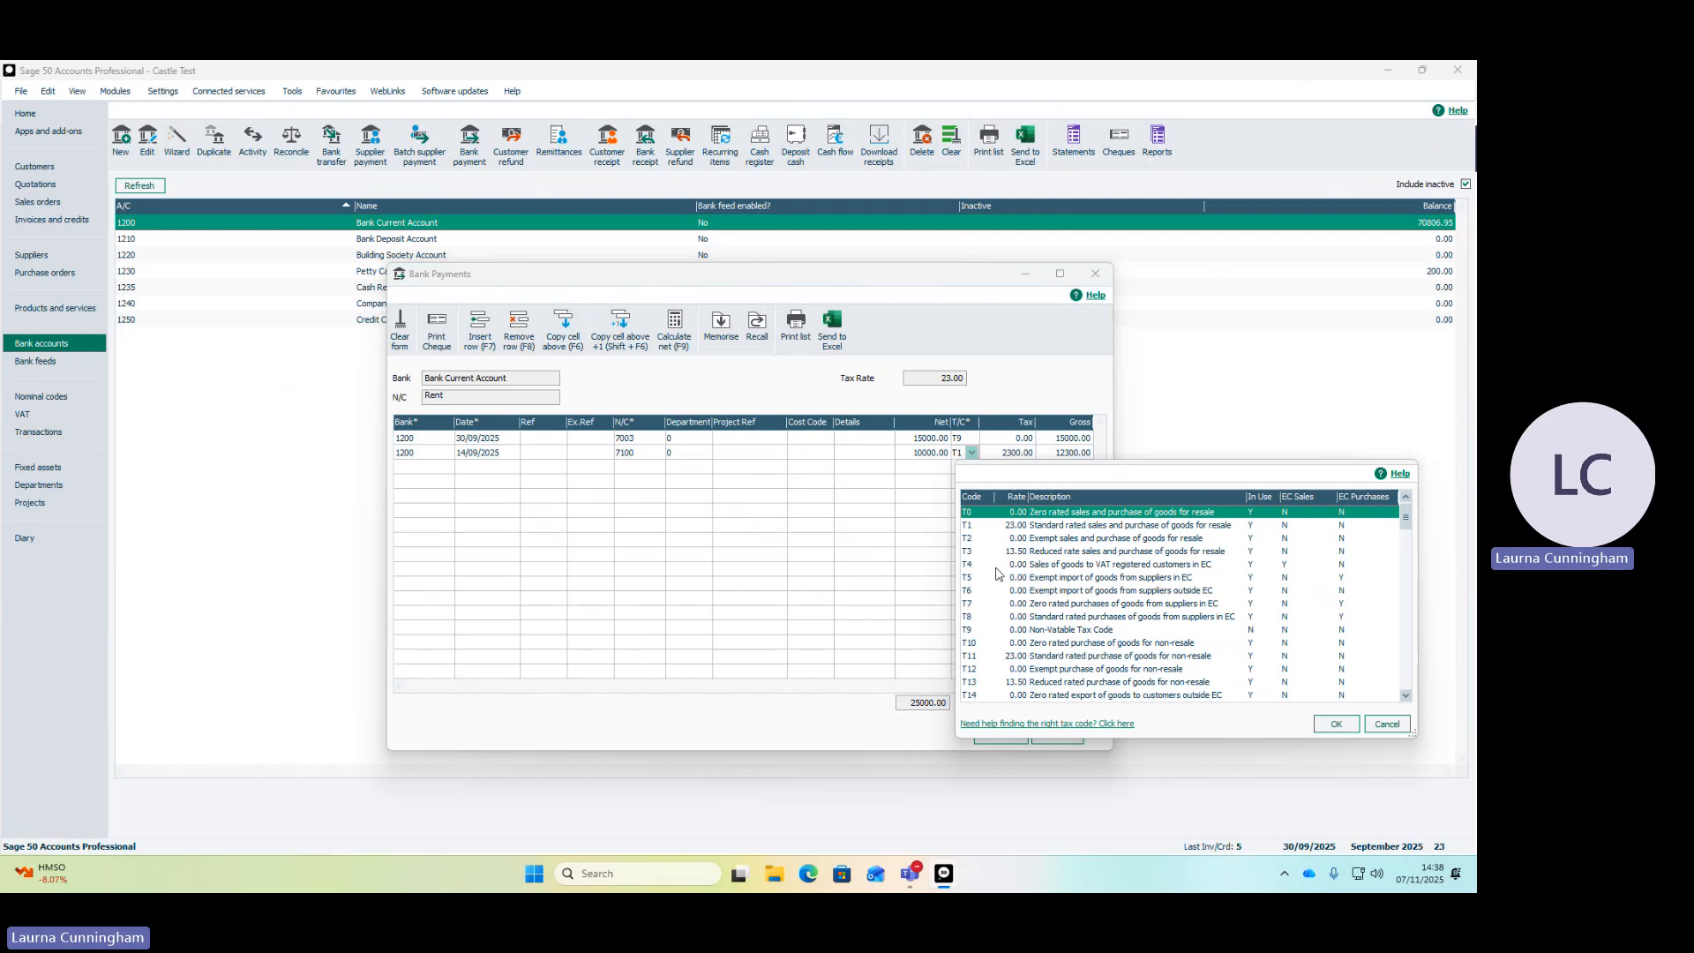
double_click(996, 629)
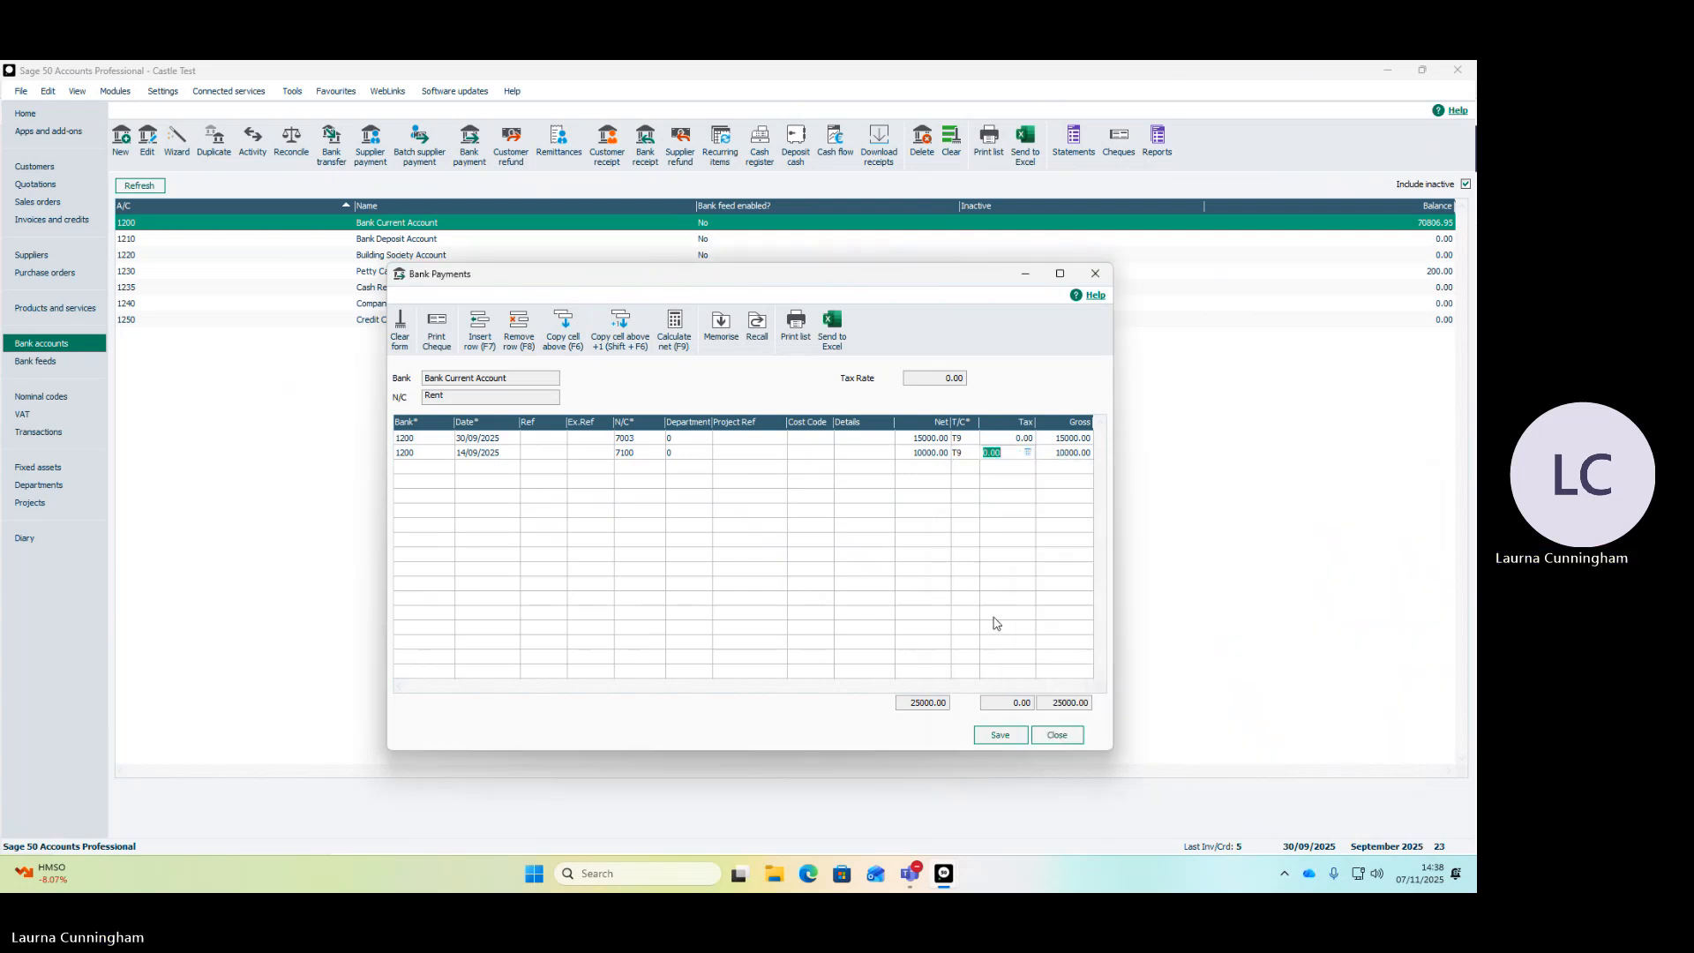
left_click(998, 737)
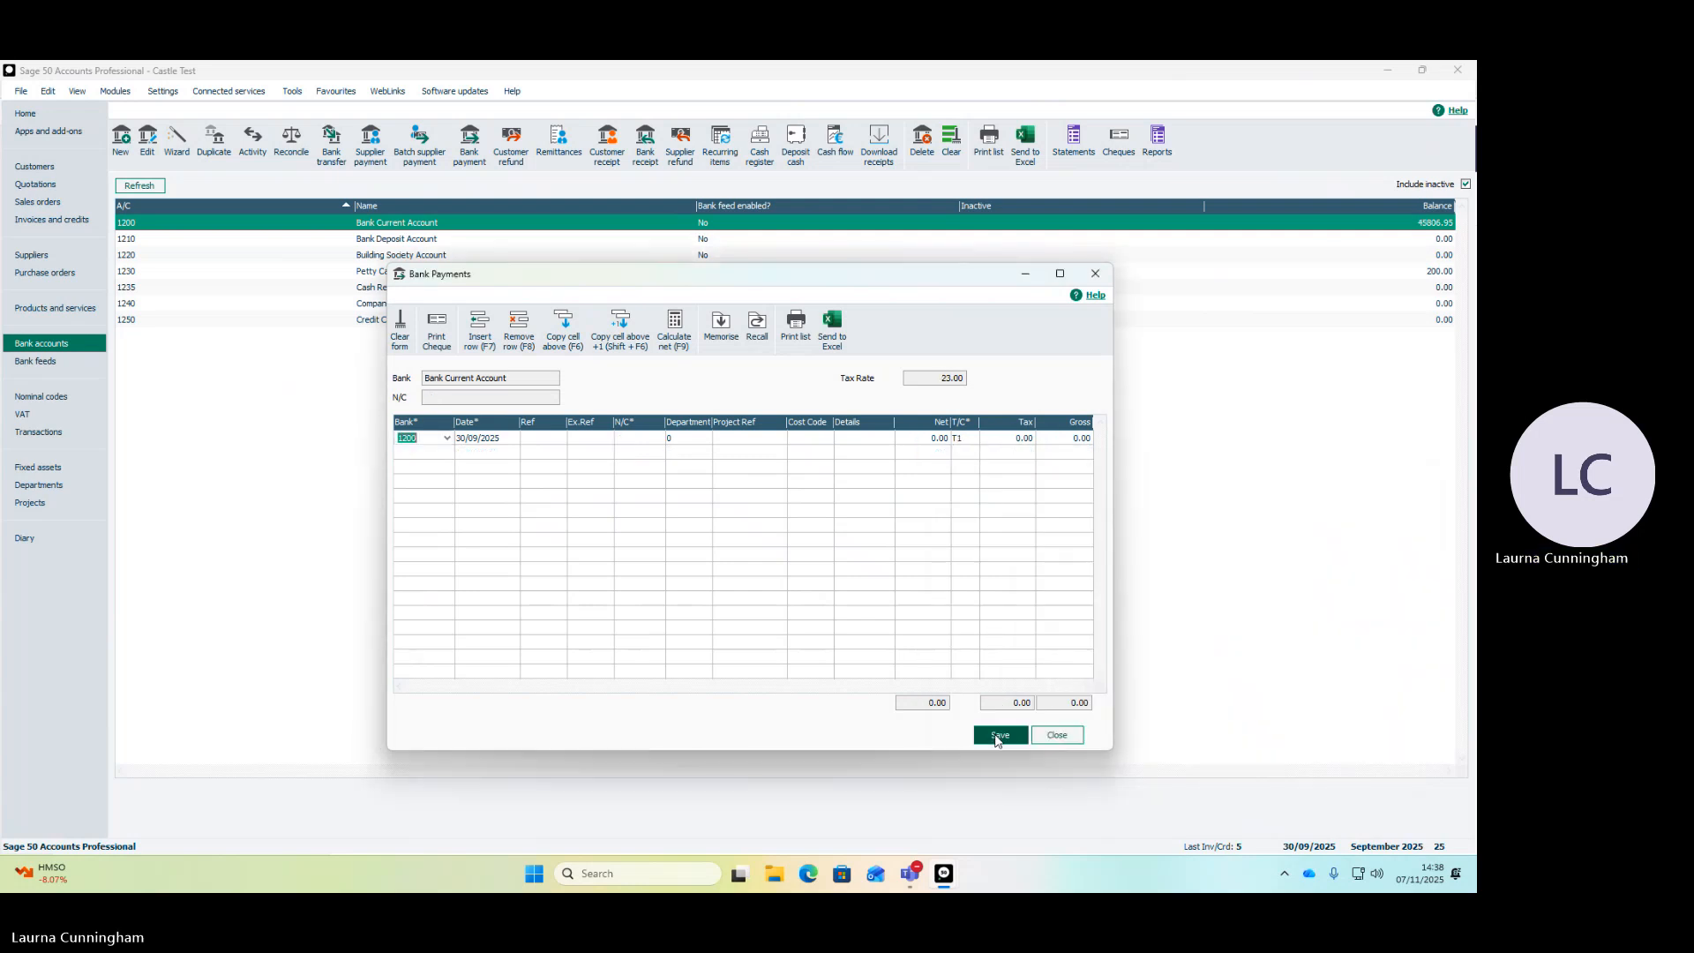
left_click(1058, 735)
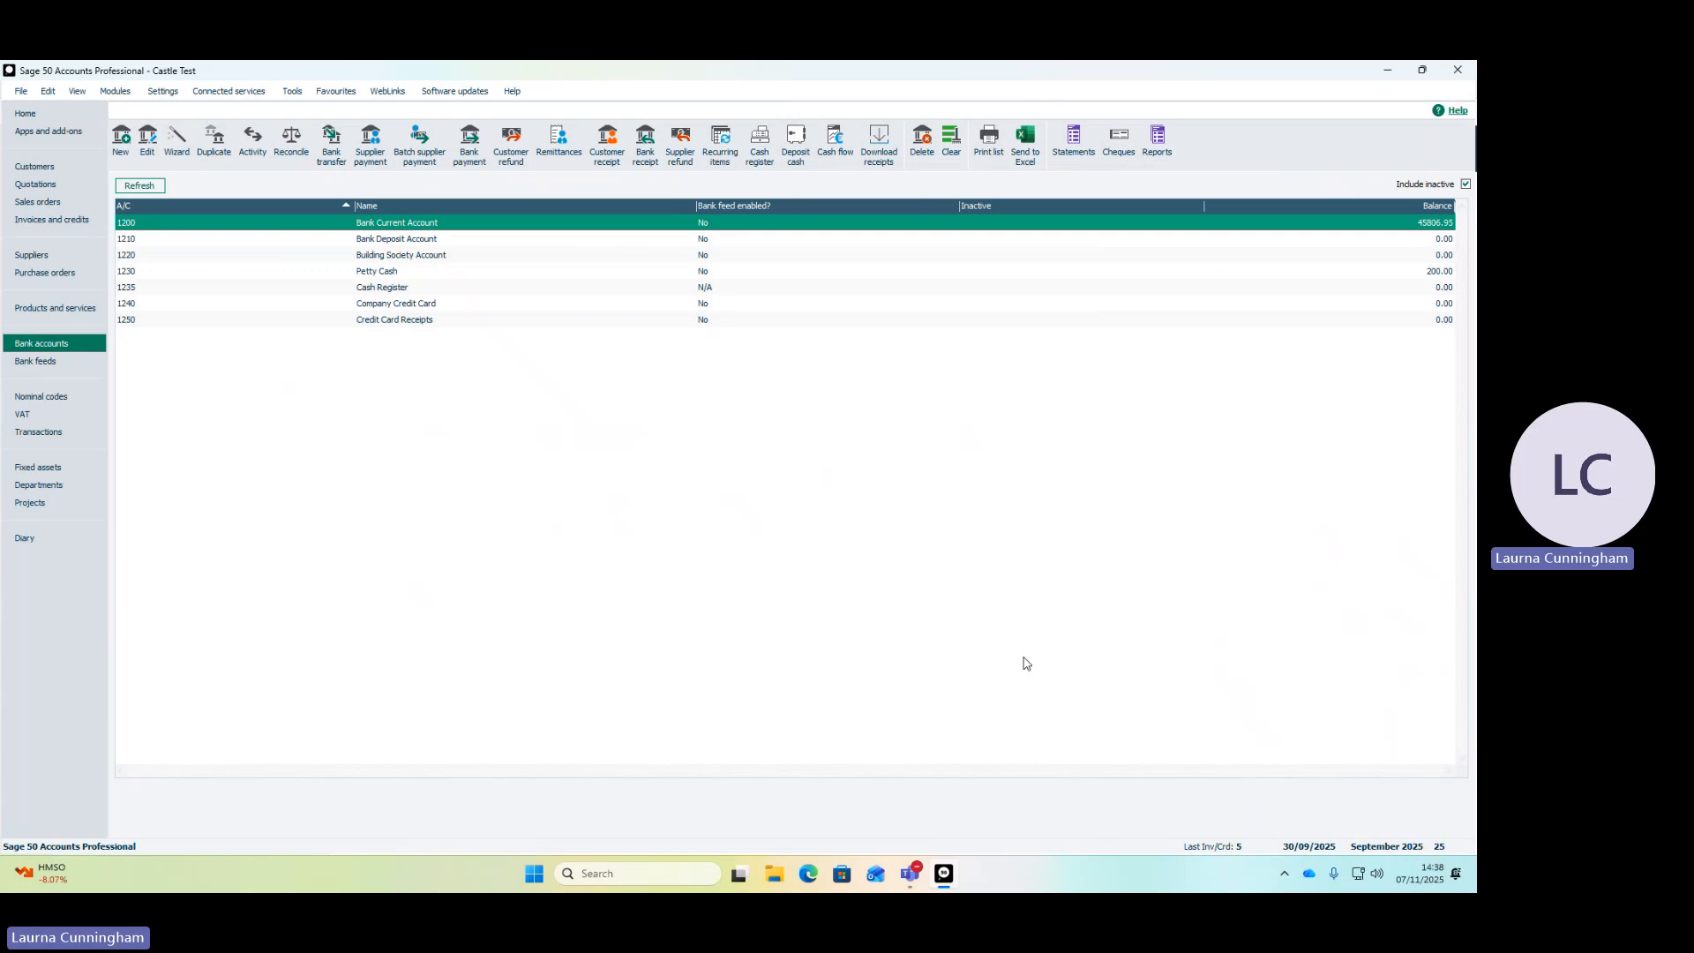